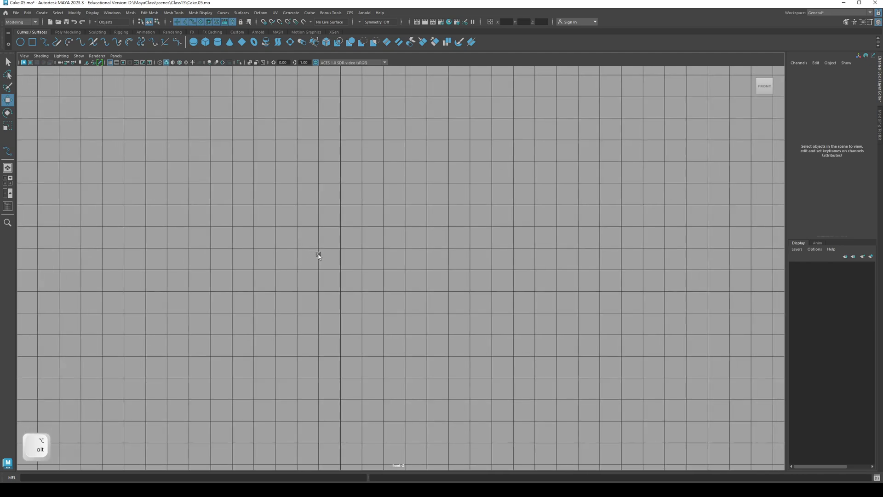
Step: Start an EP curve in the front view with a grid-snapped first point on the vertical centre axis
left_click(45, 43)
middle_click_drag(304, 231, 264, 250, "alt")
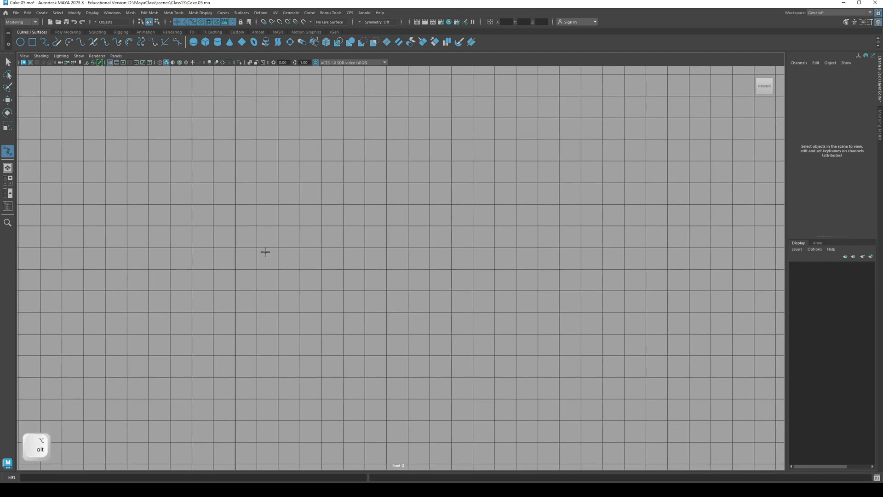
key("x")
left_click(235, 268)
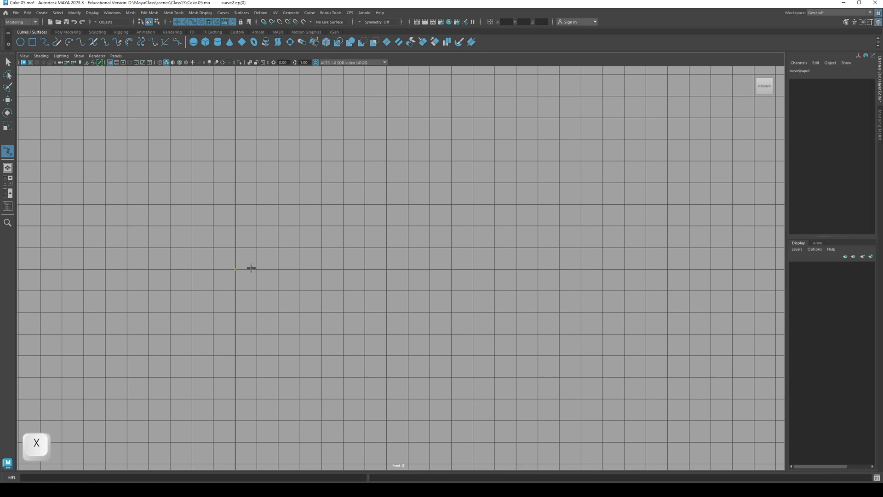
left_click(386, 245)
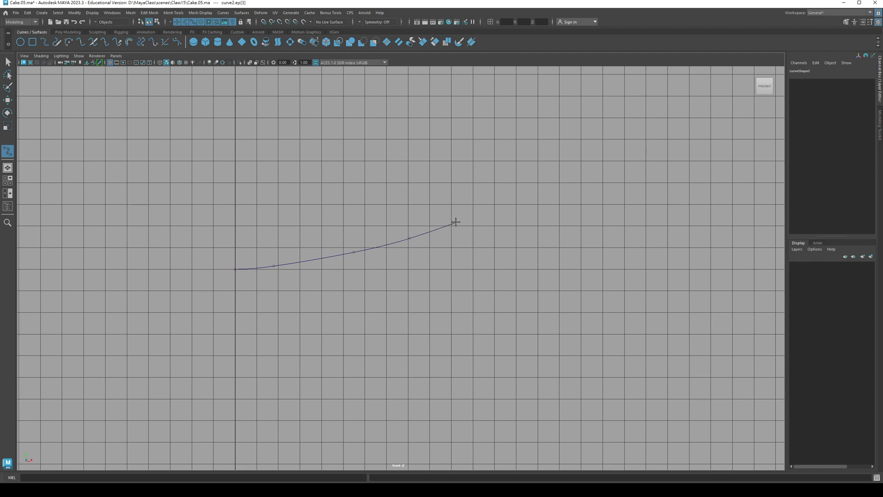
key("BackSpace")
key("BackSpace")
key("BackSpace")
key("BackSpace")
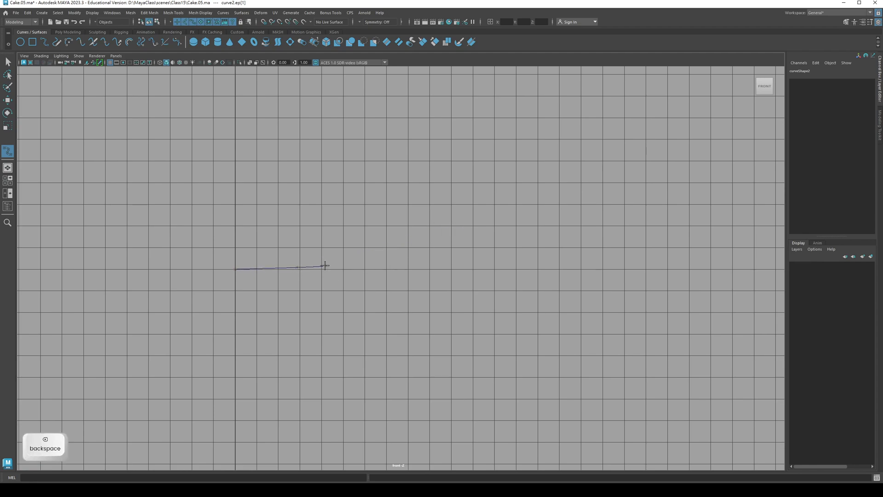
Step: Draw a thin plate profile about 10 grid units wide with a slightly raised rim, ending grid-snapped on the centre axis one unit below its start
left_click(394, 263)
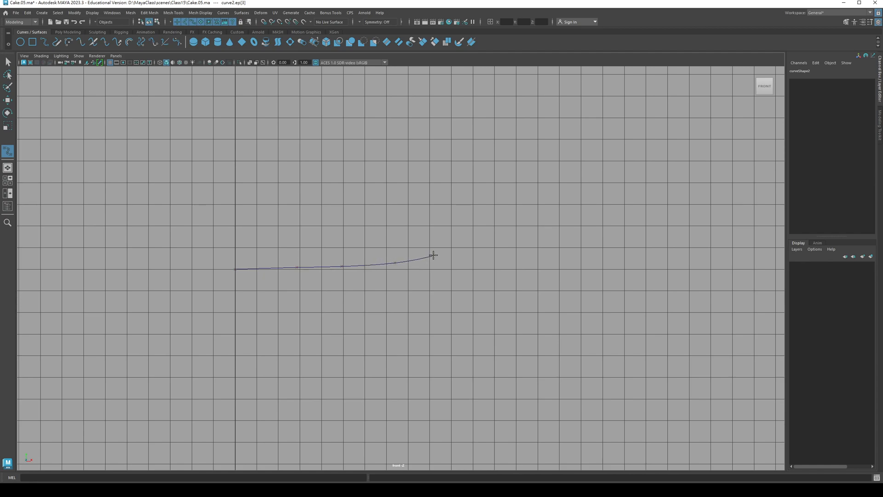
left_click(450, 253)
left_click_drag(295, 276, 294, 274)
key("x")
left_click(234, 300)
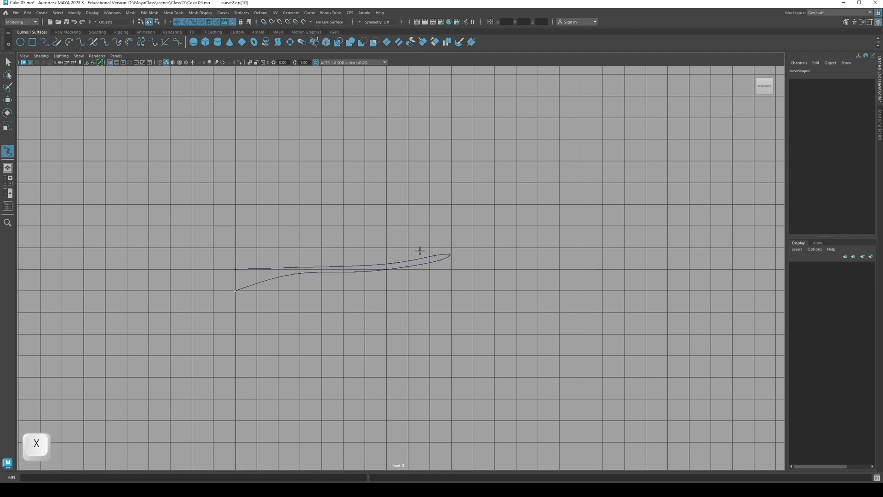
key("Return")
Step: Raise the profile's lower end point along the centre axis to thin the plate, and adjust the neighbouring control vertices
left_click_drag(225, 282, 245, 303)
key("w")
left_click_drag(235, 267, 297, 278)
key("q")
key("w")
key("q")
key("w")
key("q")
Step: Reposition the inner and middle control vertices so the plate's base runs flat with an even thickness
left_click_drag(250, 261, 264, 274)
key("w")
mouse_move(258, 270)
left_mouse_down()
mouse_move(298, 281)
mouse_move(306, 274)
mouse_move(359, 275)
mouse_move(344, 274)
left_mouse_up()
key("q")
key("w")
key("q")
key("w")
key("q")
key("w")
key("q")
key("5")
key("w")
key("q")
Step: Adjust the outer control vertices to smooth the upward curve and narrow the tip of the plate's rim
left_click_drag(395, 256, 406, 269)
key("w")
key("q")
key("w")
left_click_drag(399, 263, 446, 261)
key("q")
key("w")
key("q")
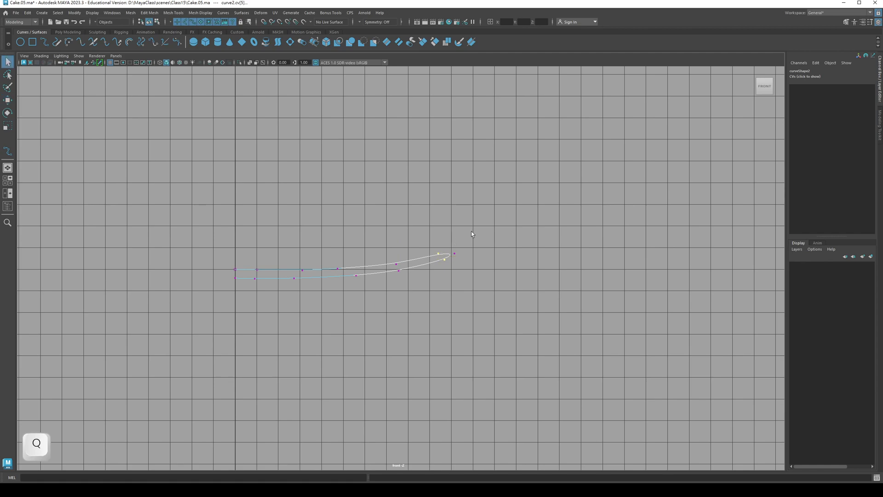
Step: Return to object selection and revolve the profile curve into a round plate surface
left_click(475, 243)
key("F8")
left_click(453, 247)
left_click_drag(408, 321, 386, 244)
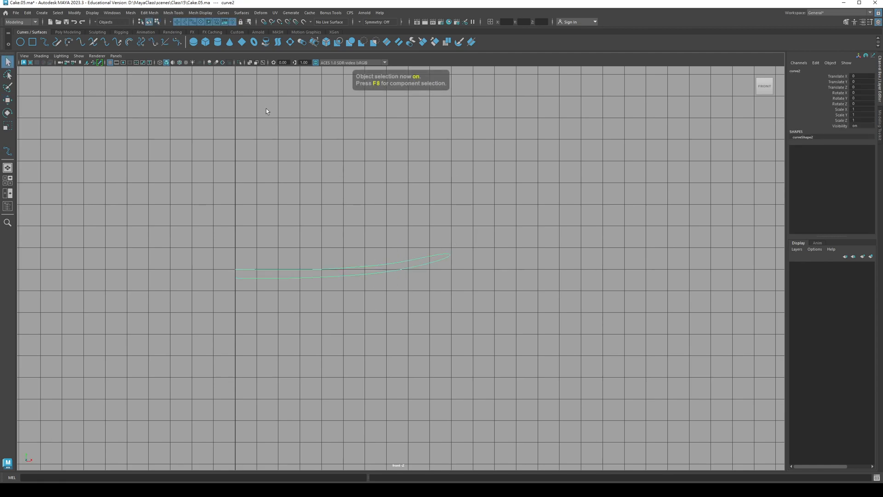
left_click(266, 42)
Step: Select the revolved plate in the perspective view and reverse its surface direction
key("space")
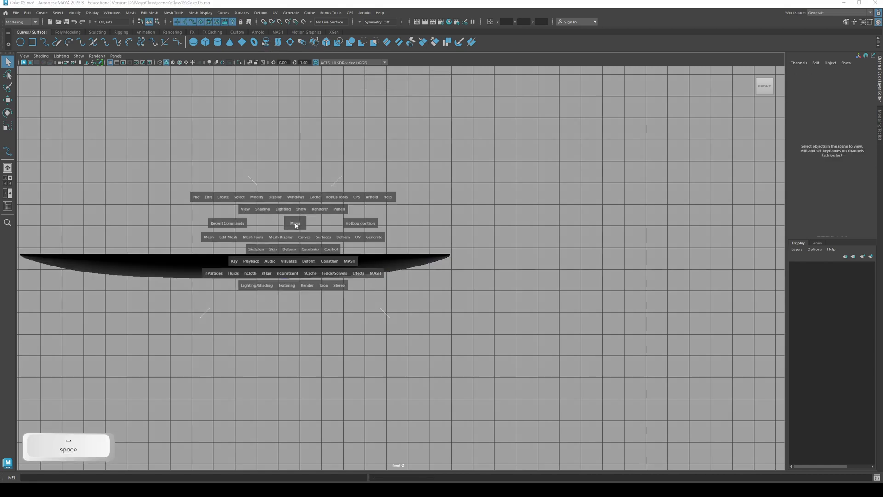
left_click_drag(305, 182, 325, 218, "alt")
scroll(333, 219, "down", 4)
middle_click_drag(338, 218, 345, 336, "alt")
left_click(368, 222)
left_click_drag(369, 222, 391, 193, "alt")
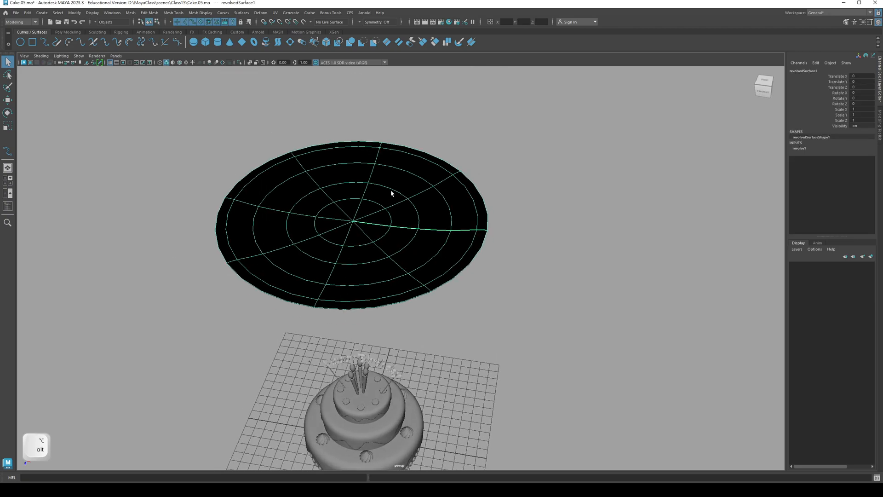
left_click(241, 13)
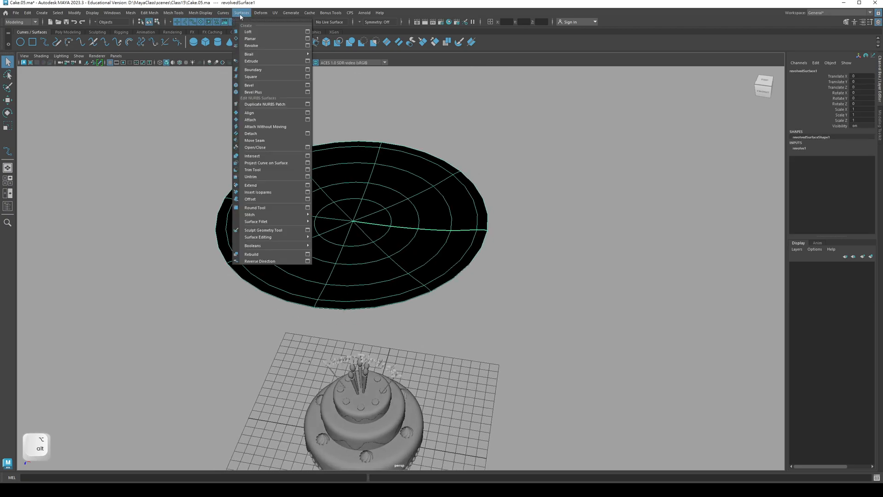
left_click(254, 264)
left_click(208, 267)
left_click_drag(309, 259, 319, 252, "alt")
key("q")
left_click(311, 198)
left_click_drag(310, 197, 358, 244, "alt")
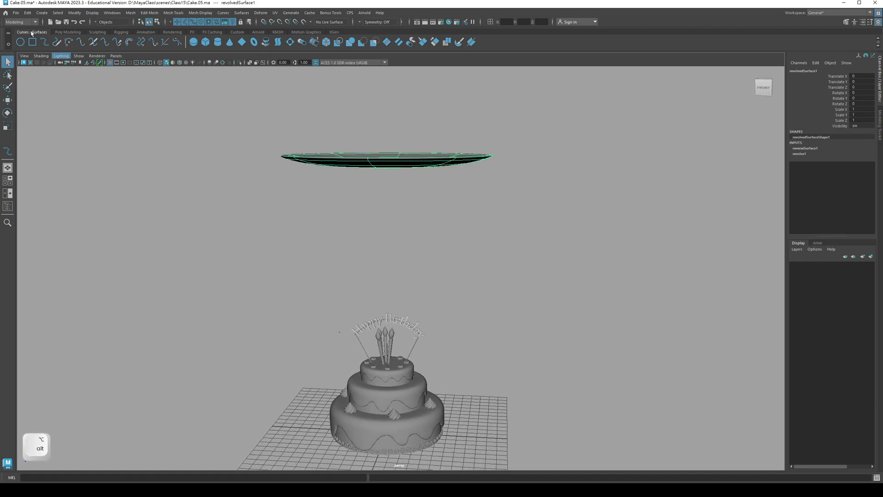
Step: Delete all construction history in the scene and centre the plate's pivot
left_click(29, 13)
mouse_move(85, 97)
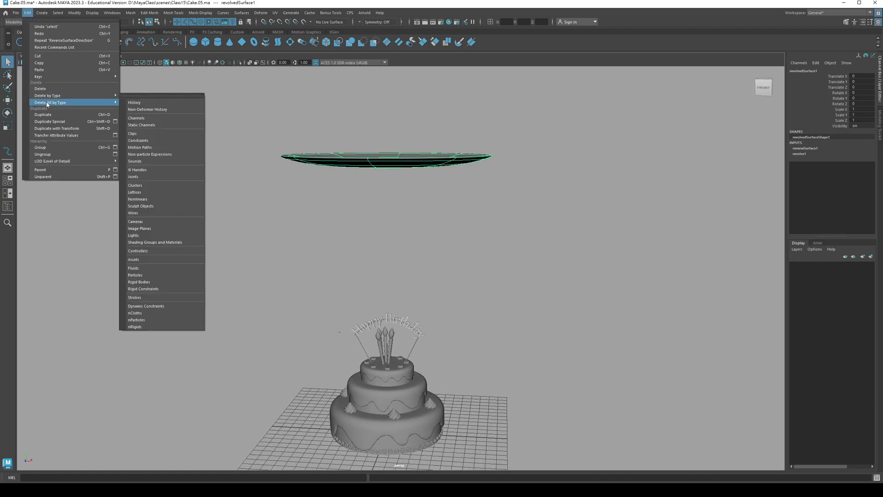
left_click(134, 102)
key("w")
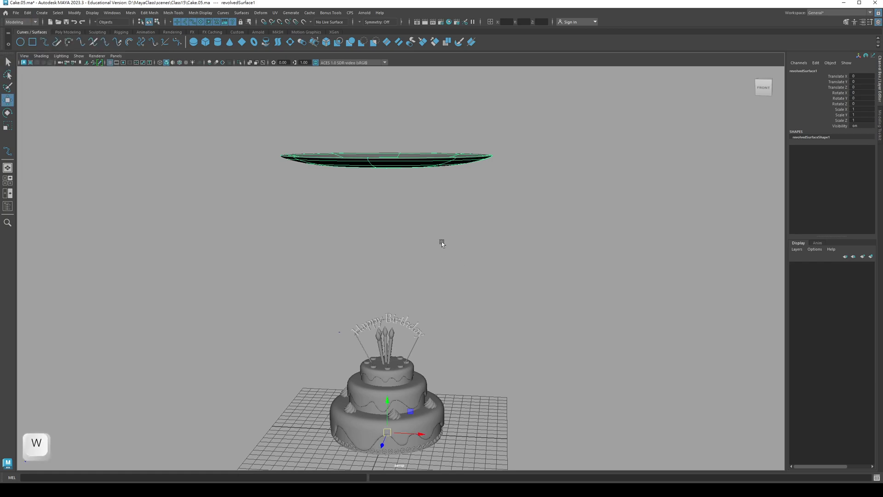
left_click_drag(448, 245, 423, 231, "alt")
left_click(74, 13)
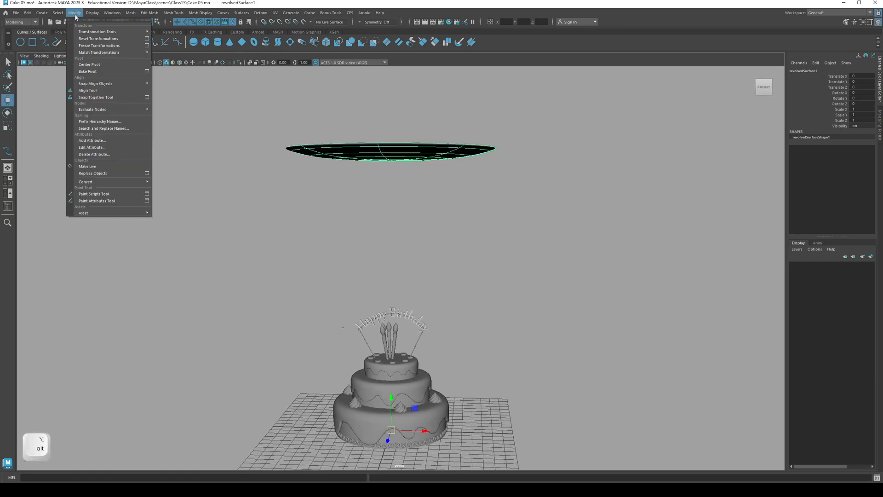
left_click(101, 65)
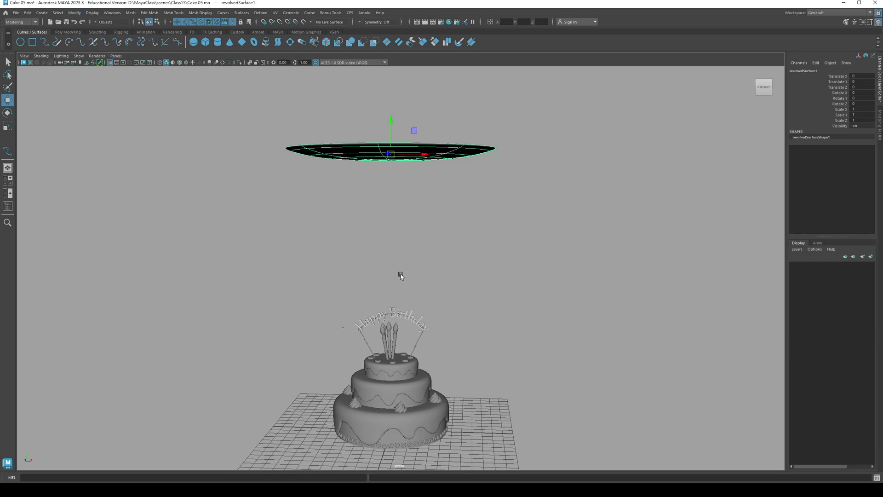
Step: Scale the plate uniformly down to about 0.503
key("r")
left_click_drag(389, 156, 372, 198, "alt")
left_click_drag(362, 233, 271, 256)
key("q")
left_click_drag(448, 248, 467, 234, "alt")
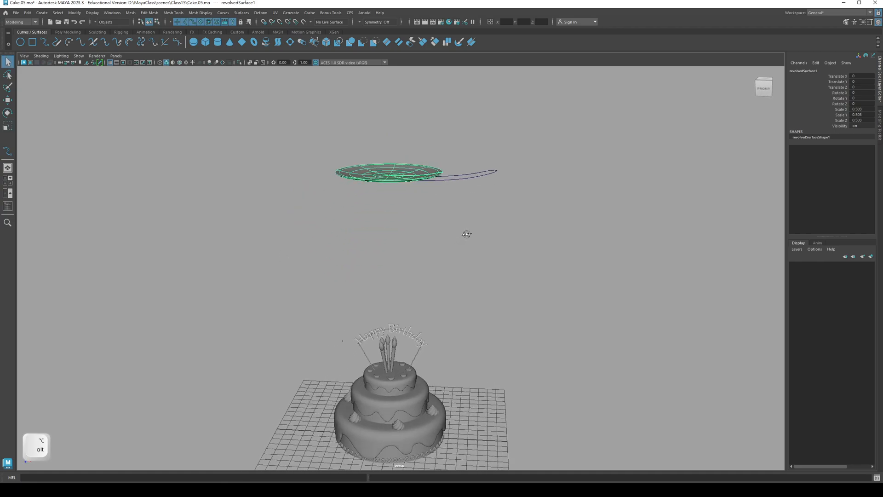
Step: Bring the pudding reference image in IrfanView up beside the cake model
left_click_drag(410, 193, 389, 271, "alt")
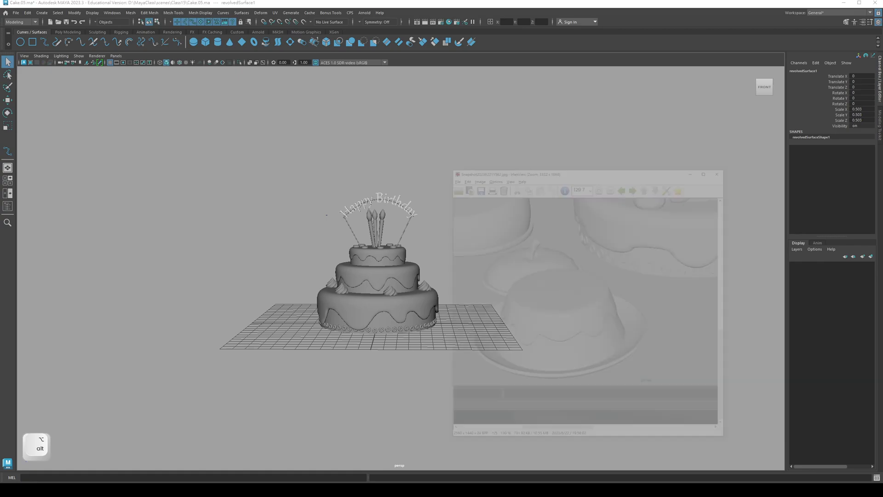
key("alt+Tab")
left_click_drag(327, 241, 322, 271, "alt")
scroll(339, 314, "up", 3)
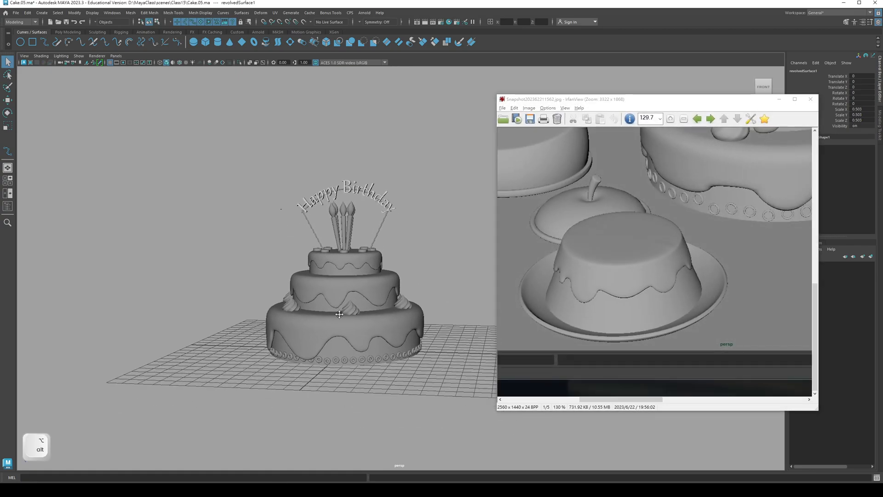
Step: Duplicate the cake's bottom tier together with its dripping icing
left_click(366, 332)
left_click_drag(386, 314, 334, 280, "alt")
right_click_drag(335, 282, 347, 306, "alt")
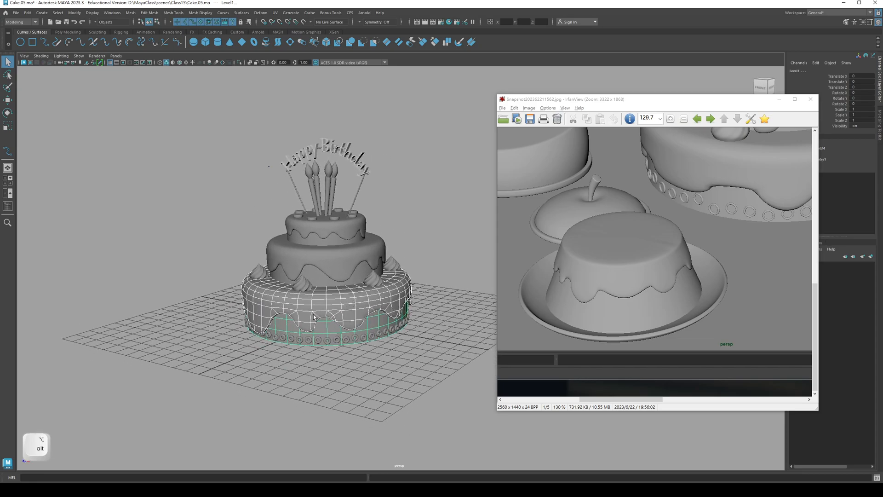
key("ctrl")
key("ctrl+d")
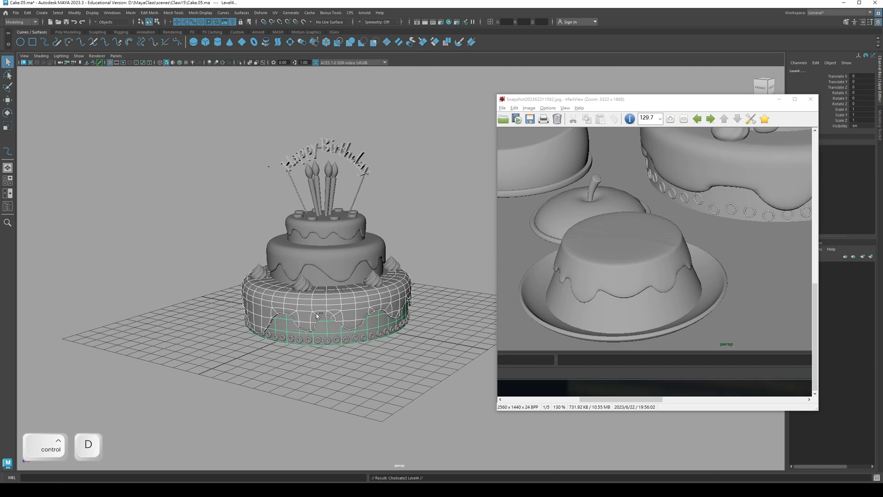
Step: Move the duplicated tier and icing straight up to just above the plate, at about 29.6 in Translate Y
key("w")
scroll(325, 274, "down", 3)
left_click_drag(347, 258, 348, 121)
middle_click_drag(347, 121, 329, 291, "alt")
left_click_drag(335, 307, 331, 131)
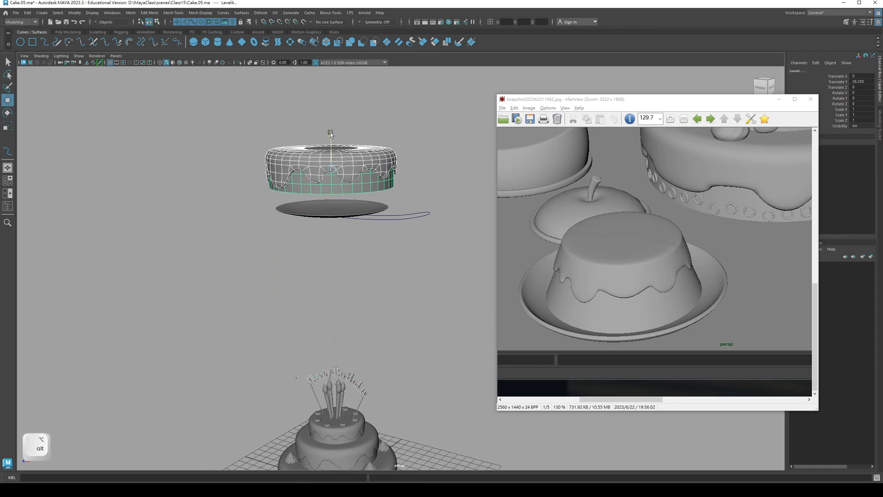
left_click(199, 118)
key("q")
left_click_drag(304, 173, 389, 153, "alt")
left_click_drag(324, 171, 305, 178, "alt")
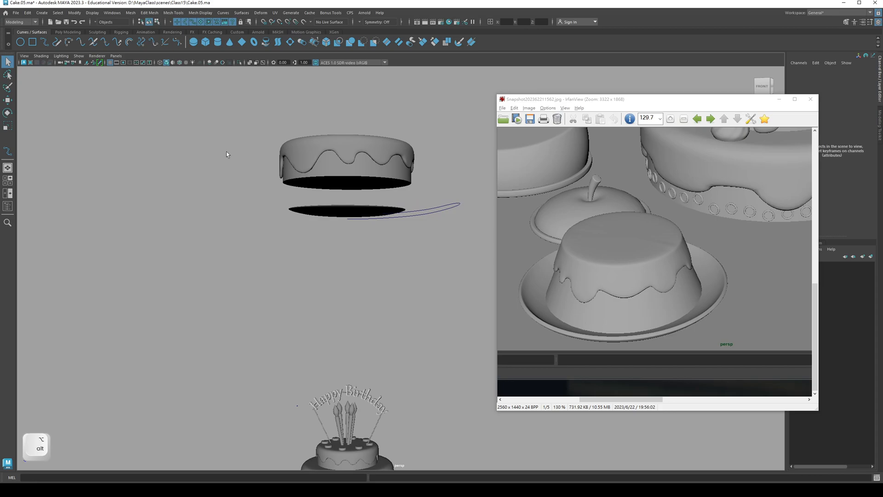
Step: Open the Outliner and collapse the Cake group
left_click(111, 13)
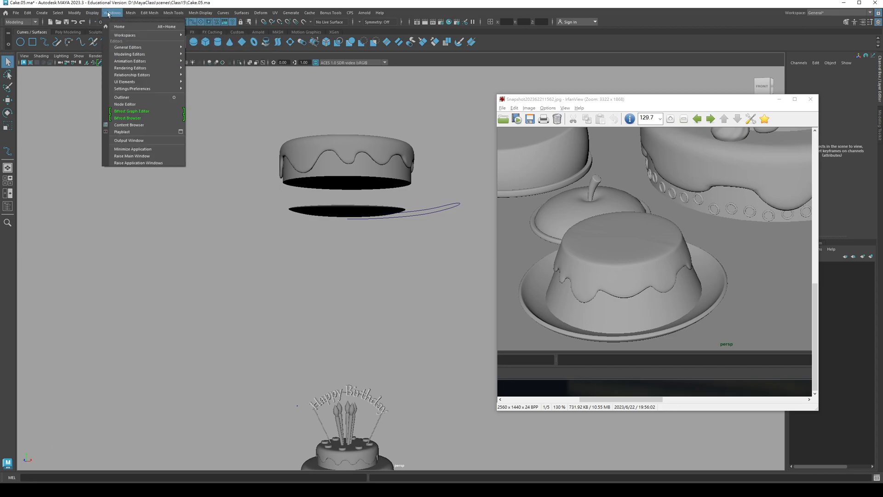
left_click(124, 97)
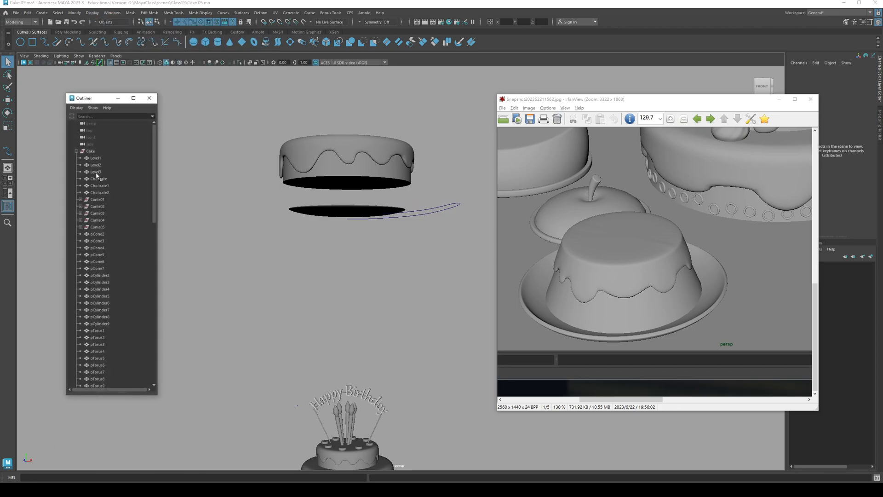
left_click(77, 152)
Step: Select the duplicated tier and icing above the plate and unparent them from the Cake group
left_click(332, 211)
middle_click_drag(271, 198, 268, 220, "alt")
left_click_drag(267, 221, 311, 207, "alt")
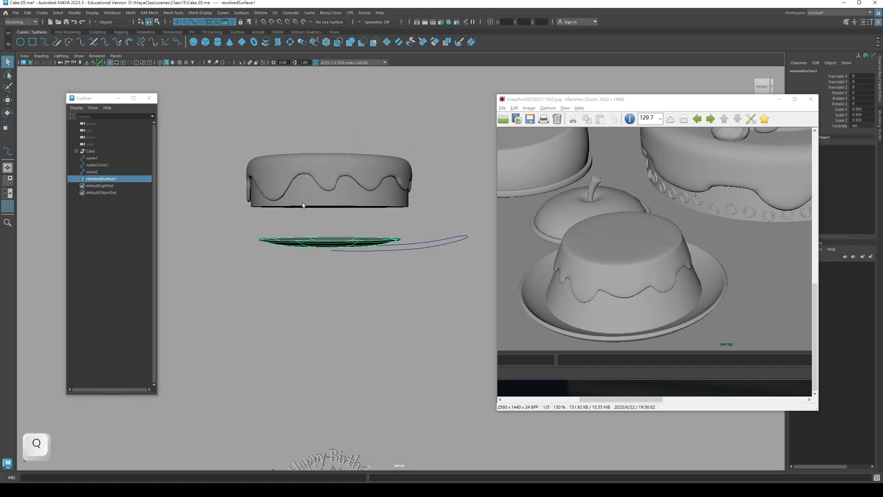
left_click(311, 206)
left_click(294, 183)
left_click(98, 101)
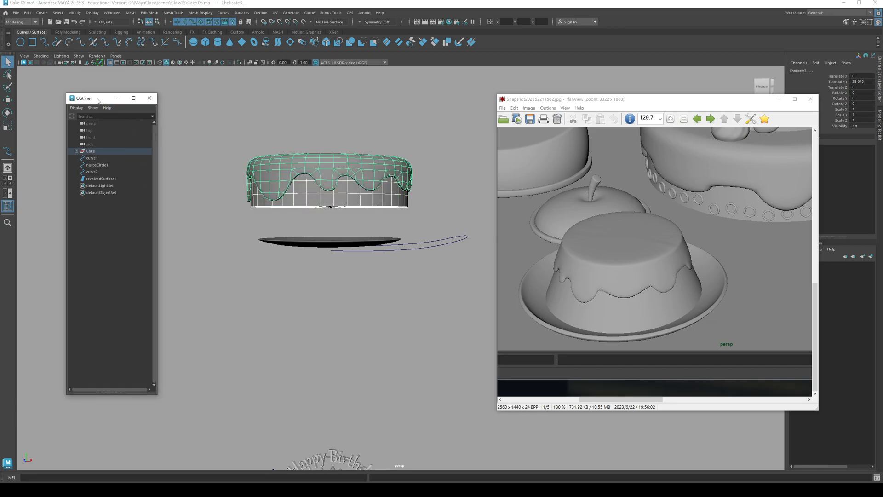
key("shift")
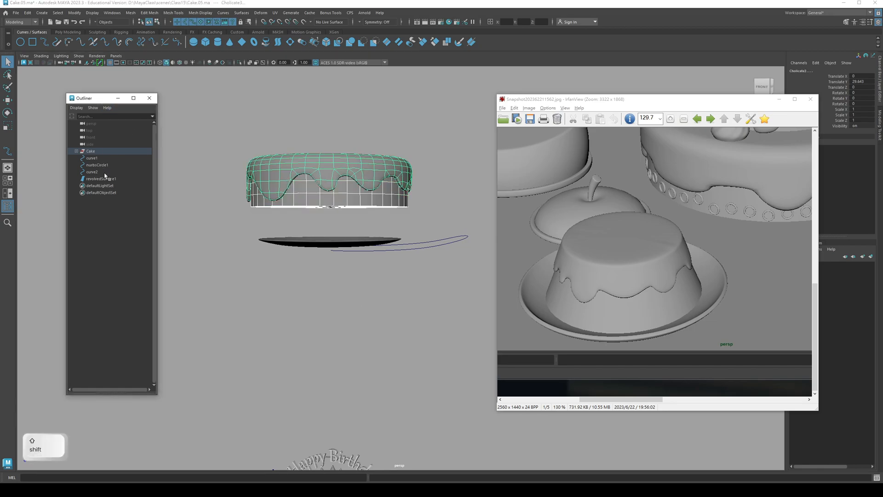
key("shift+p")
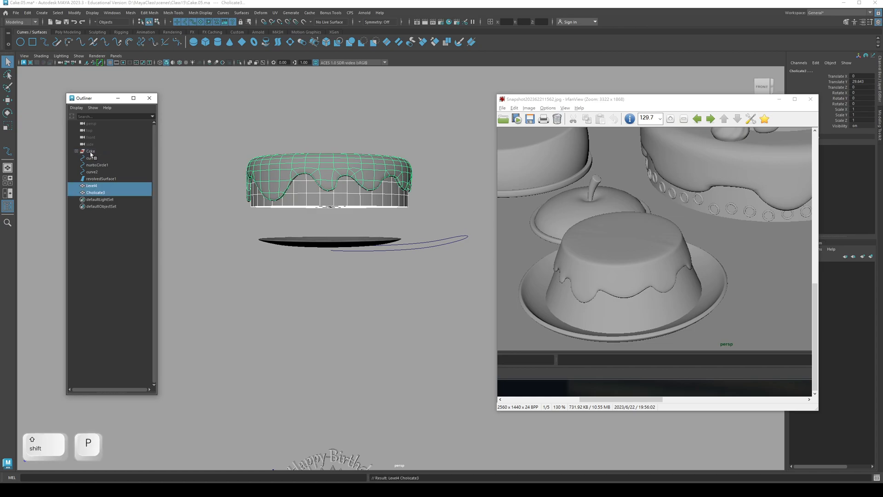
Step: Group the duplicated tier and icing and rename the group Pudding
left_click(93, 187)
left_click(94, 193, "shift")
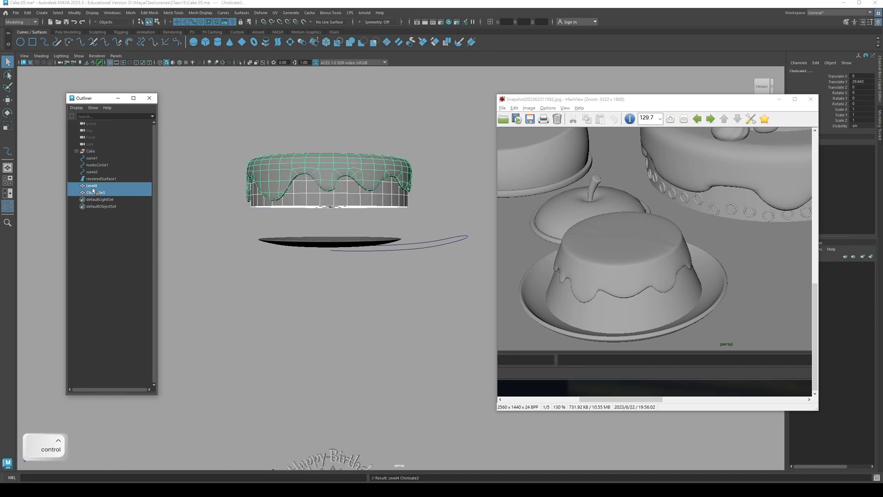
key("ctrl+g")
double_click(96, 186)
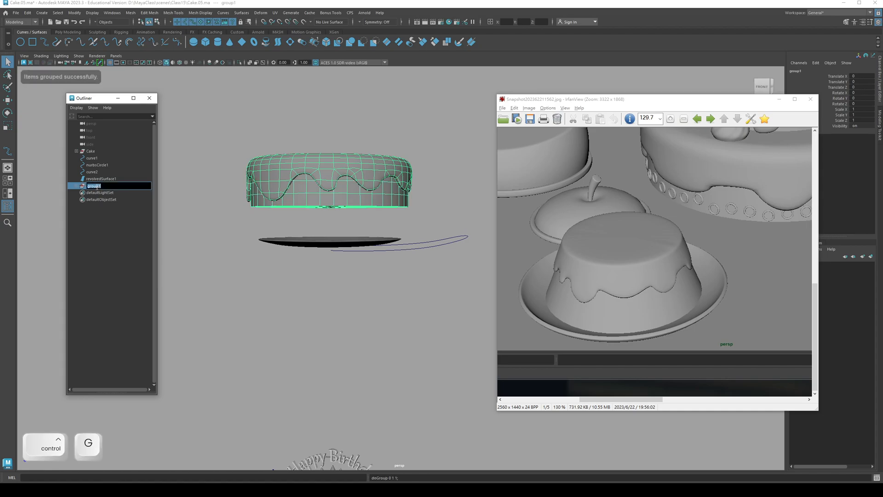
type("Pudding")
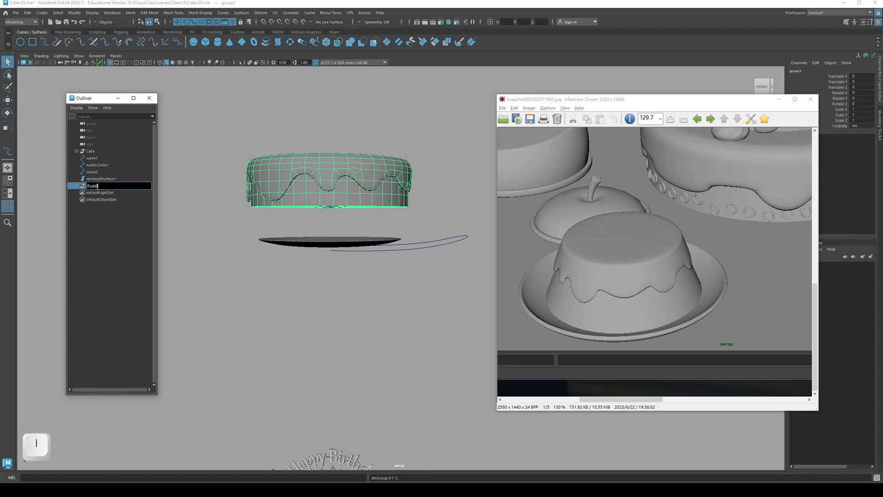
key("Return")
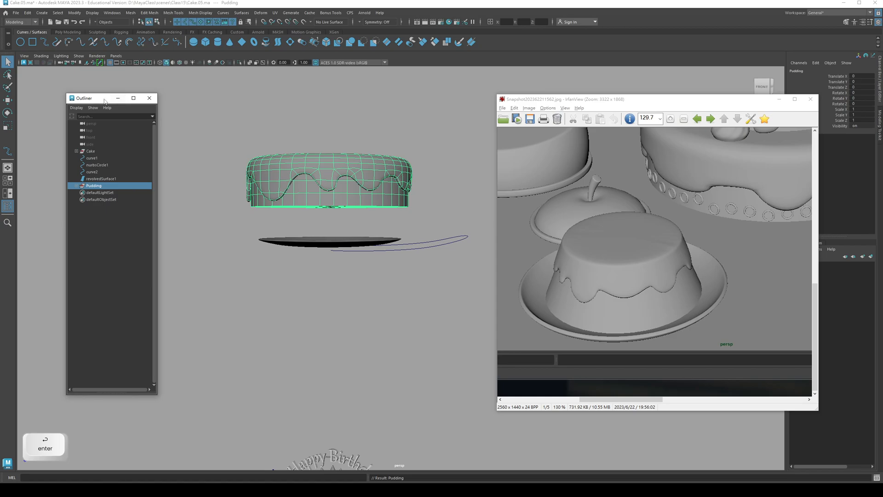
Step: Close the Outliner and center the Pudding group's pivot on its geometry
left_click_drag(104, 101, 108, 118)
left_click(153, 115)
left_click_drag(258, 216, 333, 209, "alt")
key("w")
key("r")
key("w")
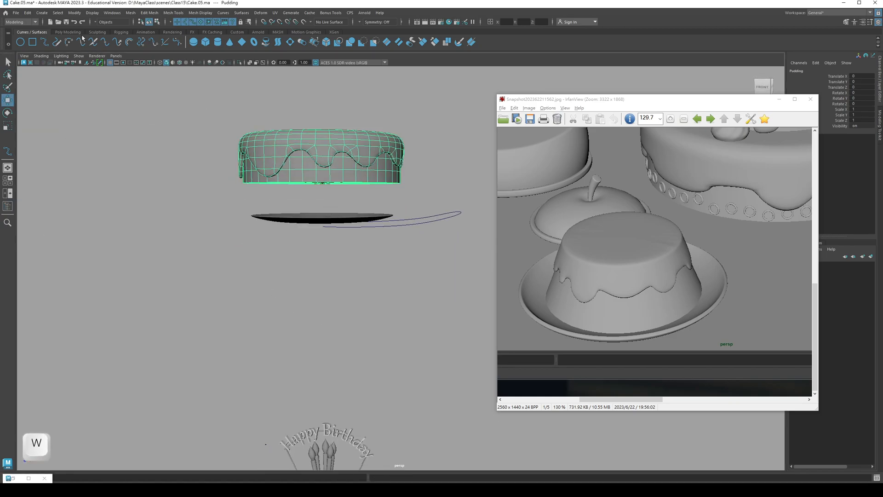
left_click(74, 13)
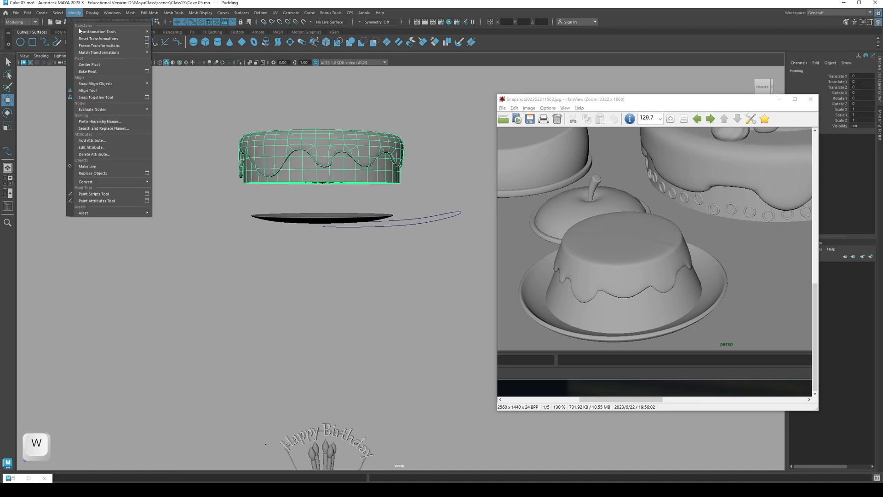
left_click(88, 66)
Step: Scale the Pudding group uniformly to 0.731 and lower it onto the plate, at about -2.86 in Translate Y
left_click_drag(278, 170, 289, 204, "alt")
key("r")
key("w")
left_click_drag(320, 153, 373, 213)
key("q")
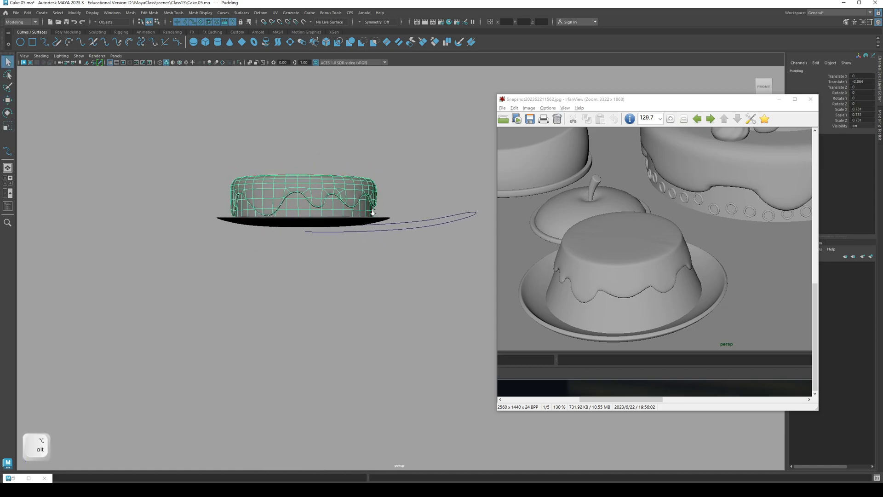
Step: Lift the icing straight up, clear of the tier on the plate
left_click(311, 184)
key("w")
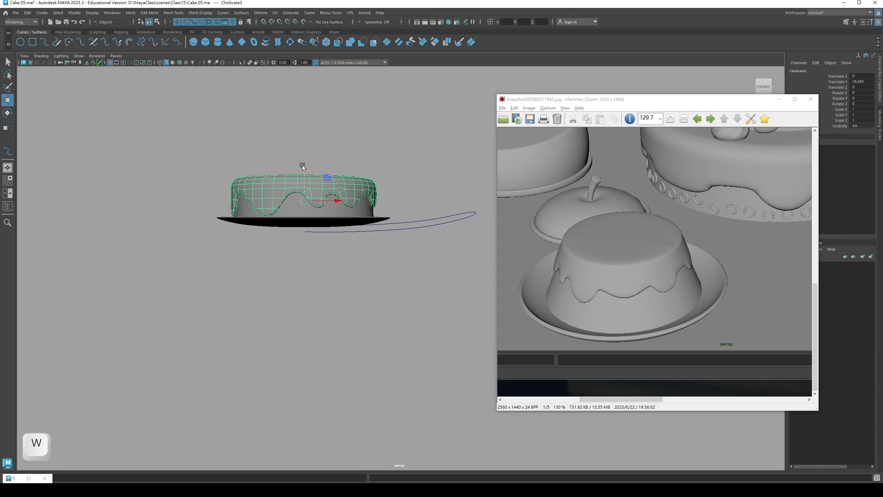
left_click_drag(304, 167, 297, 88)
key("q")
middle_click_drag(299, 167, 299, 183, "alt")
Step: Move the tier's pivot down to its base and stretch the tier vertically up into the icing
left_click(321, 218)
key("r")
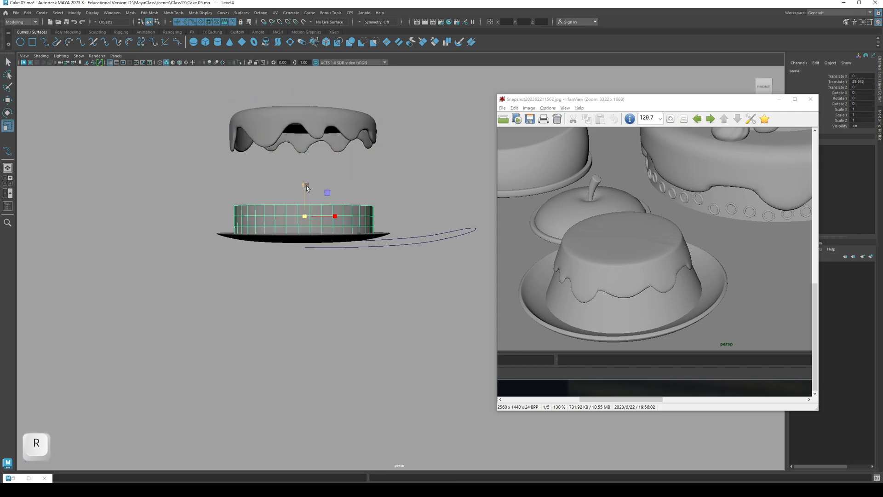
mouse_move(304, 184)
left_mouse_down()
mouse_move(304, 153)
mouse_move(309, 179)
left_mouse_up()
key("ctrl+z")
key("space")
middle_click_drag(307, 224, 327, 235, "alt")
key("d")
left_click_drag(256, 214, 280, 177)
key("q")
left_click(336, 164)
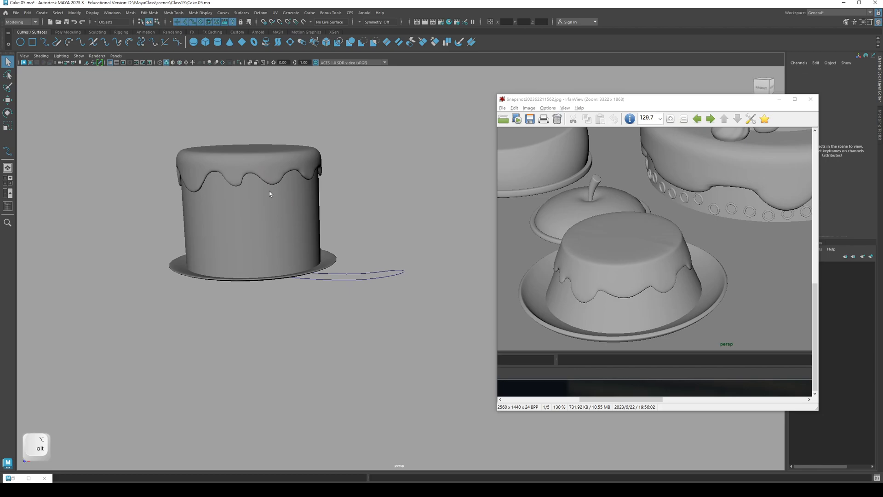
Step: Reduce the height of the tier, keeping its base on the plate
left_click(266, 177)
left_click(259, 188)
key("r")
left_click_drag(252, 232, 253, 245)
left_click(249, 179)
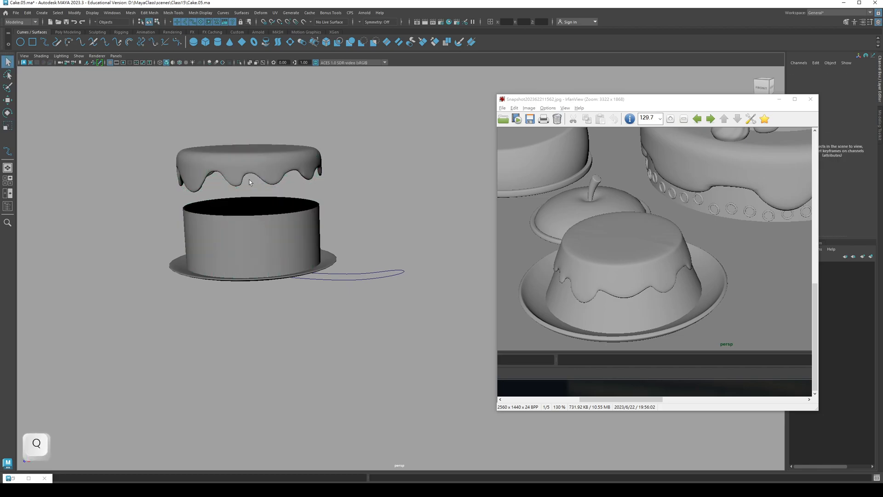
Step: Lower the icing onto the top of the shortened tier
left_click(249, 161)
key("w")
left_click_drag(251, 147, 252, 196)
key("q")
left_click_drag(267, 230, 270, 207, "alt")
Step: Select the whole Pudding group and apply a Lattice deformer to it
left_click(184, 177)
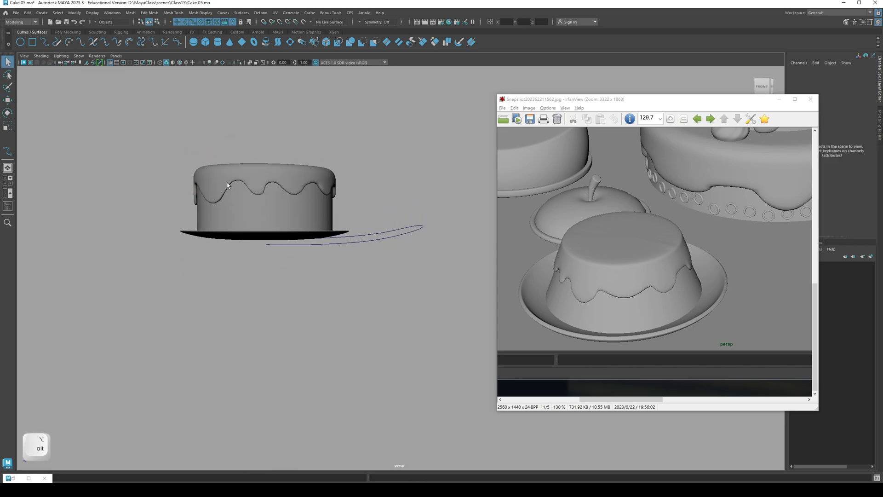
left_click(225, 184)
left_click(245, 209, "shift")
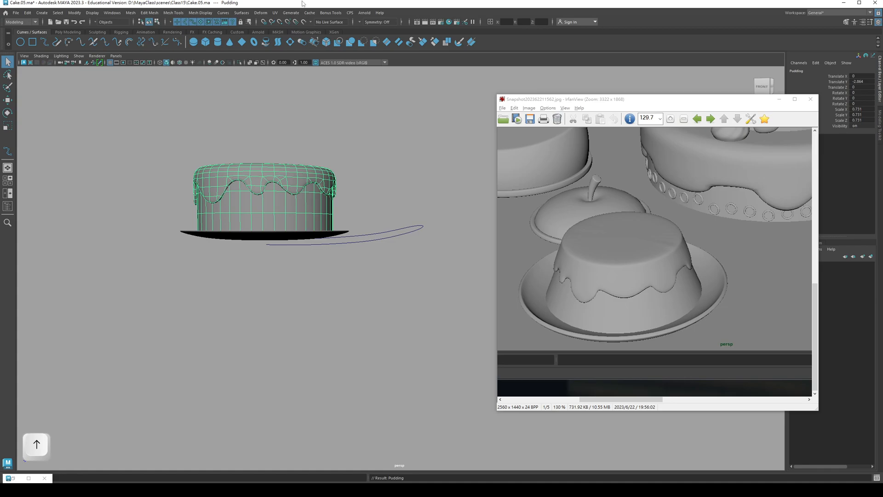
left_click(260, 13)
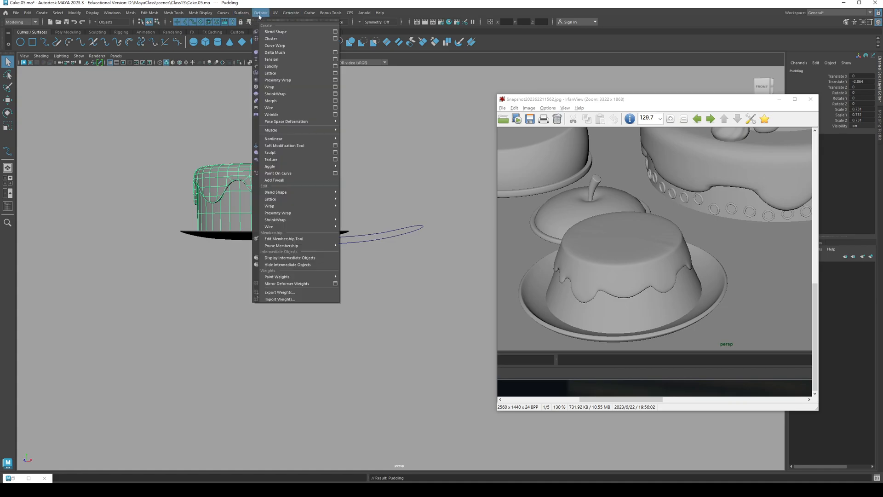
left_click(290, 74)
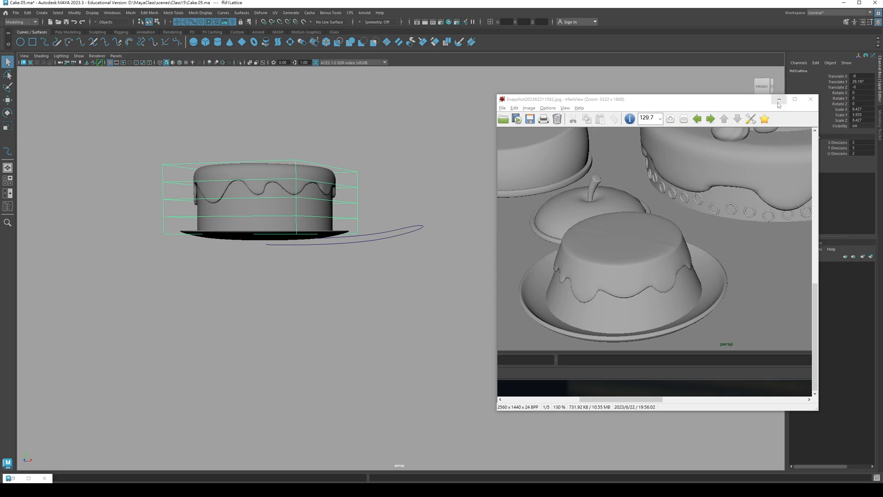
Step: Minimize the reference image and set the lattice's T Divisions to 2
left_click(779, 99)
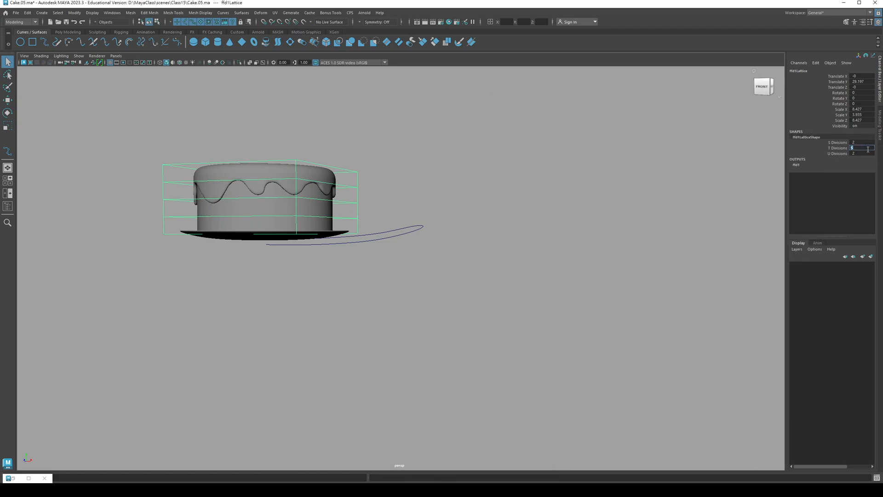
type("2")
key("Return")
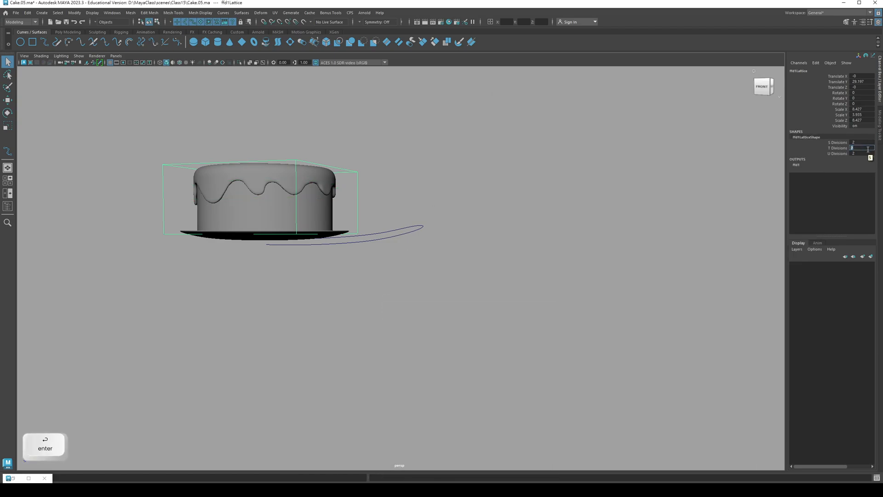
left_click_drag(449, 282, 459, 259, "alt")
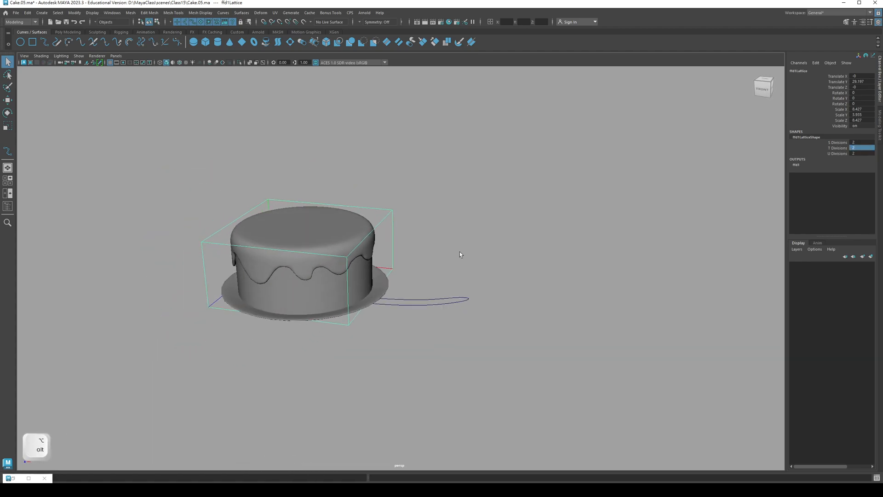
Step: Scale the four top lattice points inward to taper the pudding, and bring back the reference image for comparison
right_click(451, 212)
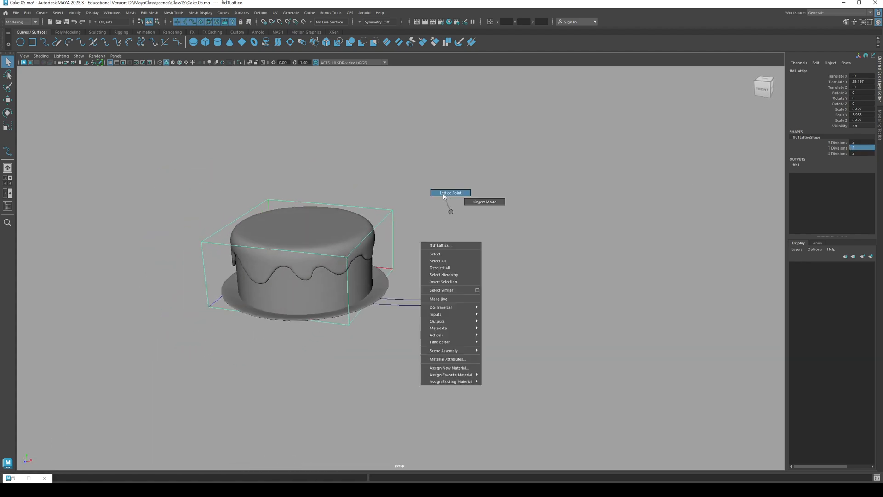
left_click(443, 193)
mouse_move(443, 194)
left_mouse_down("alt")
mouse_move(255, 189)
mouse_move(451, 207)
left_mouse_up("alt")
middle_click_drag(382, 228, 413, 229, "alt")
key("r")
left_click_drag(289, 233, 332, 154)
key("w")
key("q")
left_click_drag(322, 195, 357, 178, "alt")
key("alt+Tab")
mouse_move(350, 276)
left_mouse_down("alt")
mouse_move(347, 295)
mouse_move(325, 310)
mouse_move(327, 292)
mouse_move(341, 291)
left_mouse_up("alt")
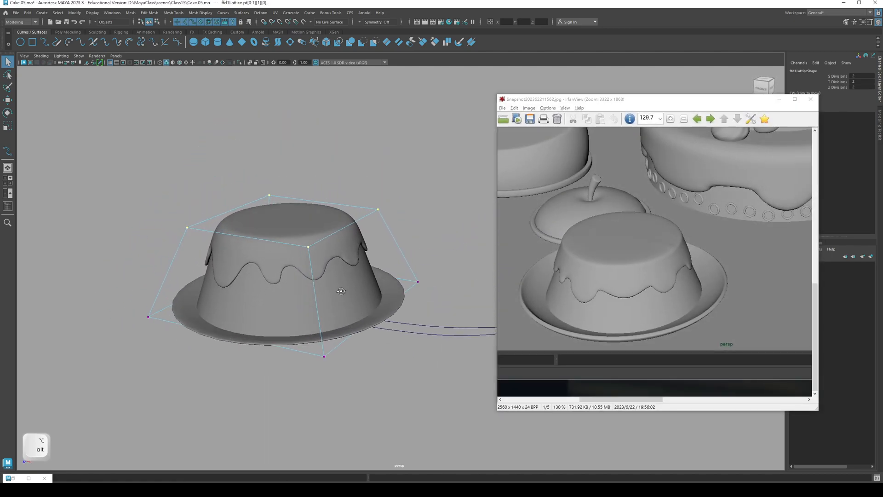
Step: Rotate the icing about the vertical axis to about 87.8 degrees
left_click(269, 262)
key("e")
left_click_drag(292, 247, 267, 238, "alt")
key("q")
key("e")
key("q")
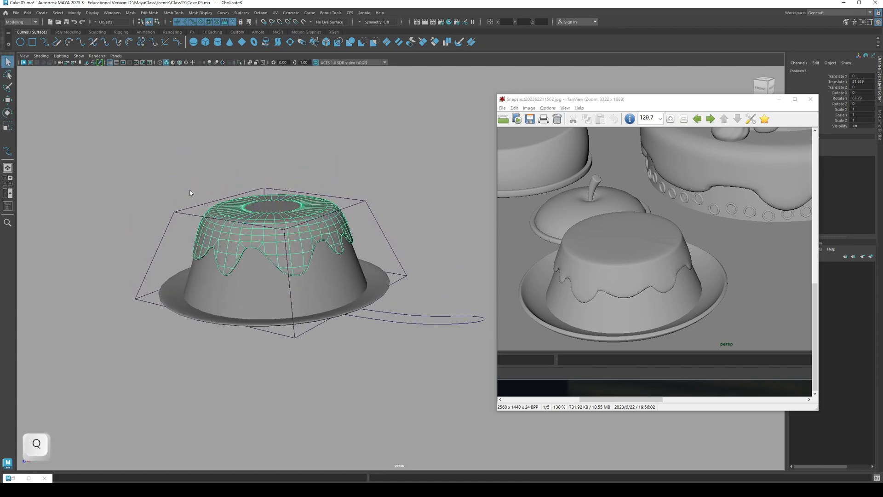
Step: Select the Pudding group in the Outliner and delete its history to bake in the lattice deformation
left_click(188, 189)
key("o")
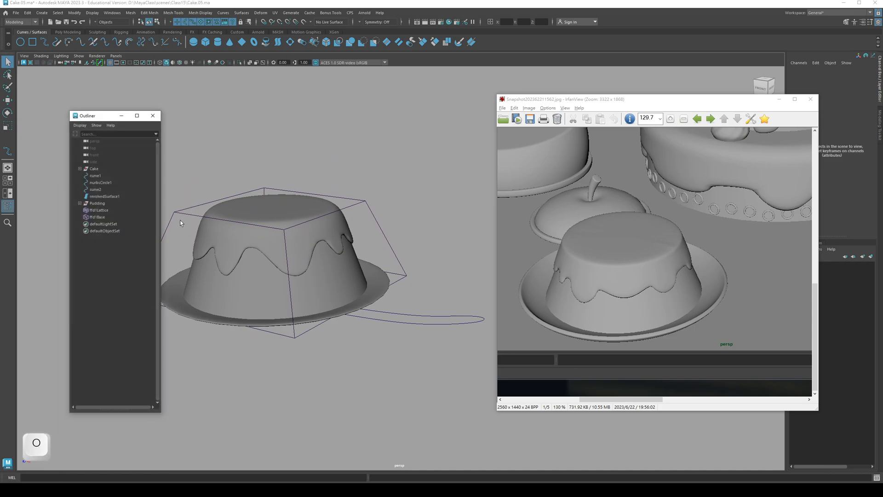
left_click(106, 205)
left_click(28, 12)
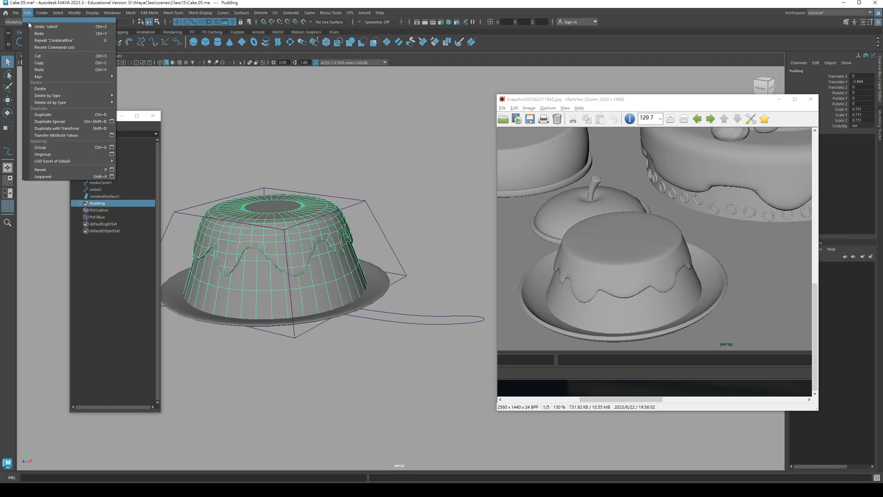
mouse_move(41, 95)
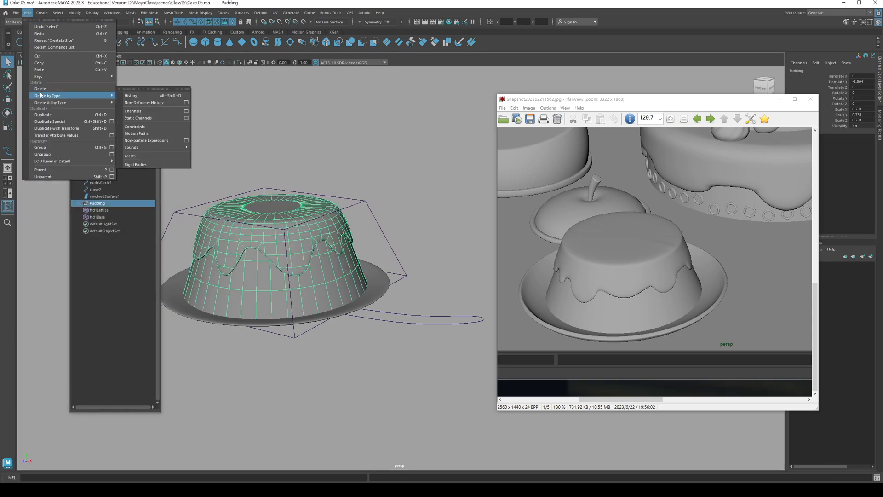
left_click(132, 96)
left_click_drag(304, 294, 310, 244, "alt")
left_click_drag(164, 223, 105, 236, "alt")
Step: Minimize the reference image, parent the plate surface under the Pudding group and select the group
left_click(94, 206)
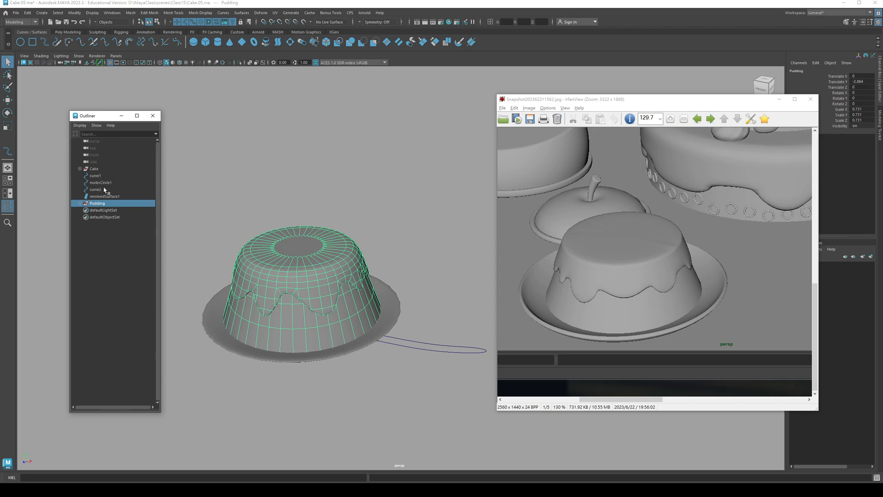
left_click(102, 197)
left_click_drag(294, 221, 723, 102, "alt")
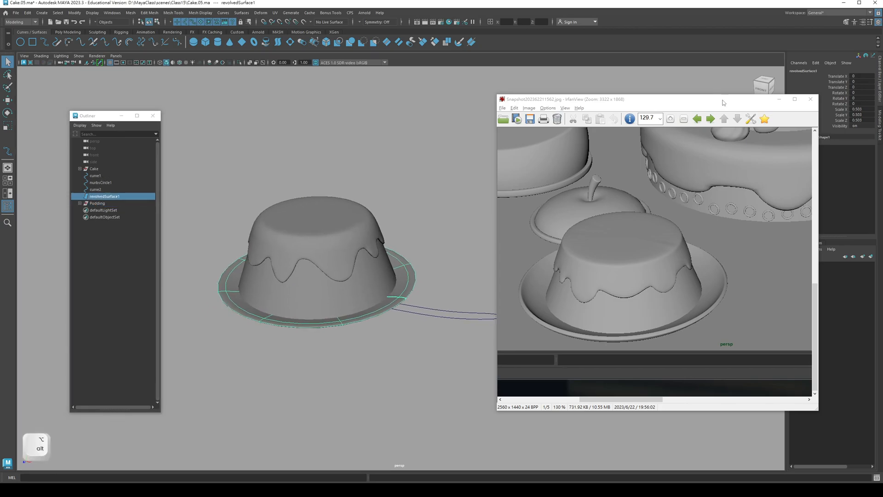
left_click(777, 101)
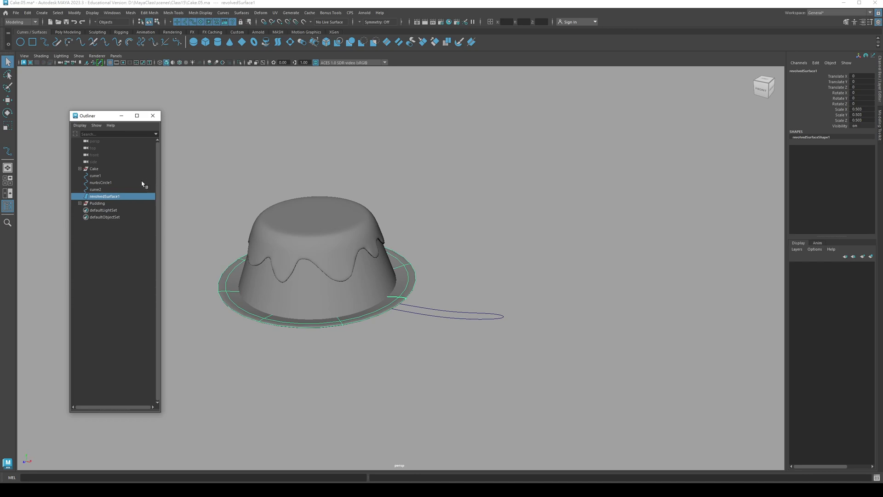
left_click_drag(99, 207, 100, 206)
left_click(101, 196)
Step: Move the Pudding group down beside the cake and scale it uniformly to 0.452
key("w")
left_click_drag(325, 236, 301, 246, "alt")
middle_click_drag(301, 246, 387, 227, "alt")
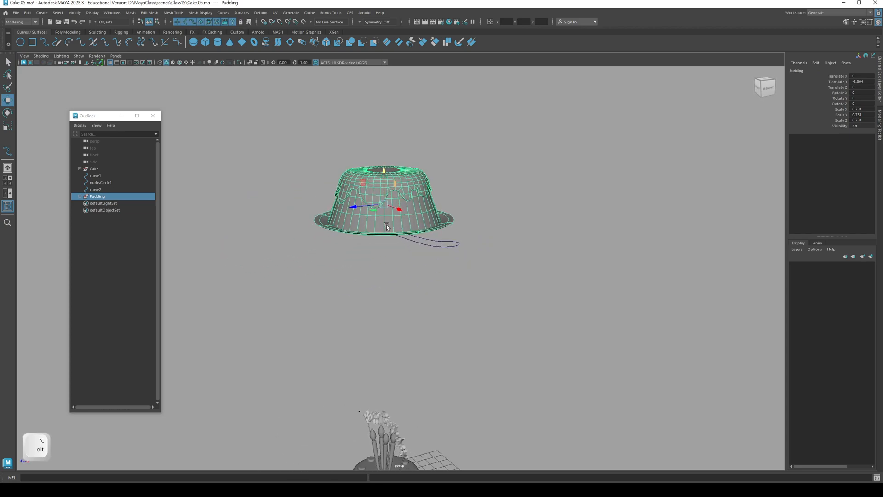
key("space")
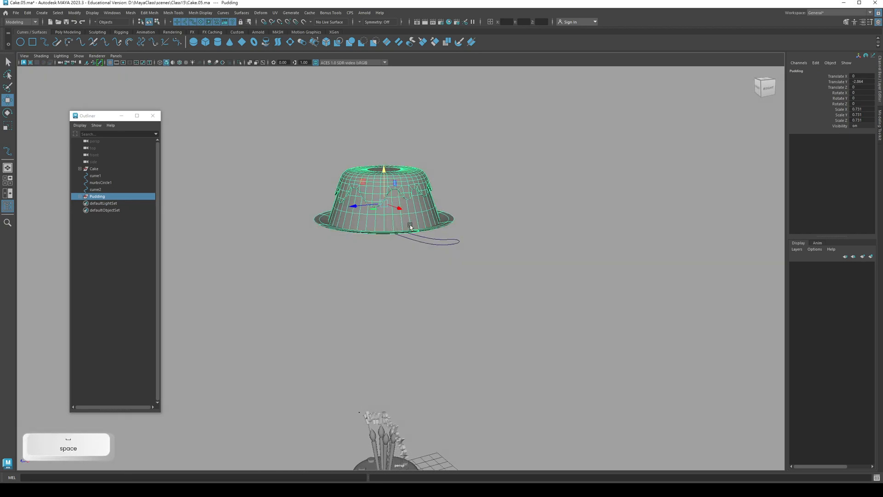
scroll(387, 226, "down", 5)
left_click_drag(395, 212, 302, 421)
middle_click_drag(303, 421, 316, 337, "alt")
key("r")
left_click_drag(340, 360, 315, 372)
key("w")
Step: Rest the Pudding group on the grid in front of the cake, at about -30.35 in Translate Y and 9.84 in Translate Z
key("f")
left_click_drag(401, 244, 430, 251)
key("space")
left_click(390, 250)
middle_click_drag(430, 251, 594, 159, "alt")
left_click_drag(361, 314, 362, 290)
key("q")
key("space")
left_click_drag(363, 290, 415, 307, "alt")
scroll(416, 307, "down", 3)
left_click(283, 259)
mouse_move(381, 244)
left_mouse_down("alt")
mouse_move(404, 257)
mouse_move(435, 250)
mouse_move(388, 237)
left_mouse_up("alt")
scroll(404, 258, "down", 4)
left_click(400, 277)
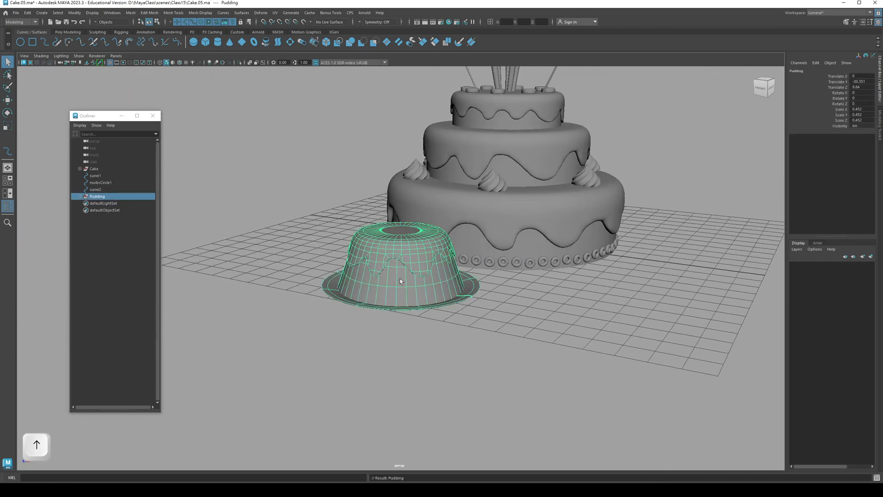
Step: Move the Pudding group's pivot to the base of the plate and scale the group uniformly to 0.298
key("r")
key("space")
left_click_drag(399, 266, 402, 287)
middle_click_drag(404, 280, 484, 264, "alt")
key("f")
middle_click_drag(386, 316, 405, 289, "alt")
right_click_drag(404, 290, 311, 290, "alt")
left_click_drag(312, 290, 350, 282, "alt")
right_click_drag(350, 281, 367, 281, "alt")
middle_click_drag(368, 278, 374, 289, "alt")
key("d")
left_click_drag(413, 247, 340, 352)
key("q")
key("space")
left_click_drag(400, 339, 399, 309)
left_click_drag(389, 276, 420, 249, "alt")
Step: Zoom the reference image out to compare proportions and scale the Pudding group uniformly to 0.319
key("alt+Tab")
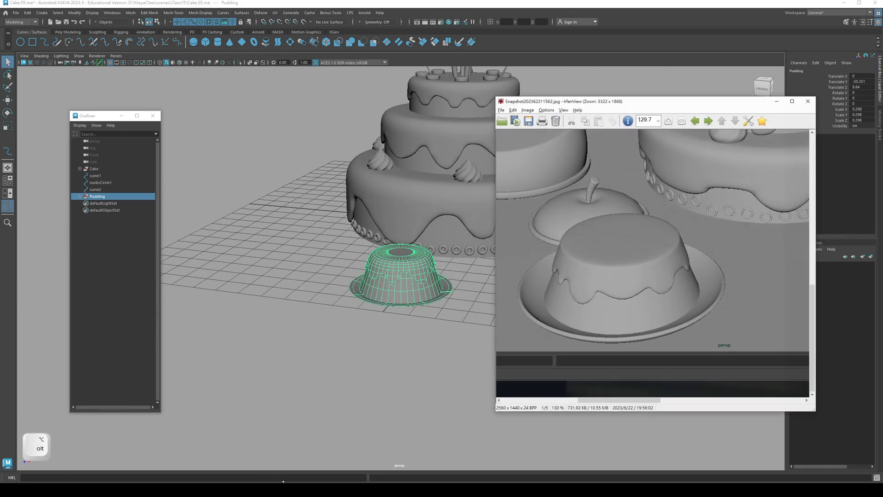
key("minus")
key("minus")
key("minus")
key("minus")
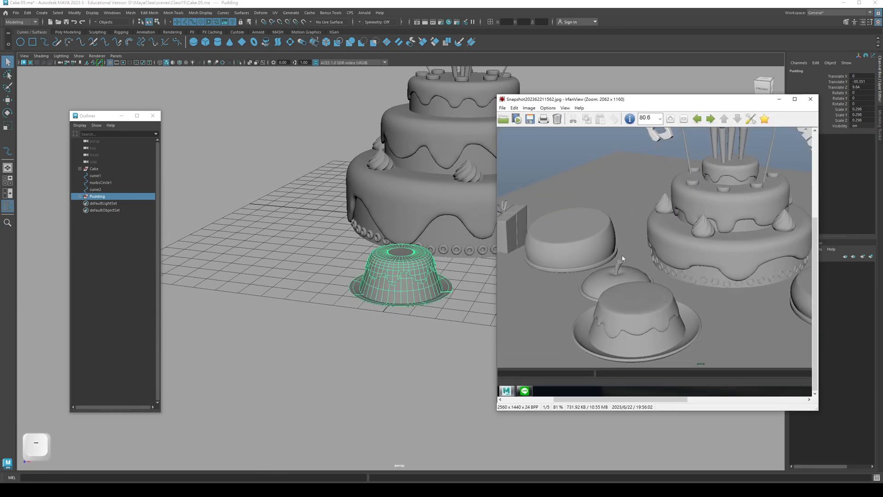
left_click_drag(392, 289, 304, 342, "alt")
key("r")
key("q")
Step: Freeze the transformations of the Pudding group
left_click(74, 12)
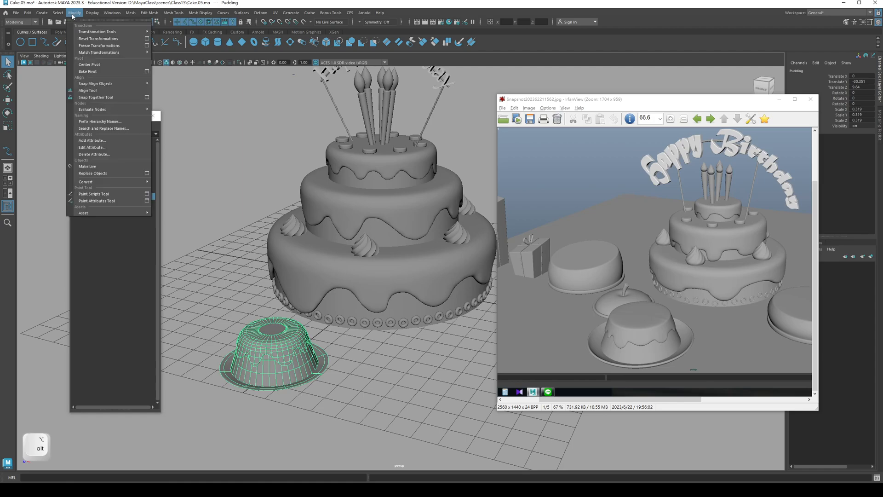
left_click(97, 47)
left_click_drag(299, 373, 368, 324, "alt")
key("w")
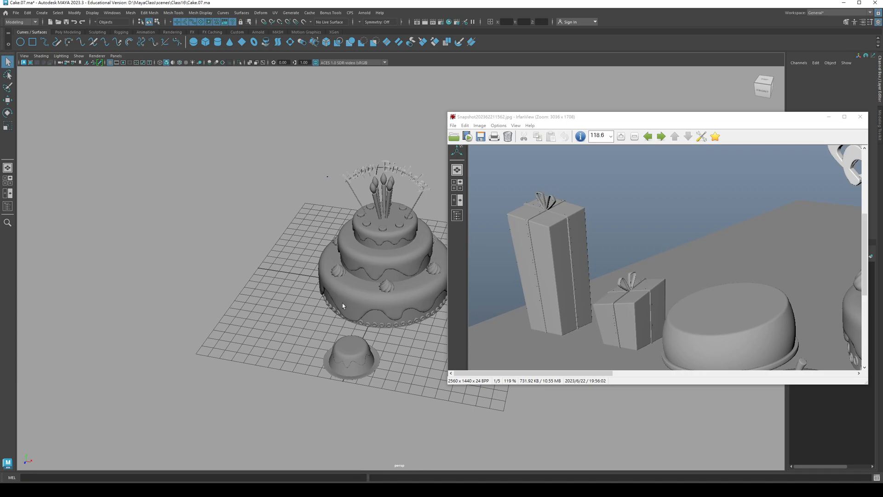
Step: Minimize the gift box reference, create a polygon cube at the origin and turn on X-Ray shading
left_click_drag(288, 309, 222, 170, "alt")
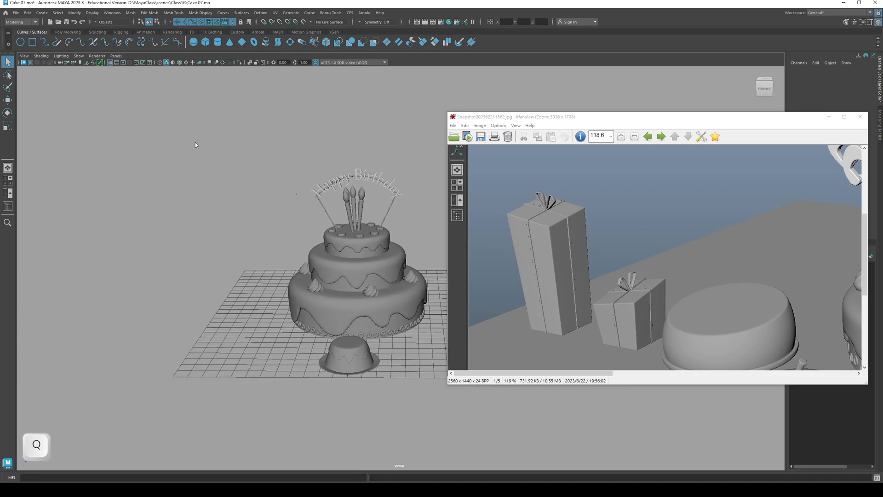
left_click(829, 116)
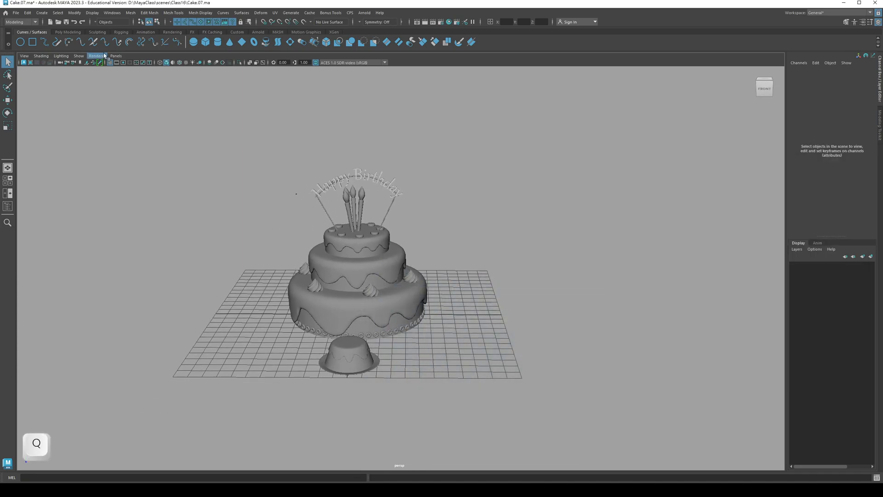
left_click(68, 31)
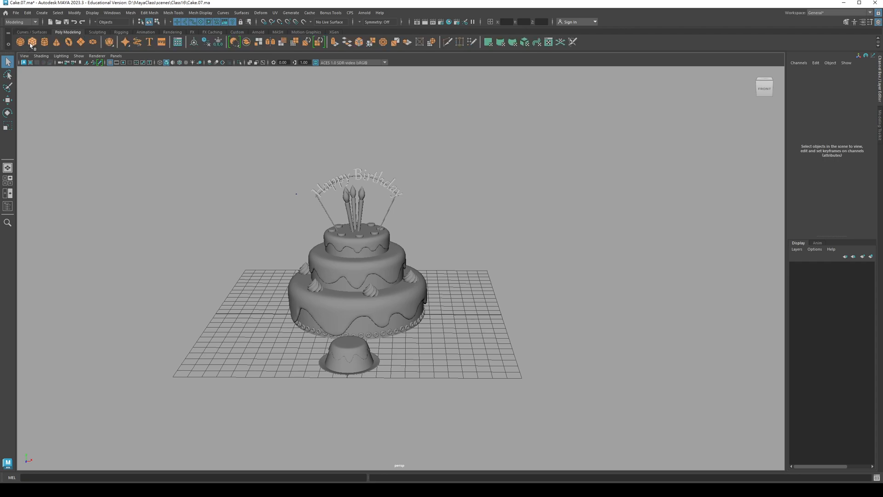
left_click(31, 43)
key("w")
left_click_drag(347, 262, 294, 205, "alt")
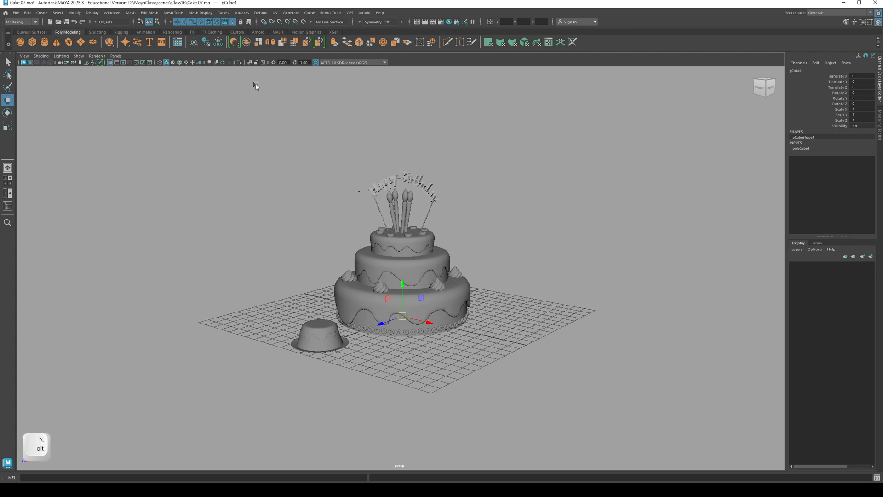
left_click(250, 62)
left_click_drag(279, 73, 285, 46, "alt")
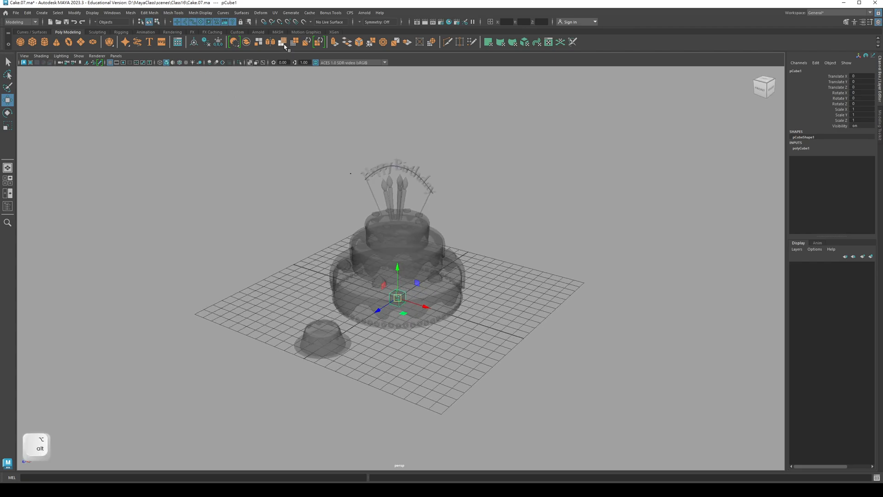
Step: Isolate the cube, scale it uniformly to 9.118 and raise it above the grid
left_click(239, 63)
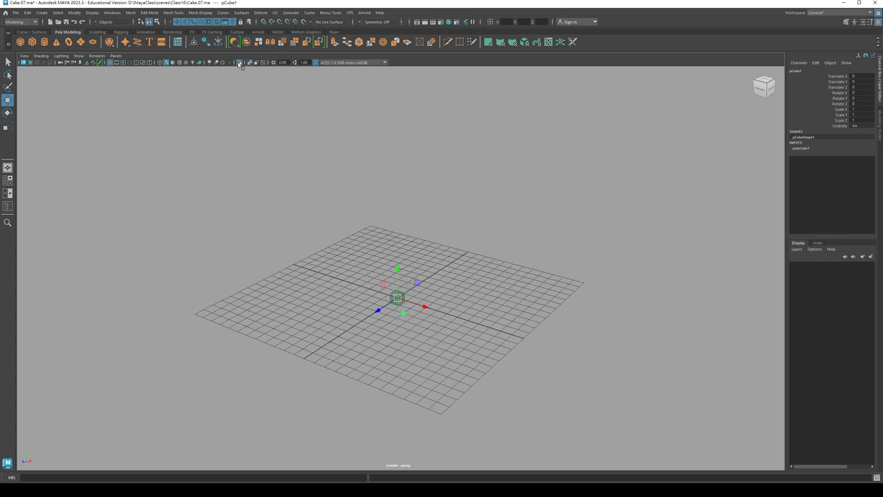
right_click_drag(417, 288, 446, 287, "alt")
key("r")
left_click_drag(399, 305, 510, 302)
key("w")
left_click_drag(403, 275, 394, 203)
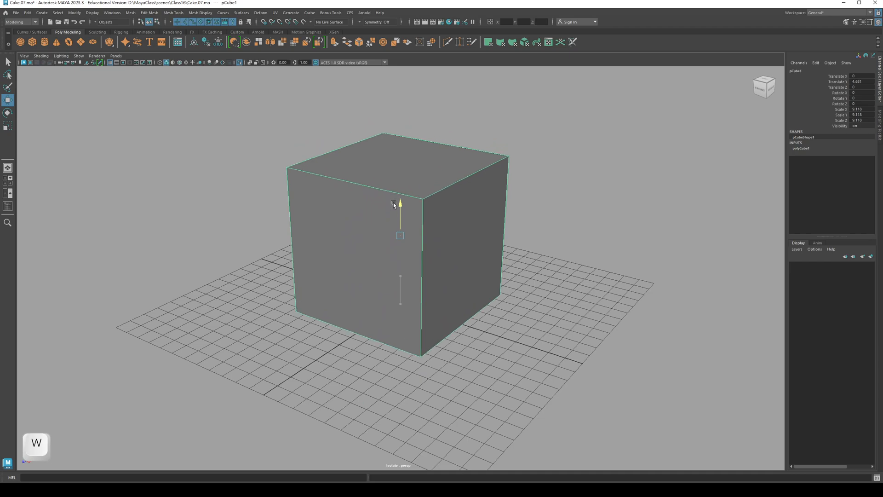
Step: Lower the cube in the side view to Translate Y 4.557 so its base rests on the grid
key("space")
left_click(417, 203)
middle_click_drag(470, 239, 371, 278, "alt")
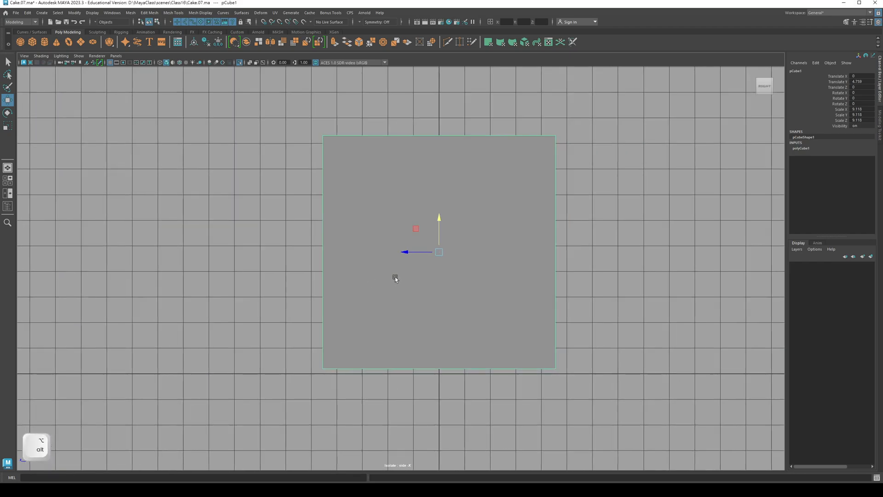
left_click_drag(438, 220, 385, 290)
key("space")
left_click(441, 203)
key("q")
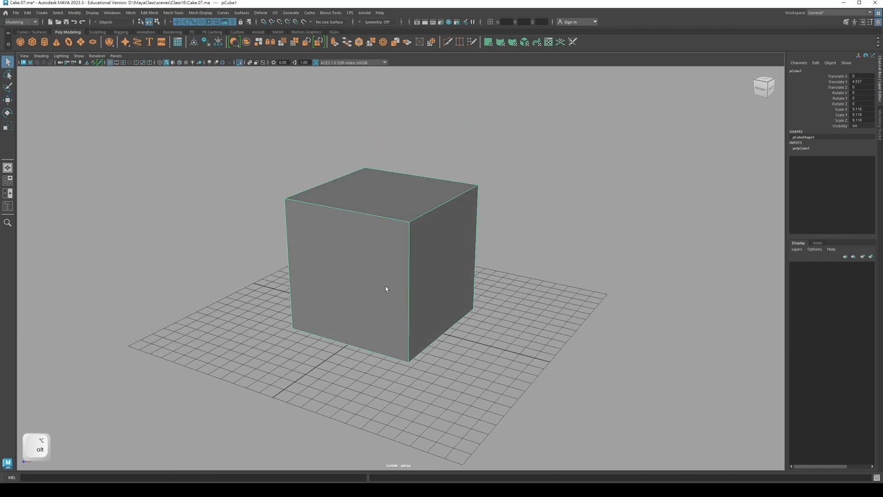
Step: Set the cube's width, height and depth subdivisions to 2
left_click_drag(629, 244, 615, 239, "alt")
left_click(802, 149)
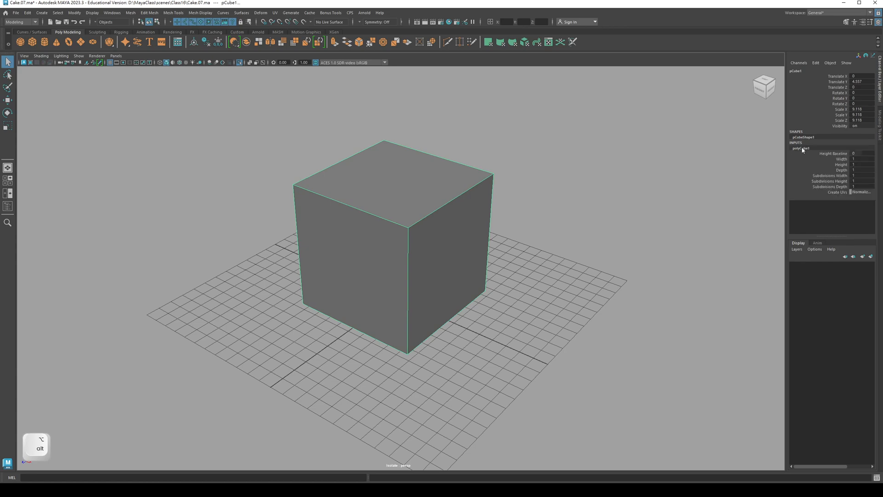
left_click(827, 176)
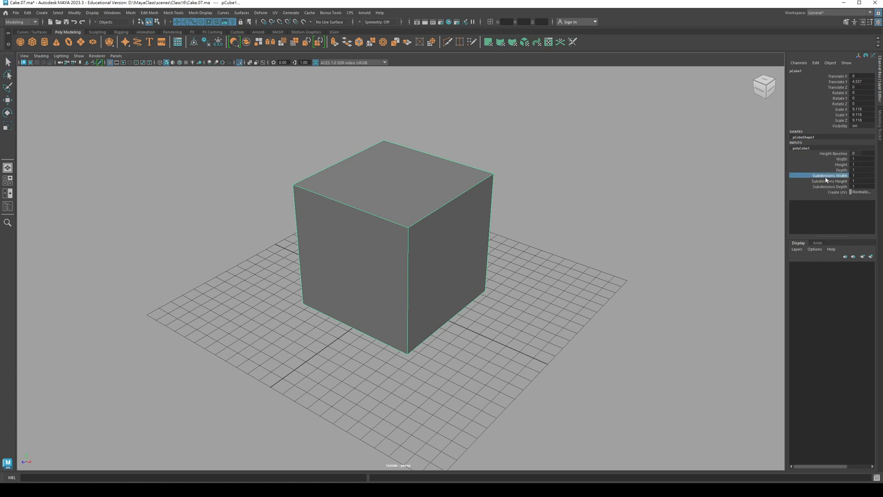
left_click(828, 181, "ctrl")
middle_click_drag(611, 180, 554, 209)
mouse_move(592, 271)
left_mouse_down("alt")
mouse_move(586, 261)
mouse_move(605, 251)
mouse_move(607, 267)
left_mouse_up("alt")
left_click(857, 180)
left_click_drag(562, 227, 553, 243, "alt")
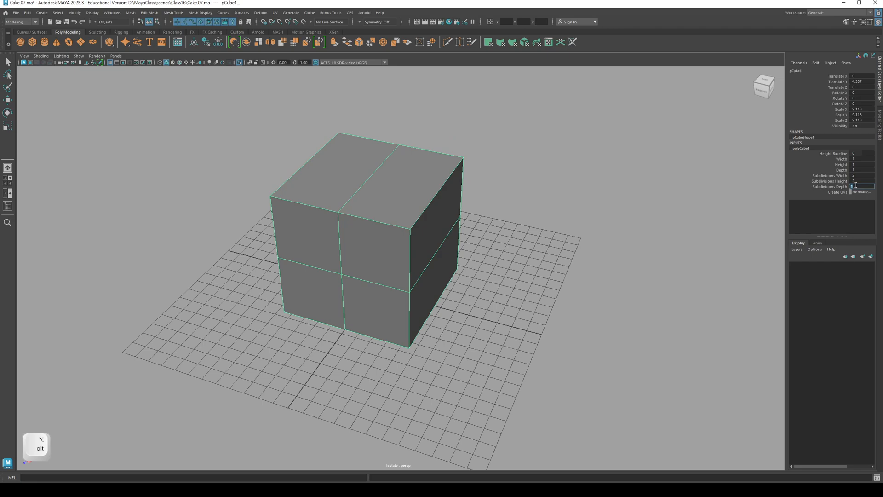
type("2")
key("Return")
left_click_drag(449, 205, 458, 242, "alt")
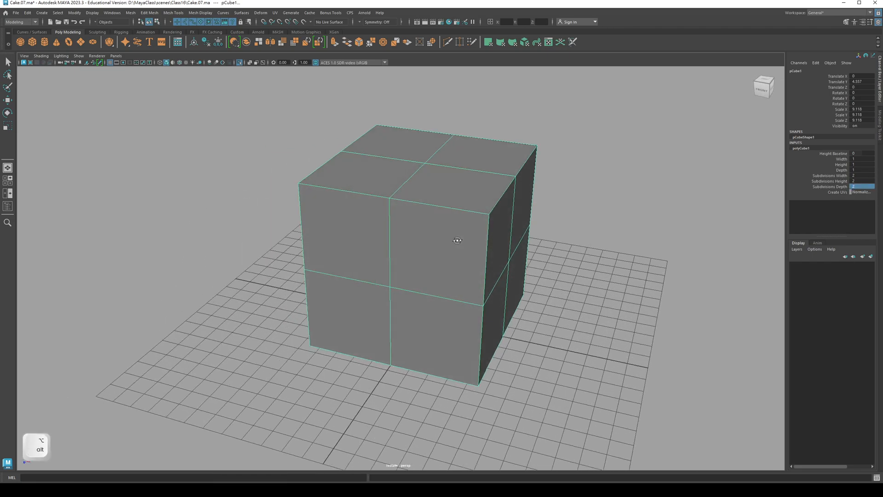
Step: Select the cube's top border edges and its vertical corner edges
right_click(399, 191)
right_click_drag(389, 144, 388, 144)
double_click(460, 214)
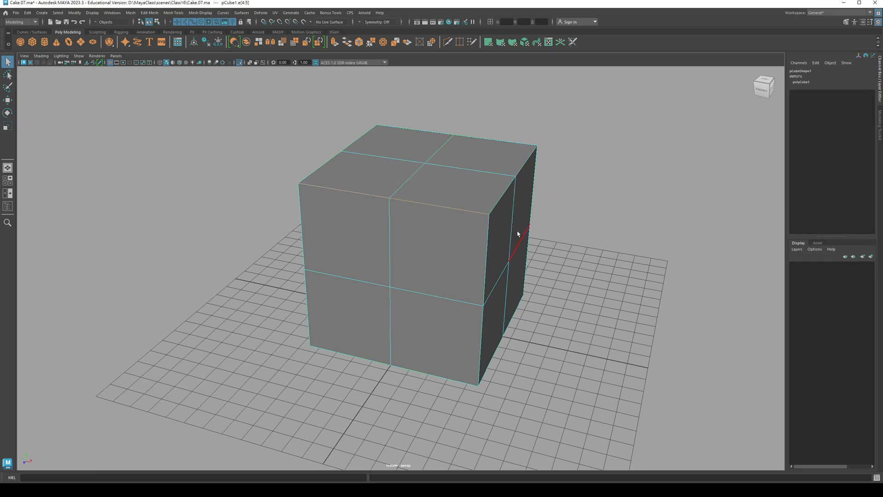
key("shift")
left_click_drag(540, 199, 442, 234, "alt")
left_click_drag(500, 203, 425, 219, "alt")
left_click_drag(428, 311, 389, 240, "alt")
left_click(388, 240, "shift")
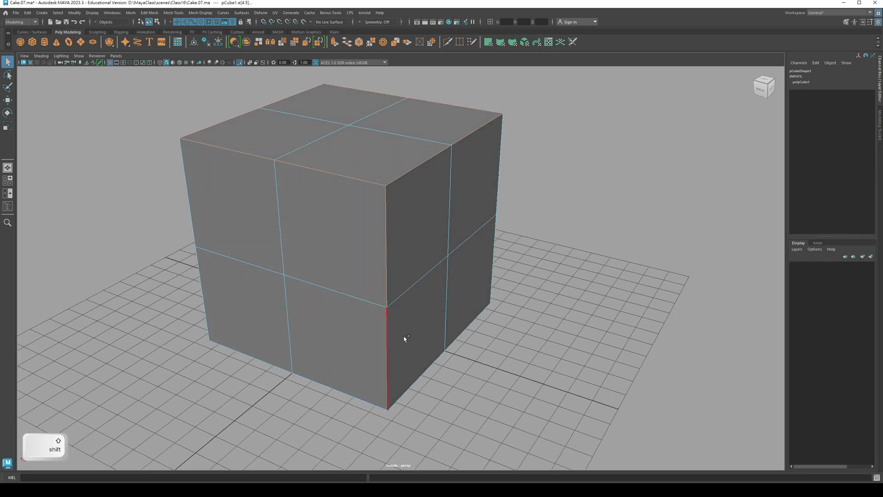
left_click_drag(575, 313, 498, 214, "alt")
left_click_drag(493, 283, 437, 289, "alt")
left_click_drag(276, 299, 385, 225, "alt")
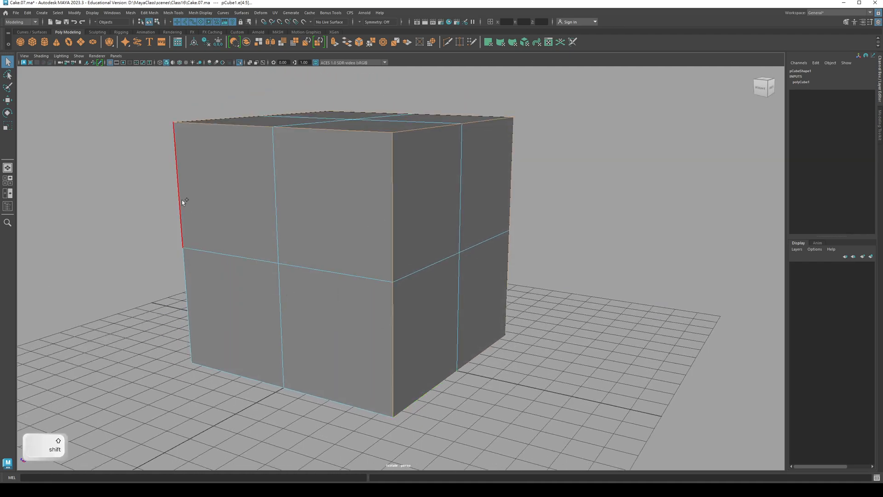
Step: Add the bottom border edges to the selection and check all selected outer edges with X-Ray shading
left_click_drag(305, 391, 483, 423, "alt")
left_click(483, 422)
left_click(351, 409, "shift")
left_click_drag(351, 409, 404, 220, "alt")
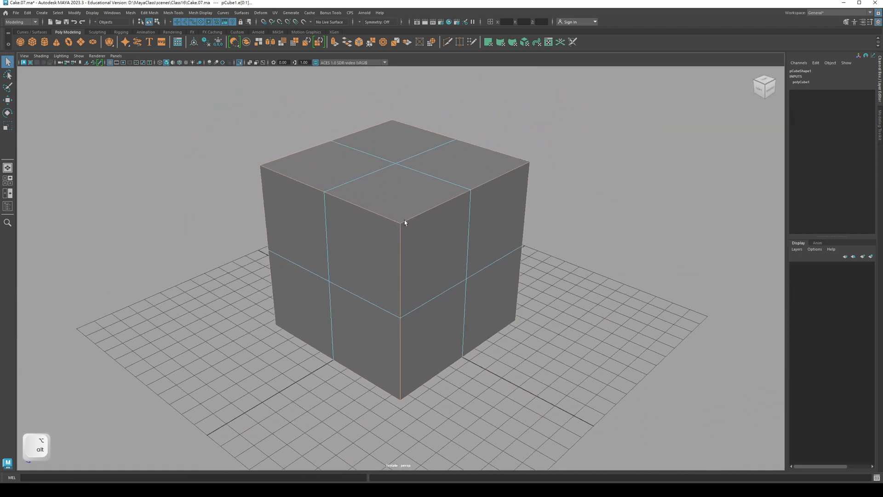
left_click(249, 62)
left_click_drag(357, 132, 506, 232, "alt")
left_click(250, 63)
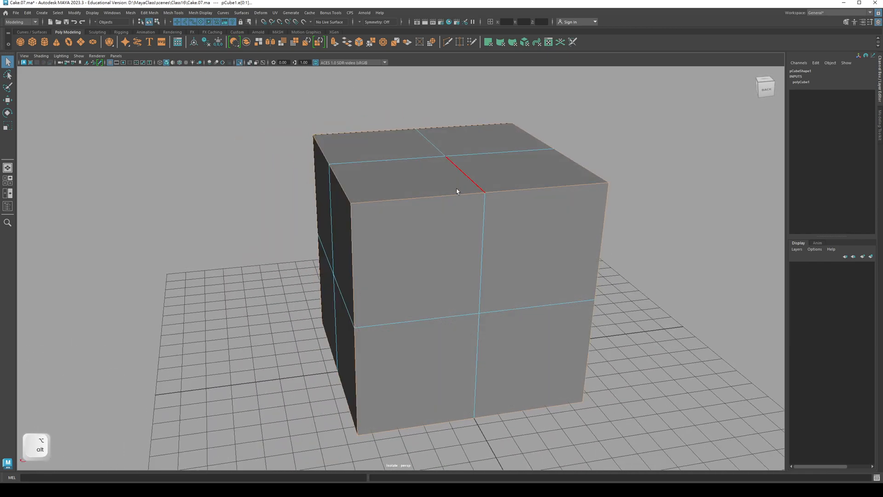
Step: Bevel the selected outer edges of the cube with a fraction of 0.025
left_click_drag(456, 190, 528, 161, "alt")
left_click(845, 22)
left_click_drag(529, 217, 529, 191, "alt")
left_click(855, 230)
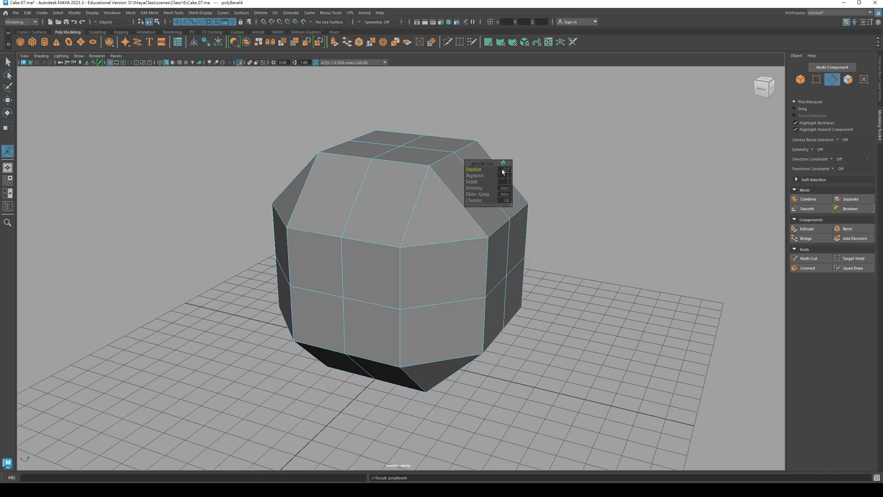
type(".")
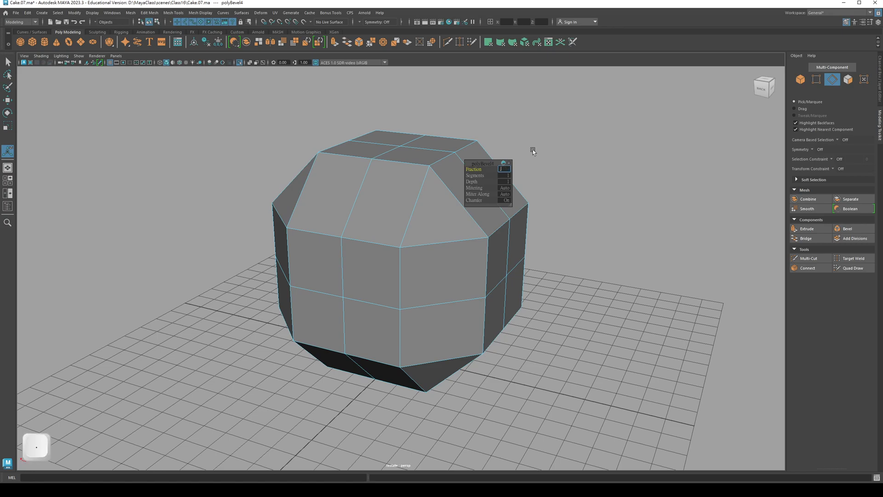
type("1")
key("Return")
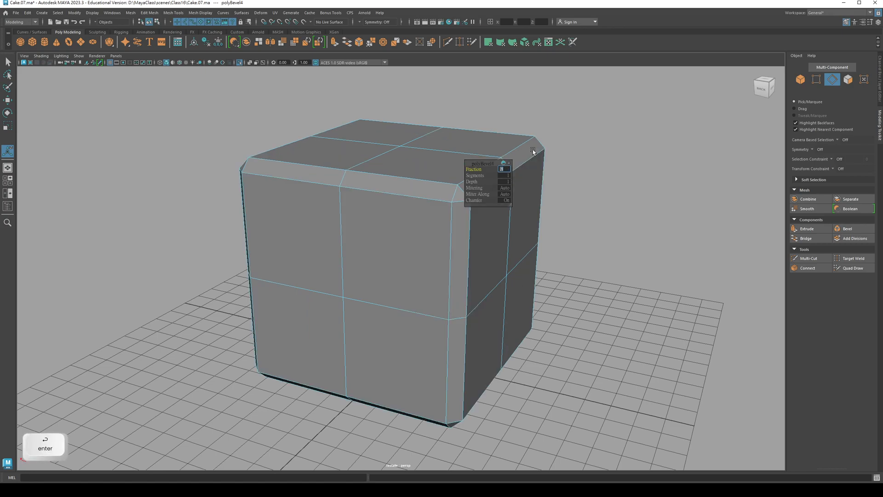
type(".")
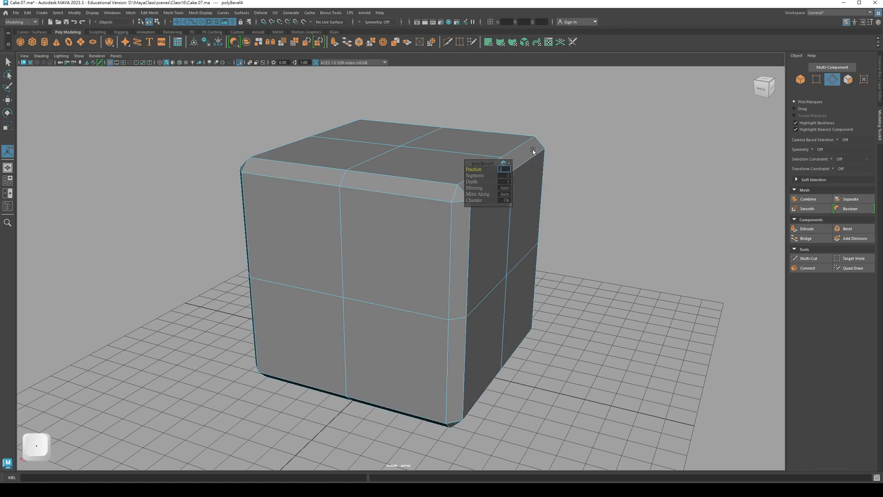
type("05")
key("Return")
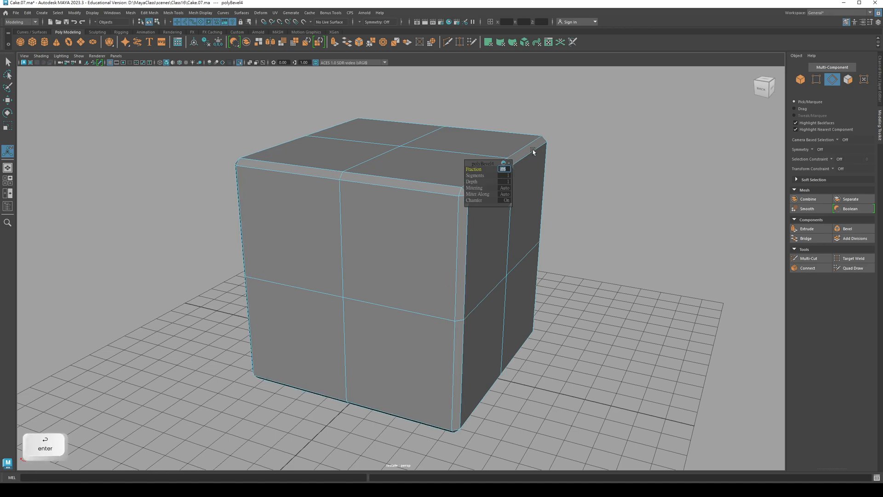
type(".025")
key("Return")
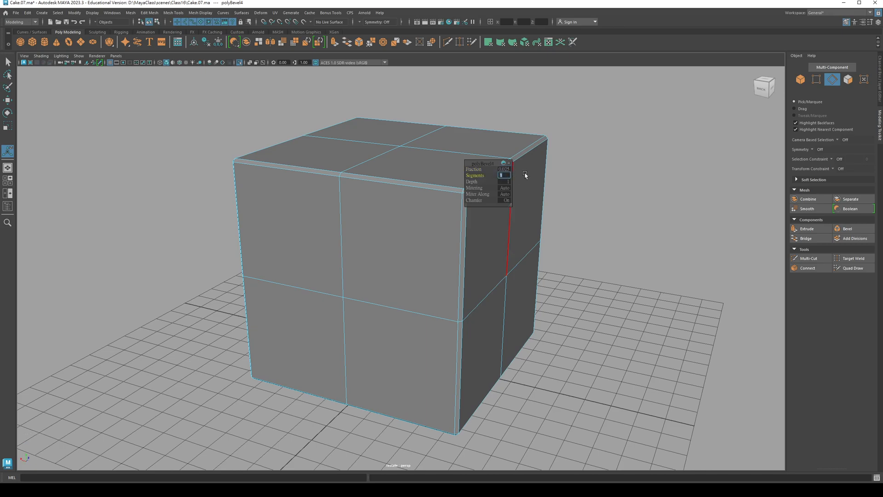
Step: Set the outer edge bevel to 2 segments and return the cube to object mode
type("2")
key("Return")
left_click_drag(390, 200, 394, 326, "alt")
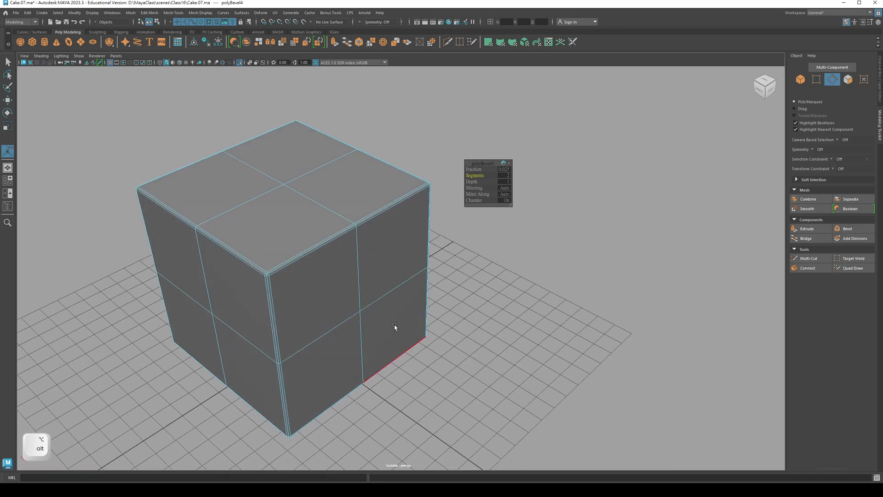
key("q")
left_click_drag(461, 321, 351, 250, "alt")
right_click(341, 240)
right_click_drag(356, 235, 363, 232)
left_click(495, 178)
left_click_drag(413, 254, 390, 259, "alt")
left_click(327, 258)
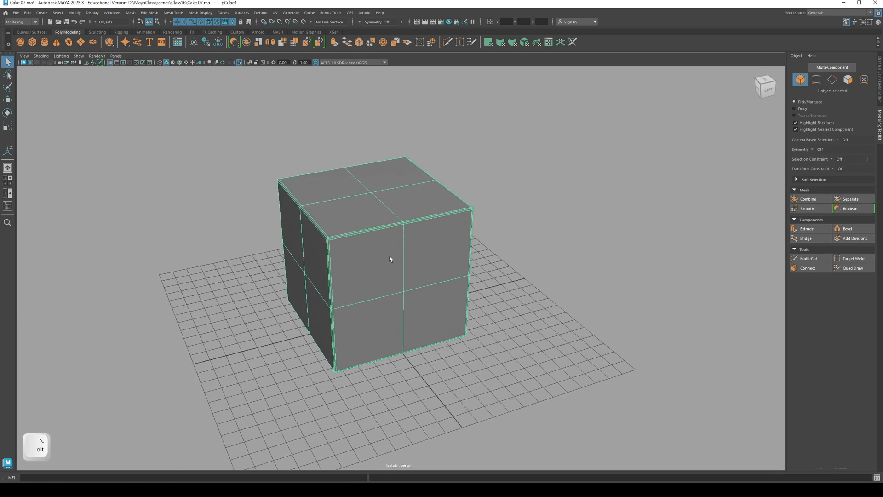
Step: Select the two centre edge loops that cross on the cube's top face and run down its sides
scroll(382, 246, "up", 3)
middle_click_drag(377, 238, 380, 243, "alt")
right_click_drag(383, 210, 382, 189)
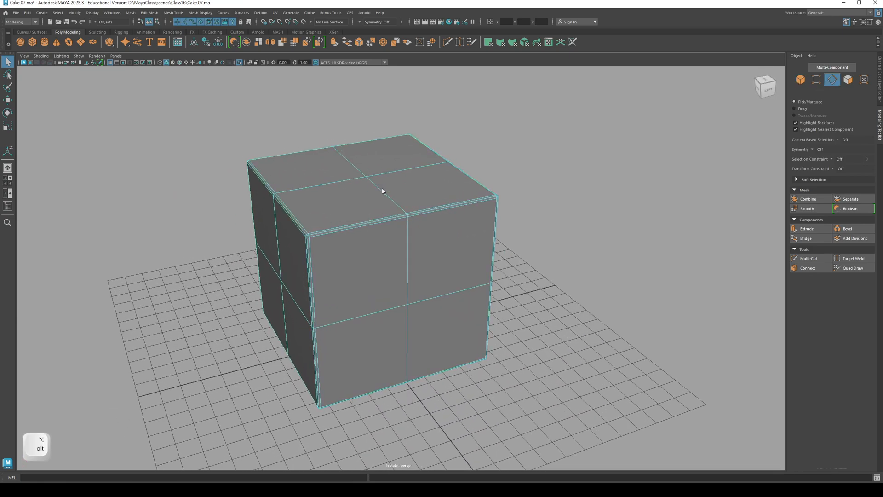
double_click(409, 250)
left_click_drag(409, 250, 351, 215, "alt")
double_click(350, 213, "shift")
left_click_drag(392, 192, 435, 223, "alt")
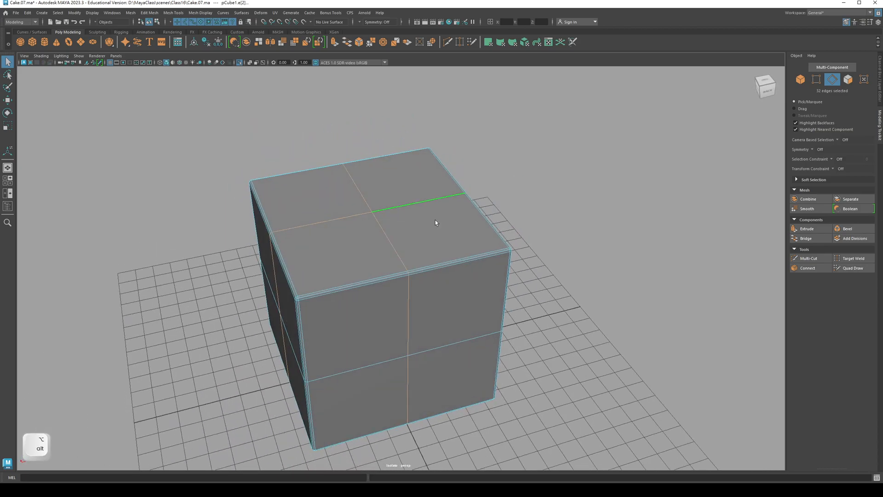
Step: Bevel the two selected centre loops with a fraction of 0.25
left_click(880, 81)
left_click(846, 22)
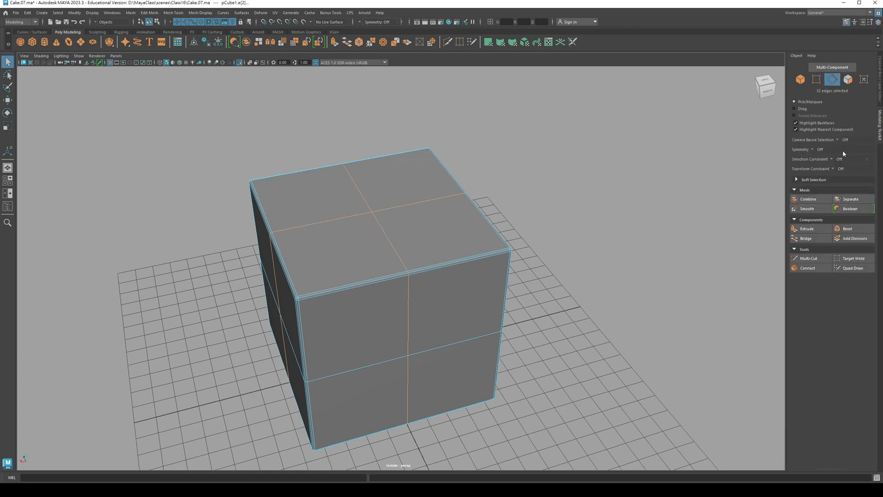
left_click(847, 228)
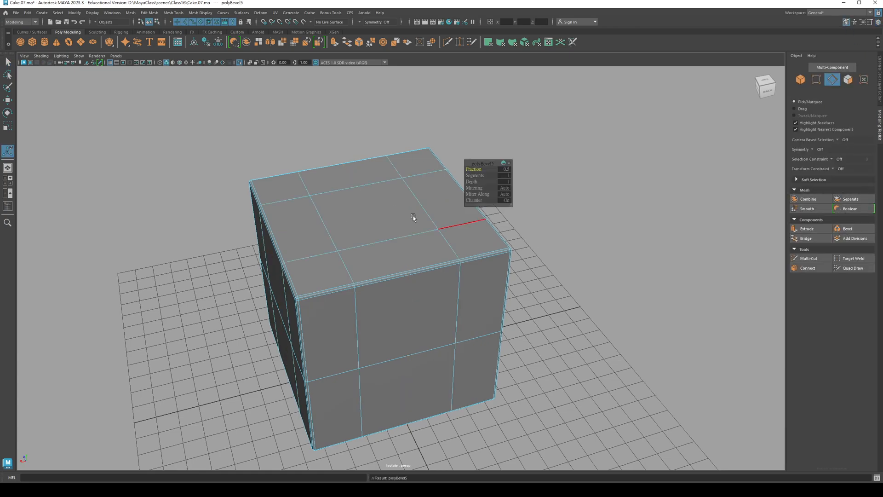
left_click(508, 170)
type(".")
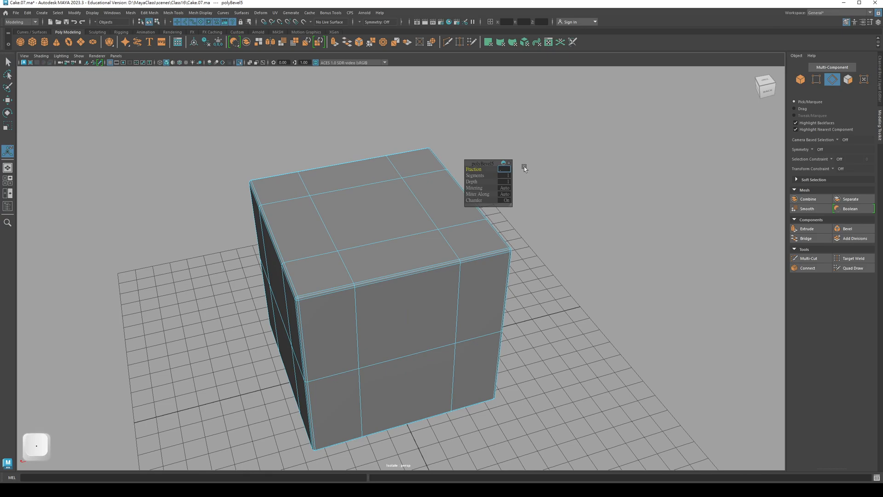
type("1")
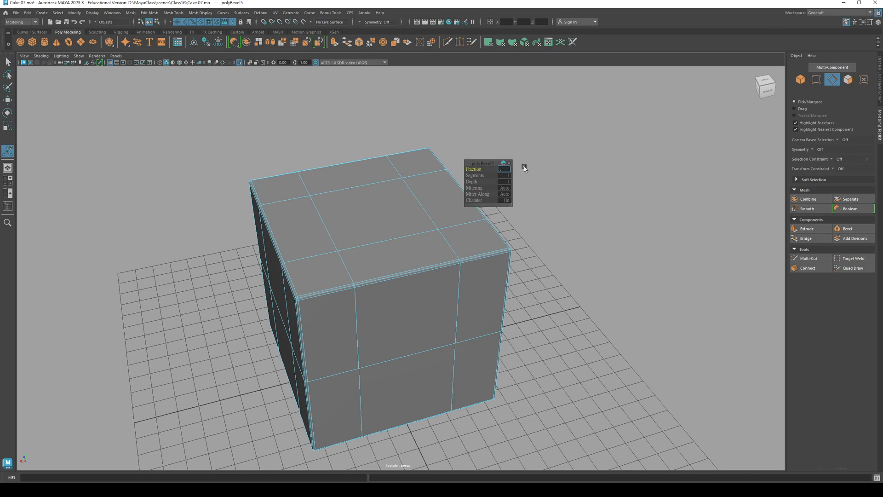
key("BackSpace")
type("25")
key("Return")
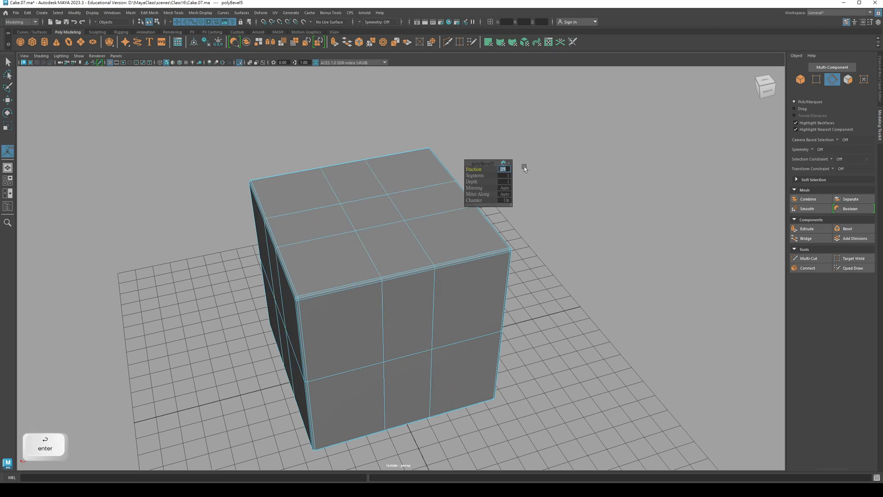
Step: Narrow the centre loop bevel to ribbon width with a fraction of 0.05 and close the bevel tool
type(".02")
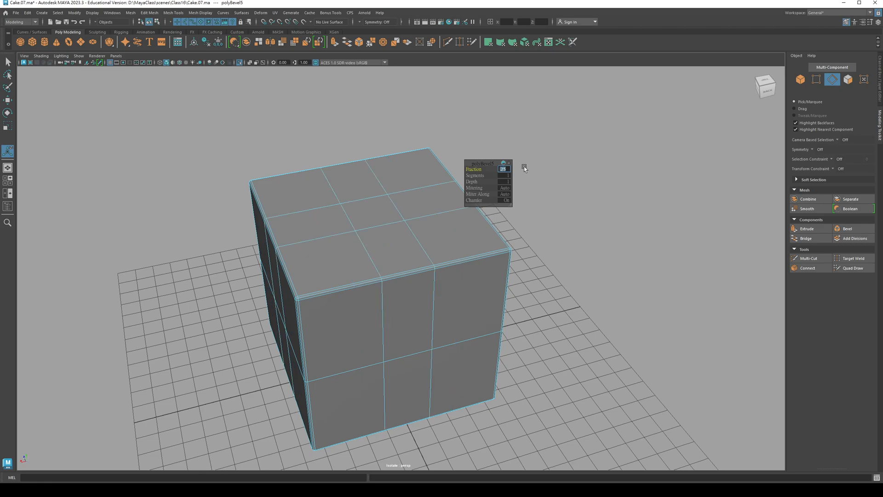
key("Return")
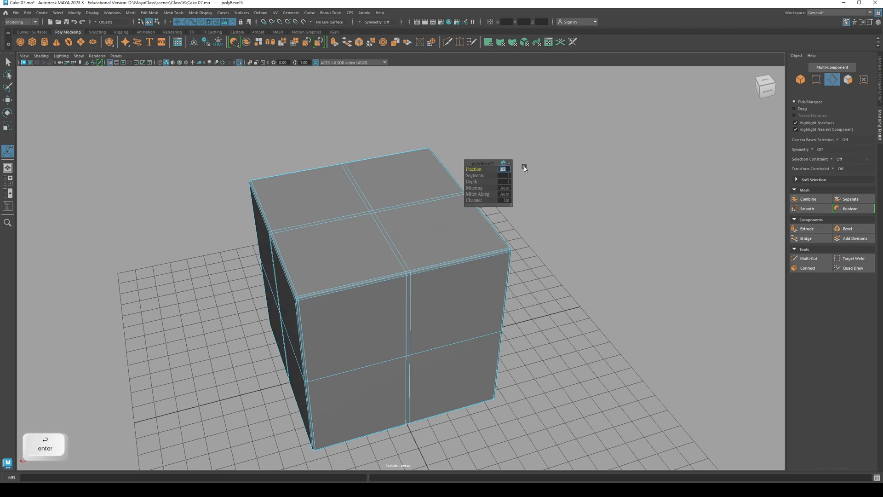
type(".1")
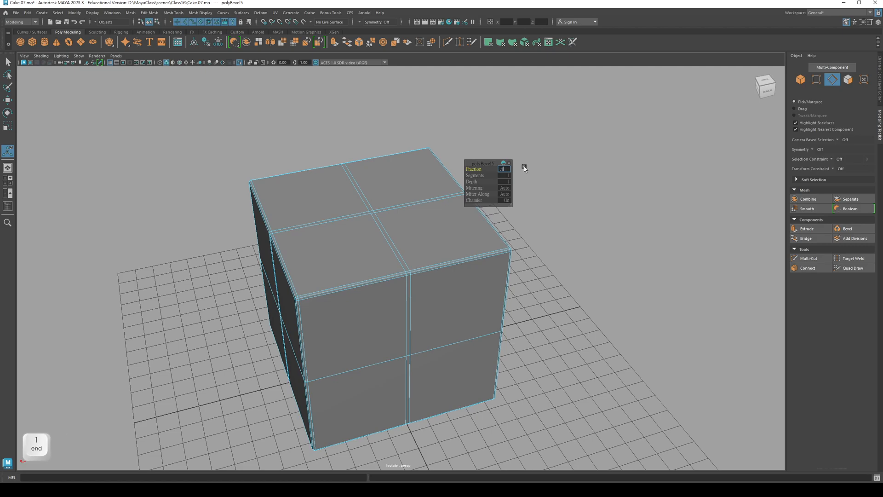
key("Return")
type(".")
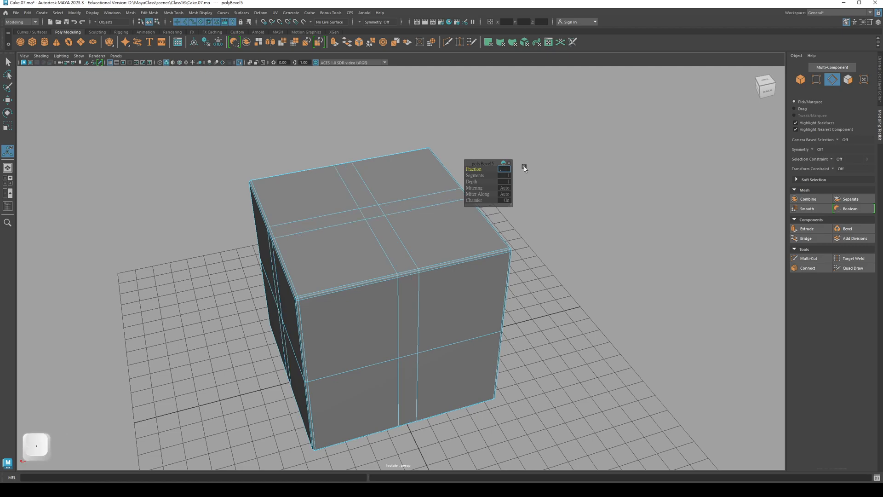
type("05")
key("Return")
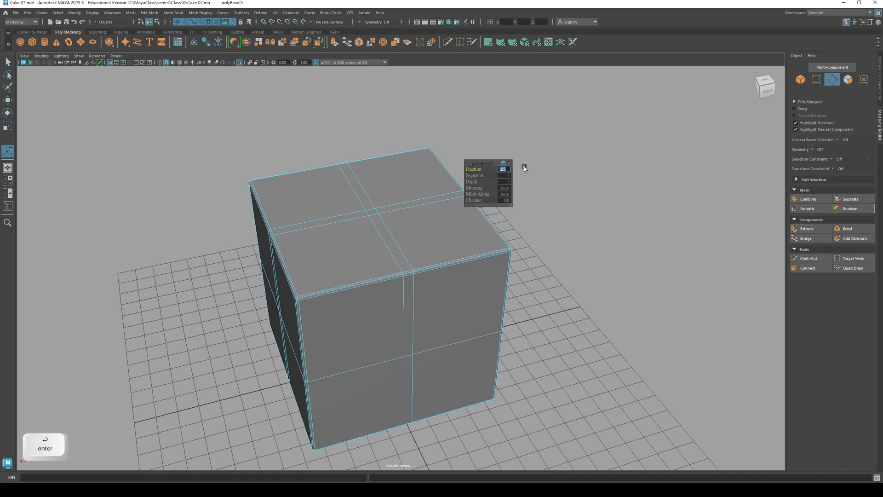
left_click_drag(377, 288, 305, 230, "alt")
key("q")
Step: Select the narrow faces of the crossing ribbon strips around the cube in wireframe display
right_click_drag(343, 216, 343, 234)
left_click_drag(344, 235, 376, 404, "alt")
left_click_drag(413, 338, 361, 242, "alt")
key("4")
left_click_drag(344, 158, 370, 381, "shift")
mouse_move(382, 272)
left_mouse_down("alt")
mouse_move(361, 246)
mouse_move(398, 239)
mouse_move(408, 272)
left_mouse_up("alt")
key("4")
key("4")
Step: Refine the selection with individual faces so that it covers only the two crossing ribbon strips
scroll(363, 233, "up", 4)
middle_click_drag(362, 234, 372, 256, "alt")
left_click(368, 205, "shift")
left_click_drag(368, 205, 385, 274, "alt")
scroll(337, 316, "up", 3)
left_click(306, 311, "shift")
Step: Duplicate the selected ribbon faces of the box as a separate mesh and select that mesh in object mode
scroll(314, 244, "down", 5)
key("5")
mouse_move(314, 244)
left_mouse_down("alt")
mouse_move(374, 228)
mouse_move(386, 272)
mouse_move(386, 248)
mouse_move(412, 232)
mouse_move(383, 231)
left_mouse_up("alt")
scroll(386, 271, "down", 3)
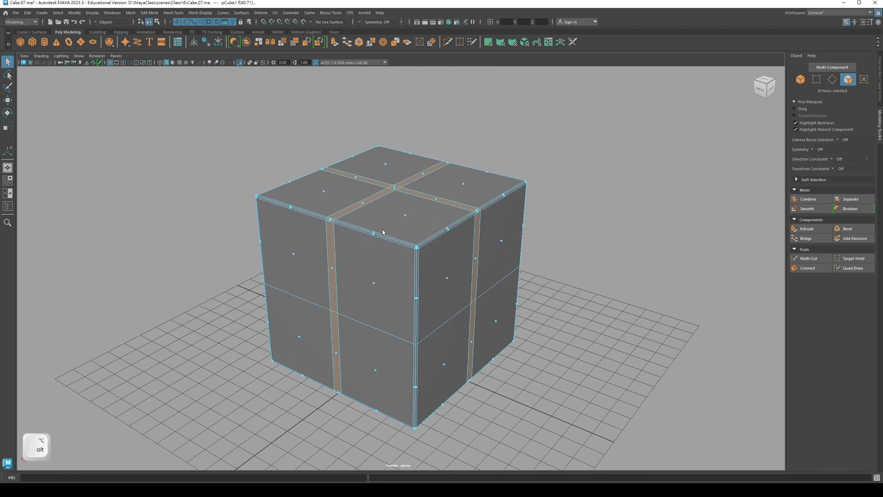
left_click(157, 13)
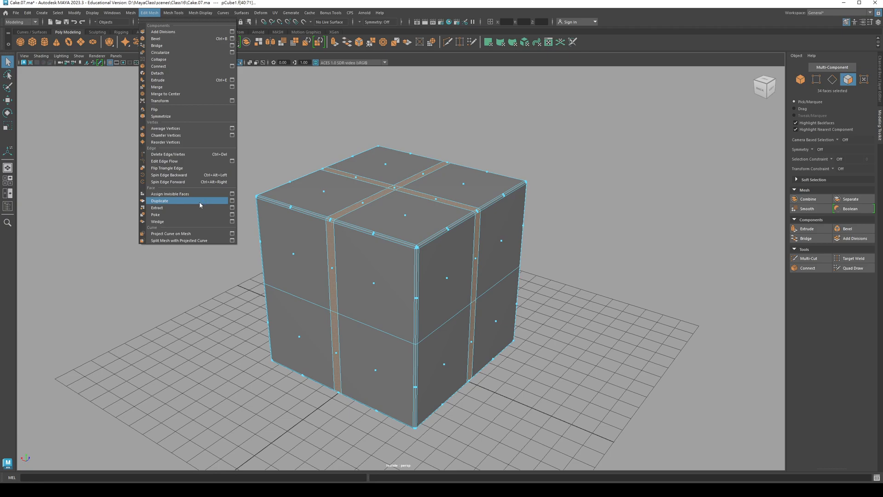
left_click(199, 201)
left_click_drag(382, 256, 329, 219, "alt")
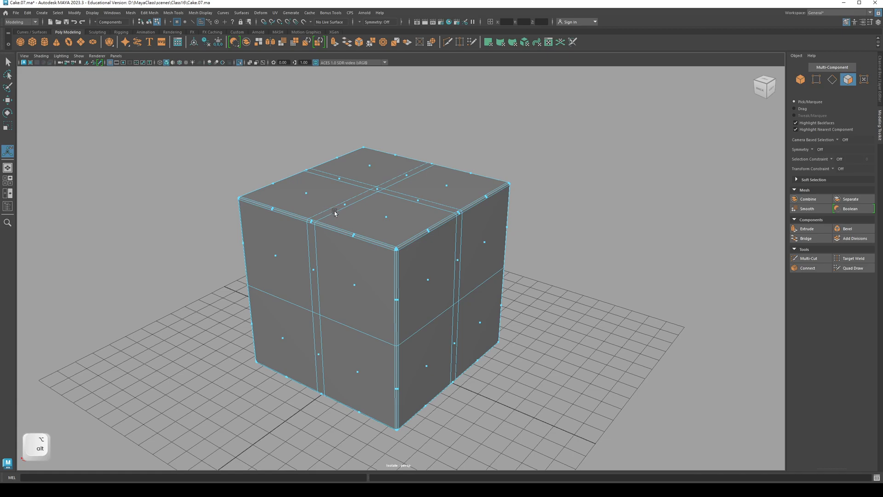
key("F8")
left_click(332, 215)
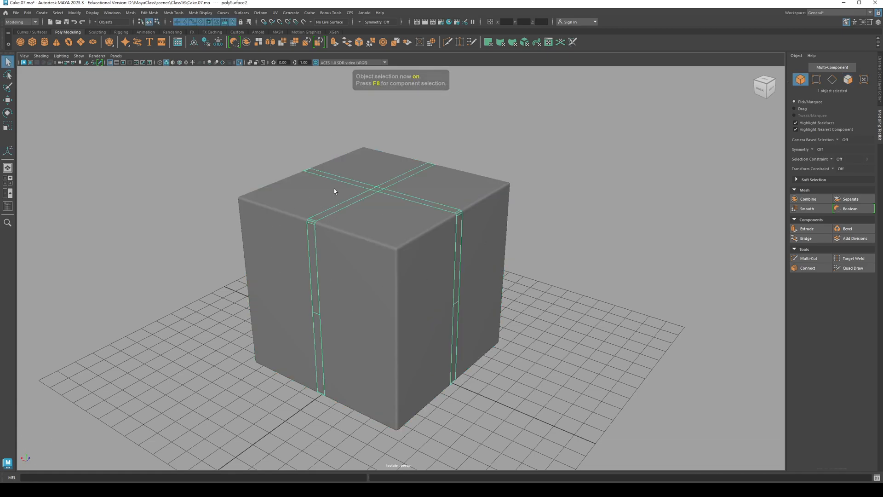
Step: Extrude the ribbon mesh outward to give it thickness, return to object selection and clear the selection
left_click_drag(335, 191, 418, 169, "alt")
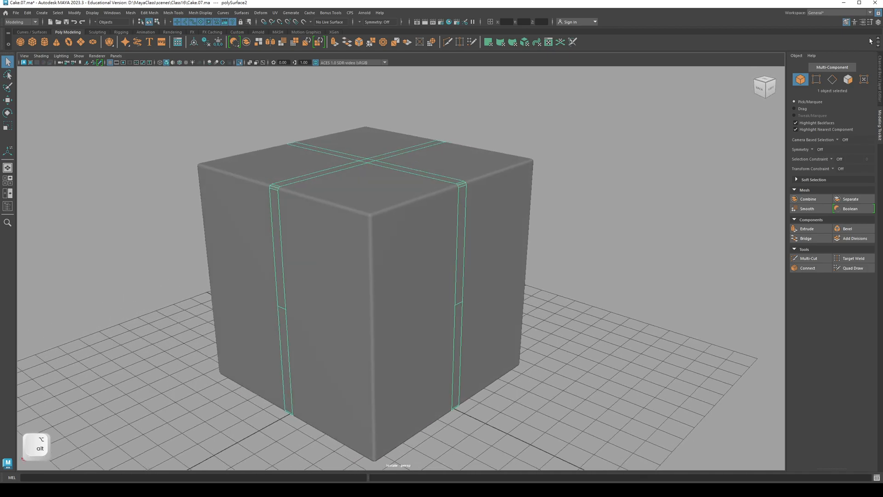
left_click_drag(700, 258, 672, 244, "alt")
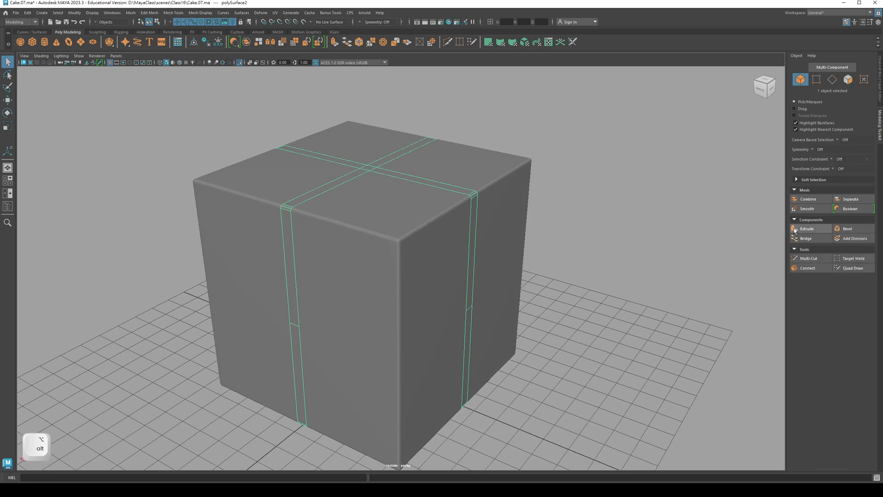
left_click(795, 230)
left_click_drag(469, 169, 322, 203)
key("q")
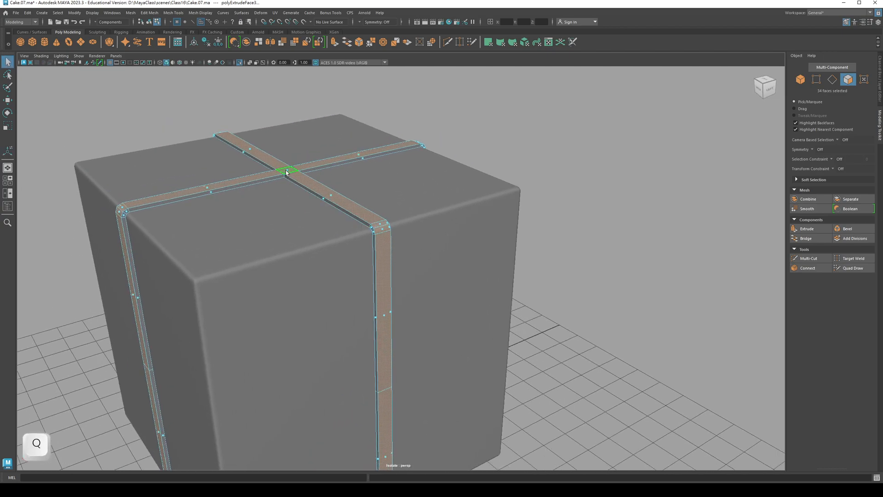
left_click_drag(286, 172, 396, 192, "alt")
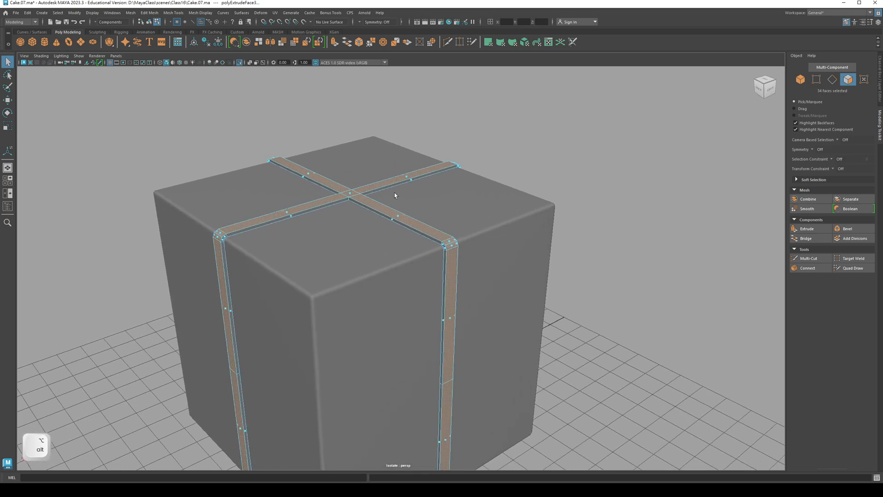
left_click(307, 149)
left_click_drag(309, 180, 365, 181, "alt")
key("q")
right_click_drag(374, 185, 407, 175)
left_click(330, 140)
left_click_drag(330, 140, 367, 191, "alt")
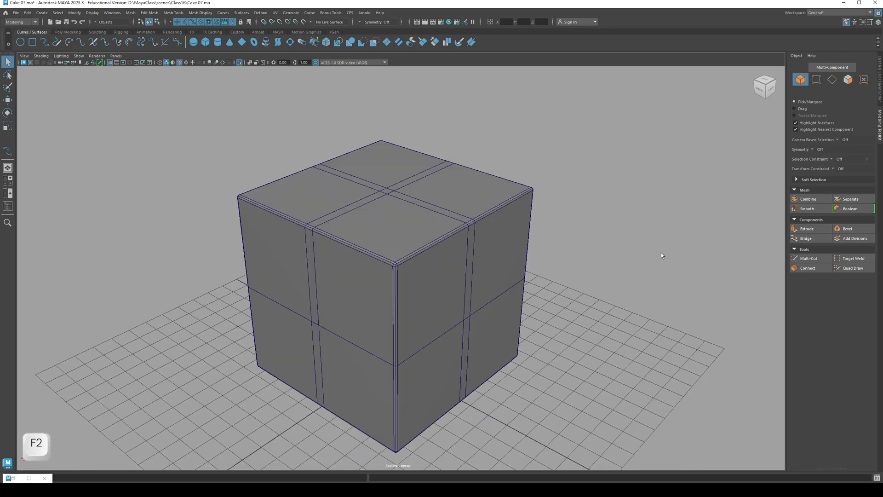
Step: Select the gift box and switch to the front view with empty space above the box
mouse_move(567, 304)
right_mouse_down("alt")
mouse_move(597, 295)
mouse_move(554, 296)
right_mouse_up("alt")
left_click_drag(554, 296, 547, 301, "alt")
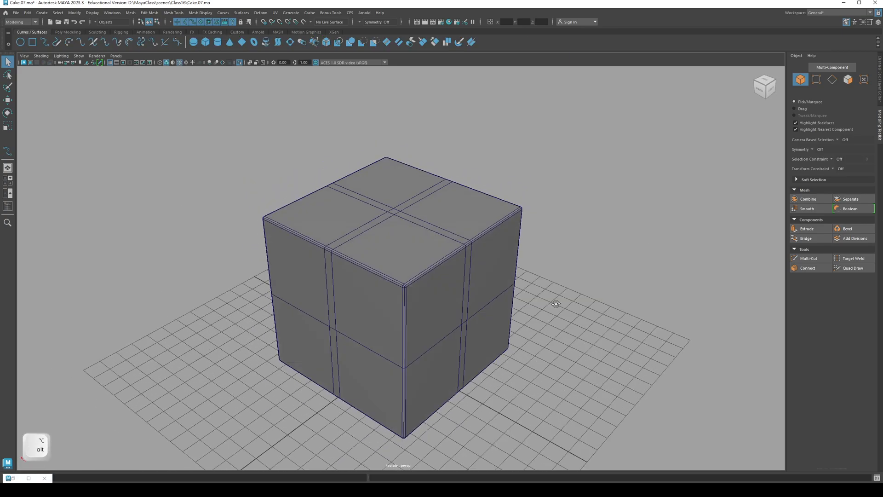
left_click(378, 171)
left_click_drag(400, 222, 384, 212, "alt")
key("q")
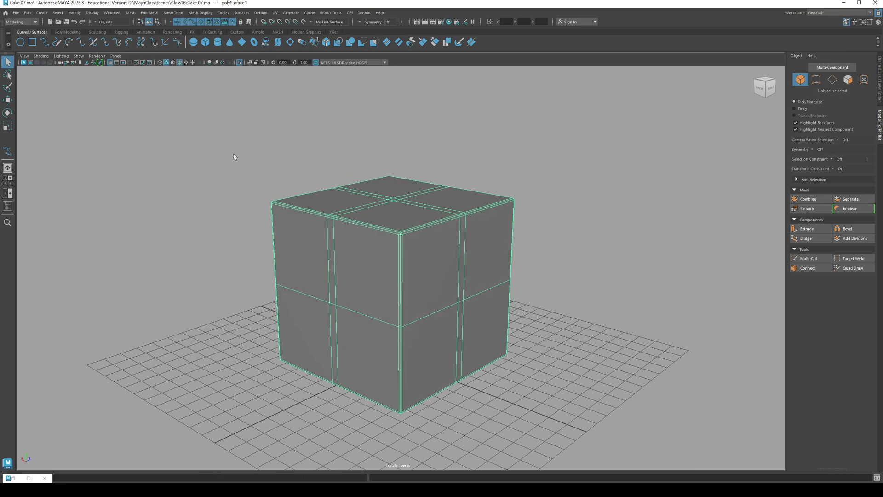
mouse_move(396, 249)
left_mouse_down("alt")
mouse_move(375, 241)
mouse_move(385, 247)
left_mouse_up("alt")
middle_click_drag(386, 248, 383, 226, "alt")
middle_click_drag(388, 282, 386, 263, "alt")
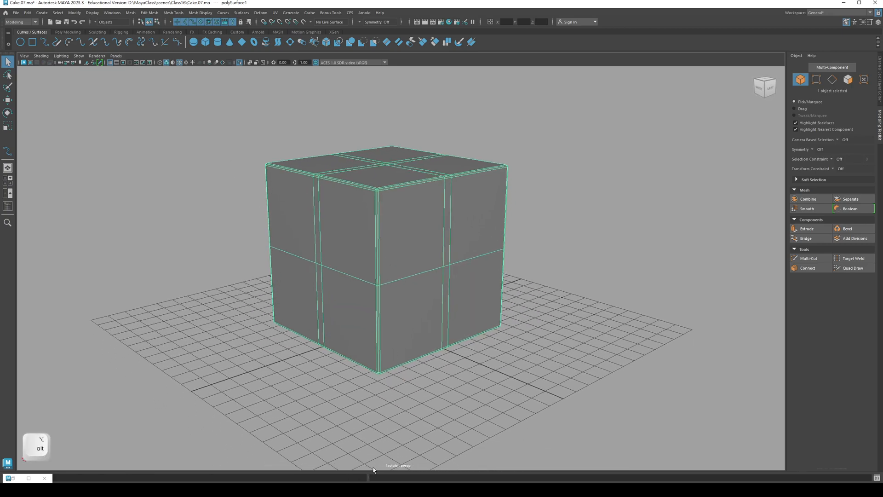
left_click_drag(303, 222, 313, 224, "alt")
key("space")
left_click(313, 224)
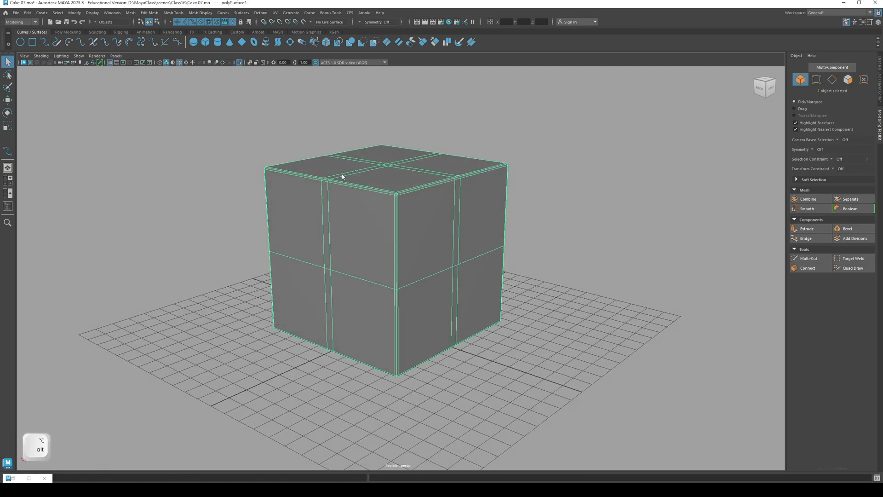
middle_click_drag(343, 177, 341, 201, "alt")
key("space")
left_click_drag(341, 199, 341, 218)
middle_click_drag(373, 212, 380, 191, "alt")
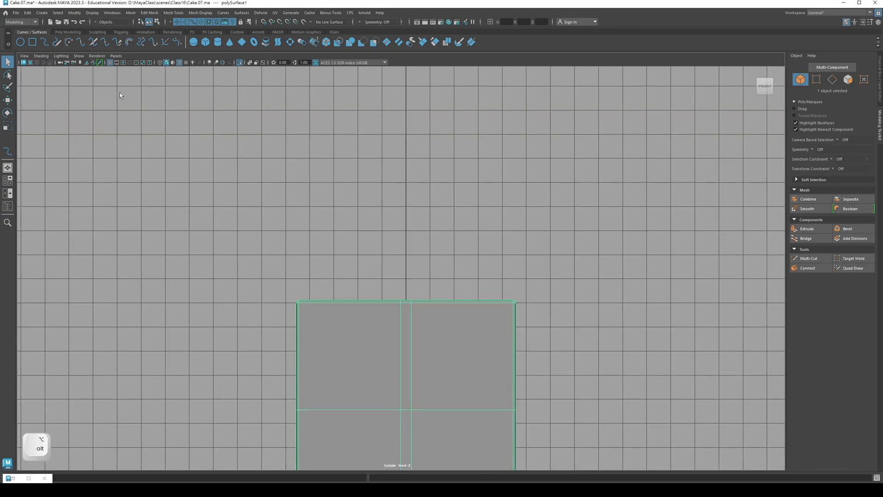
Step: Try to draw an EP curve for the bow loop above the isolated box in the front view
left_click(46, 44)
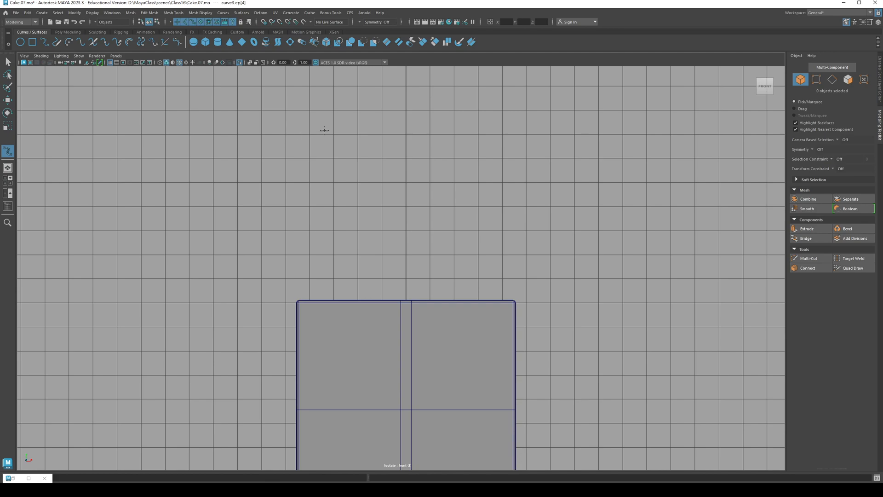
key("Return")
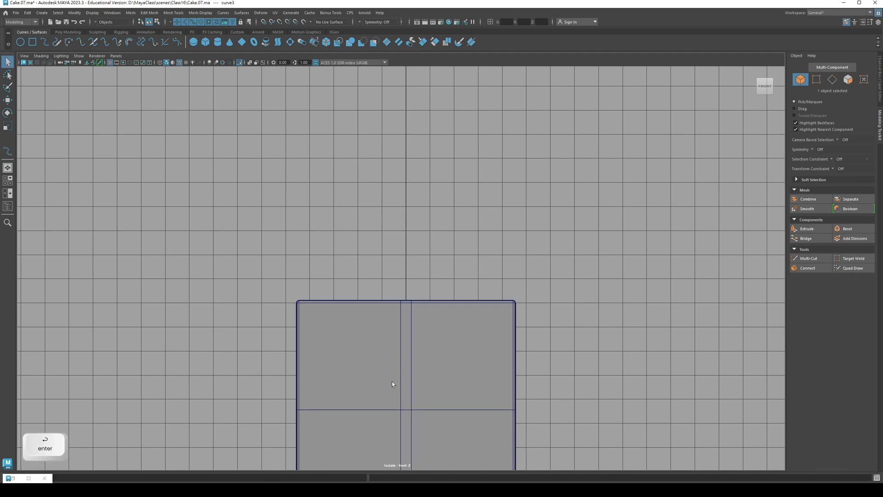
middle_click_drag(392, 384, 408, 290, "alt")
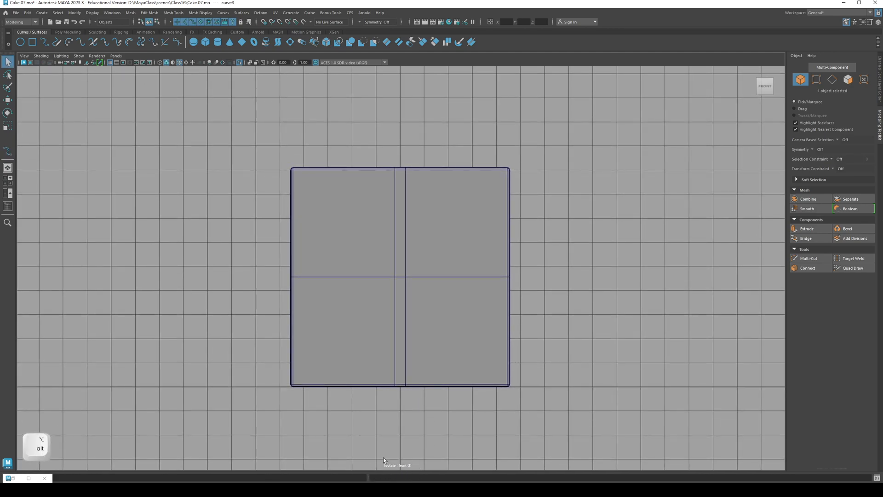
middle_click_drag(336, 249, 352, 274, "alt")
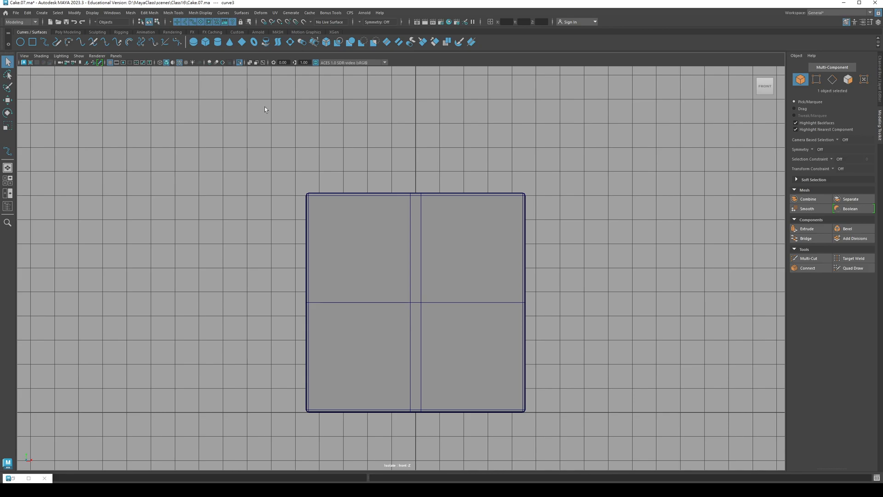
Step: Turn off object isolation to show the whole scene and delete the oversized loop curve
left_click(239, 63)
middle_click_drag(331, 123, 341, 212, "alt")
right_click_drag(341, 213, 306, 209, "alt")
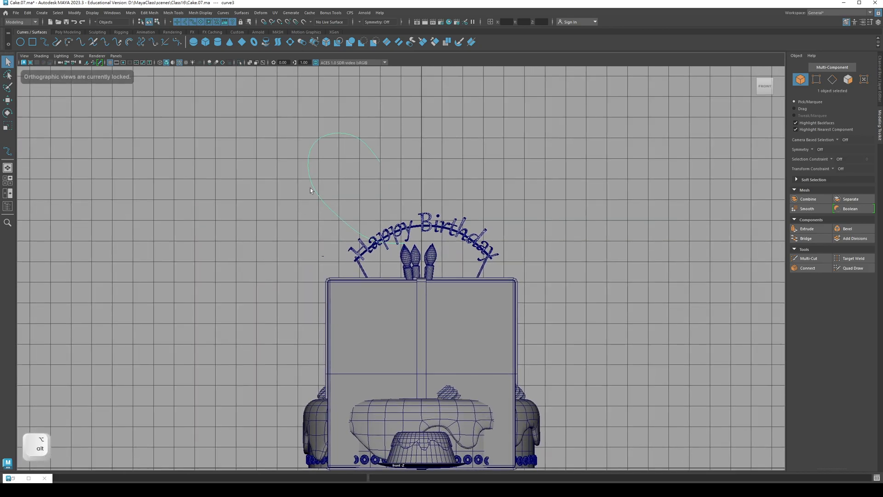
key("Delete")
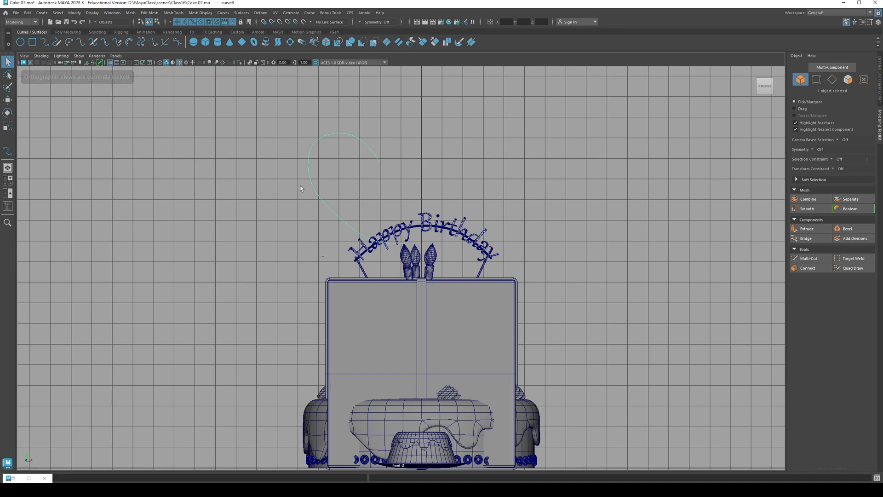
Step: Select the ribbon together with the gift box, move both up above the birthday topper and deselect them
middle_click_drag(358, 300, 328, 216, "alt")
left_click(377, 330)
key("w")
scroll(396, 298, "down", 2)
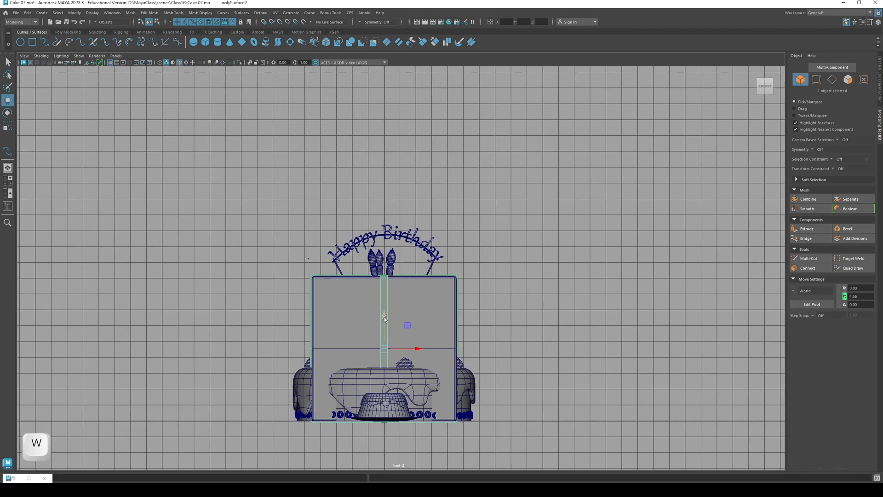
left_click_drag(383, 322, 381, 173)
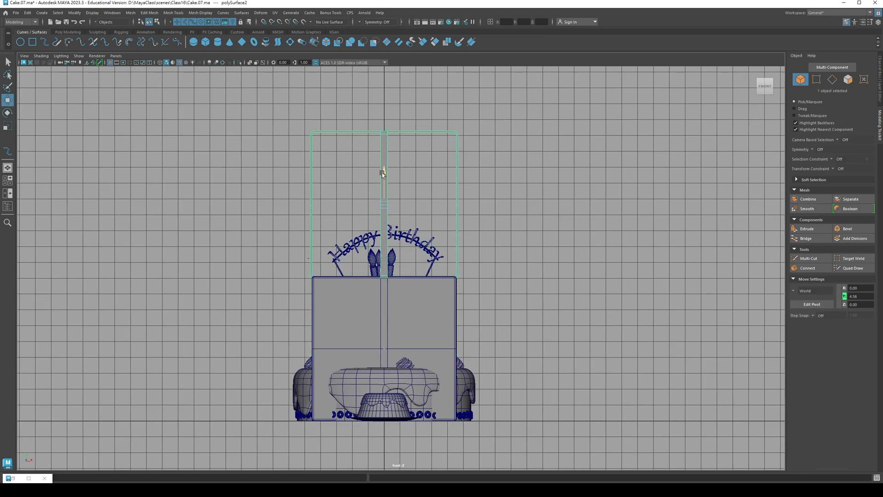
key("z")
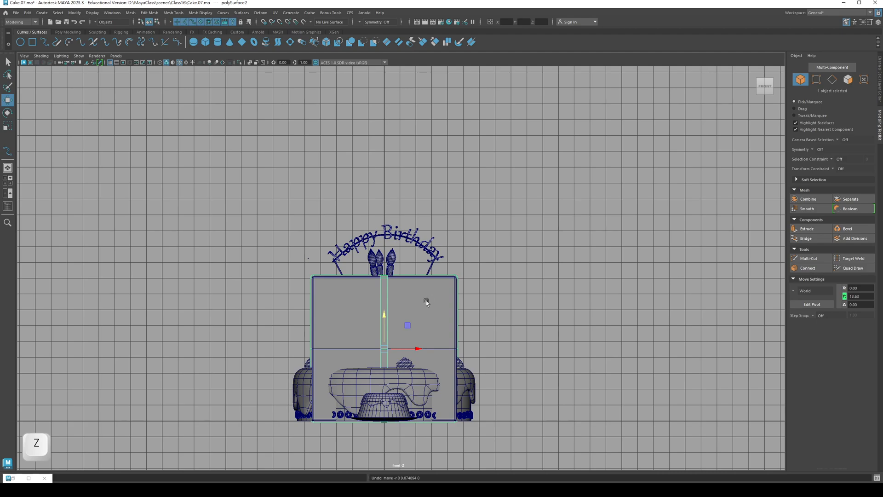
left_click(438, 293, "shift")
left_click_drag(385, 316, 381, 112)
middle_click_drag(381, 112, 417, 279, "alt")
key("q")
left_click(385, 254)
scroll(385, 263, "up", 1)
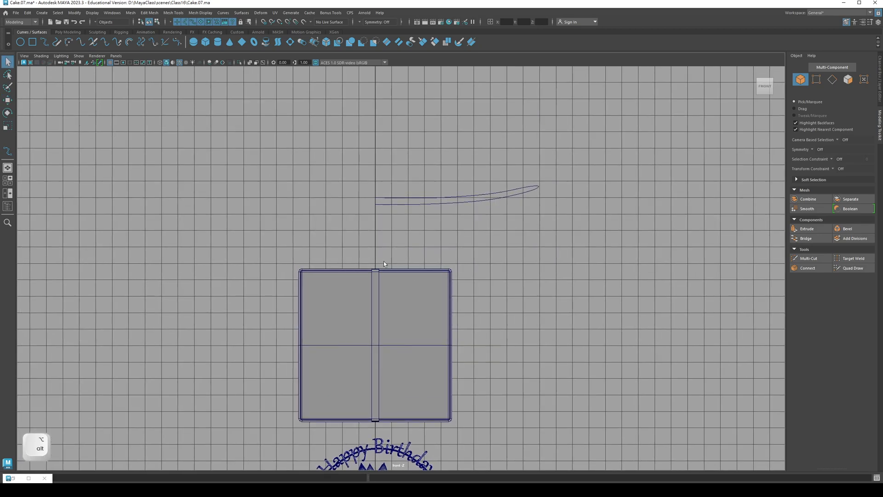
Step: Draw an EP curve for a small bow loop starting and ending at the ribbon on the box's top centre
left_click(43, 42)
scroll(371, 267, "up", 1)
middle_click_drag(376, 275, 370, 256, "alt")
left_click(363, 248)
left_click(341, 238)
left_click(332, 227)
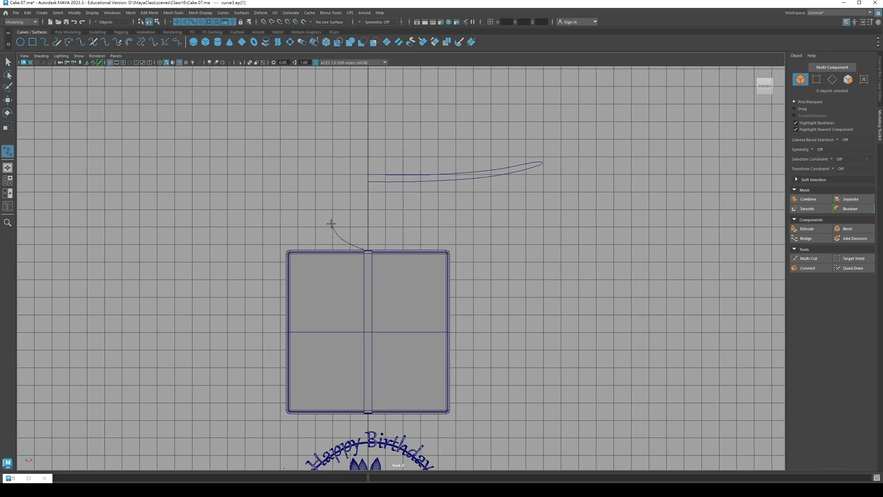
left_click(355, 224)
left_click(361, 236)
key("Return")
Step: Display the loop curve's control vertices and reposition those along its outer side and underside
right_click_drag(294, 201, 272, 201)
right_click_drag(350, 230, 385, 231, "alt")
left_click_drag(290, 188, 302, 203)
key("w")
key("q")
left_click(304, 218)
key("w")
left_click(315, 232)
left_click_drag(315, 232, 318, 235)
key("q")
Step: Round the loop by adjusting the control vertices along its upper and outer parts
left_click(332, 188)
key("w")
left_click_drag(331, 192, 328, 199)
key("q")
key("q")
left_click(299, 198)
key("w")
key("q")
key("w")
left_click(302, 219)
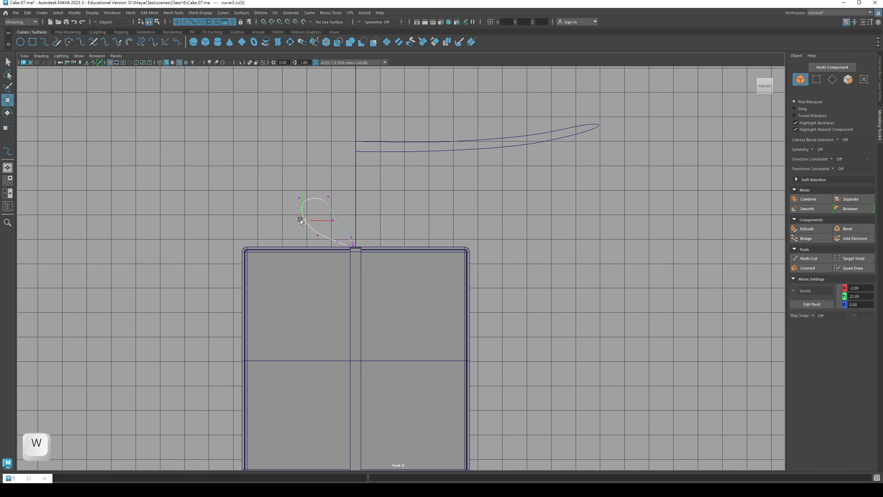
Step: Refine the control vertex near the loop's base, where the curve meets the ribbon
key("q")
key("w")
left_click_drag(348, 240, 347, 238)
key("q")
right_click_drag(351, 238, 437, 236, "alt")
key("F8")
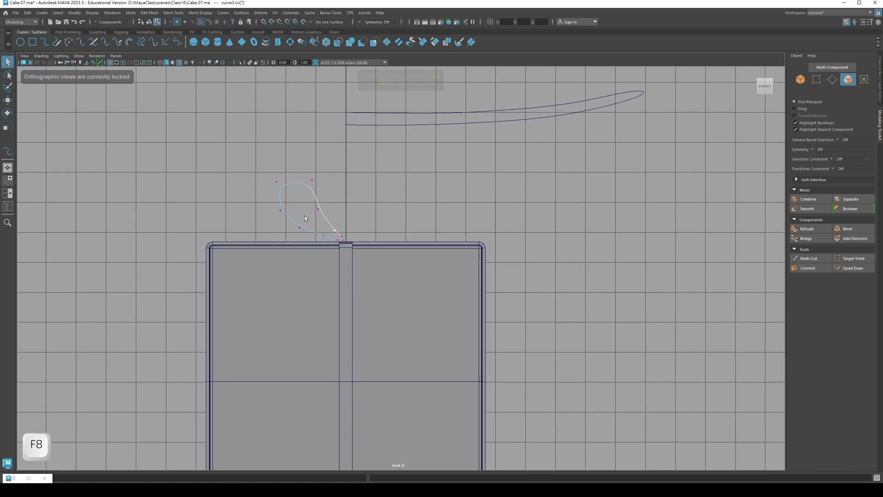
Step: Select the control vertices around the loop's round part and rotate them so the loop tilts outward
right_click_drag(274, 193, 263, 191)
left_click_drag(261, 164, 323, 230)
key("e")
left_click_drag(322, 178, 287, 207)
key("w")
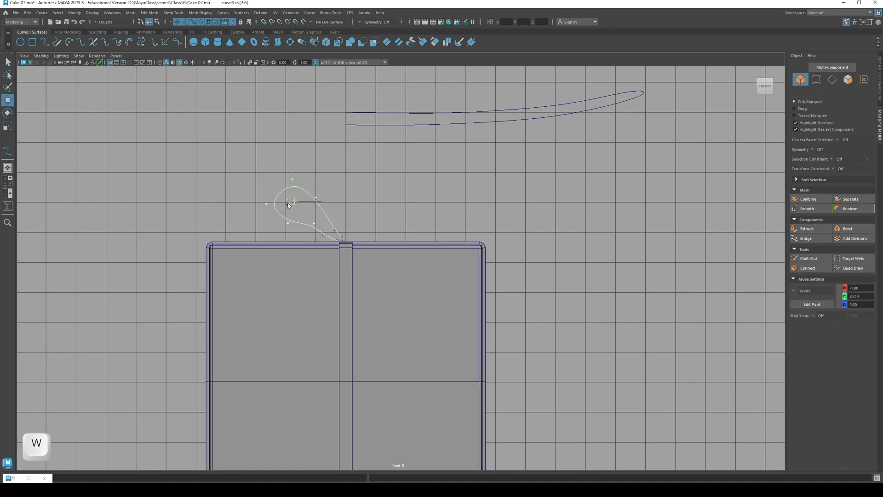
Step: Adjust the control vertices at the loop's base and inner underside to smooth the tilted curve
left_click(325, 233)
key("q")
left_click(335, 230)
key("w")
left_click_drag(335, 230, 335, 223)
key("q")
left_click(312, 223)
key("w")
key("q")
key("w")
key("q")
Step: Reposition the control vertices at the loop's underside, outer end and top, and return to object mode
left_click(288, 223)
key("w")
left_click_drag(288, 225, 262, 214)
key("q")
left_click(265, 206)
key("w")
key("q")
left_click(291, 179)
key("w")
key("q")
scroll(289, 182, "down", 1)
key("F8")
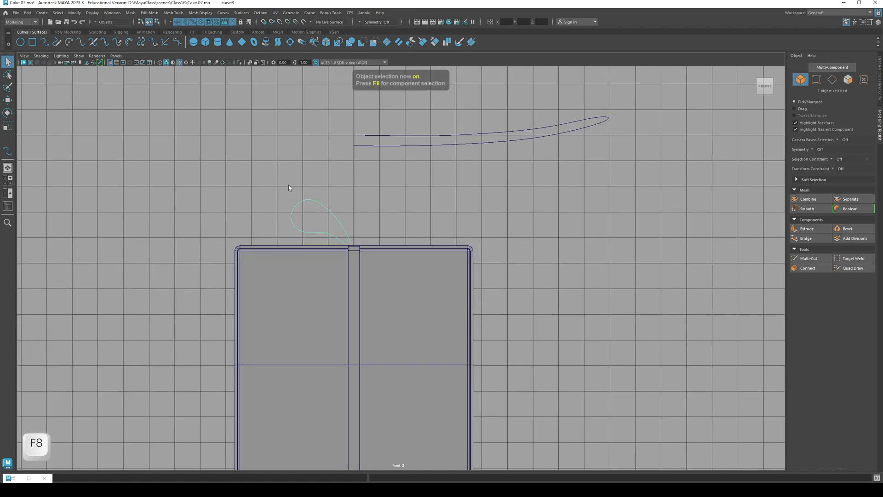
Step: Switch back to the perspective view, frame the bow loop on the box and clear the selection
key("space")
left_click_drag(289, 184, 288, 168)
left_click_drag(317, 213, 329, 248, "alt")
key("f")
scroll(189, 233, "down", 8)
key("q")
left_click(144, 186)
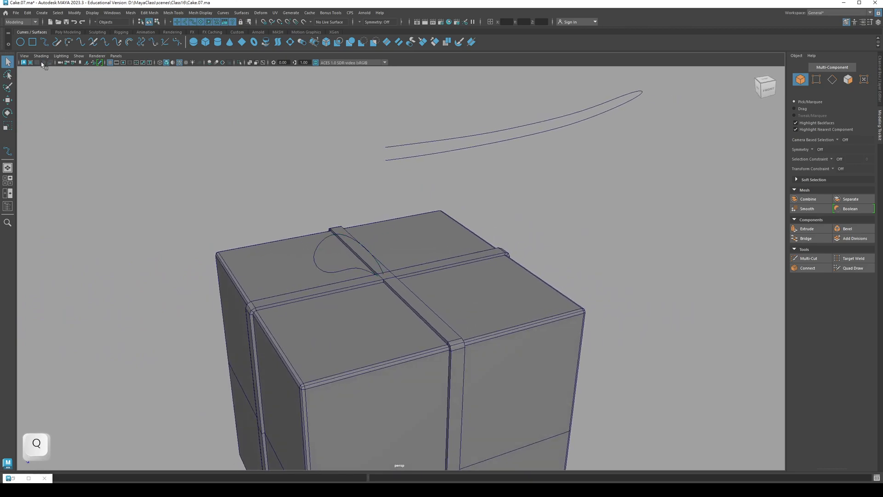
Step: Create a NURBS circle, raise it to the height of the box top and move it sideways beside the box
left_click(20, 42)
key("w")
left_click_drag(374, 240, 410, 355, "alt")
left_click_drag(367, 431, 398, 387, "alt")
left_click_drag(380, 437, 337, 166)
right_click_drag(350, 201, 501, 273, "alt")
middle_click_drag(384, 228, 407, 242, "alt")
left_click_drag(406, 242, 200, 210, "alt")
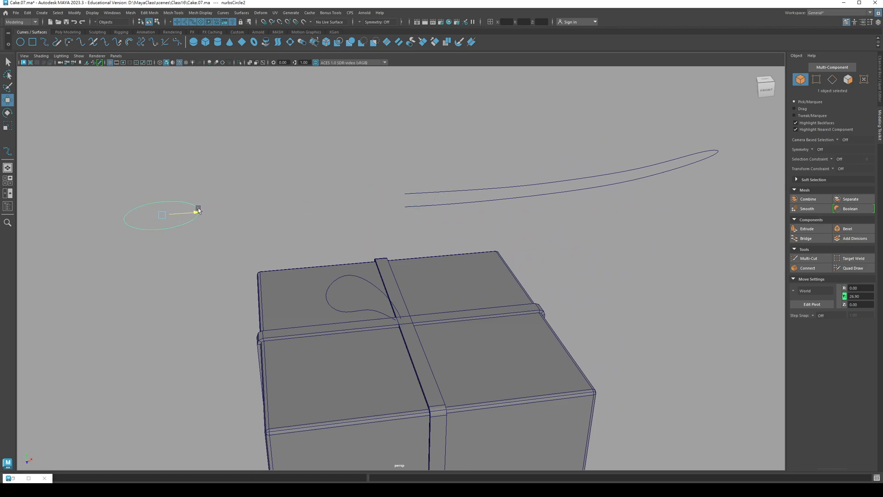
Step: Scale the NURBS circle down uniformly to about 0.29 as a profile for the bow loop
left_click_drag(249, 250, 310, 277, "alt")
key("w")
key("q")
middle_click_drag(301, 297, 287, 259, "alt")
left_click(299, 227)
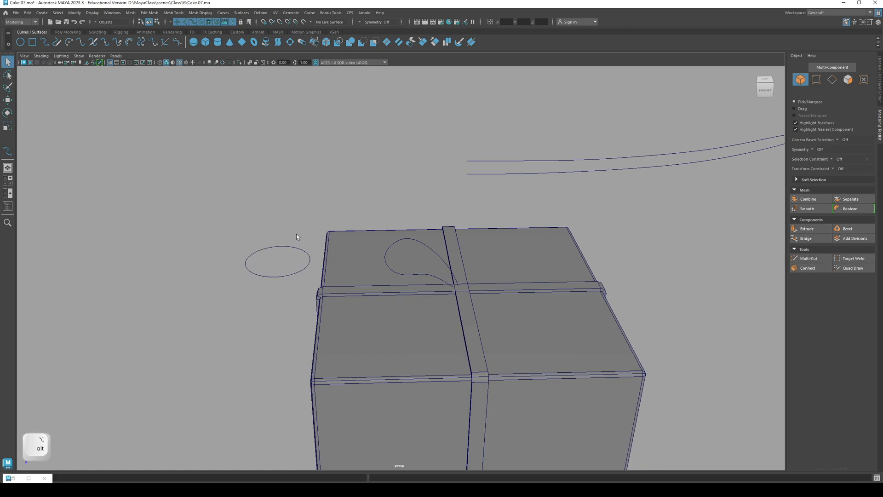
left_click_drag(282, 259, 298, 206)
key("r")
left_click_drag(277, 261, 244, 274)
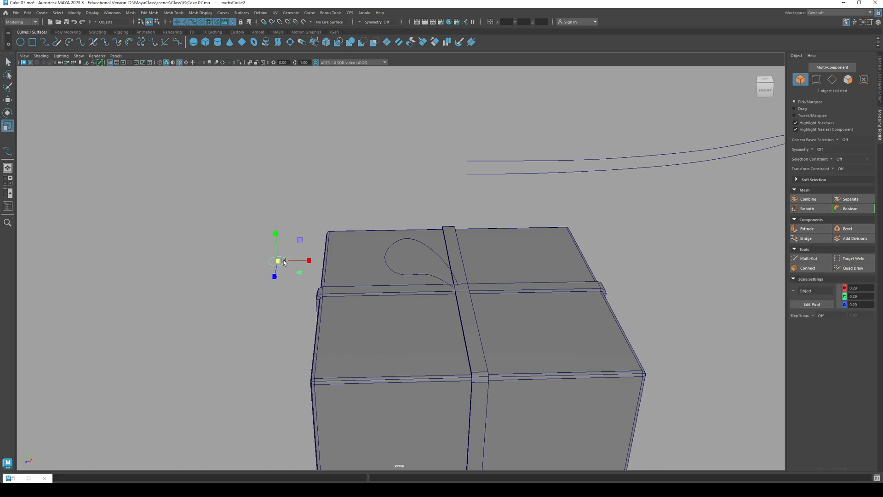
middle_click_drag(400, 260, 398, 258, "alt")
mouse_move(398, 260)
left_mouse_down("alt")
mouse_move(420, 252)
mouse_move(410, 249)
left_mouse_up("alt")
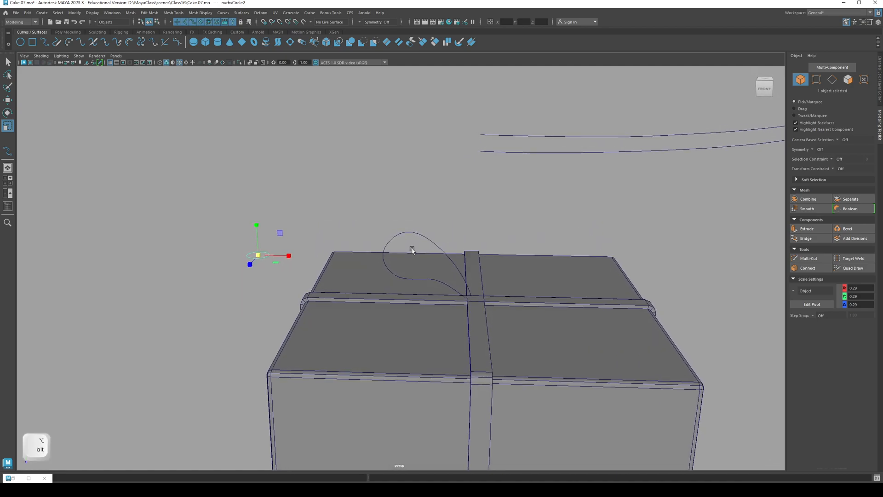
Step: Select the profile circle and the bow loop curve, and open the options for the surface Extrude
key("q")
left_click_drag(254, 245, 267, 264)
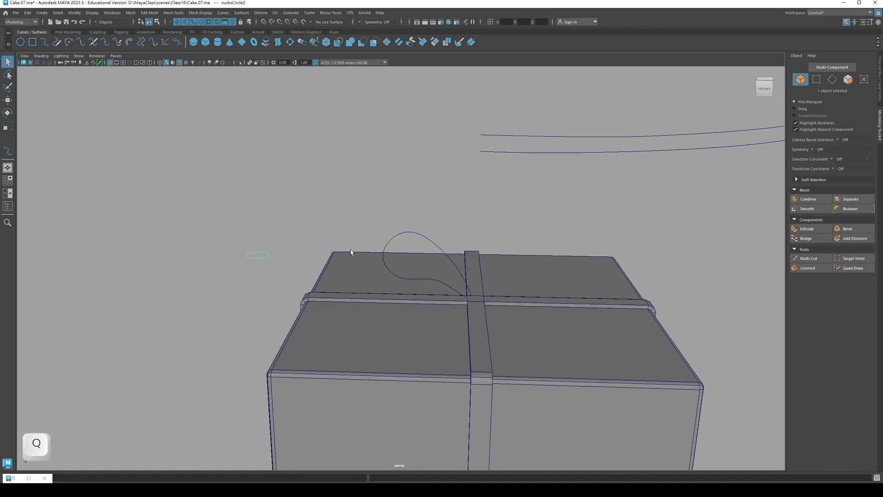
left_click(423, 233, "shift")
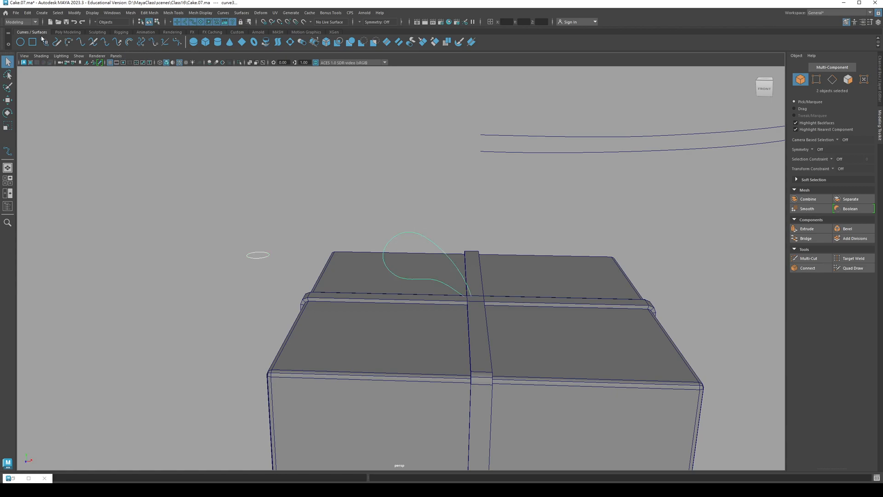
left_click(197, 13)
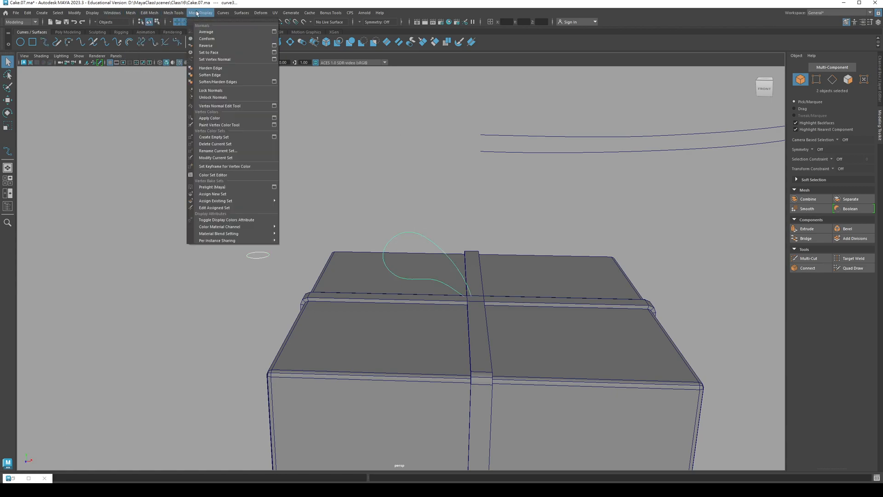
mouse_move(159, 16)
left_click(141, 5)
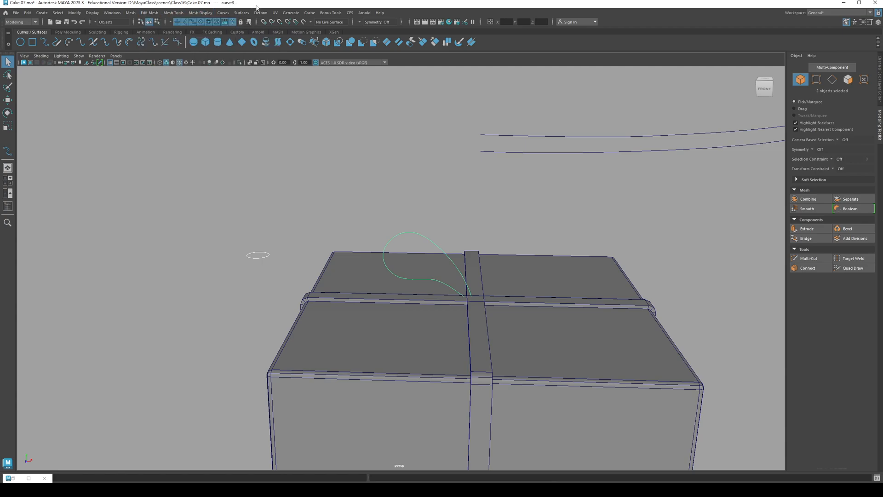
left_click(240, 14)
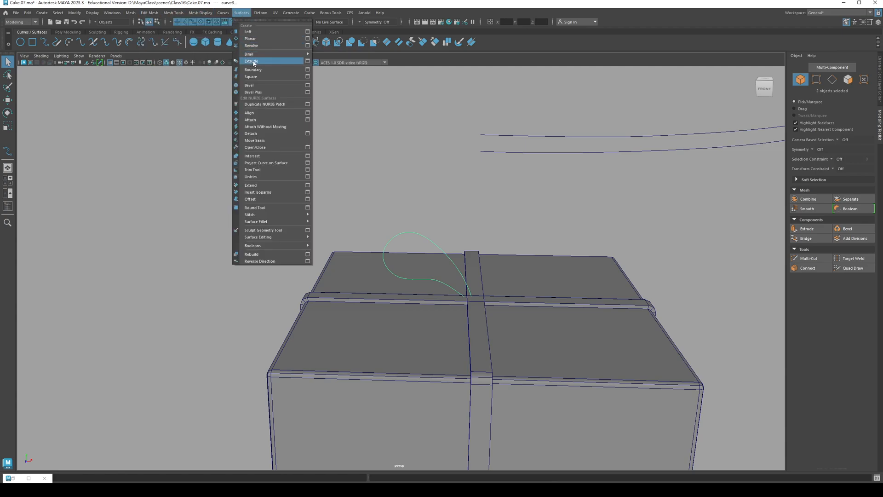
left_click(308, 61)
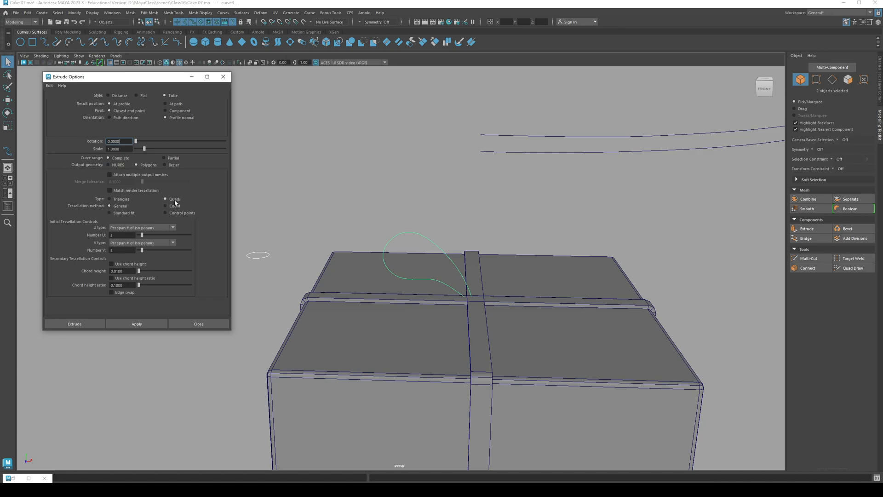
Step: Choose Per span # of iso params for the U and V types, extrude the circle along the loop, and clear the selection
left_click(168, 227)
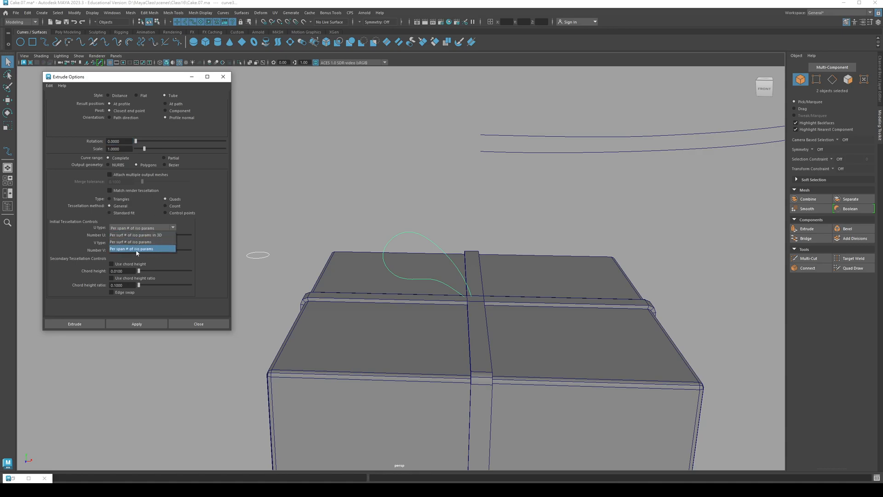
left_click(163, 249)
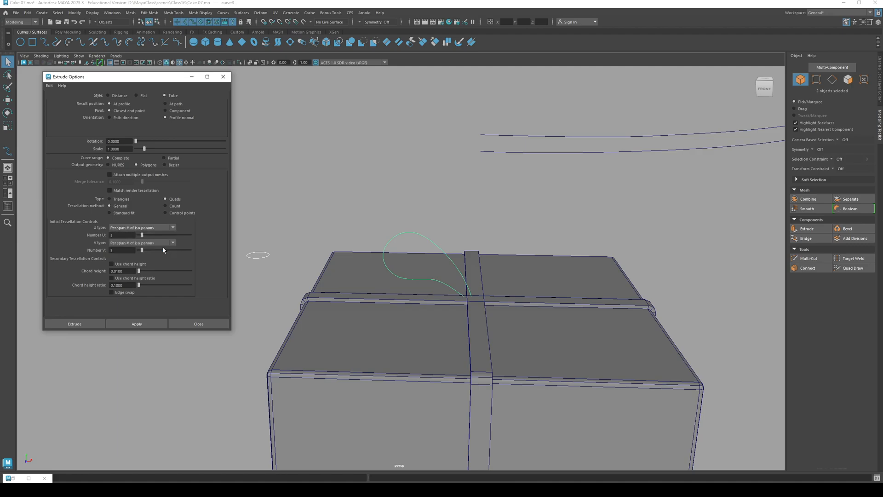
left_click(143, 245)
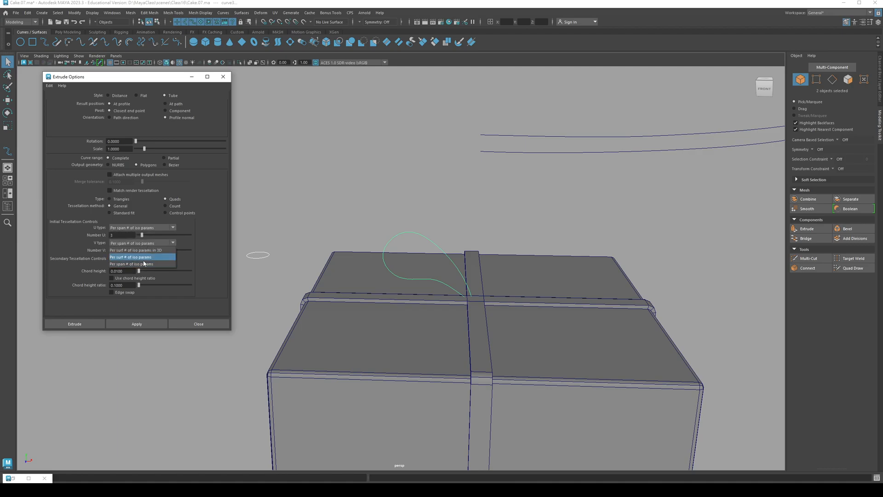
left_click(143, 264)
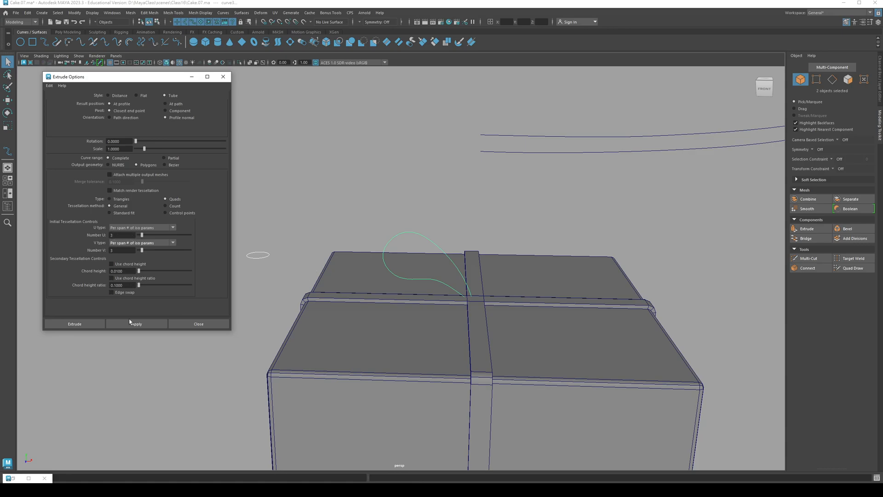
left_click(85, 326)
left_click(336, 186)
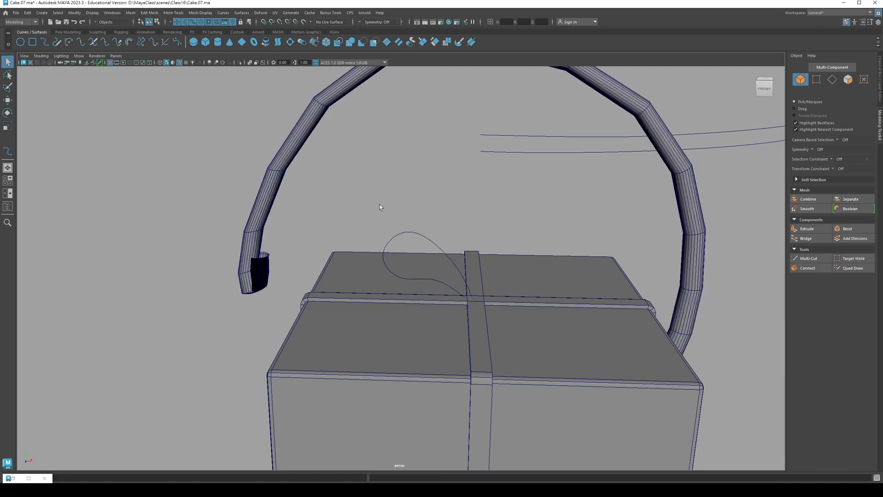
Step: Turn on Fixed Path for the extruded tube and set Use Component Pivot to Component Pivot
left_click(295, 131)
left_click(880, 92)
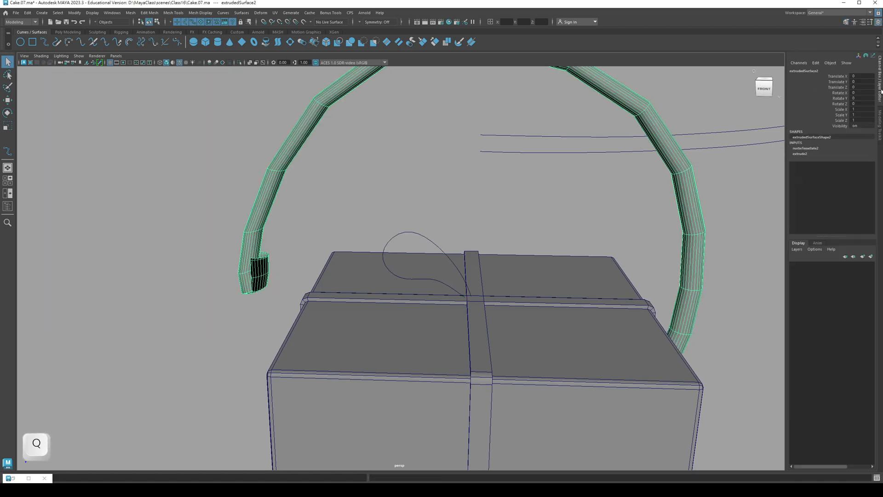
left_click(800, 154)
left_click(861, 164)
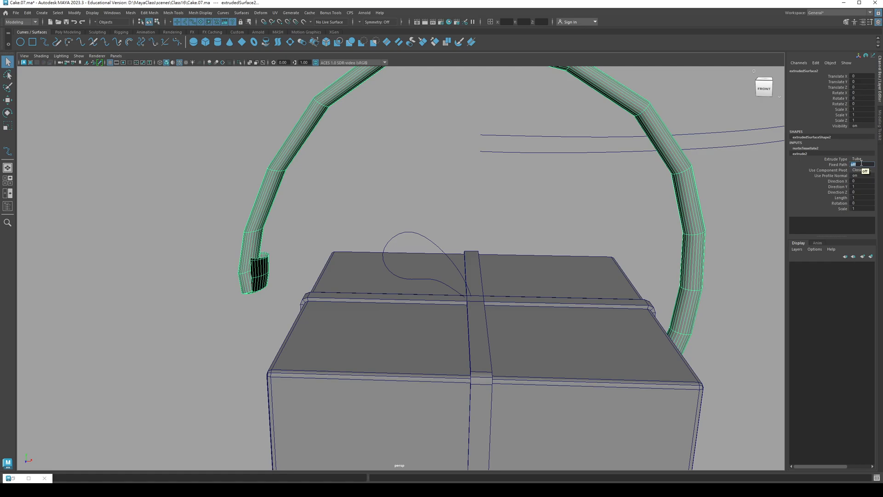
type("on")
key("Return")
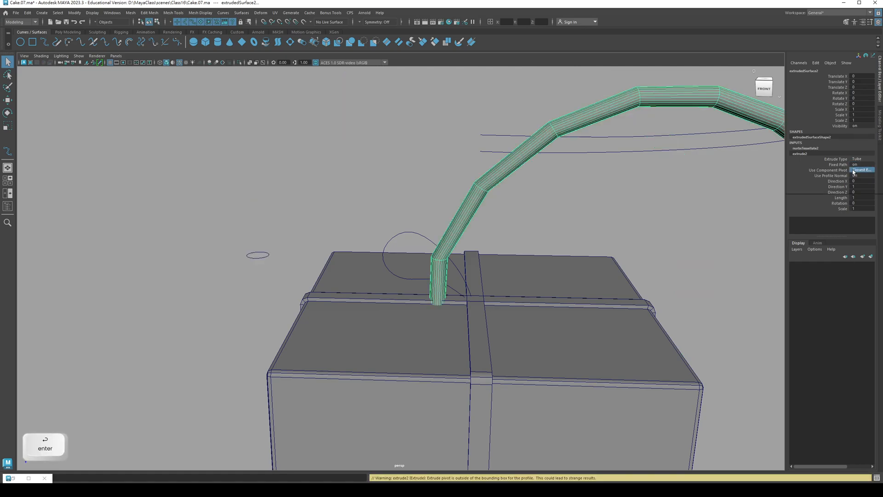
left_click(840, 170)
left_click(835, 185)
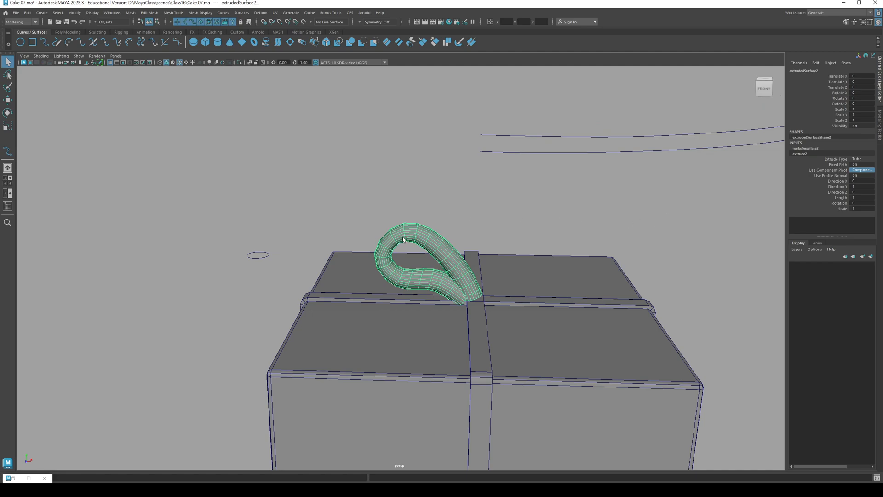
Step: Select the profile circle beside the box and scale it to adjust the bow loop's thickness
left_click_drag(403, 240, 324, 266, "alt")
left_click(253, 270)
key("r")
mouse_move(248, 265)
left_mouse_down()
mouse_move(240, 268)
mouse_move(243, 259)
left_mouse_up()
key("q")
Step: In the top view, select all the profile circle's control vertices, scale them narrower along X and return to perspective
key("space")
middle_click_drag(272, 244, 378, 216, "alt")
right_click_drag(378, 216, 568, 271, "alt")
right_click_drag(187, 225, 169, 227)
left_click_drag(196, 237, 225, 262)
key("r")
key("q")
key("r")
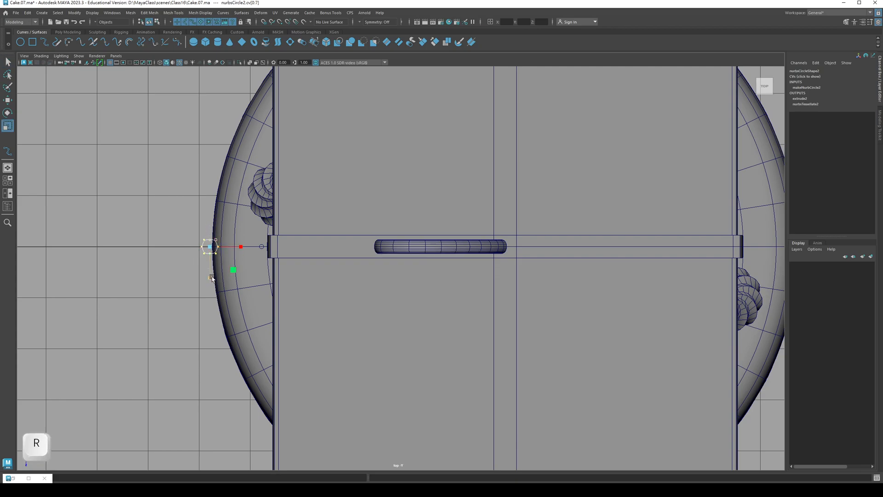
key("ctrl+z")
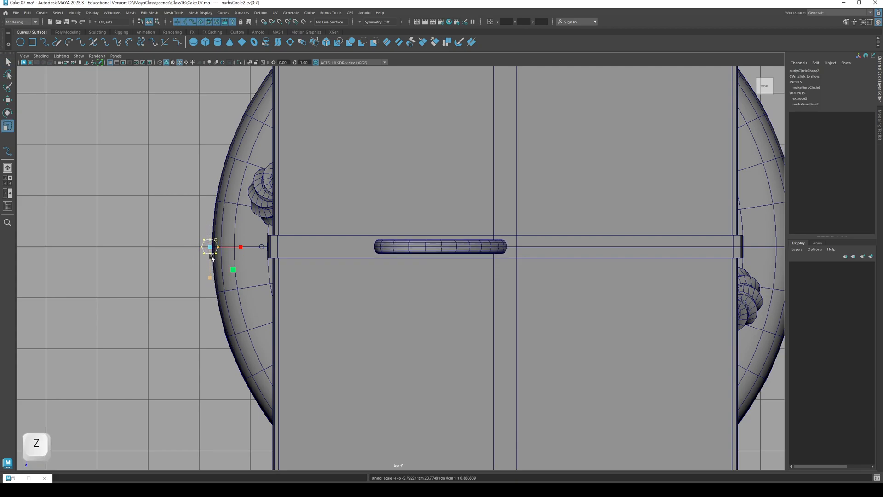
left_click_drag(241, 246, 221, 228)
key("q")
key("space")
Step: Select the extruded bow loop and set its tessellation to U Number 1 and V Number 7
left_click_drag(365, 258, 458, 228, "alt")
key("q")
left_click(458, 227)
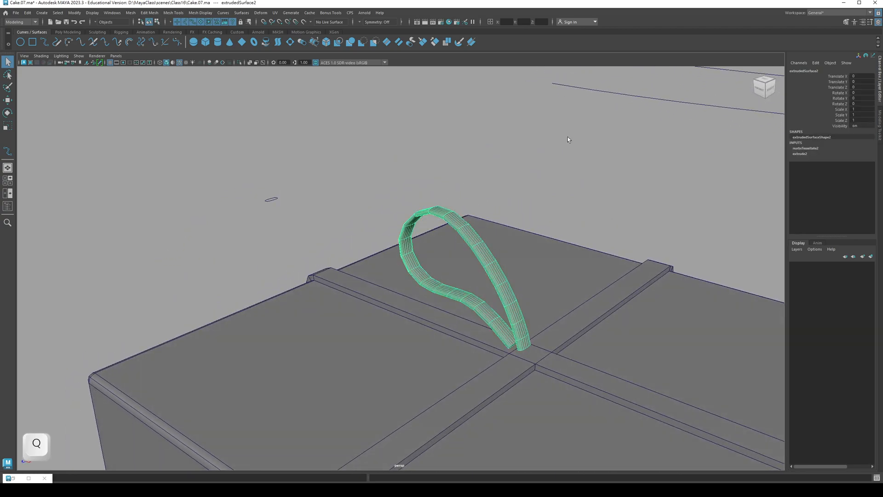
left_click(805, 148)
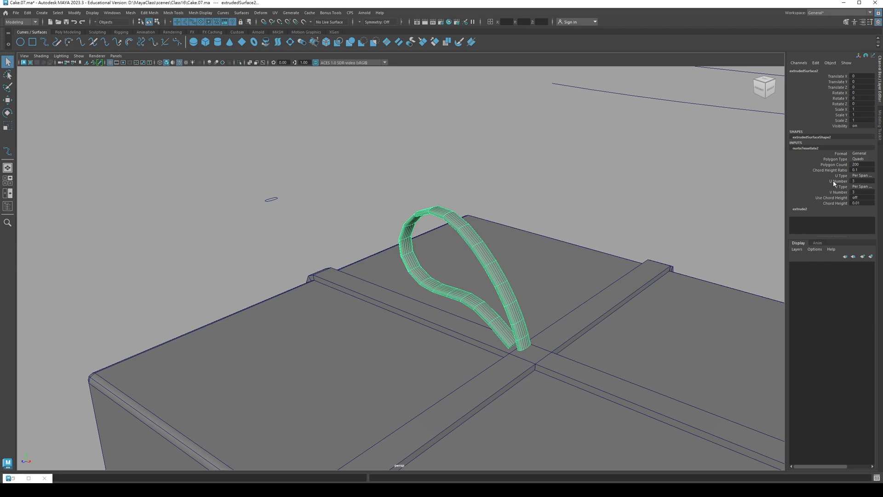
left_click(818, 181)
middle_click_drag(528, 199, 522, 207)
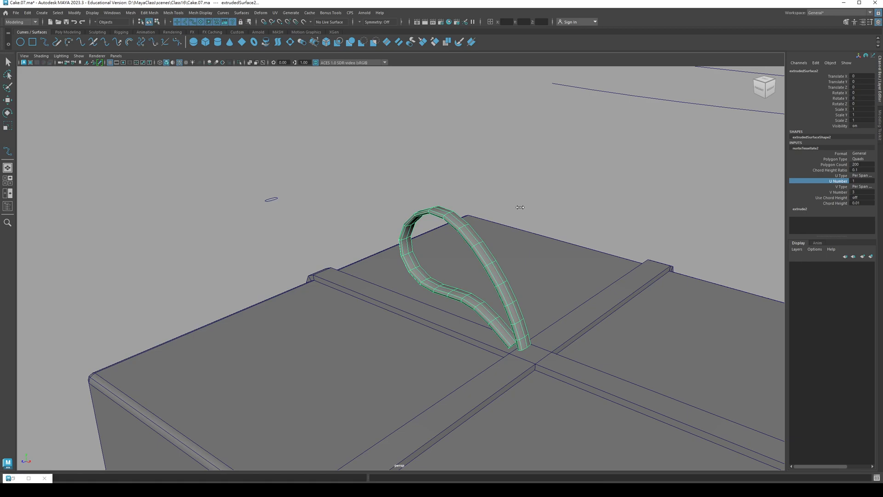
middle_click_drag(527, 195, 537, 194)
left_click(827, 192)
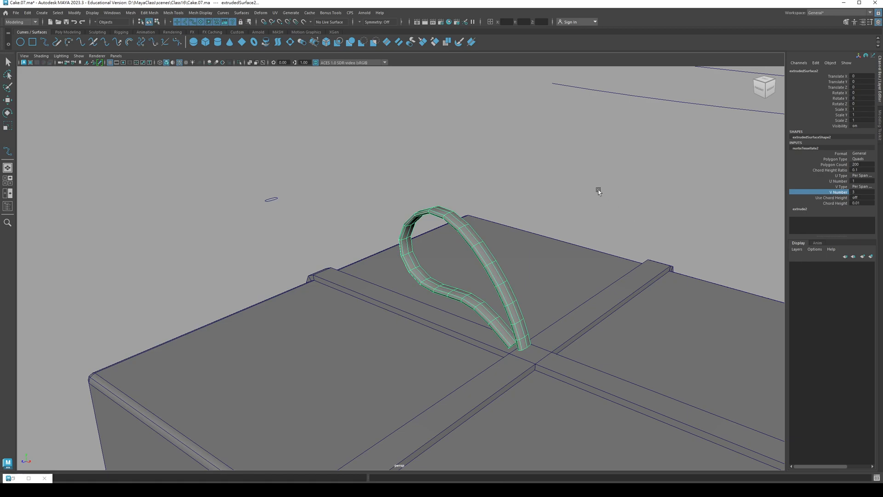
middle_click_drag(550, 183, 562, 191)
Step: Check the bow loop from several angles and adjust the scale of the profile circle beside the box
left_click_drag(562, 190, 486, 202, "alt")
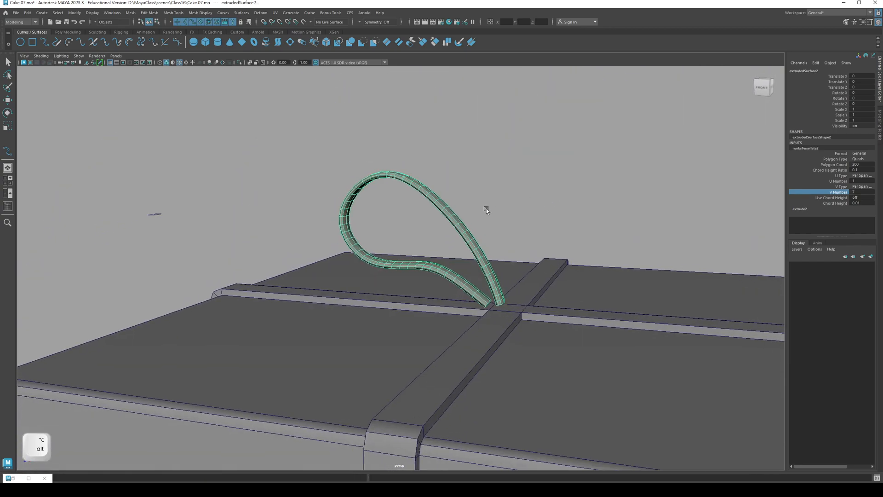
left_click_drag(363, 165, 472, 194, "alt")
right_click_drag(472, 194, 382, 211, "alt")
left_click_drag(382, 212, 367, 179, "alt")
key("q")
left_click(362, 236)
left_click_drag(266, 255, 272, 248)
key("r")
left_click_drag(272, 248, 377, 217, "alt")
Step: Select the extruded bow loop and delete its construction history
key("q")
left_click(446, 250)
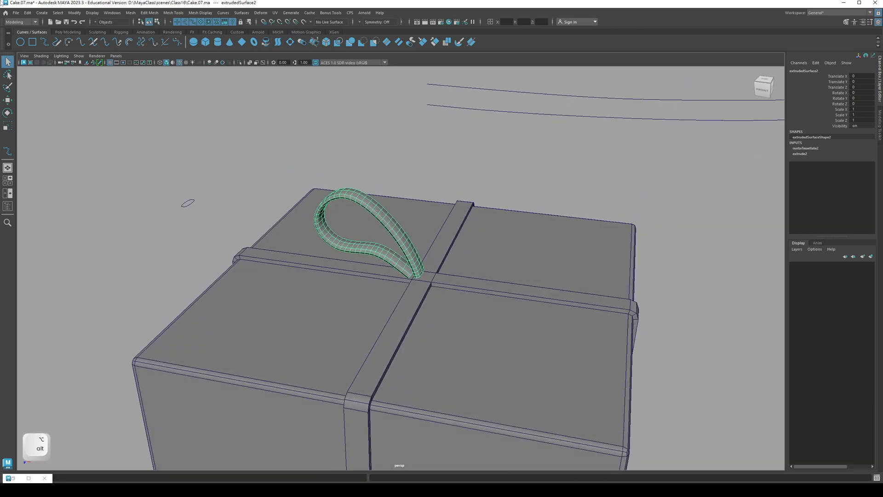
left_click(28, 13)
mouse_move(92, 96)
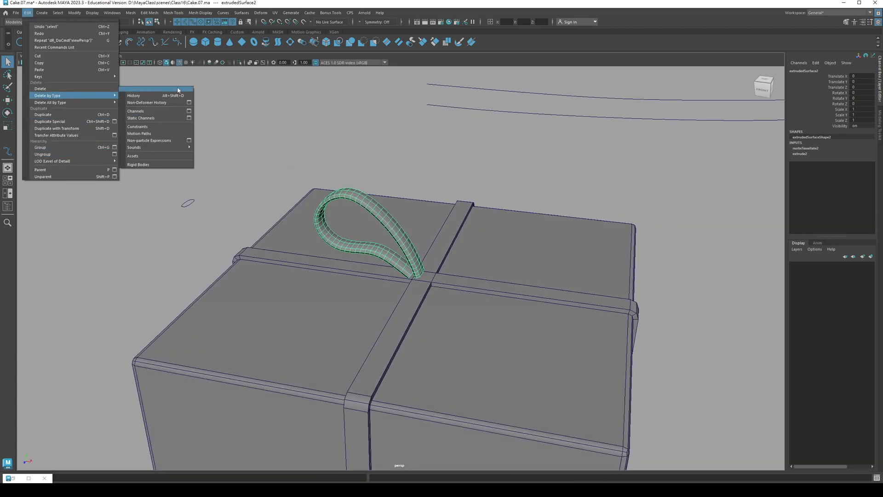
left_click(174, 96)
Step: In the front view, move the bow loop's pivot up to the ribbon crossing on top of the box
key("w")
left_click_drag(377, 242, 282, 263, "alt")
key("space")
left_click(515, 327, "alt")
right_click_drag(514, 327, 366, 311, "alt")
middle_click_drag(367, 312, 357, 224, "alt")
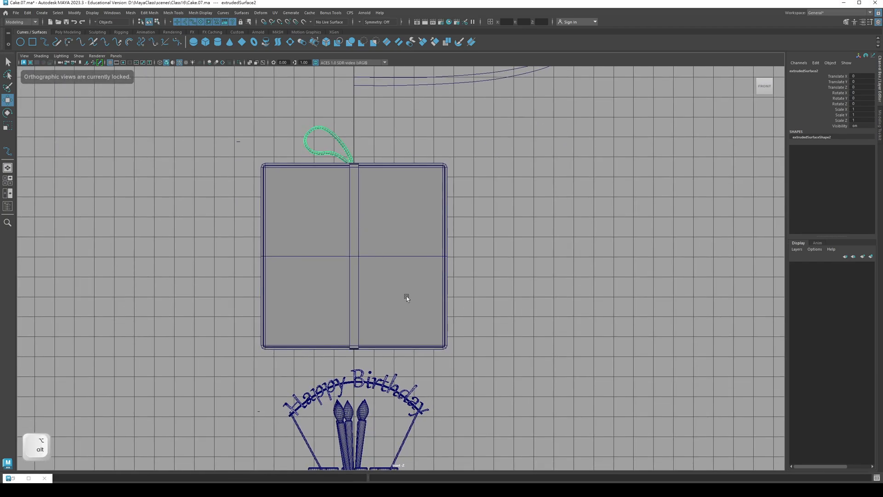
middle_click_drag(403, 296, 401, 251, "alt")
right_click_drag(401, 251, 325, 249, "alt")
middle_click_drag(336, 274, 334, 221, "alt")
right_click_drag(335, 221, 223, 202, "alt")
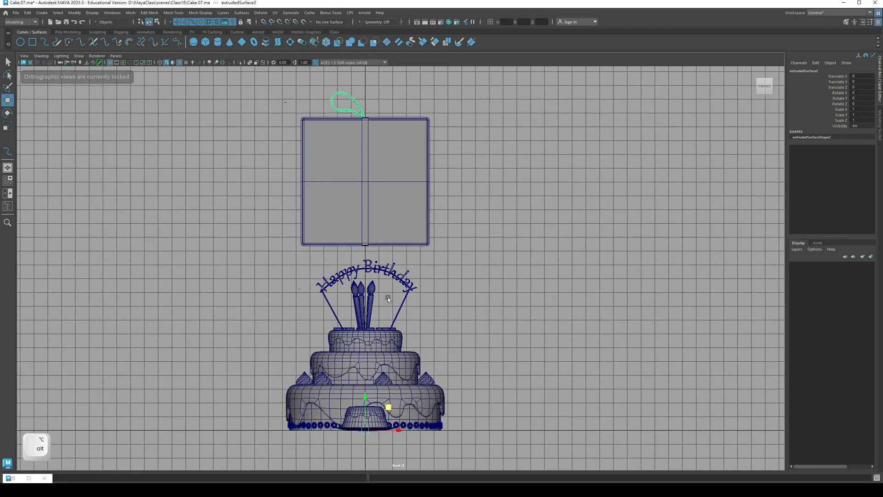
middle_click_drag(387, 286, 350, 320, "alt")
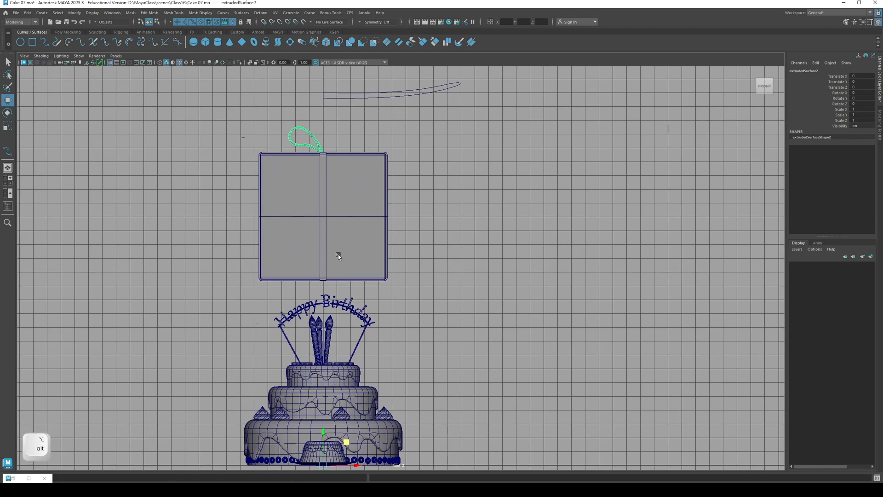
key("d")
left_click_drag(324, 432, 304, 118)
middle_click_drag(304, 118, 280, 241, "alt")
right_click_drag(280, 241, 403, 263, "alt")
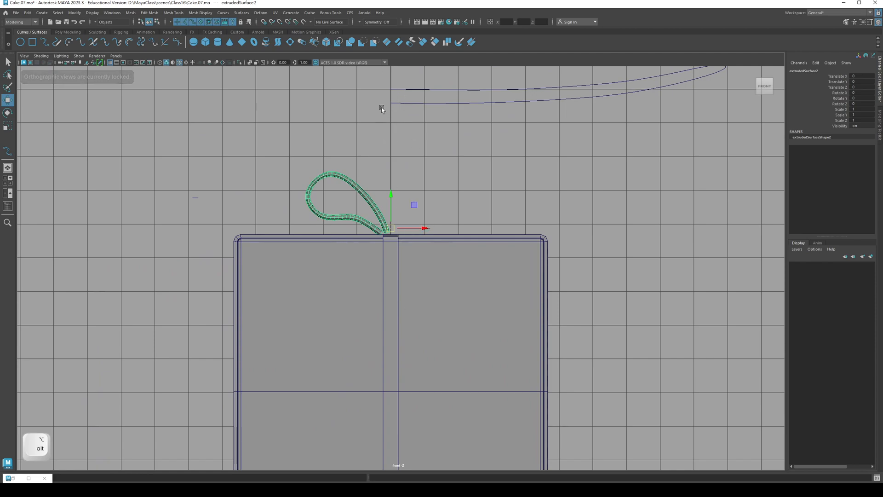
middle_click_drag(437, 236, 430, 241, "alt")
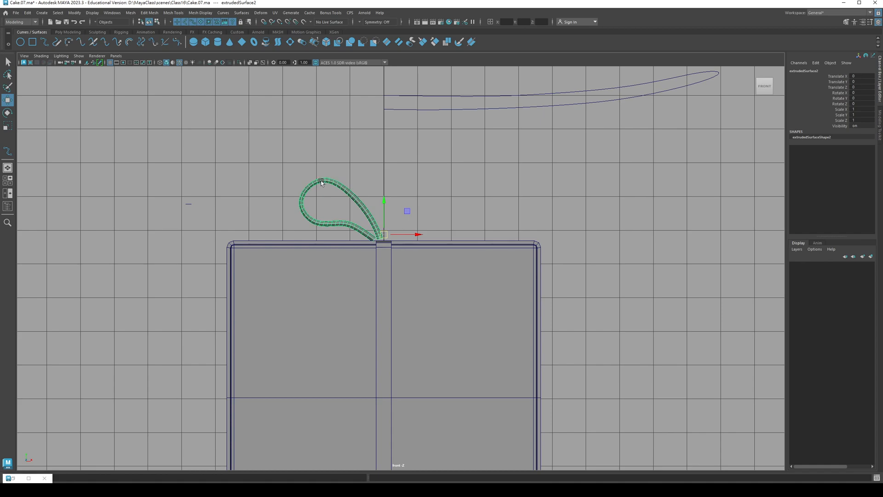
Step: Duplicate the bow loop and mirror the copy across the ribbon crossing with a Scale X of -1
key("ctrl")
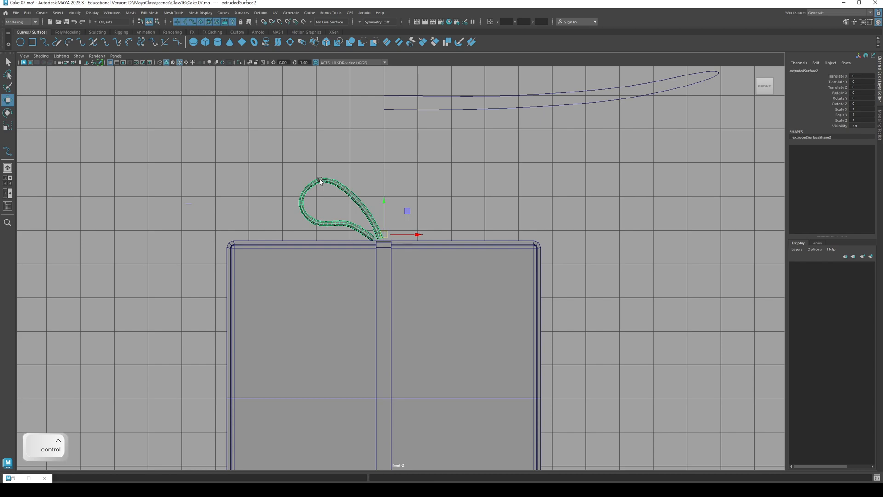
key("ctrl+d")
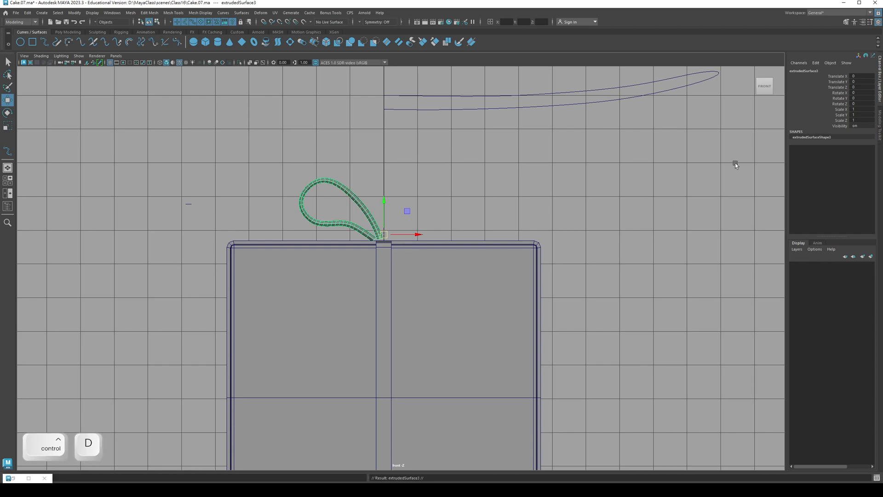
left_click(862, 109)
type("-")
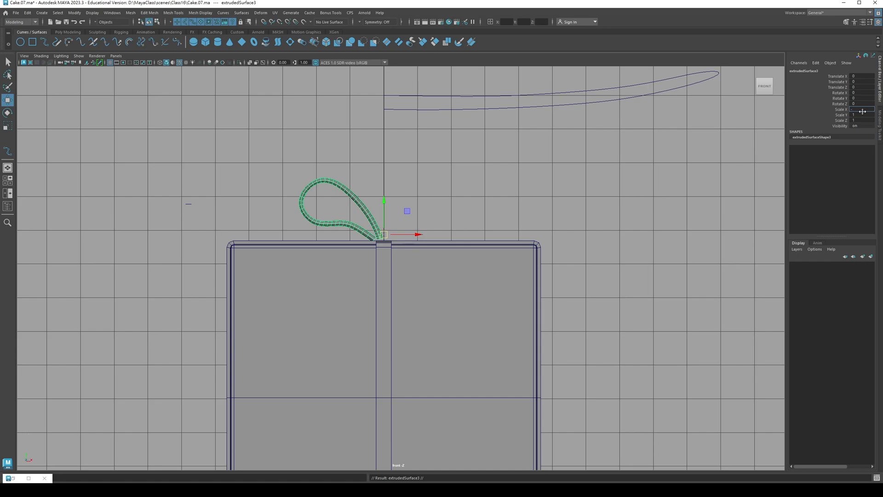
key("Return")
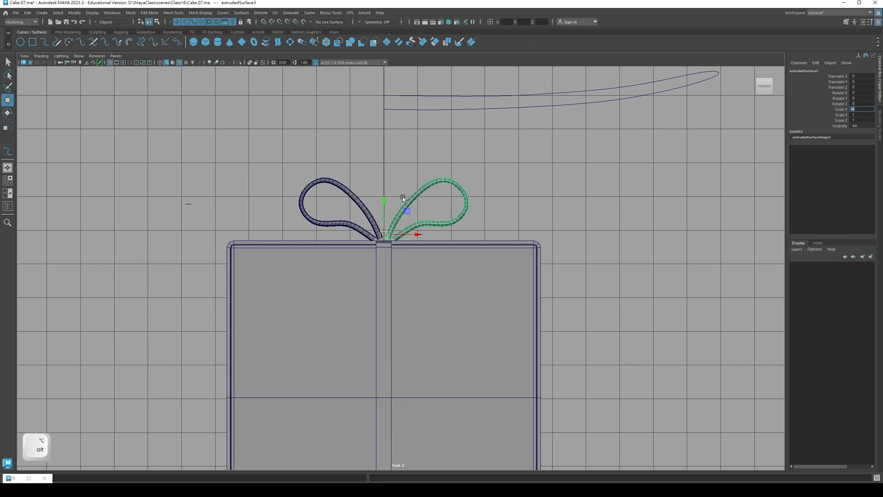
Step: Move the mirrored loop and the original loop sideways toward each other so their ends meet at the knot
right_click_drag(405, 201, 389, 234, "alt")
left_click_drag(409, 223, 397, 222)
key("q")
left_click(372, 223)
key("w")
Step: Select both bow loops and lower them slightly onto the ribbon on the box top
key("q")
left_click(411, 213, "shift")
key("w")
left_click_drag(382, 189, 374, 189)
key("q")
Step: Switch back to the perspective view, clear the selection, turn off wireframe on shaded and frame the box with its bow
key("space")
left_click_drag(375, 202, 357, 239, "alt")
left_click(315, 172)
right_click_drag(357, 239, 132, 115, "alt")
left_click(178, 64)
right_click_drag(276, 230, 206, 215, "alt")
middle_click_drag(304, 274, 297, 255, "alt")
mouse_move(357, 327)
left_mouse_down("alt")
mouse_move(381, 290)
mouse_move(340, 290)
mouse_move(368, 267)
mouse_move(407, 269)
left_mouse_up("alt")
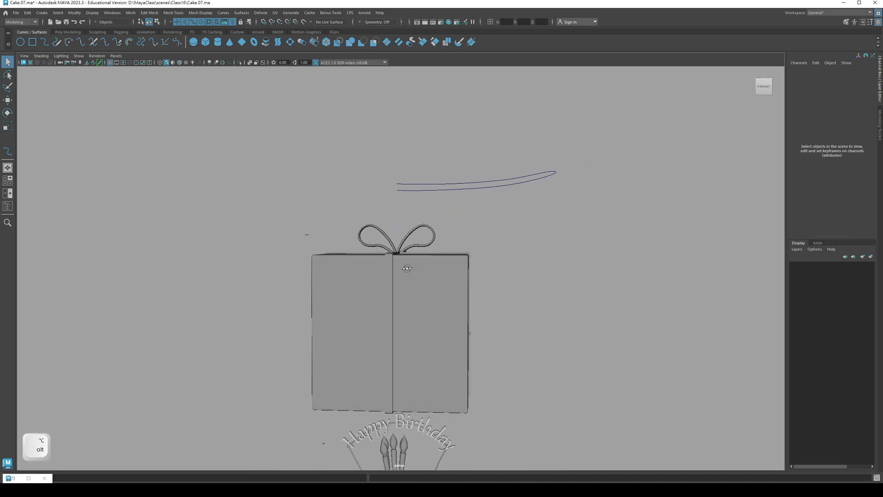
left_click(390, 225)
key("e")
left_click_drag(390, 225, 420, 227, "alt")
key("z")
key("q")
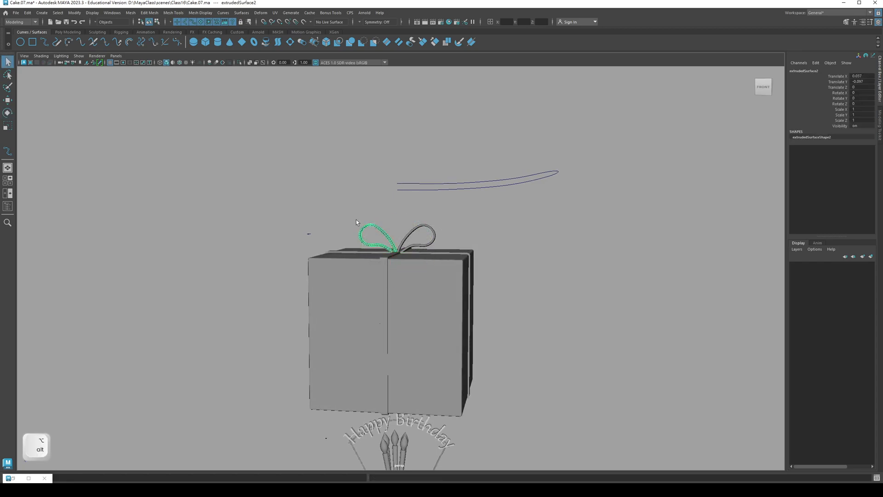
left_click_drag(358, 218, 349, 239, "alt")
scroll(343, 230, "up", 4)
middle_click_drag(320, 180, 317, 189, "alt")
left_click(317, 189)
left_click(350, 215)
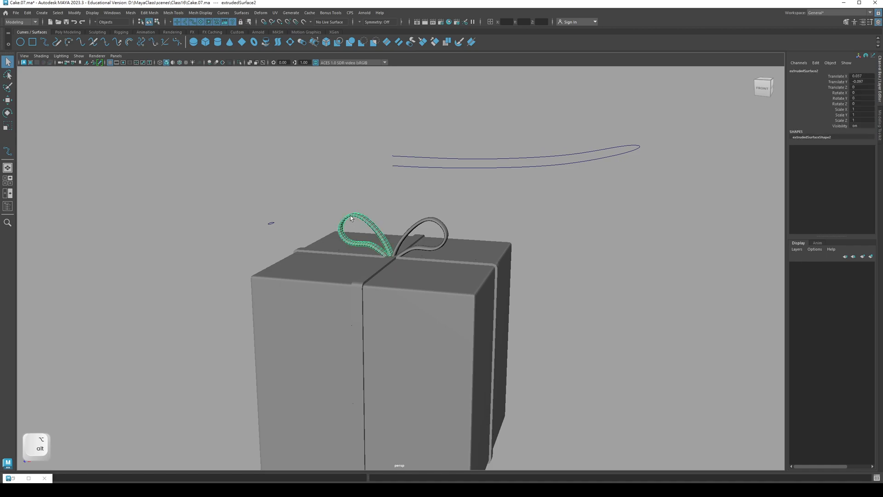
key("4")
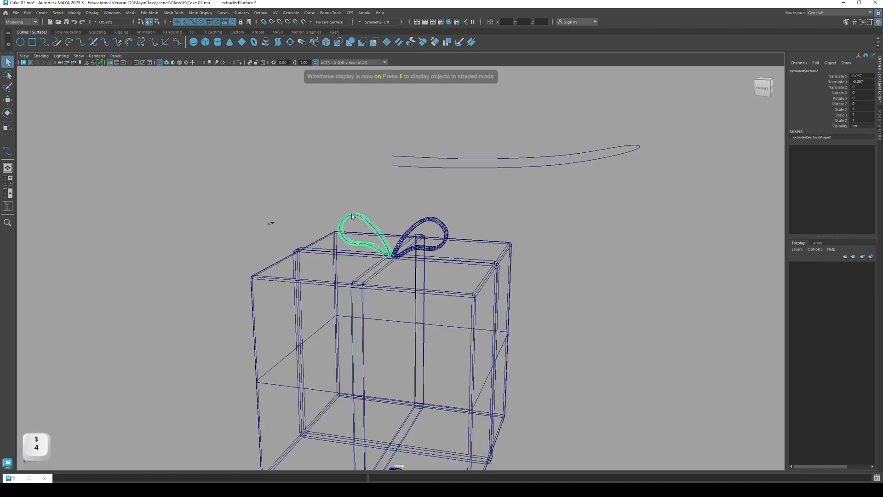
left_click_drag(342, 244, 361, 235, "alt")
scroll(357, 231, "up", 3)
middle_click_drag(343, 216, 380, 245, "alt")
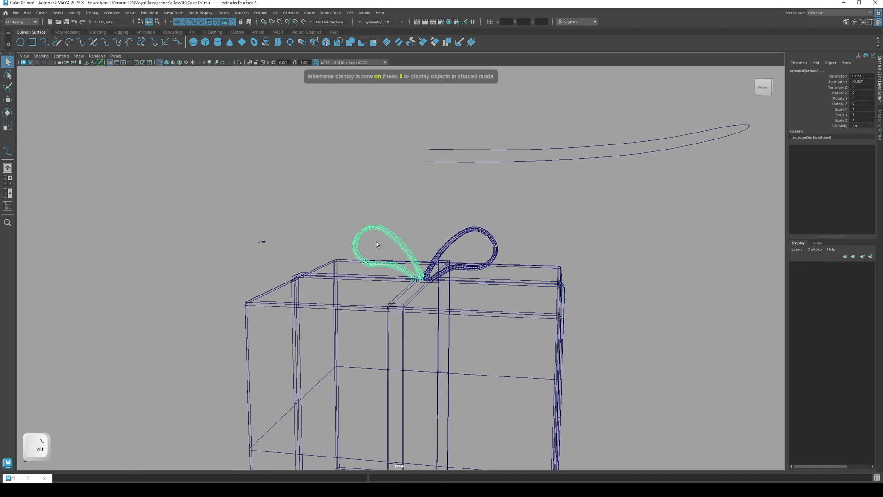
left_click_drag(341, 202, 453, 261)
left_click(357, 222)
key("e")
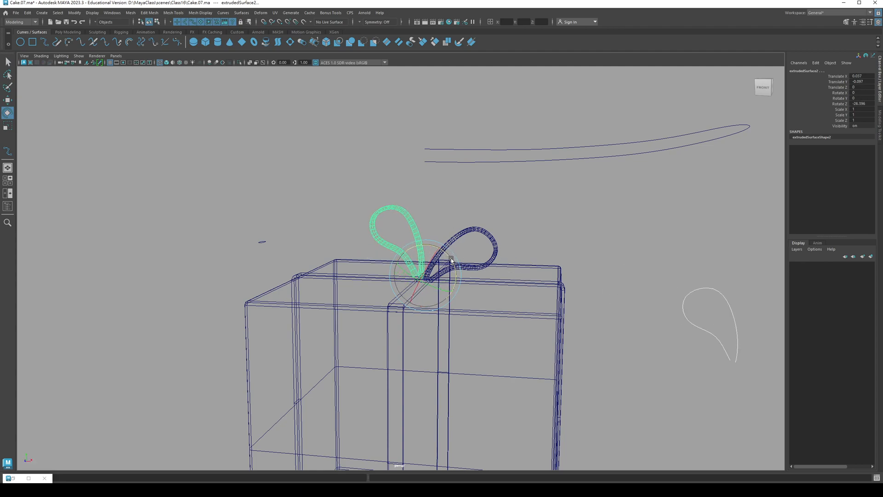
key("ctrl+z")
Step: Return to shaded display and rotate the left bow loop upward about Z to -12.866
key("5")
mouse_move(416, 291)
left_mouse_down("alt")
mouse_move(346, 277)
mouse_move(382, 273)
left_mouse_up("alt")
left_click_drag(440, 274, 444, 292)
key("q")
Step: Rotate the right bow loop slightly about Z to -5.875
left_click(465, 248)
key("e")
key("q")
left_click(434, 230)
left_click_drag(434, 230, 460, 207, "alt")
right_click_drag(368, 258, 289, 296, "alt")
left_click_drag(290, 295, 402, 242, "alt")
Step: Select the box, its ribbon and both bow loops and group them together
left_click(373, 273)
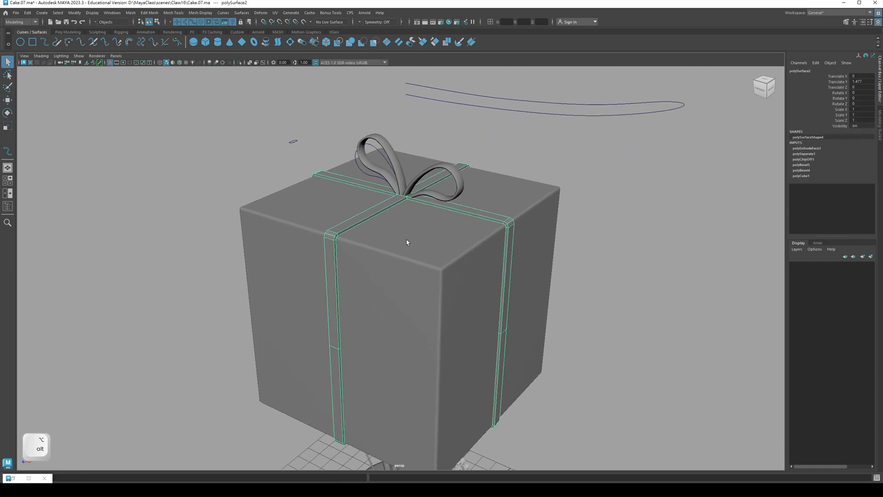
left_click(379, 267)
left_click(339, 233, "shift")
left_click(391, 151, "shift")
left_click(445, 172, "shift")
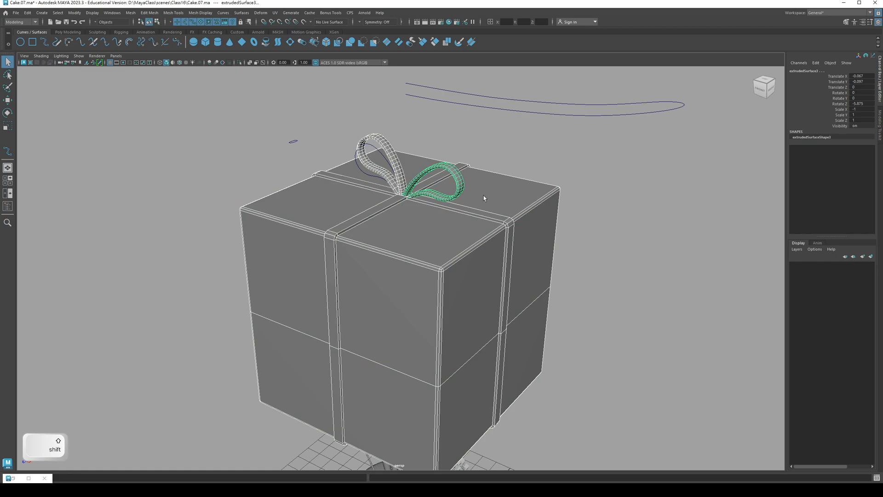
left_click_drag(445, 210, 338, 237, "alt")
mouse_move(387, 194)
left_mouse_down("alt")
mouse_move(389, 206)
mouse_move(379, 205)
left_mouse_up("alt")
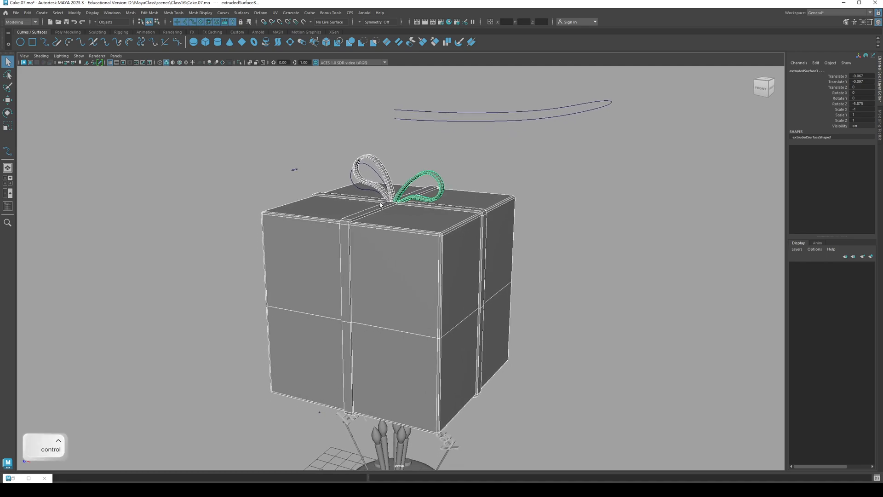
key("ctrl+g")
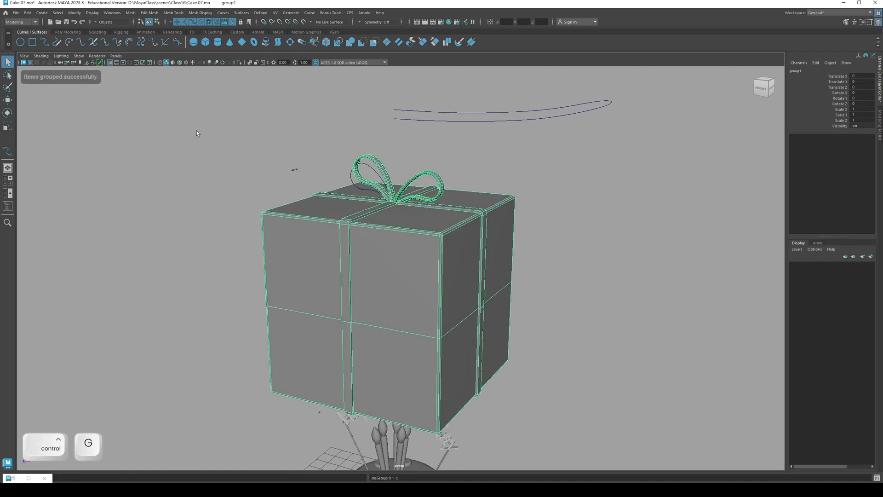
Step: Open the Outliner and rename the new group to Present01
left_click(111, 13)
left_click(135, 97)
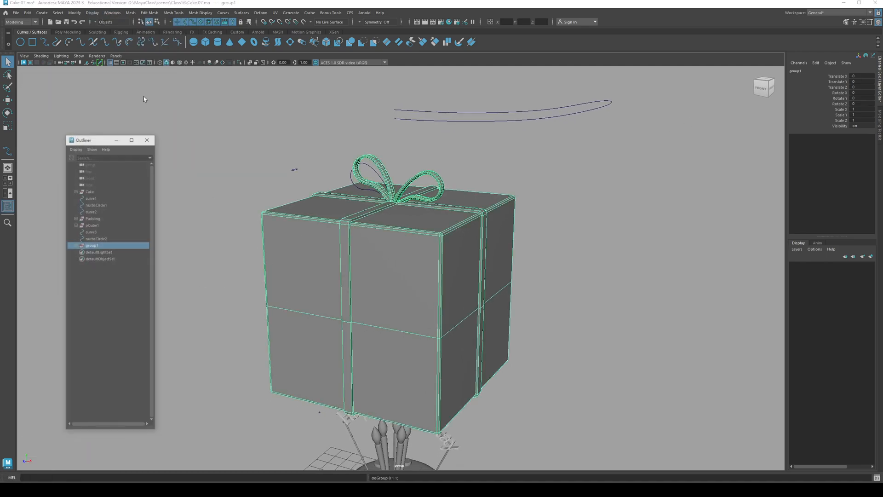
double_click(97, 223)
type("Present01")
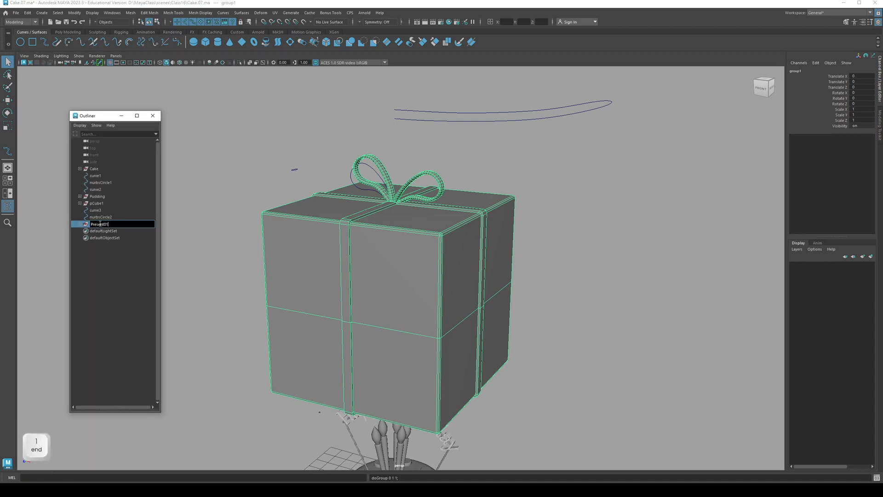
key("Return")
Step: Center the pivot of Present01 and move it down to the middle of the box base in the front view
left_click_drag(363, 244, 370, 237, "alt")
key("w")
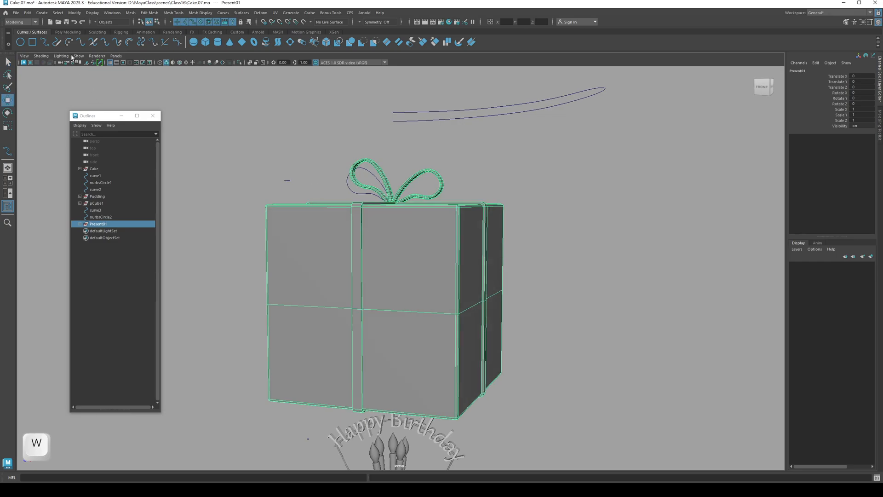
left_click(74, 13)
left_click(110, 65)
left_click_drag(442, 276, 413, 384, "alt")
key("space")
key("d")
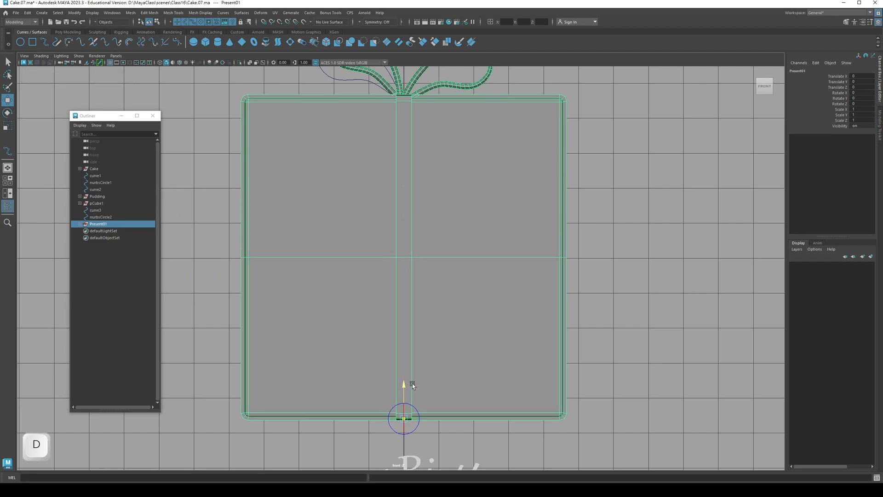
key("space")
left_click(433, 281)
Step: Scale Present01 down uniformly to about 0.706, bring up the gift box reference image and put the Outliner away
left_click_drag(432, 281, 360, 236, "alt")
key("r")
left_click_drag(429, 275, 397, 282)
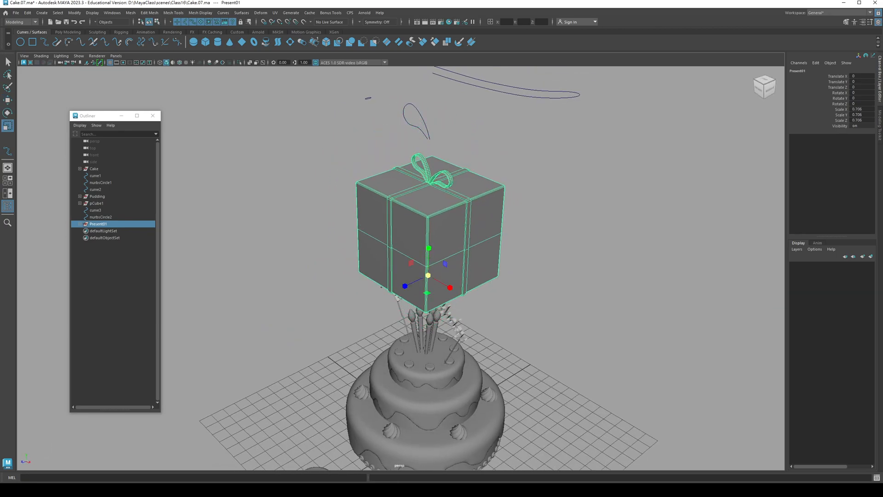
key("alt+Tab")
left_click_drag(345, 232, 309, 224, "alt")
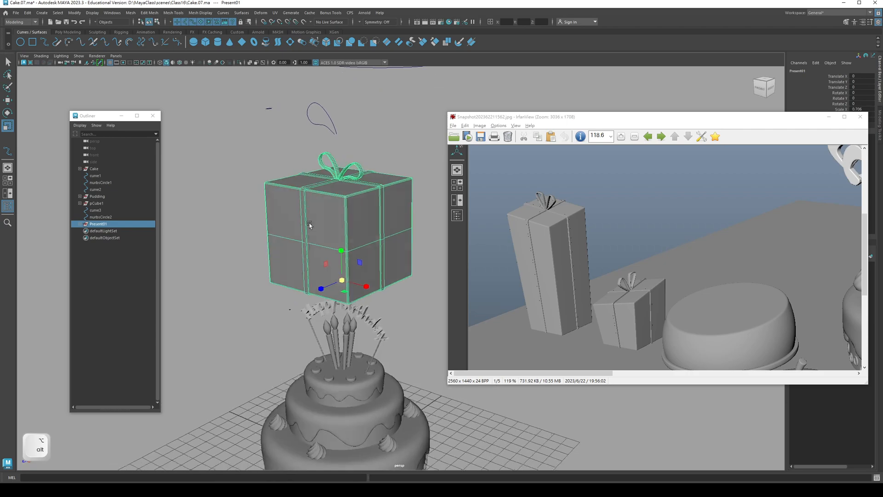
left_click(122, 116)
Step: Lower Present01 to floor level and move it in front of the cake beside the pudding
right_click_drag(346, 258, 311, 247, "alt")
middle_click_drag(307, 320, 253, 284, "alt")
right_click_drag(253, 285, 233, 275, "alt")
left_click_drag(233, 274, 297, 282, "alt")
key("w")
left_click_drag(324, 234, 328, 309)
left_click_drag(346, 354, 271, 401)
left_click_drag(278, 367, 287, 264, "alt")
key("q")
Step: Fine-tune the height of Present01 in an orthographic view to Translate Y -13.383 so its base meets the floor
key("space")
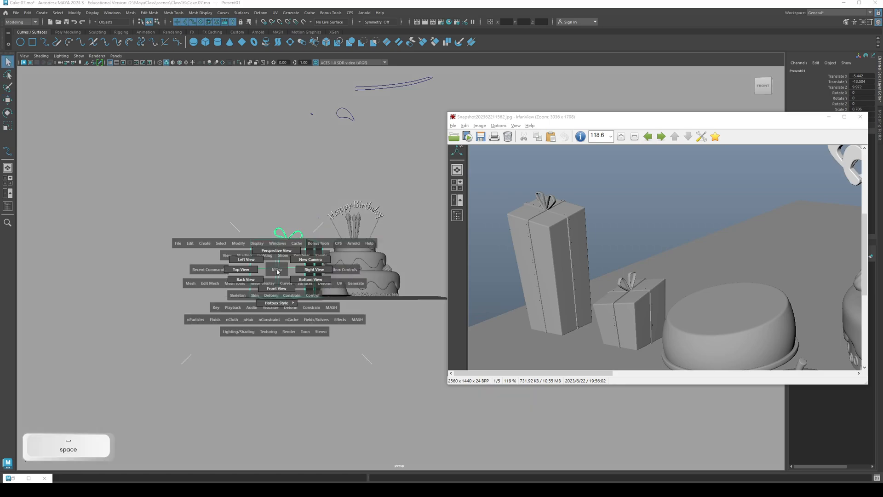
left_click(303, 272)
key("w")
left_click_drag(221, 280, 291, 281)
key("q")
key("space")
key("w")
Step: Move Present01 sideways away from the cake to Translate X -31.708 and reopen the Outliner
right_click_drag(291, 282, 263, 263, "alt")
mouse_move(314, 262)
left_mouse_down("alt")
mouse_move(302, 270)
mouse_move(325, 267)
left_mouse_up("alt")
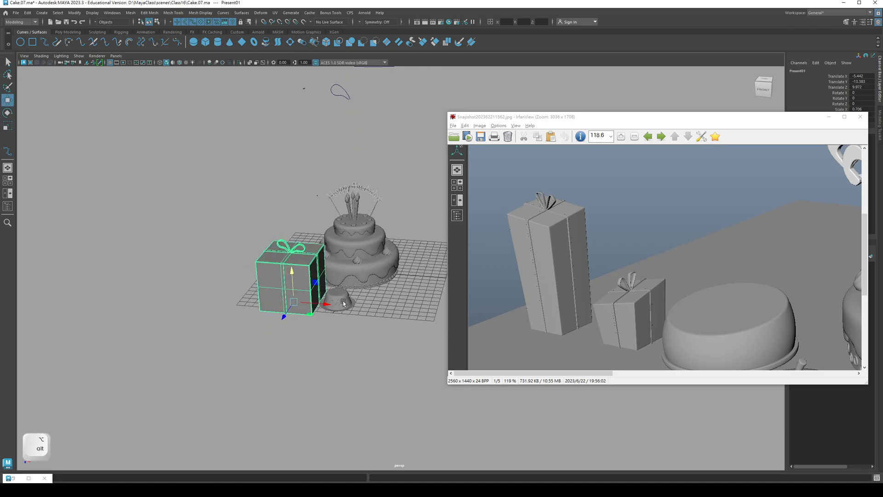
left_click_drag(326, 304, 121, 298)
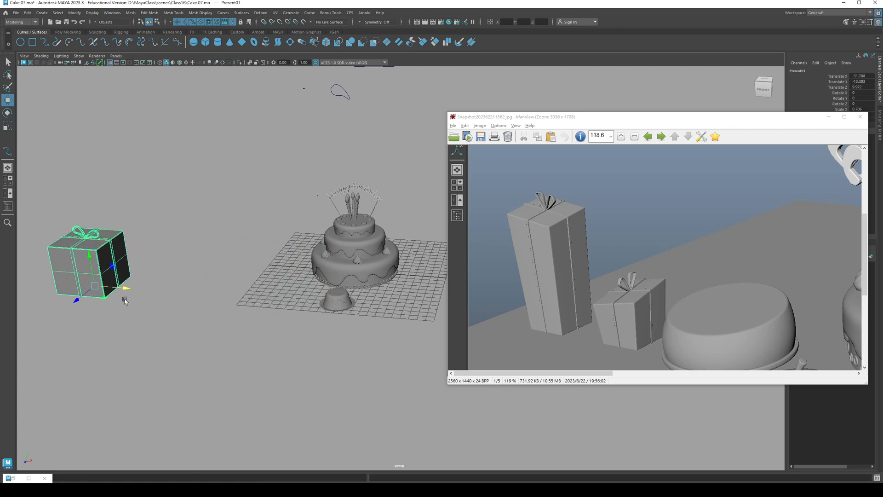
middle_click_drag(178, 244, 211, 238, "alt")
key("o")
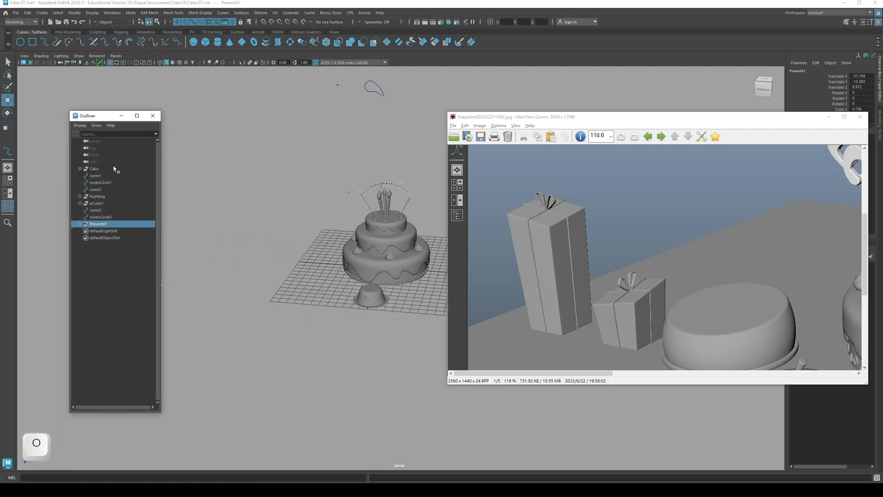
left_click_drag(98, 112, 72, 130)
key("f")
left_click_drag(331, 154, 242, 249, "alt")
Step: Duplicate Present01 and move the copy back toward the cake, next to the pudding
key("ctrl")
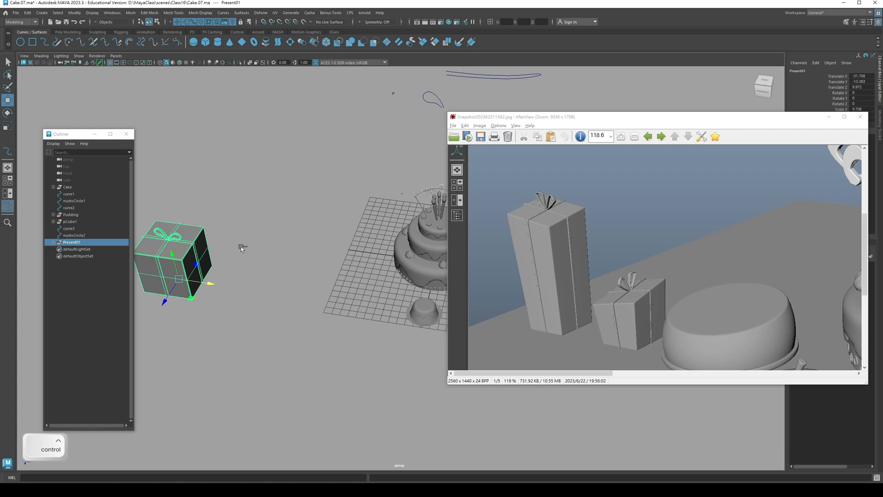
key("ctrl+d")
key("w")
left_click_drag(191, 298, 313, 324)
key("r")
key("w")
key("q")
Step: Hide the reference image, clear the selection and look at the duplicated gift box beside the cake
left_click(829, 117)
right_click_drag(285, 323, 313, 323, "alt")
left_click_drag(285, 325, 293, 310, "alt")
middle_click_drag(198, 307, 294, 302, "alt")
right_click_drag(276, 299, 311, 301, "alt")
left_click(311, 302)
left_click_drag(313, 302, 391, 315, "alt")
key("q")
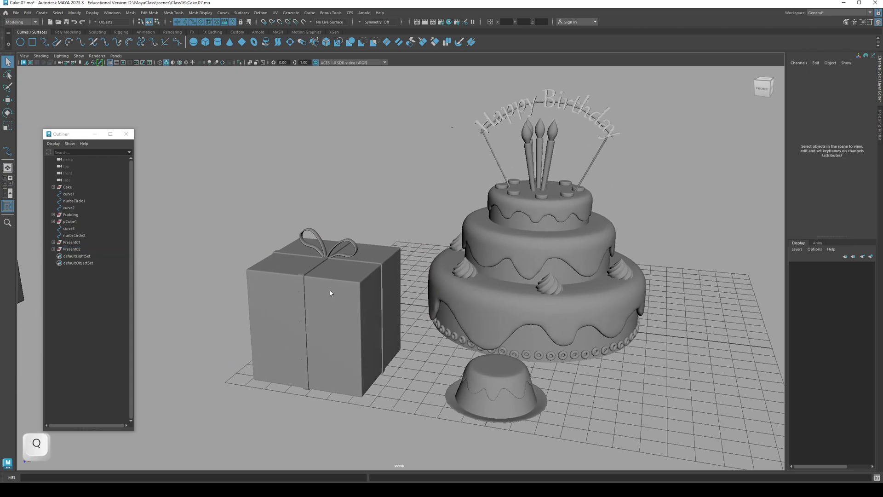
Step: Select both bow loops of Present02 and raise them clear of the box to Translate Y 6.709
left_click(321, 243)
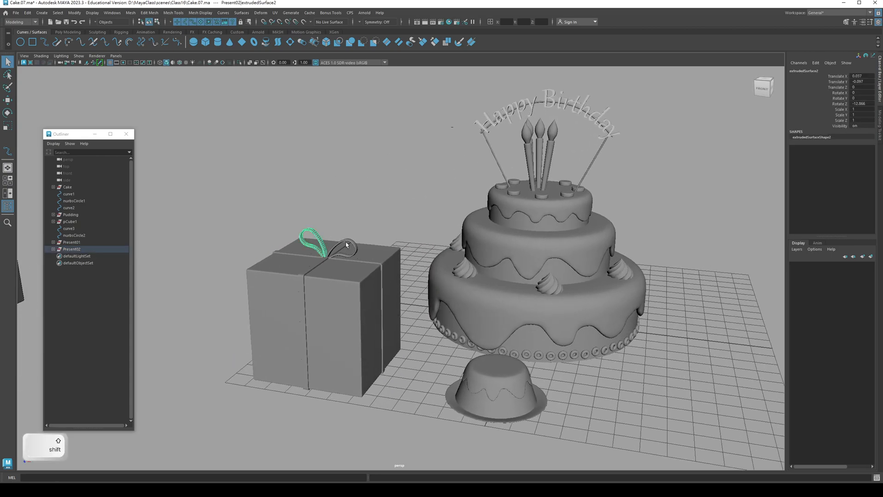
key("w")
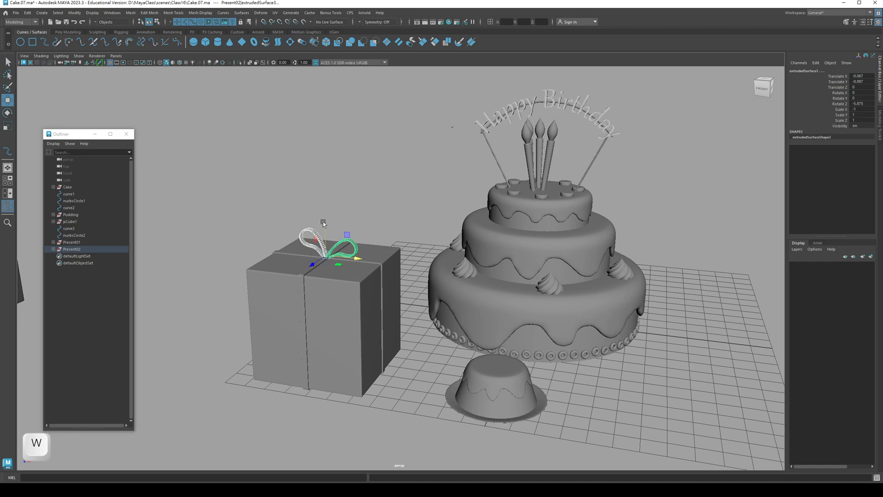
left_click_drag(325, 223, 310, 135)
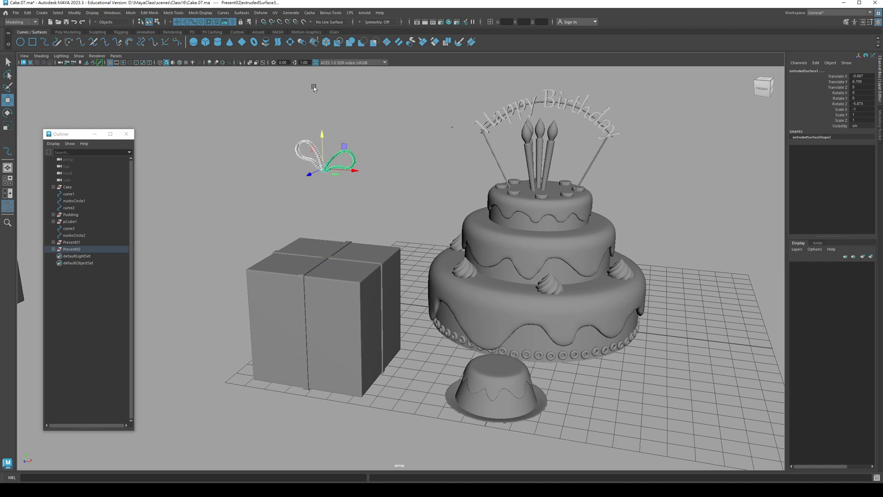
left_click_drag(284, 170, 348, 254, "alt")
Step: Select the Present02 box and ribbon and add a Lattice deformer with T Divisions set to 2
key("q")
left_click(349, 254)
left_click(348, 255, "shift")
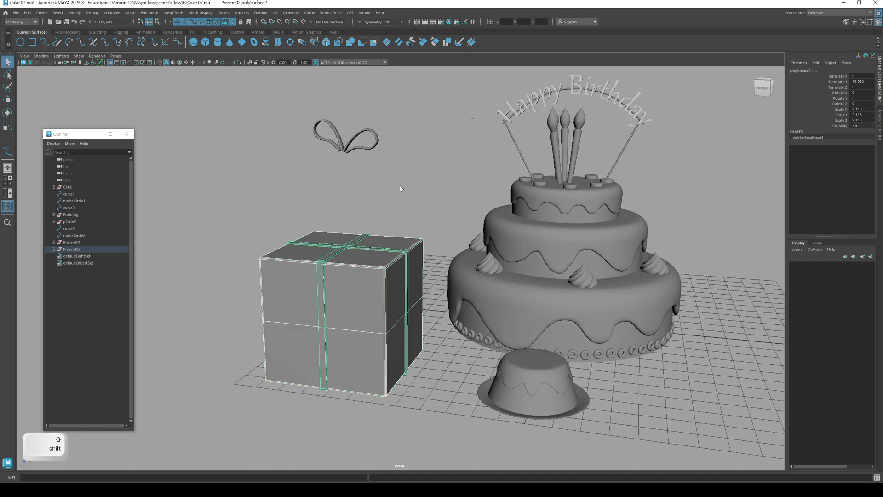
left_click(259, 12)
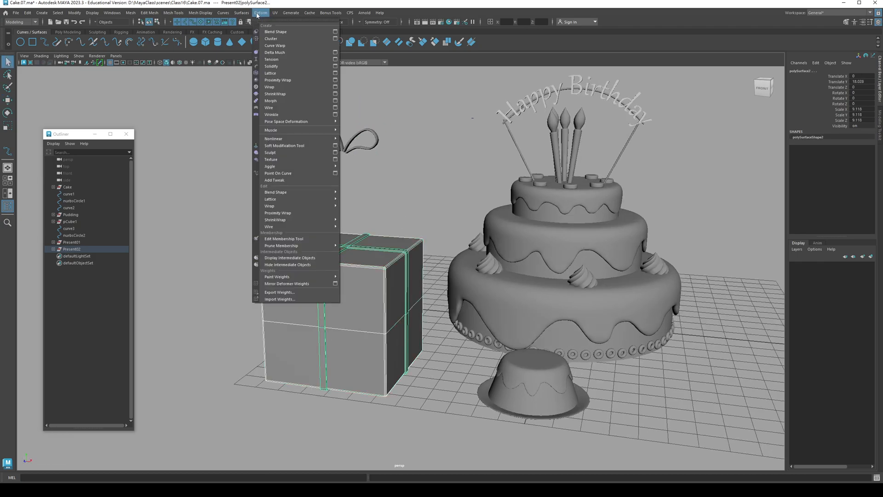
left_click(279, 74)
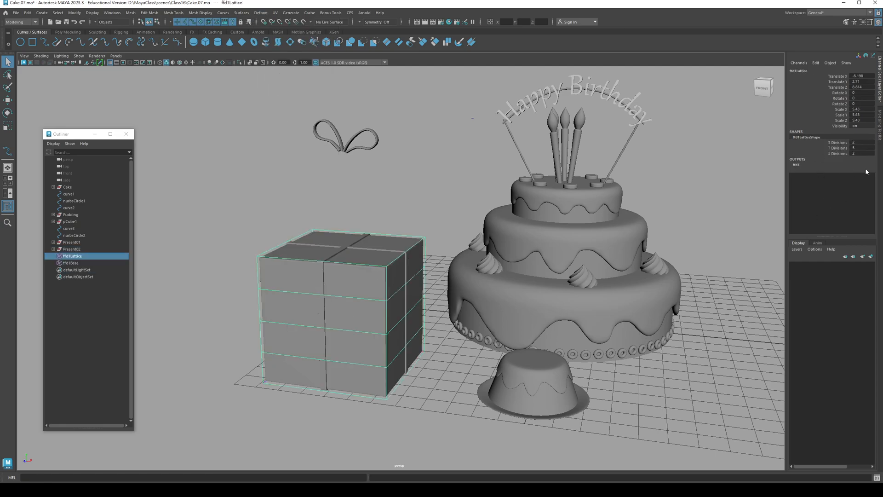
type("2")
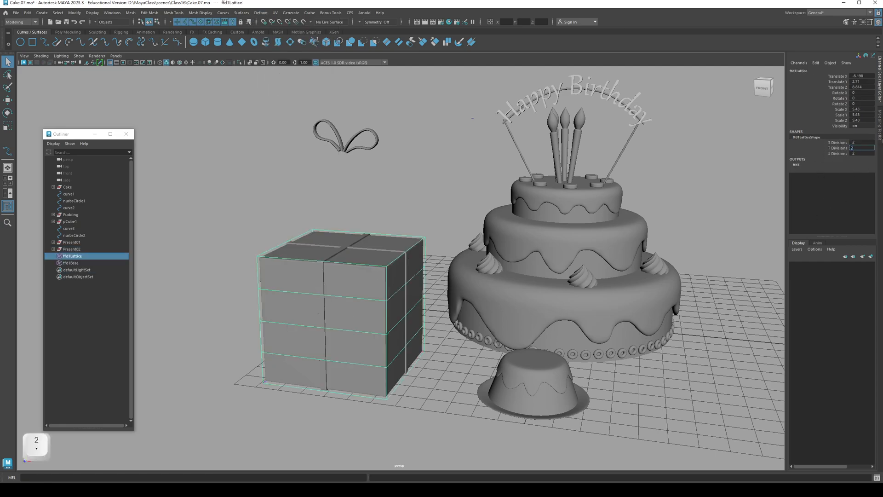
key("Return")
Step: Switch the lattice to lattice point editing and bring the reference image back on screen
left_click_drag(389, 250, 328, 195, "alt")
right_click(307, 192)
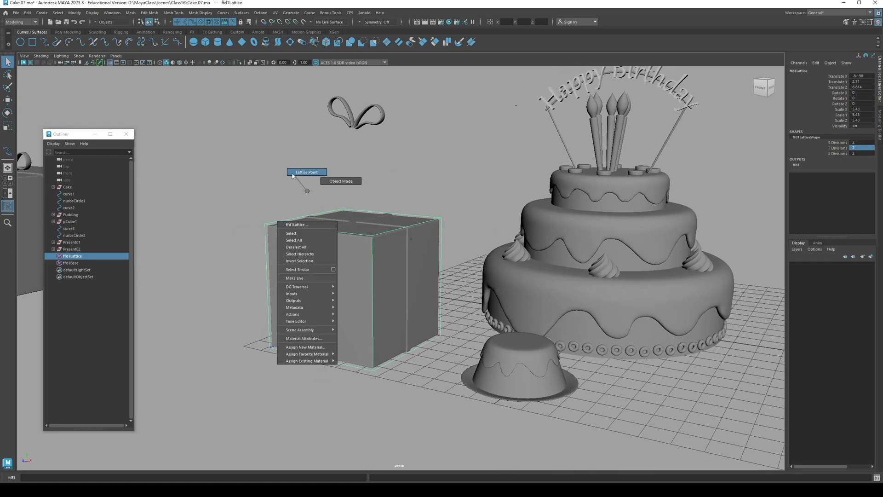
left_click(293, 175)
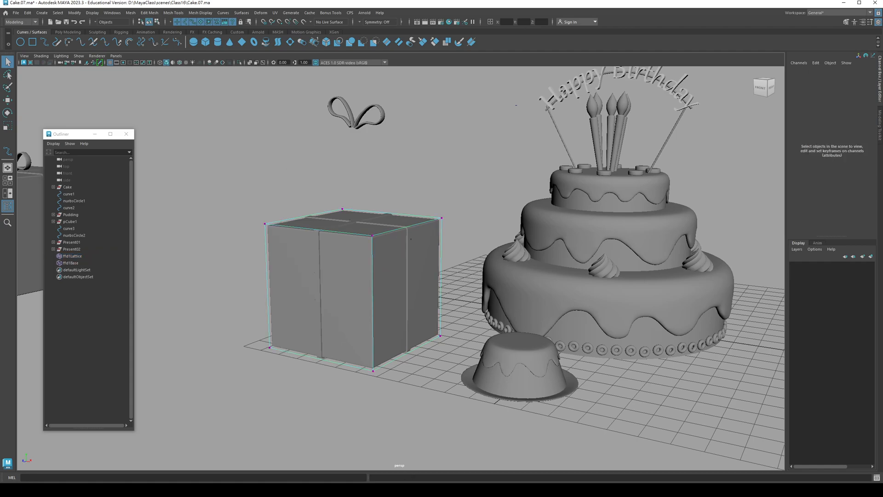
left_click(322, 490)
Step: Select the top lattice points, rotate them to slant the box top and scale them up slightly
middle_click_drag(370, 282, 278, 286, "alt")
left_click_drag(278, 286, 288, 280, "alt")
left_click_drag(175, 179, 397, 223)
left_click_drag(313, 247, 331, 294, "alt")
key("e")
key("r")
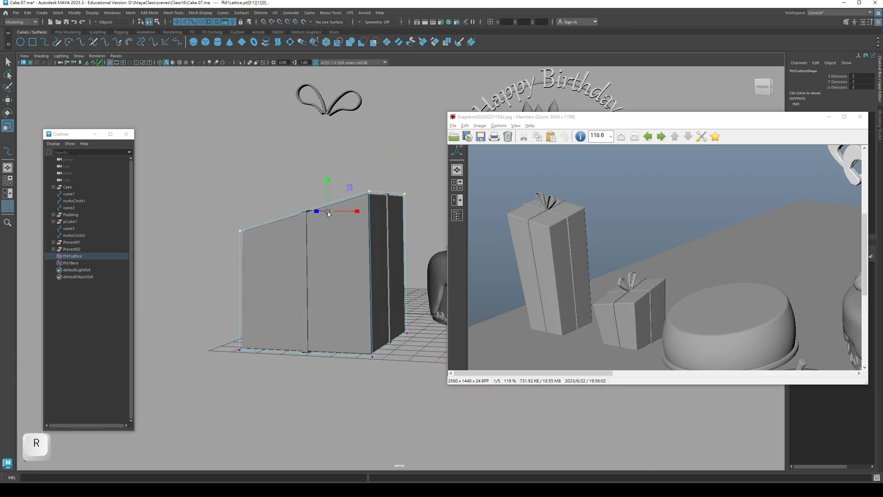
left_click_drag(328, 212, 332, 212)
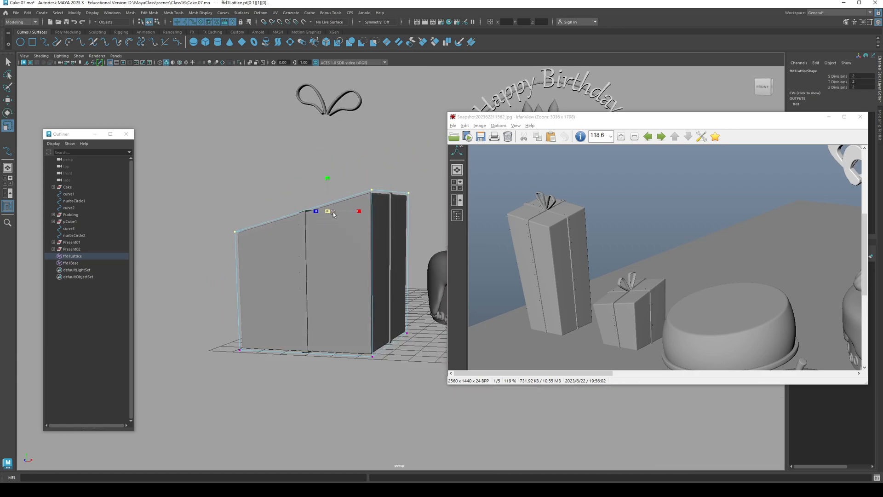
Step: Select the bottom lattice points and scale them to taper the box toward its base
middle_click_drag(326, 282, 310, 222, "alt")
left_click_drag(310, 222, 314, 222, "alt")
key("q")
left_click(253, 347)
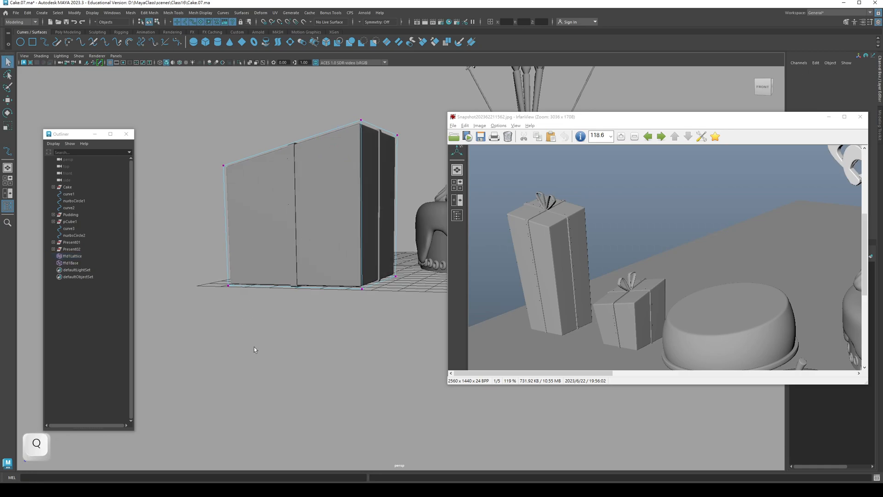
key("4")
left_click_drag(241, 276, 405, 308)
left_click_drag(324, 259, 317, 291, "alt")
key("5")
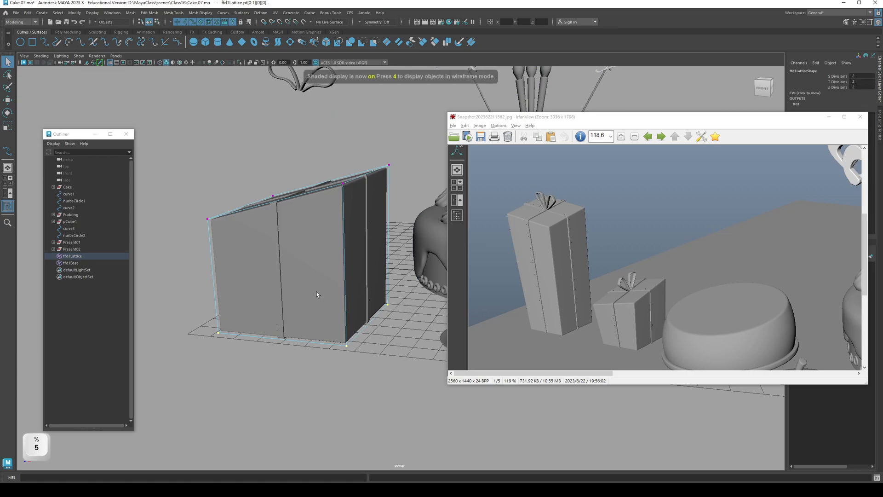
key("r")
left_click_drag(303, 324, 373, 320)
key("q")
Step: Select individual top corner lattice points and move them to give the Present02 box top an uneven slant
key("w")
mouse_move(372, 320)
left_mouse_down("alt")
mouse_move(365, 312)
mouse_move(380, 306)
left_mouse_up("alt")
middle_click_drag(375, 308, 380, 314)
key("q")
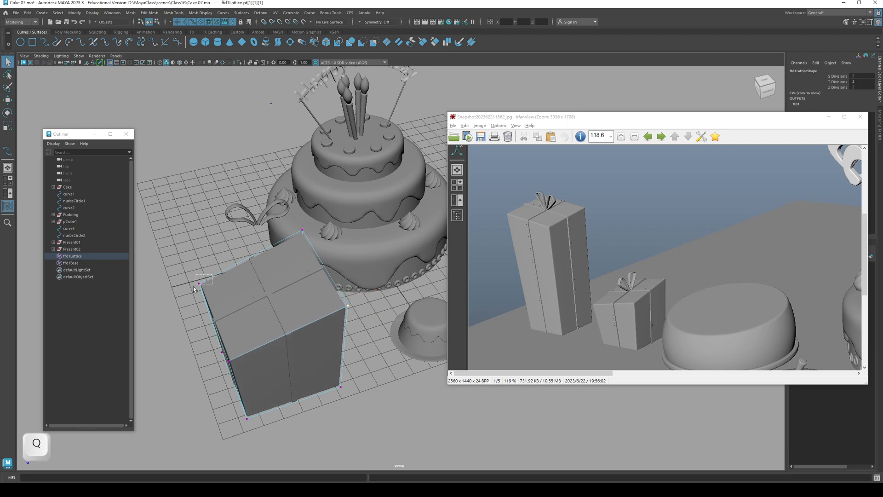
middle_click_drag(227, 295, 225, 291)
left_click_drag(229, 293, 253, 264, "alt")
right_click_drag(253, 264, 278, 268, "alt")
middle_click_drag(278, 269, 284, 244, "alt")
Step: Select the Present02 box and ribbon and delete their history to bake in the lattice deformation
key("q")
left_click(276, 245)
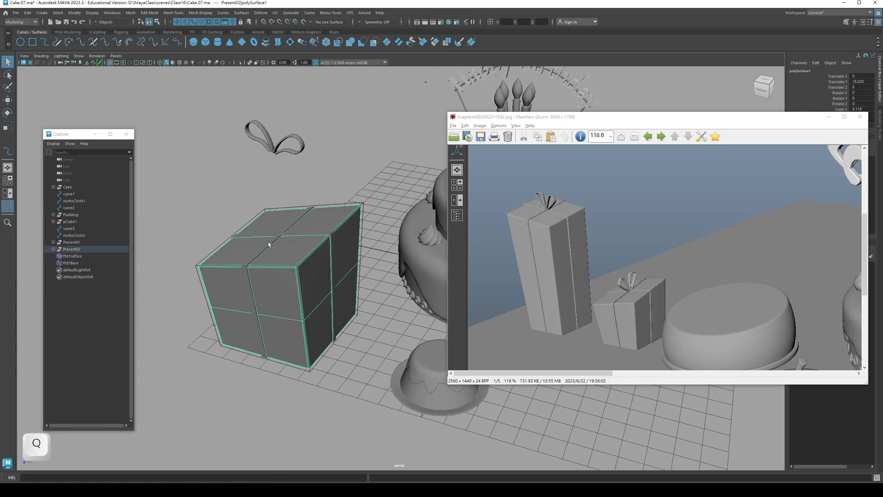
left_click(259, 239)
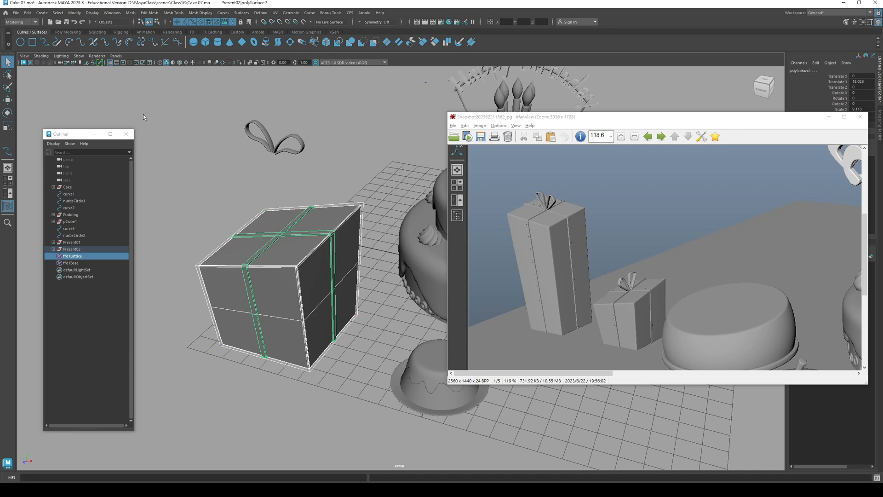
left_click(27, 13)
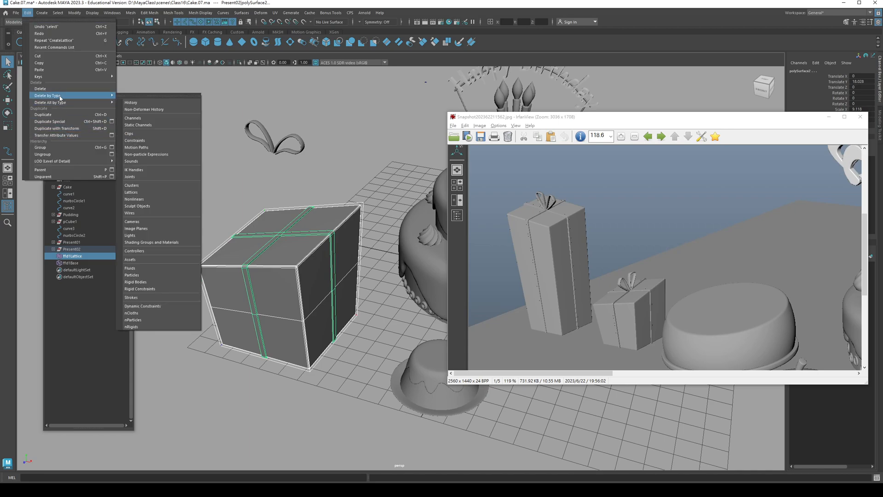
left_click(126, 97)
Step: Lower the bow onto the slanted top of Present02 and rotate its loops to follow the slope
left_click_drag(258, 193, 305, 212, "alt")
key("w")
right_click_drag(306, 212, 335, 246, "alt")
left_click_drag(335, 246, 330, 269, "alt")
key("q")
left_click(342, 276)
key("e")
middle_click_drag(332, 288, 340, 266, "alt")
right_click_drag(340, 266, 390, 292, "alt")
left_click_drag(319, 318, 307, 279, "alt")
key("q")
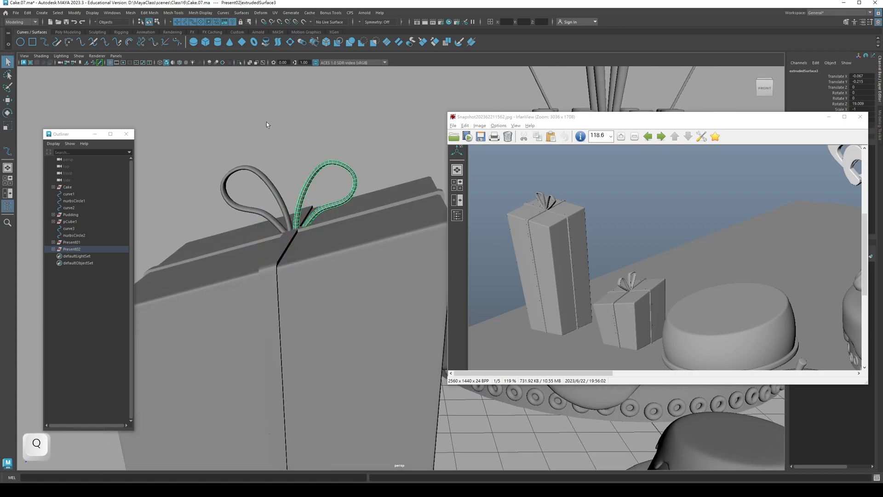
Step: Fine-tune the height of the bow loops so they sit on the slanted top of Present02
left_click(266, 122)
scroll(293, 213, "down", 4)
left_click_drag(293, 213, 302, 255, "alt")
left_click(332, 222)
right_click_drag(302, 255, 341, 280, "alt")
mouse_move(341, 281)
left_mouse_down("alt")
mouse_move(337, 217)
mouse_move(329, 231)
mouse_move(346, 269)
left_mouse_up("alt")
scroll(299, 202, "down", 2)
left_click(291, 190)
left_click_drag(292, 190, 269, 217, "alt")
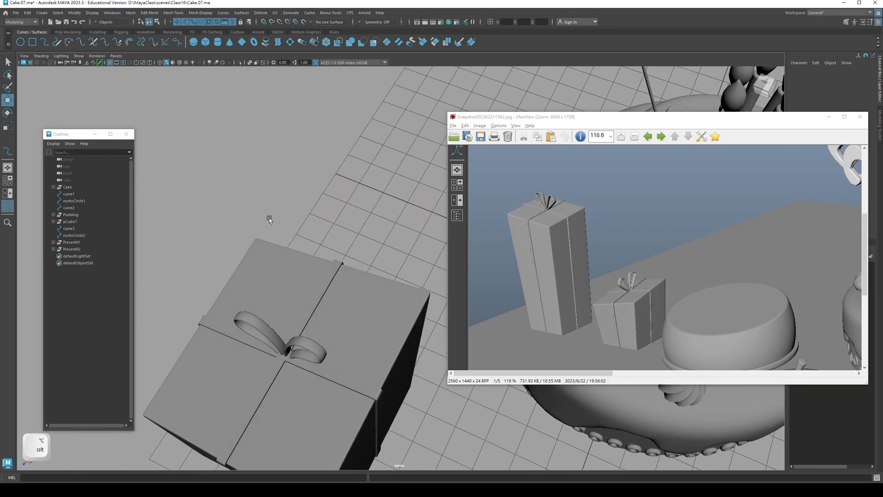
Step: Select both bow loops of Present02 and shift them along Z to 0.131 over the ribbon crossing
left_click(284, 352)
key("w")
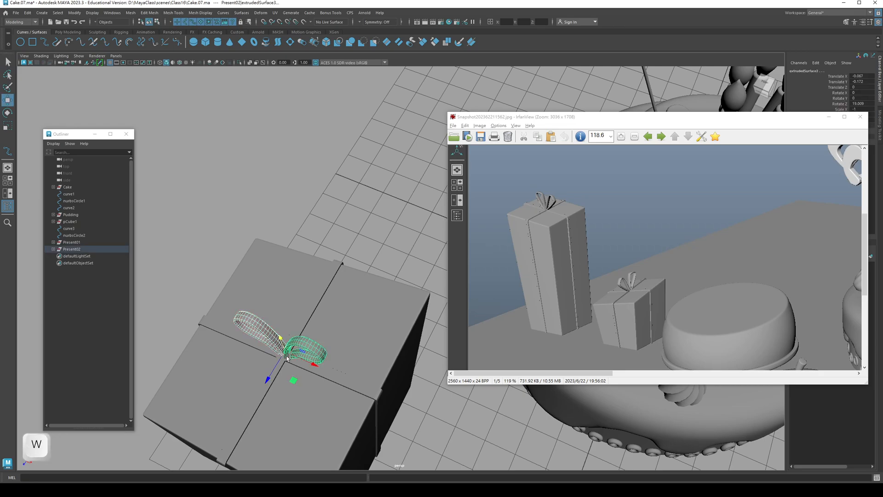
left_click_drag(272, 375, 418, 327, "alt")
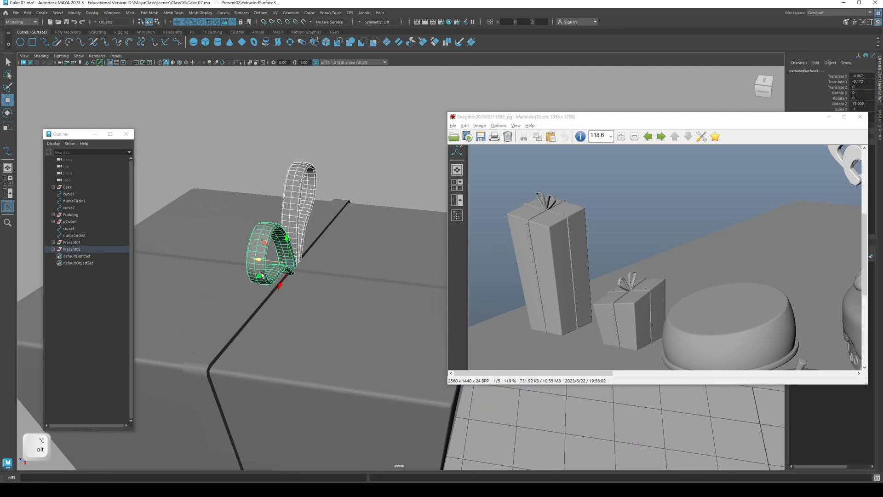
left_click_drag(260, 259, 254, 258)
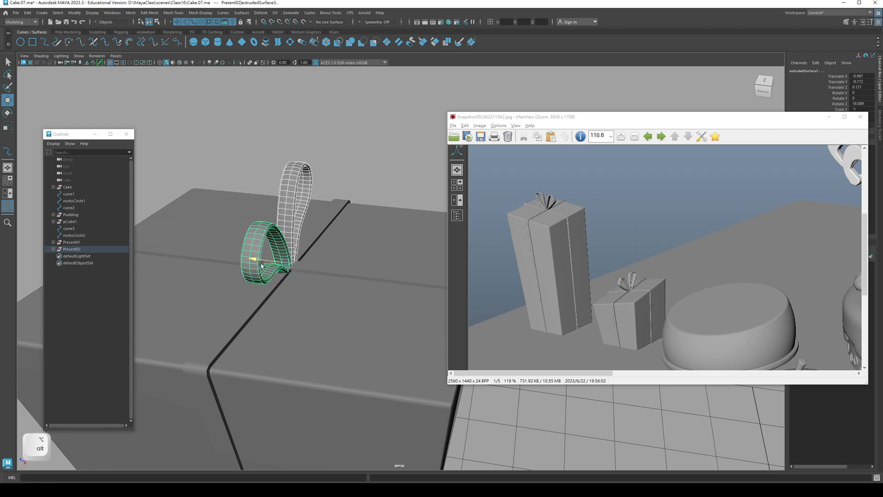
key("q")
left_click(281, 176)
scroll(281, 175, "down", 6)
left_click_drag(281, 176, 324, 214, "alt")
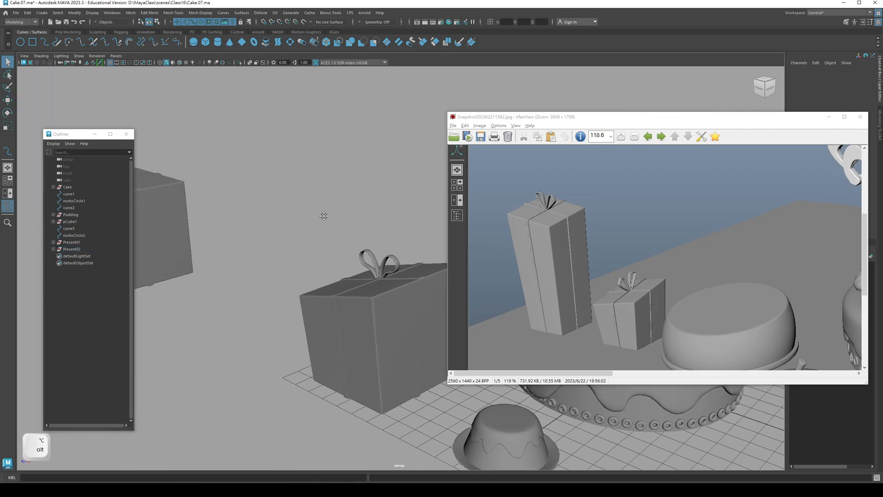
middle_click_drag(325, 215, 256, 209, "alt")
left_click_drag(257, 209, 347, 339, "alt")
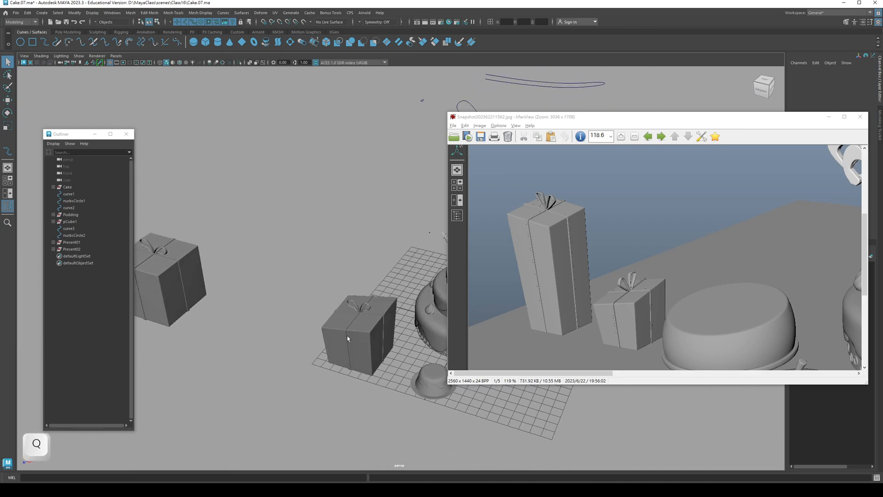
Step: Duplicate the Present01 group and move the copy behind Present02, beside the cake
left_click(72, 249)
middle_click_drag(313, 321, 359, 328, "alt")
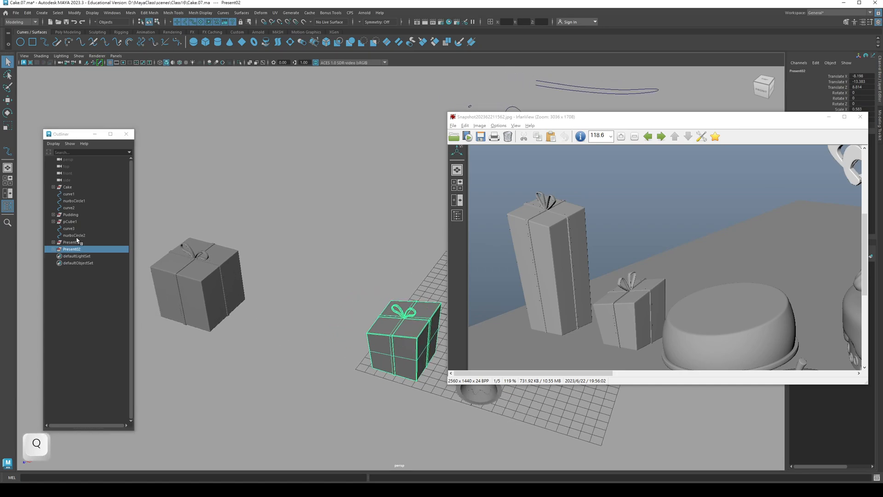
left_click(74, 242)
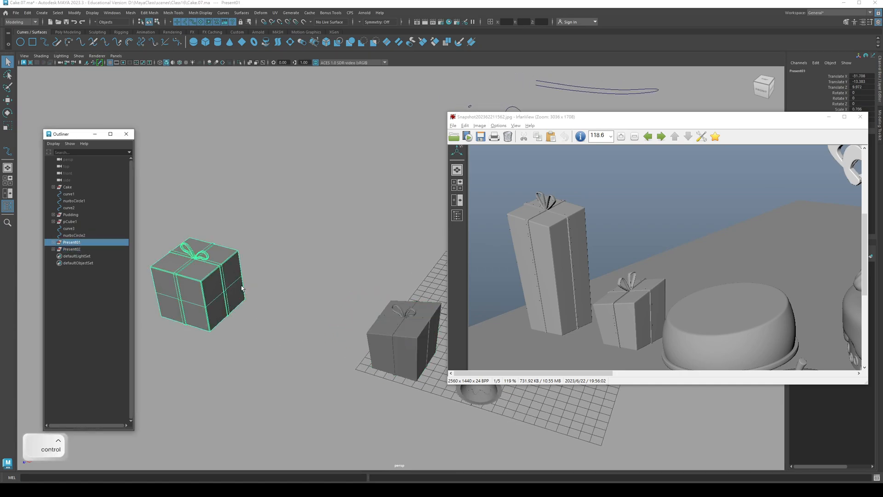
key("ctrl+d")
key("w")
left_click_drag(209, 325, 409, 303)
left_click_drag(282, 251, 303, 224, "alt")
key("q")
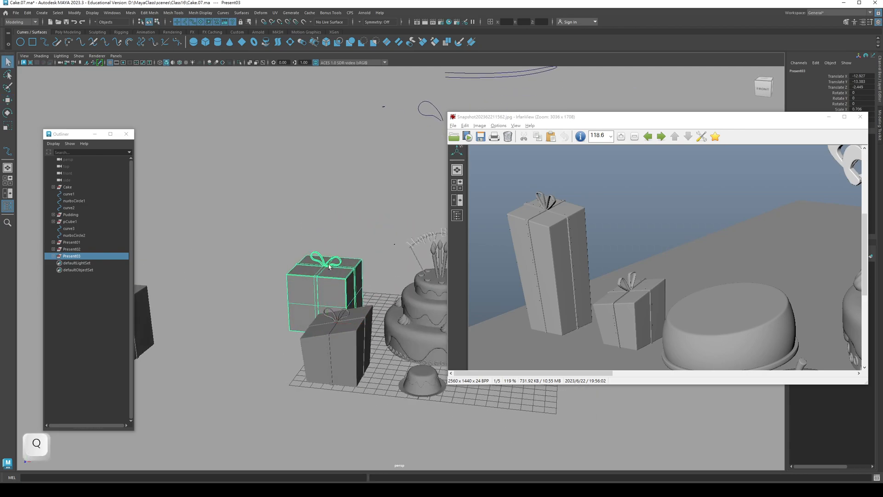
Step: Select both bow loops of Present03 and move them straight up, well clear of the box
right_click_drag(271, 230, 299, 238, "alt")
middle_click_drag(299, 238, 313, 239, "alt")
left_click_drag(314, 239, 322, 252, "alt")
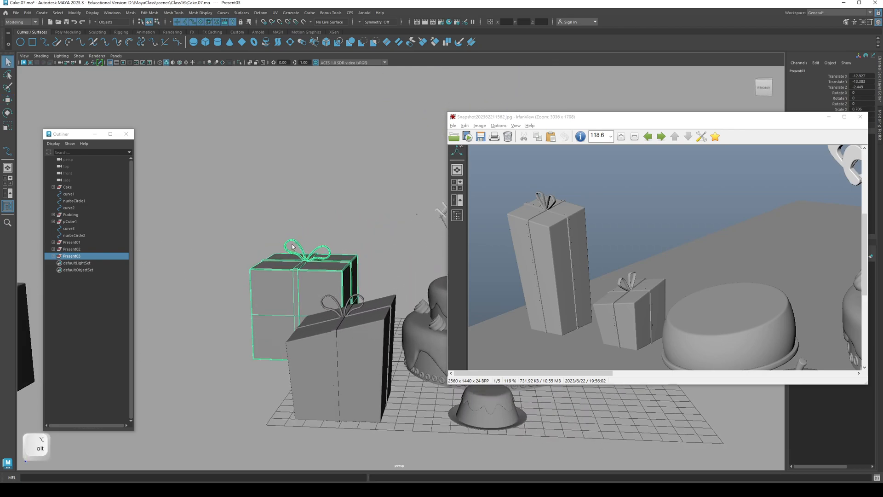
left_click(322, 252, "shift")
left_click(303, 248, "shift")
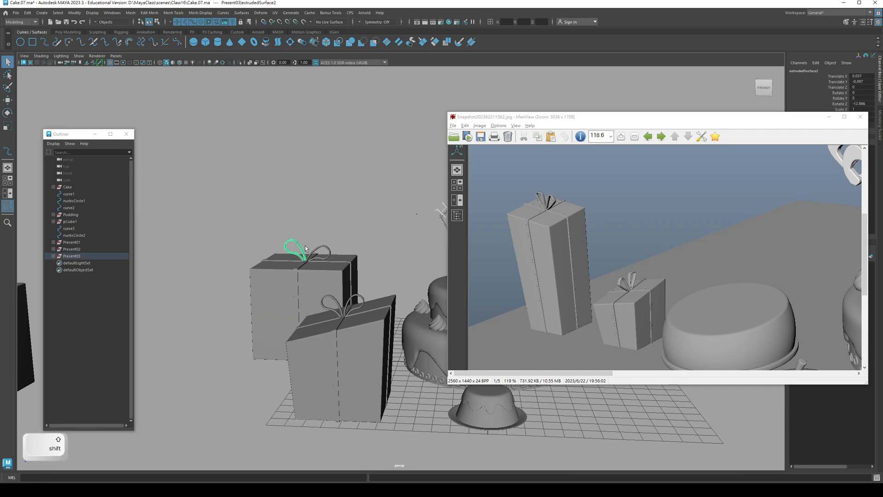
left_click(315, 247, "shift")
key("w")
left_click_drag(308, 224, 307, 216)
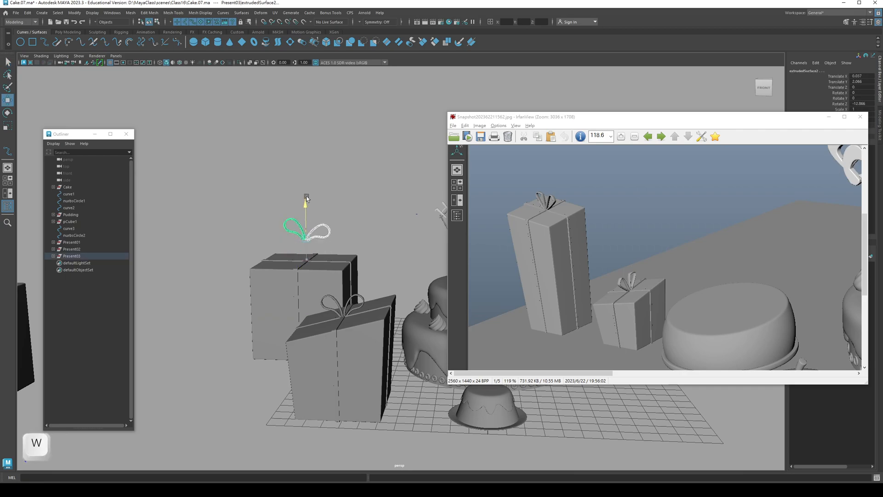
left_click_drag(315, 262, 303, 280, "alt")
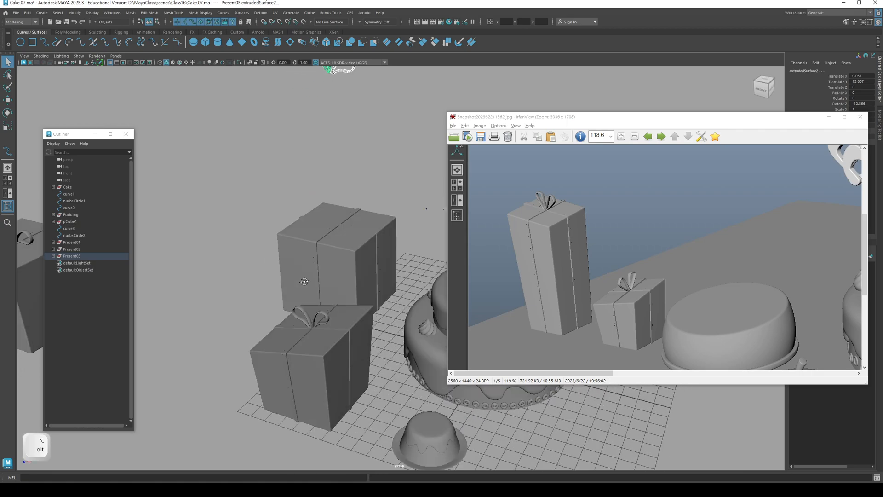
Step: Select the Present03 box and ribbon and add a Lattice deformer to them
middle_click_drag(308, 230, 292, 278, "alt")
right_click_drag(292, 278, 332, 280, "alt")
left_click(790, 123)
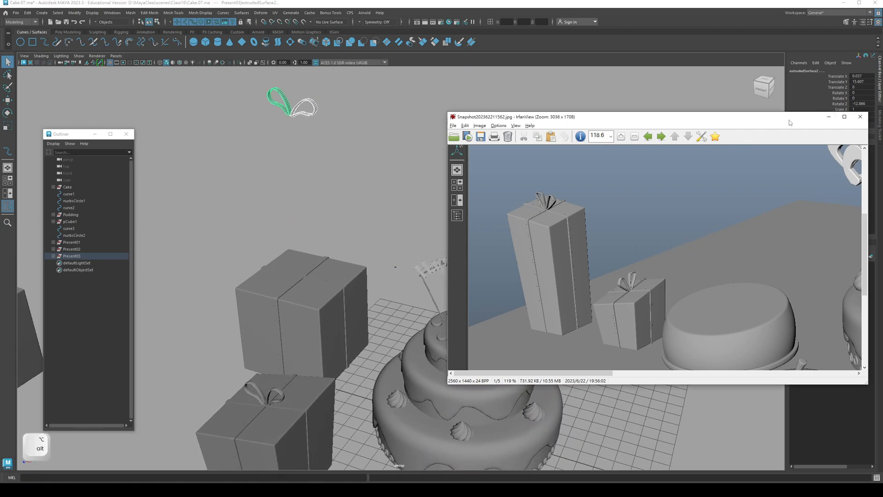
left_click(285, 299)
left_click_drag(285, 299, 272, 296, "alt")
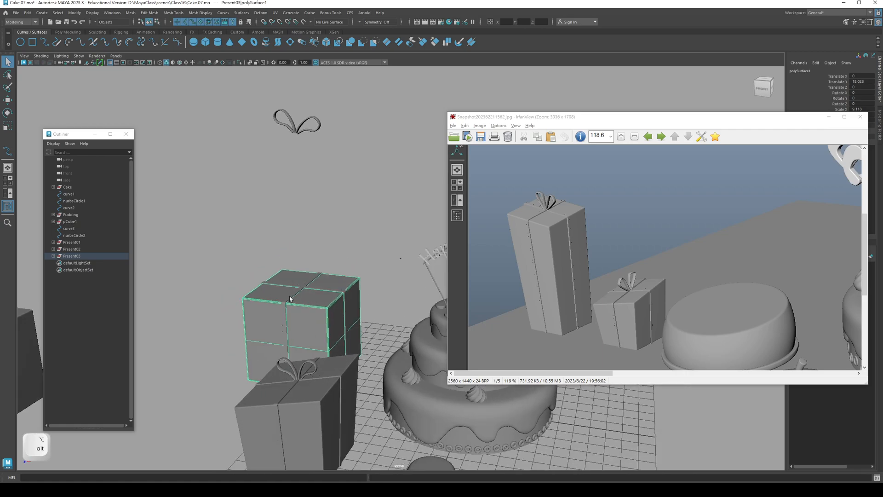
left_click(307, 297, "shift")
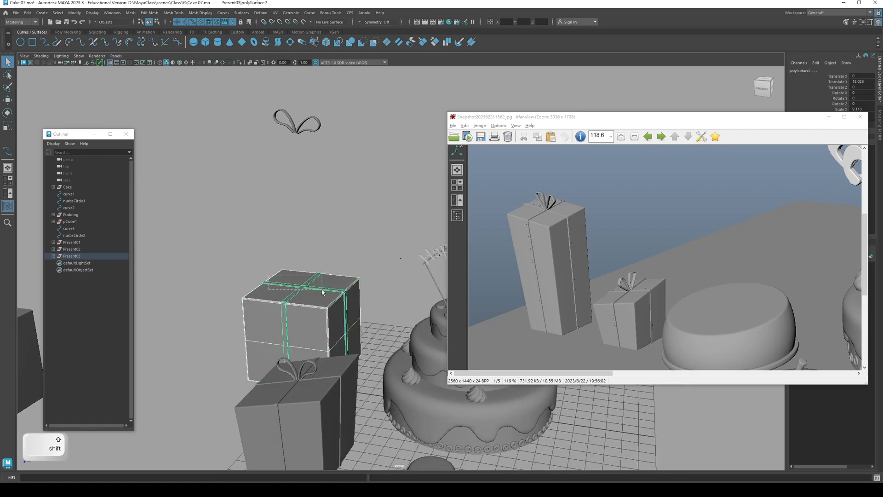
left_click_drag(261, 274, 276, 313)
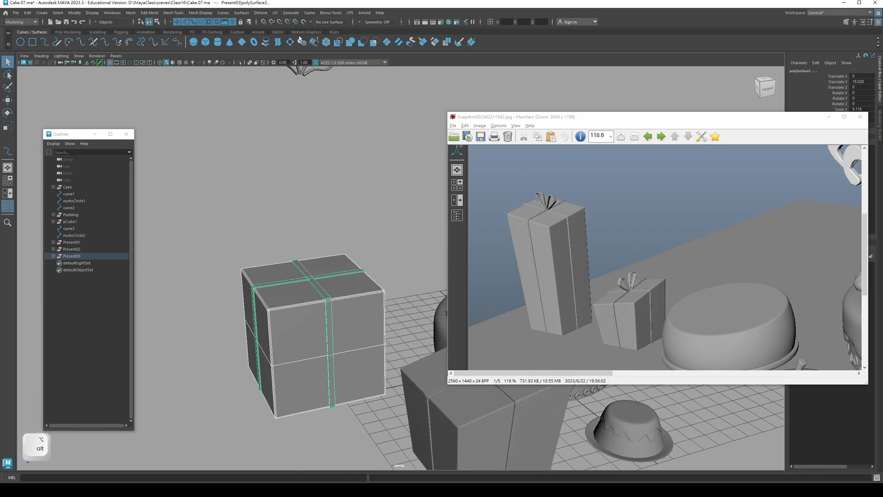
left_click(259, 13)
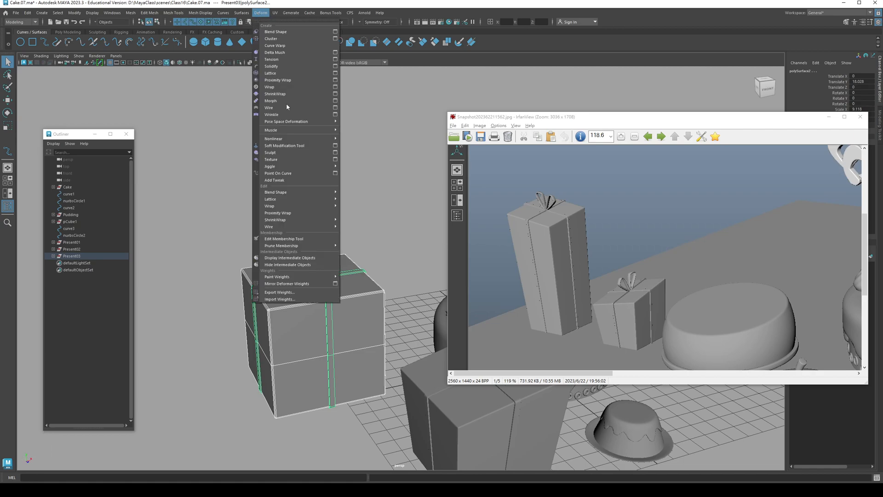
left_click(280, 74)
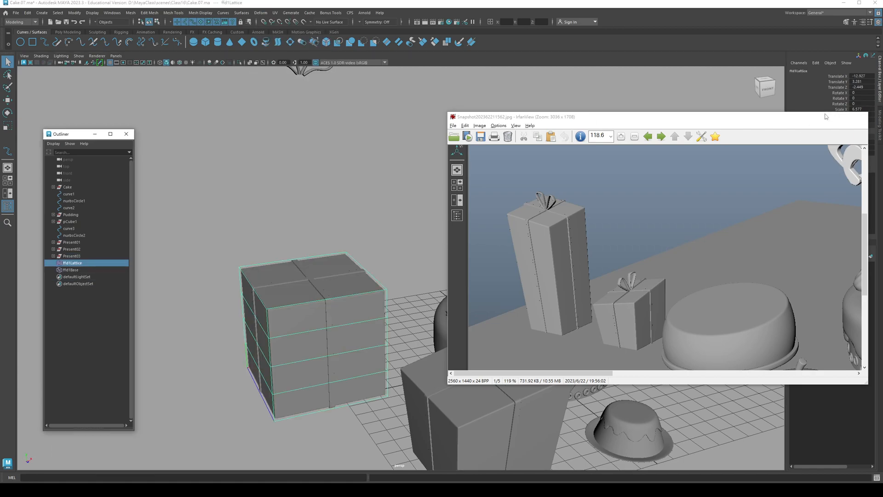
Step: Set the lattice's T Divisions to 2
left_click(862, 147)
type("2")
key("Return")
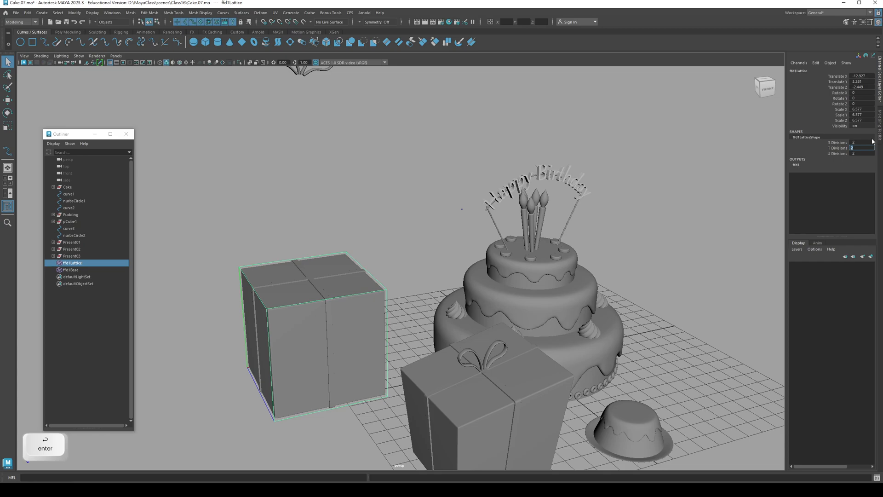
Step: Switch the lattice to point editing and raise its top points to stretch the present into a tall box
left_click_drag(590, 227, 286, 217, "alt")
right_click_drag(286, 216, 281, 192)
left_click_drag(282, 192, 253, 258, "alt")
left_click_drag(398, 280, 399, 280)
key("w")
left_click_drag(399, 280, 297, 146, "alt")
left_click_drag(320, 185, 227, 304)
Step: Select the lattice's bottom points and scale them inward so the present tapers towards its base
key("q")
left_click_drag(380, 388, 325, 393)
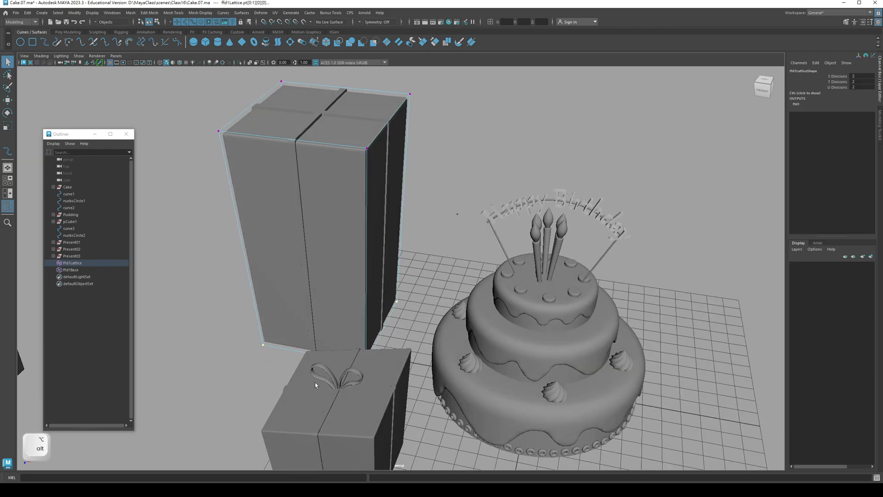
key("r")
key("4")
left_click_drag(322, 319, 412, 257, "alt")
key("q")
key("5")
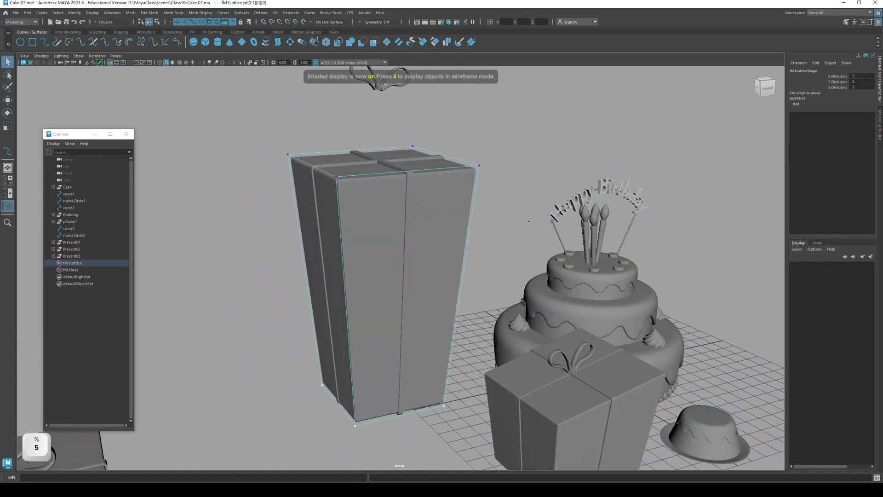
Step: Bring up the reference image and move individual top corner points of the lattice to make the present's top slightly uneven
key("alt+Tab")
middle_click_drag(363, 276, 294, 268, "alt")
left_click_drag(368, 209, 298, 236, "alt")
key("q")
left_click_drag(354, 158, 247, 184)
key("q")
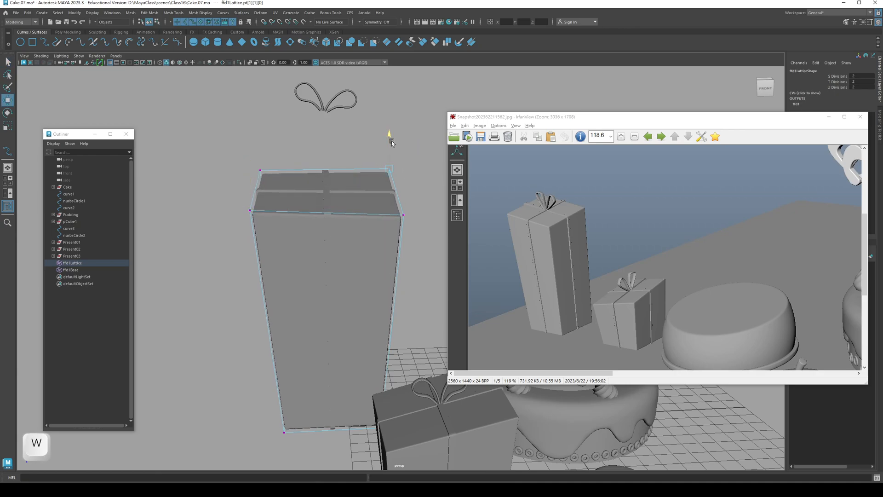
left_click_drag(391, 141, 391, 134)
key("q")
key("w")
left_click_drag(247, 184, 310, 182)
Step: Select the tall present's box and ribbon pieces and delete their history to bake in the lattice deformation
left_click(310, 182)
left_click(332, 180)
left_click(296, 194, "shift")
left_click(17, 13)
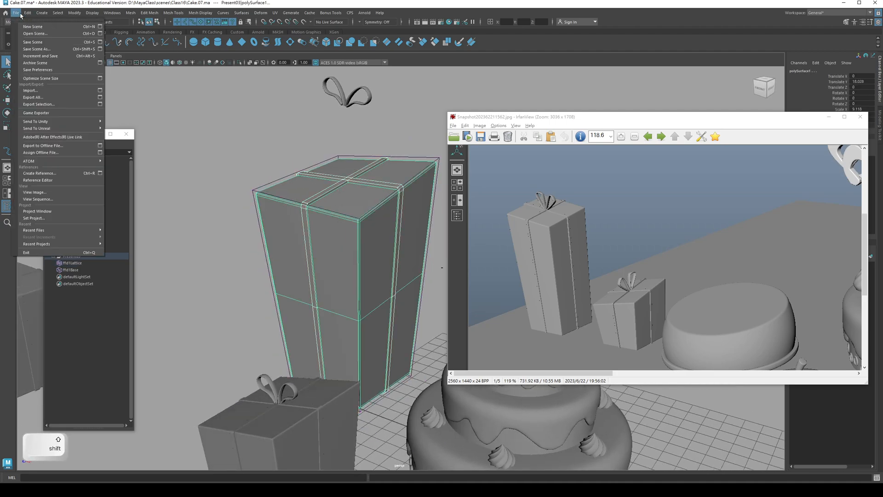
mouse_move(28, 12)
mouse_move(55, 96)
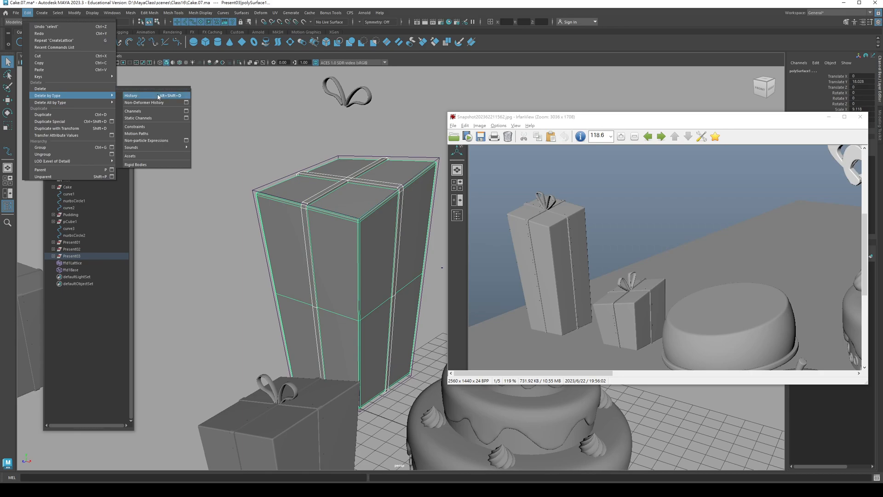
left_click(132, 95)
Step: Lower the floating bow onto the top of the tall present and adjust its placement at the ribbon crossing
left_click(347, 108)
key("w")
left_click_drag(348, 108, 349, 164)
left_click(295, 169)
left_click_drag(294, 170, 391, 191, "alt")
middle_click_drag(391, 191, 450, 203, "alt")
left_click_drag(367, 212, 373, 177, "alt")
key("q")
left_click(353, 172)
key("e")
key("q")
left_click(366, 121)
Step: Hide the reference image and move the Present01 group to a spot behind the cake
right_click_drag(350, 138, 230, 189, "alt")
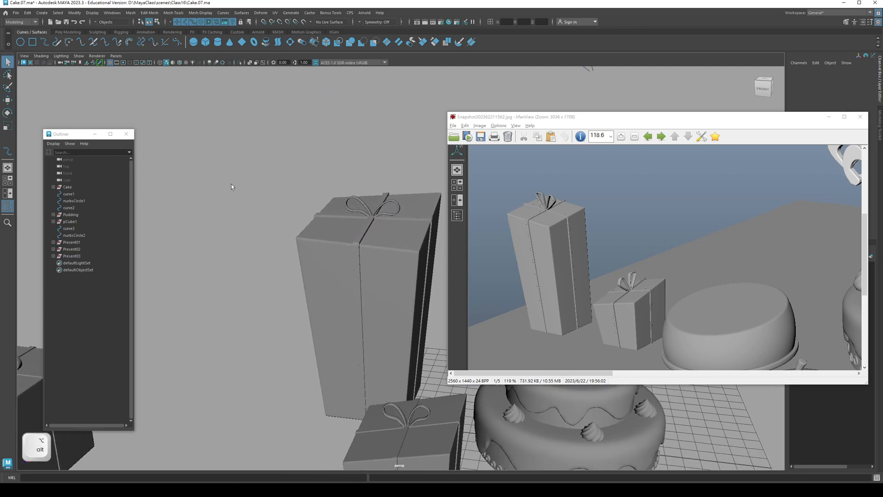
middle_click_drag(407, 272, 368, 205, "alt")
right_click_drag(368, 205, 318, 203, "alt")
middle_click_drag(318, 203, 312, 214, "alt")
left_click_drag(312, 214, 298, 244, "alt")
right_click_drag(298, 244, 226, 237, "alt")
middle_click_drag(226, 237, 265, 241, "alt")
left_click(79, 242)
key("w")
left_click_drag(240, 252, 251, 282, "alt")
middle_click_drag(328, 279, 352, 299, "alt")
left_click(829, 117)
left_click_drag(351, 299, 352, 290, "alt")
left_click_drag(220, 334, 430, 267)
key("q")
scroll(395, 235, "up", 3)
key("w")
key("q")
scroll(467, 263, "down", 3)
right_click_drag(429, 266, 435, 265, "alt")
left_click(286, 183)
left_click_drag(287, 183, 293, 182, "alt")
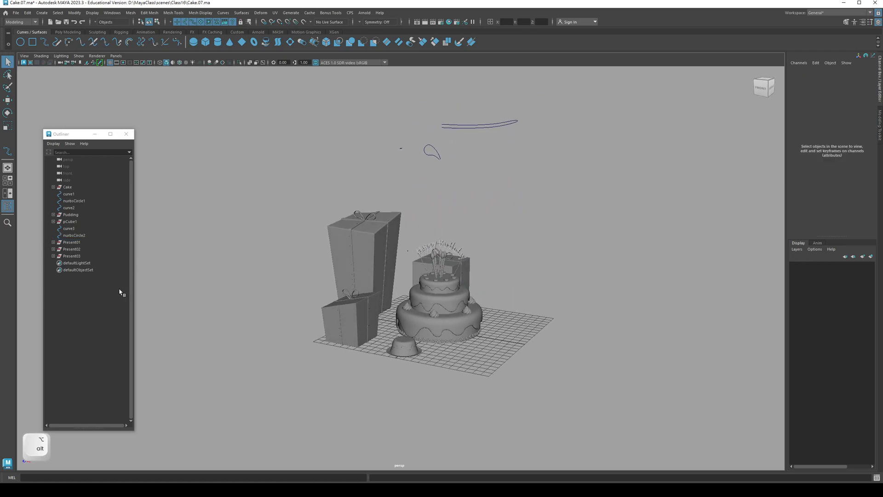
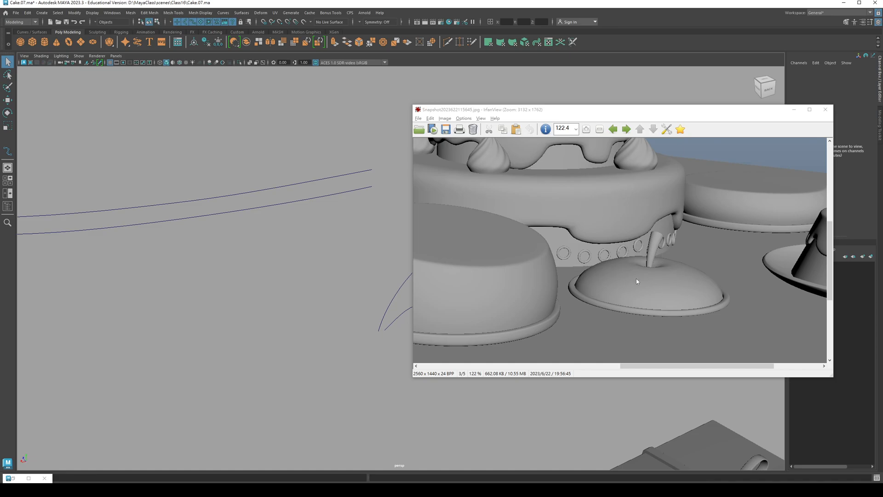
Step: Hide the reference image, create a polygon sphere and raise it above the cake to about Y 13.8
left_click(791, 111)
left_click(309, 182)
scroll(255, 182, "down", 3)
middle_click_drag(254, 182, 223, 175, "alt")
scroll(309, 209, "down", 1)
left_click_drag(222, 177, 230, 180, "alt")
key("q")
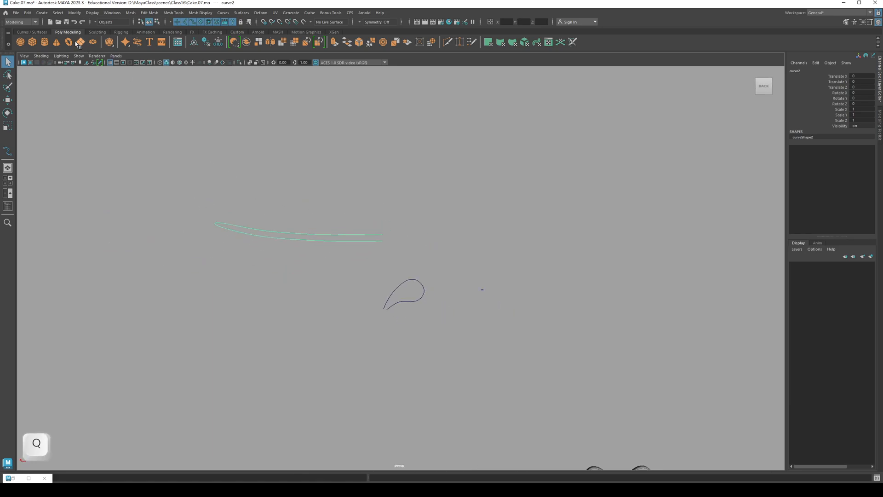
left_click(51, 88)
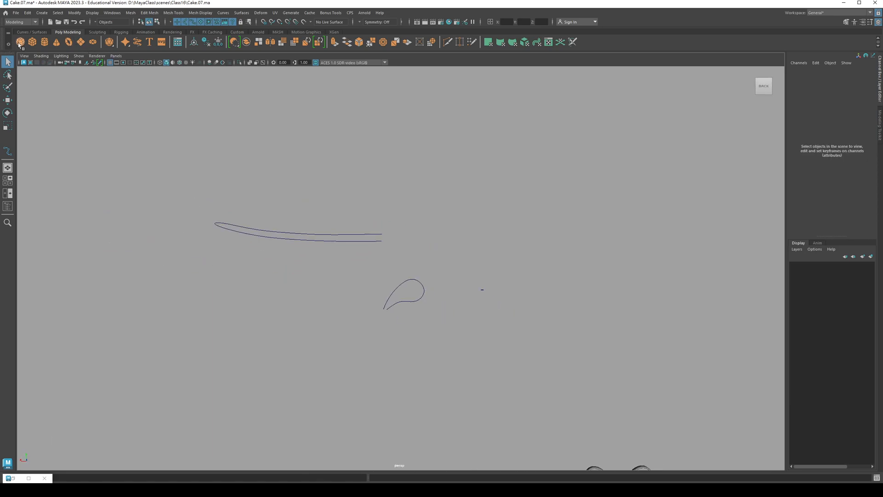
left_click(20, 42)
scroll(399, 316, "down", 5)
key("w")
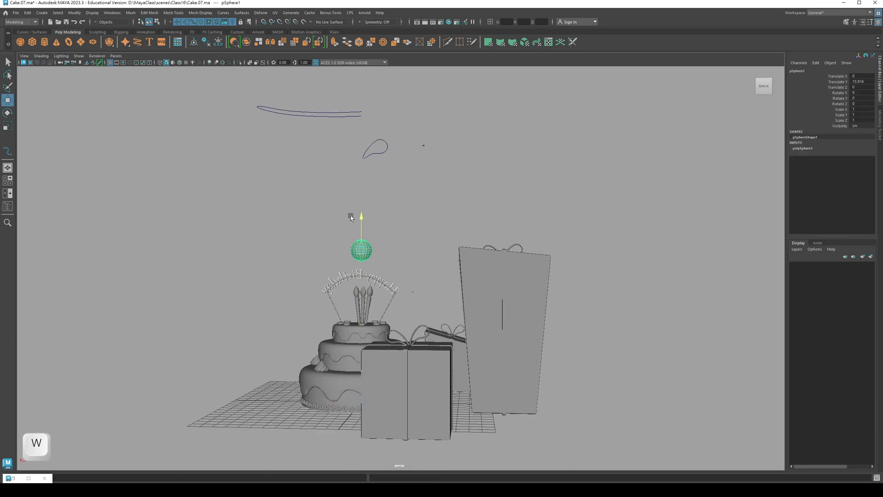
Step: Scale the sphere to about 2.15 in X and Z and 1.27 in Y, and raise it to about Y 15.64
left_click_drag(368, 235, 389, 234)
left_click_drag(362, 205, 338, 206)
scroll(338, 206, "up", 5)
middle_click_drag(337, 206, 394, 243, "alt")
left_click_drag(381, 235, 382, 231)
scroll(356, 230, "up", 4)
mouse_move(328, 255)
left_mouse_down("alt")
mouse_move(356, 243)
mouse_move(337, 248)
left_mouse_up("alt")
key("q")
Step: In the front view, select the flattened sphere's faces from just above the middle downward and delete them, leaving a shallow dome
key("space")
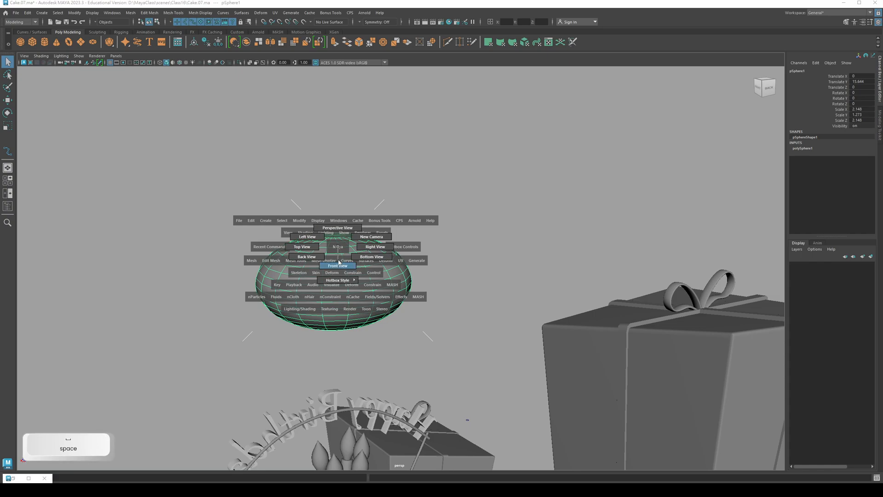
left_click_drag(339, 262, 338, 265)
key("f")
right_click_drag(416, 307, 372, 284, "alt")
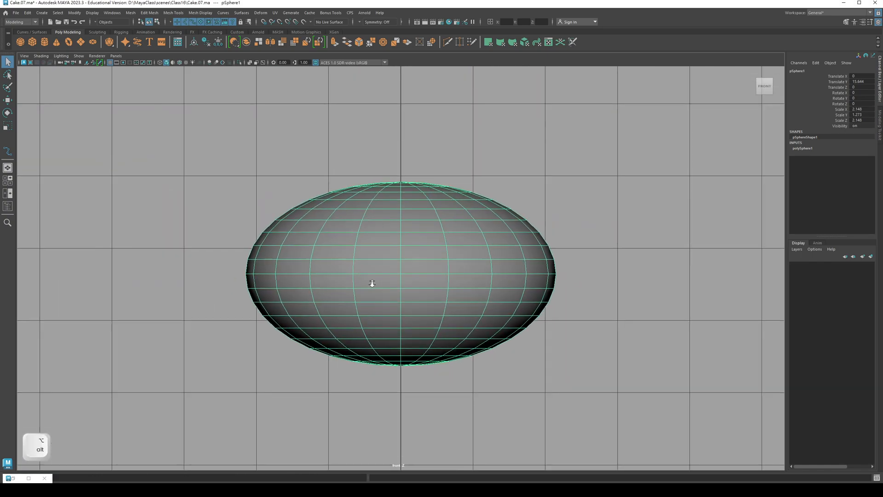
right_click_drag(373, 237, 373, 251)
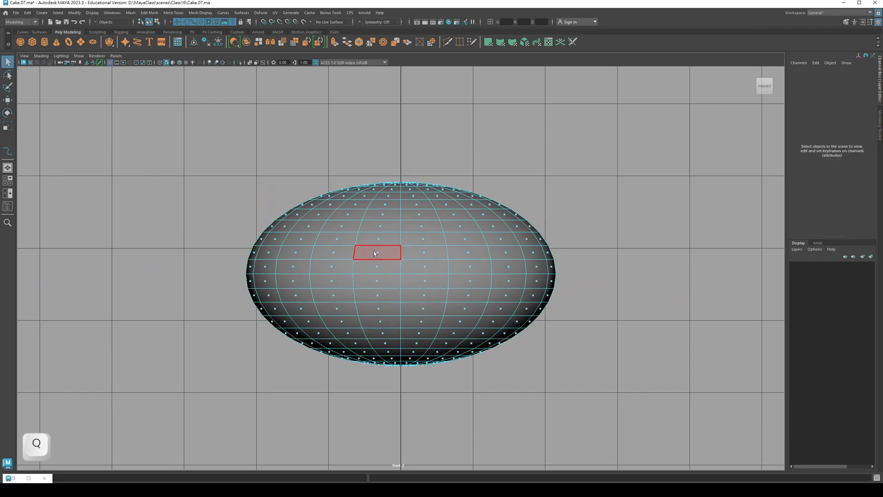
left_click_drag(232, 250, 643, 392)
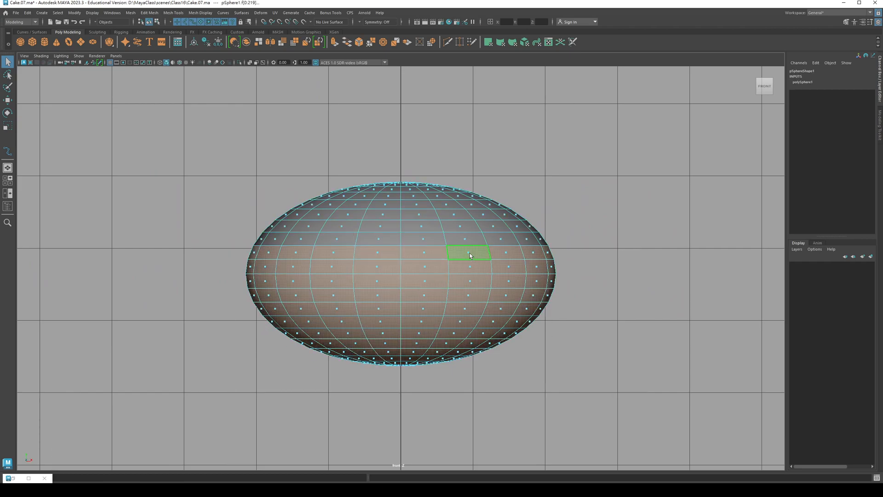
middle_click_drag(416, 229, 416, 256, "alt")
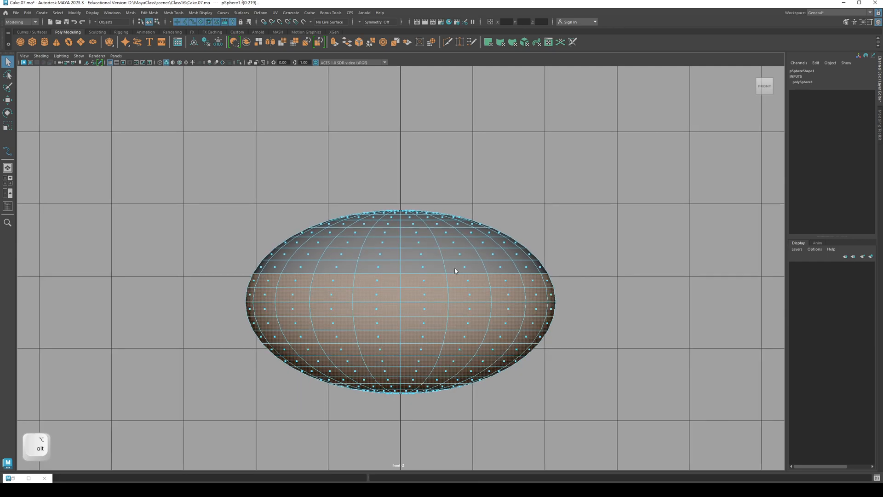
key("Delete")
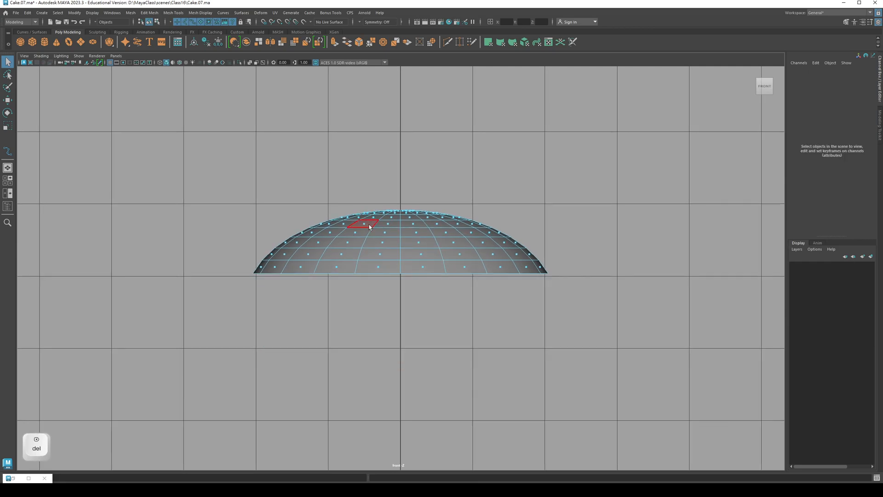
key("F8")
left_click(272, 214)
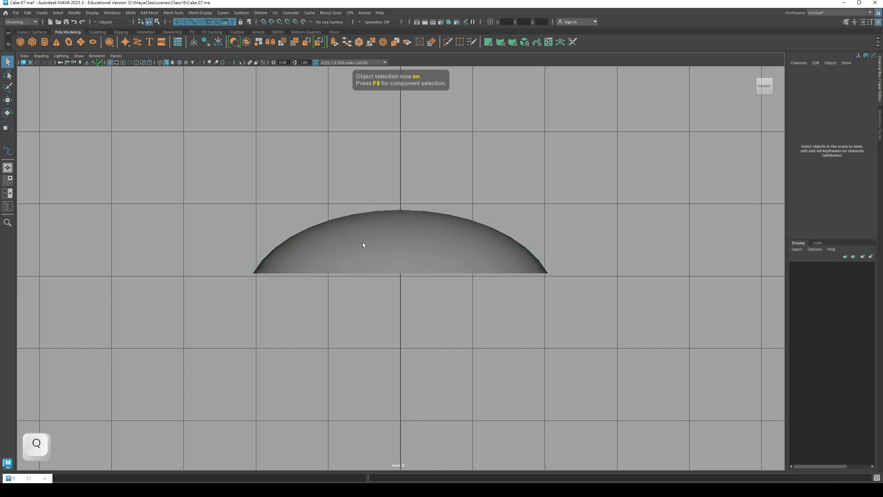
Step: In the perspective view, select the dome's top centre vertex, turn on smooth preview and enable soft selection
left_click(376, 242)
key("space")
left_click_drag(377, 242, 370, 204)
right_click_drag(370, 207, 408, 282, "alt")
right_click_drag(402, 247, 382, 248)
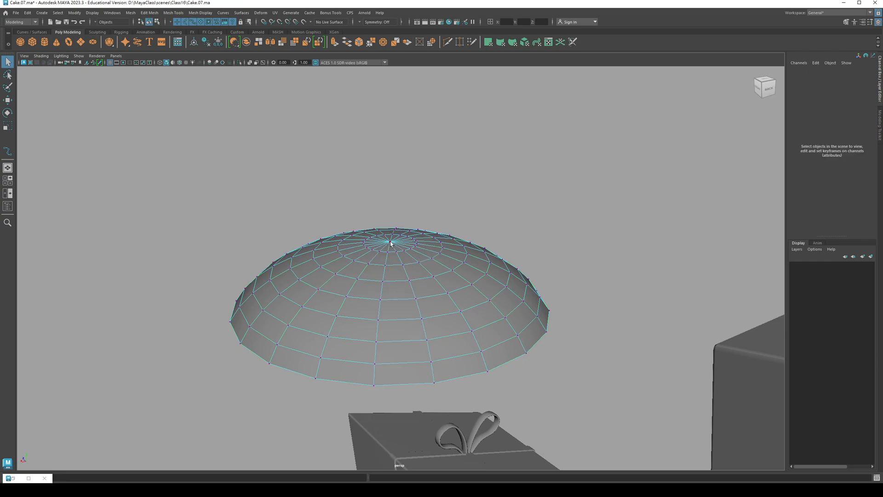
left_click(391, 243)
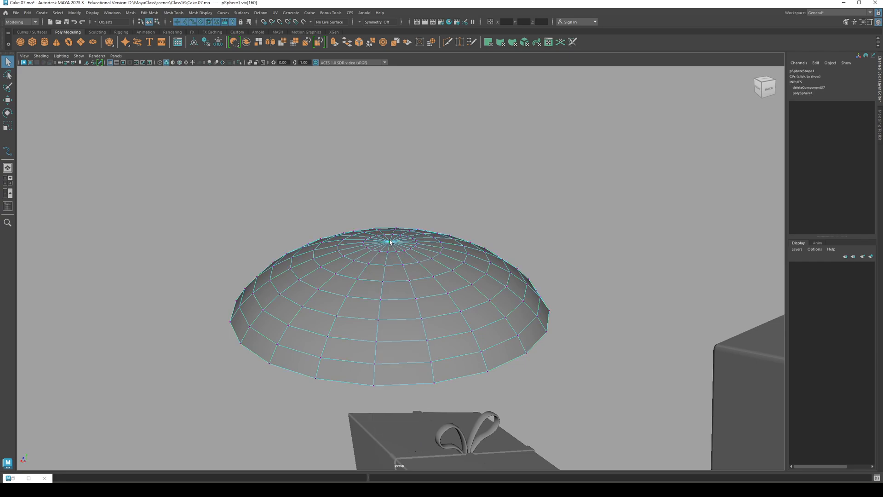
key("2")
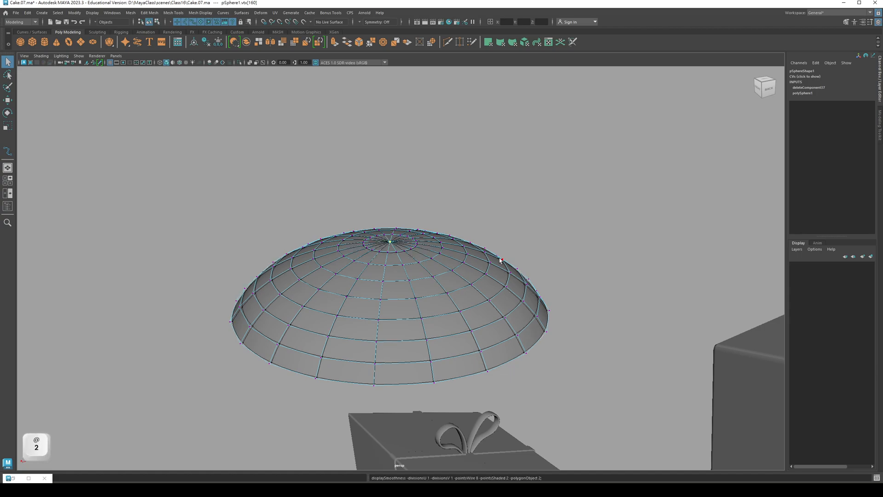
key("w")
key("3")
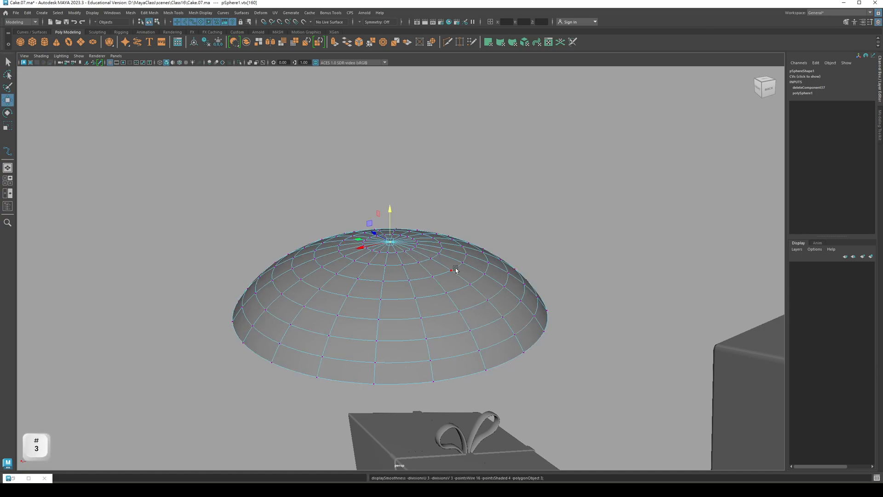
key("b")
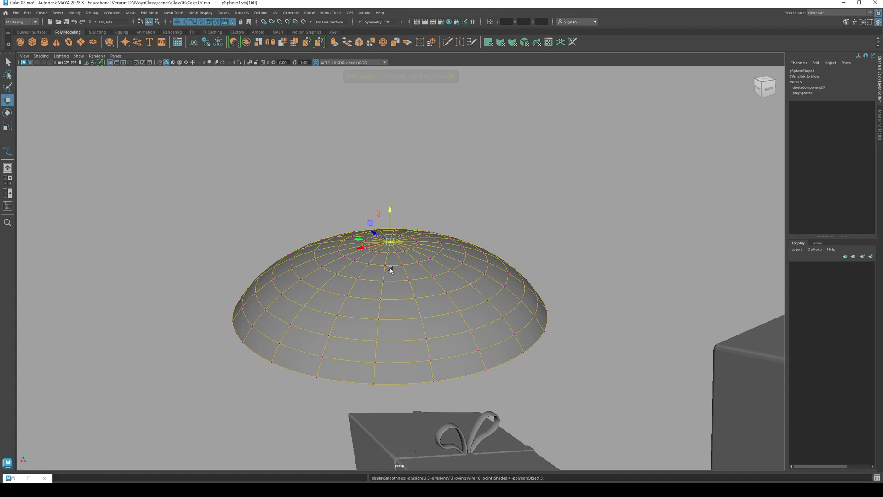
Step: Try to move the dome's top vertex vertically with soft selection, and undo the change
left_click_drag(399, 277, 394, 290, "alt")
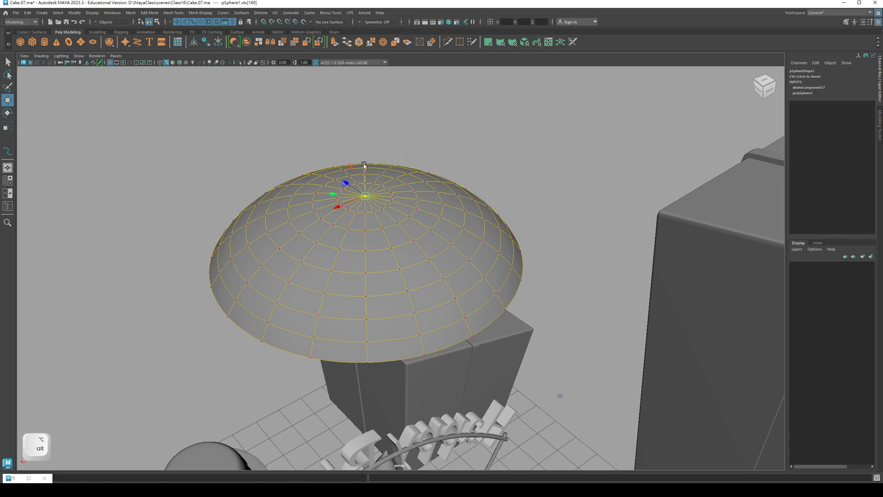
left_click_drag(363, 168, 385, 187, "alt")
left_click_drag(381, 233, 367, 189, "alt")
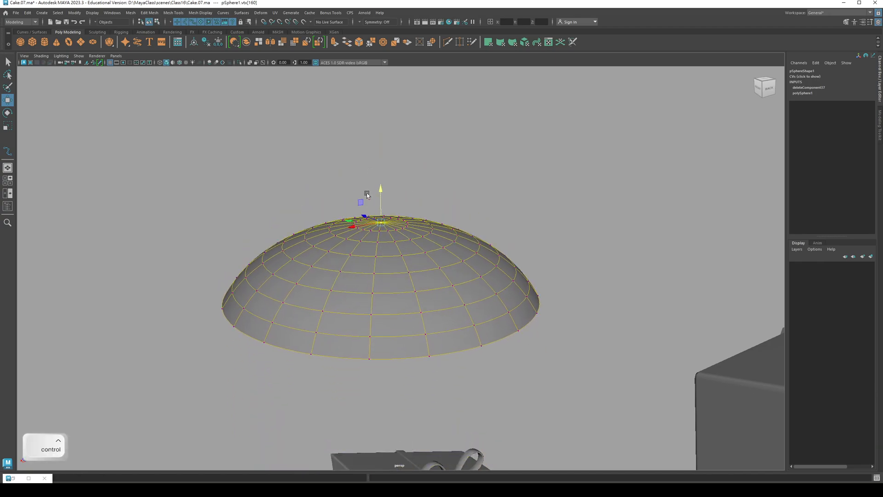
key("ctrl+z")
Step: Reduce the soft selection falloff around the top vertex to roughly the dome's width
scroll(405, 296, "down", 3)
left_click_drag(405, 295, 425, 267, "alt")
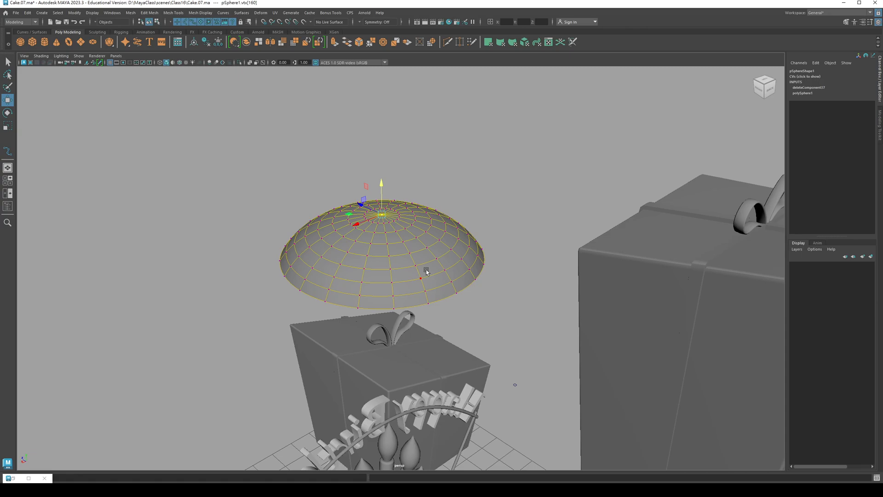
left_click_drag(365, 222, 413, 241, "alt")
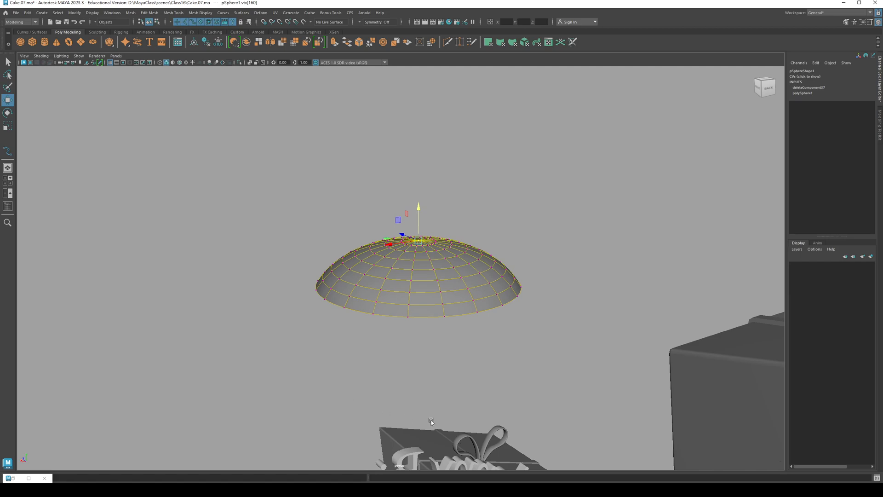
left_click_drag(454, 318, 494, 333, "alt")
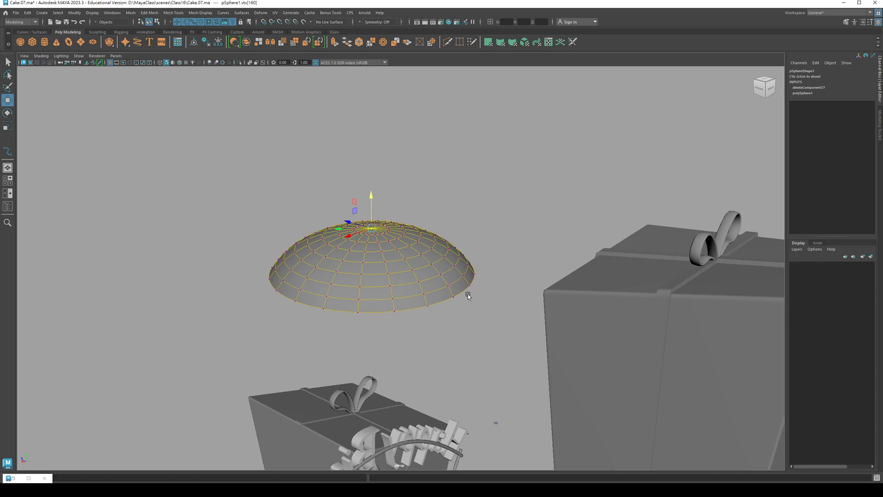
key("b")
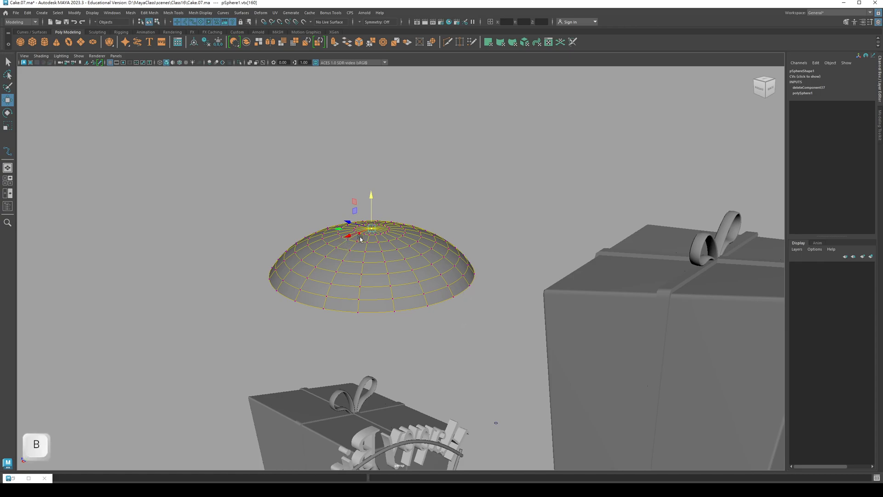
left_click_drag(362, 239, 468, 271)
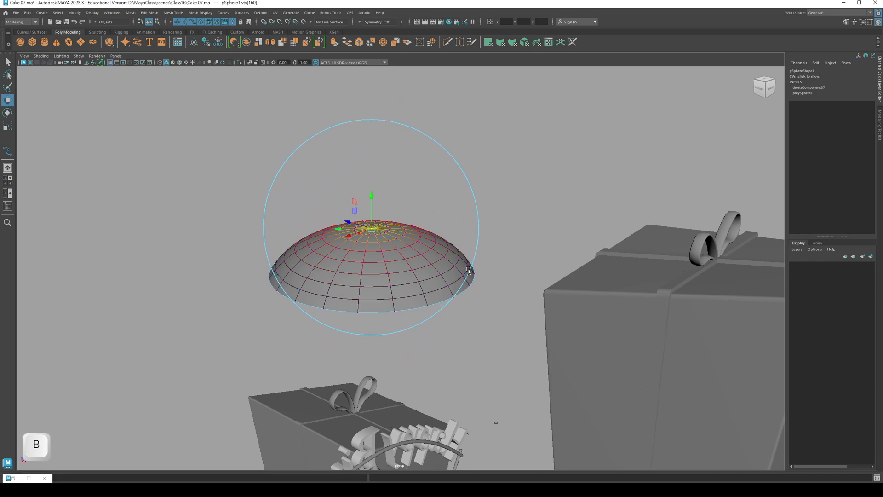
Step: Narrow the soft selection falloff further and push the top vertex down to form a dimple in the dome
left_click_drag(385, 258, 319, 193, "alt")
middle_click_drag(322, 202, 330, 217)
mouse_move(330, 217)
left_mouse_down("alt")
mouse_move(390, 244)
mouse_move(329, 223)
left_mouse_up("alt")
key("b")
middle_click_drag(321, 243, 375, 249)
left_click_drag(330, 207, 399, 236)
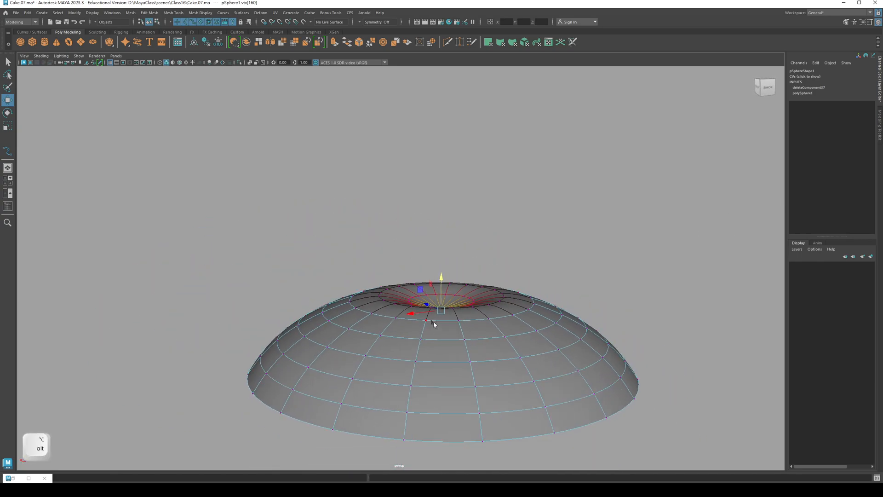
Step: Return to object mode, check the dimpled dome with and without smooth preview, and compare it with the reference image
key("F8")
left_click(412, 285)
left_click(420, 316)
left_click_drag(420, 316, 350, 240, "alt")
key("3")
key("1")
left_click(280, 197)
key("q")
key("alt+Tab")
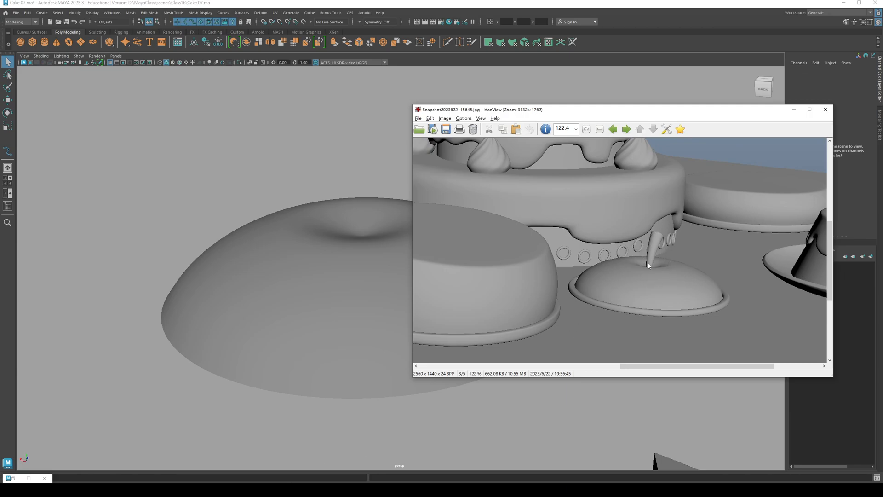
left_click(792, 112)
Step: Create a polygon cylinder in the front view and raise it vertically to just above the dome
left_click_drag(465, 211, 413, 239, "alt")
key("space")
middle_click_drag(446, 250, 399, 308, "alt")
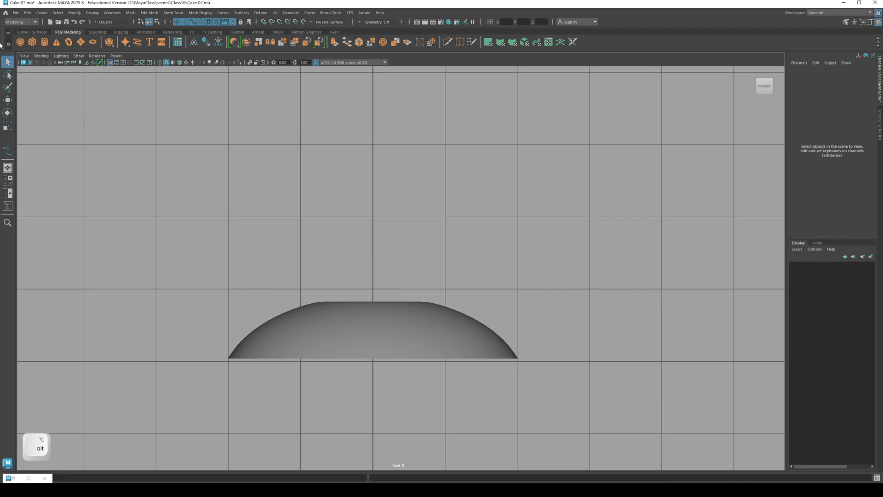
left_click(45, 45)
key("w")
scroll(345, 359, "down", 5)
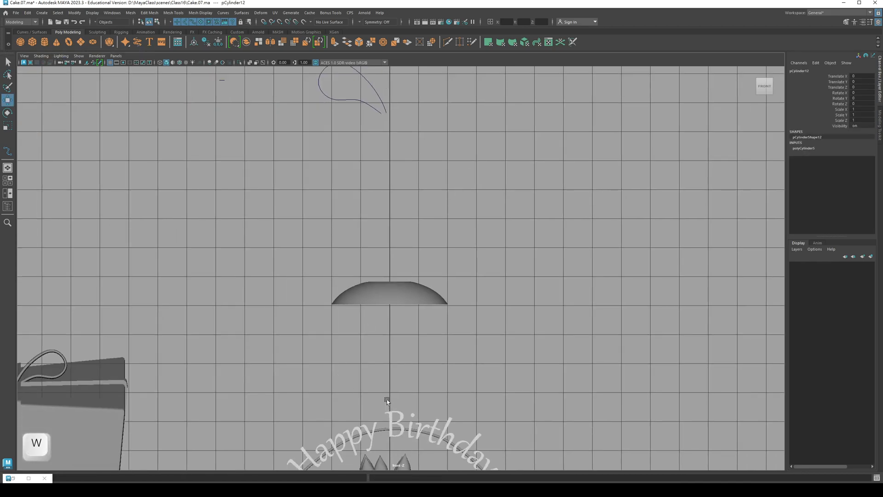
scroll(387, 401, "down", 10)
left_click_drag(397, 399, 397, 218)
scroll(397, 230, "up", 6)
middle_click_drag(402, 238, 434, 274, "alt")
Step: Scale the cylinder down into a narrow stem standing on the dome, and set its height subdivisions to 10
key("r")
left_click_drag(424, 268, 401, 288)
mouse_move(425, 238)
left_mouse_down()
mouse_move(422, 197)
mouse_move(426, 256)
left_mouse_up()
key("w")
left_click(802, 149)
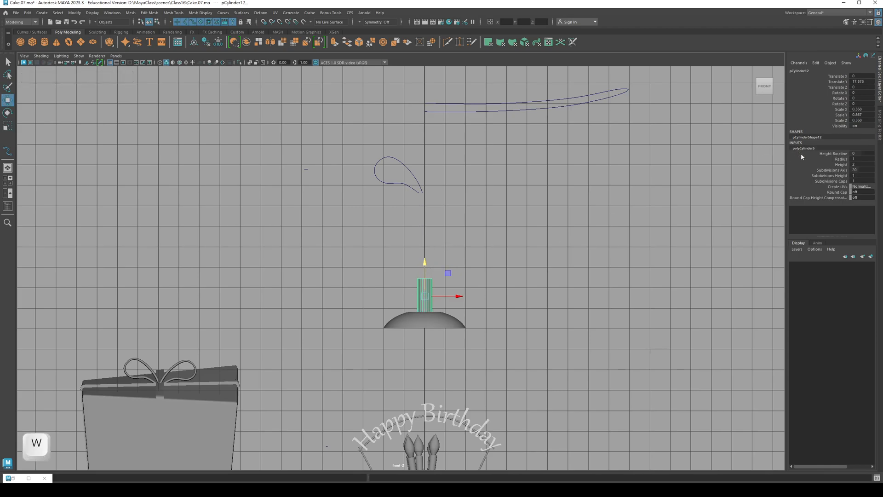
left_click(830, 175)
middle_click_drag(646, 172, 579, 193)
Step: Thin the stem cylinder further to a scale of about 0.2 in X and Z and 0.66 in Y
right_click_drag(322, 216, 468, 307, "alt")
key("r")
left_click_drag(456, 332, 438, 341)
mouse_move(460, 302)
left_mouse_down()
mouse_move(457, 291)
mouse_move(458, 312)
left_mouse_up()
key("w")
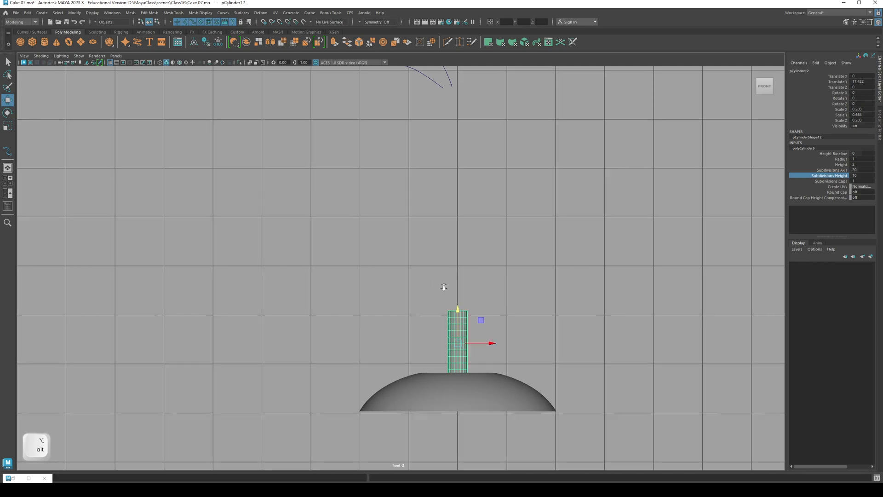
Step: Freeze the transformations of the stem cylinder
right_click_drag(436, 280, 529, 363, "alt")
middle_click_drag(529, 363, 489, 276, "alt")
right_click_drag(489, 276, 533, 309, "alt")
key("r")
key("q")
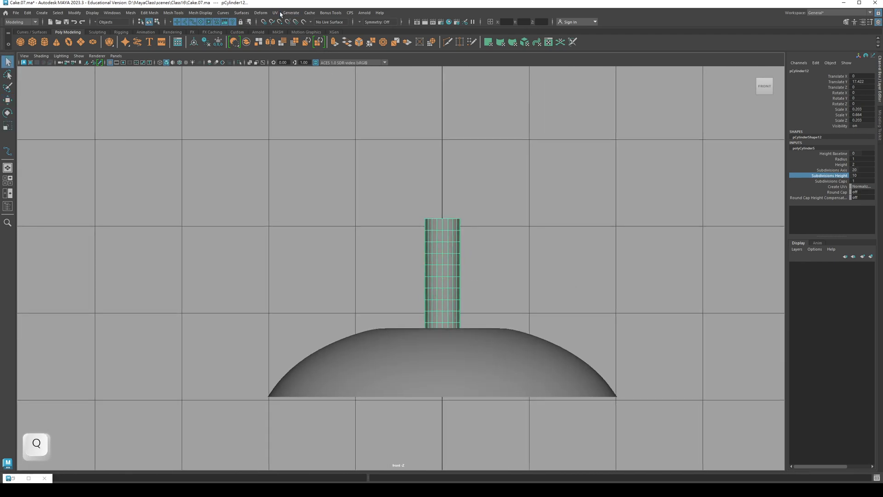
left_click(75, 13)
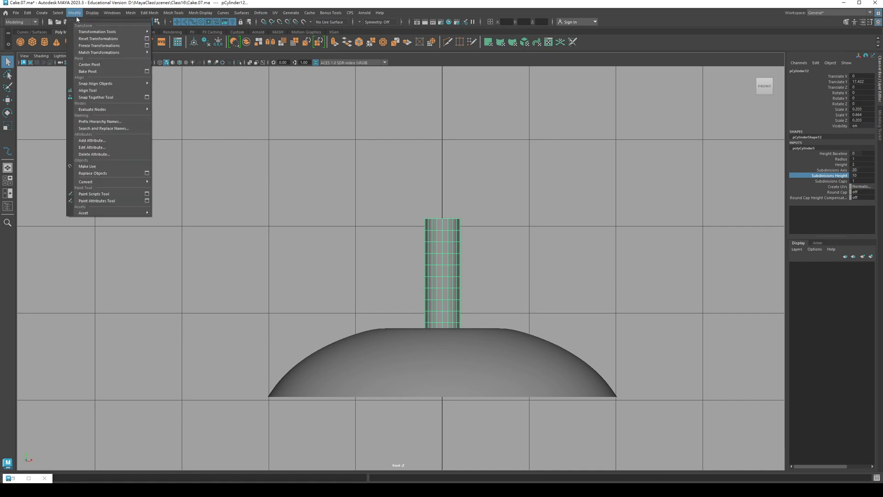
left_click(90, 46)
middle_click_drag(431, 239, 424, 207, "alt")
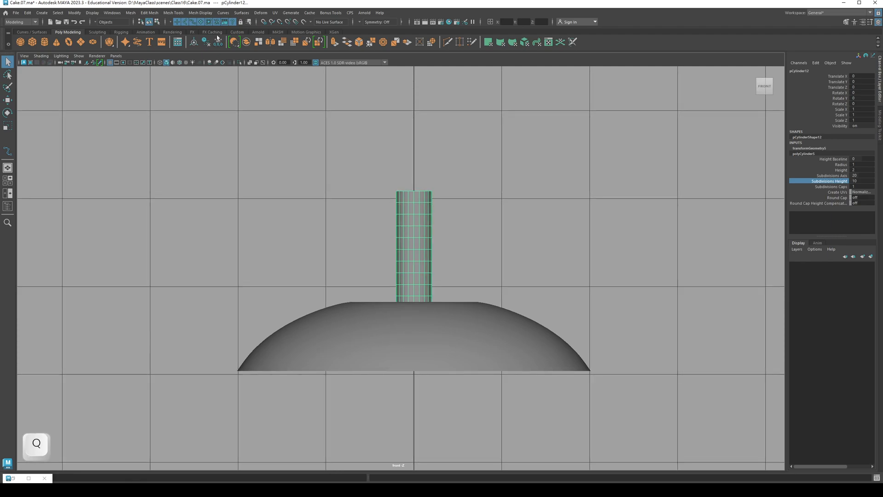
Step: Add a lattice deformer to the stem cylinder and set its T divisions to 2
left_click(260, 13)
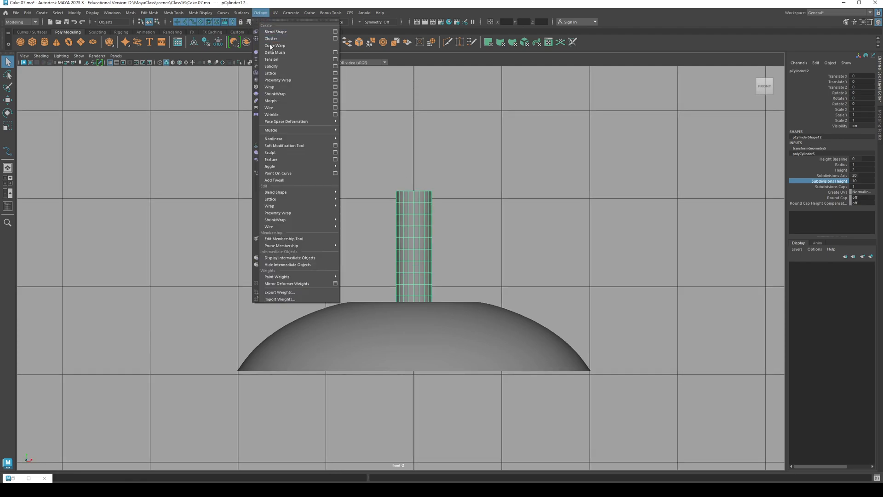
left_click(270, 73)
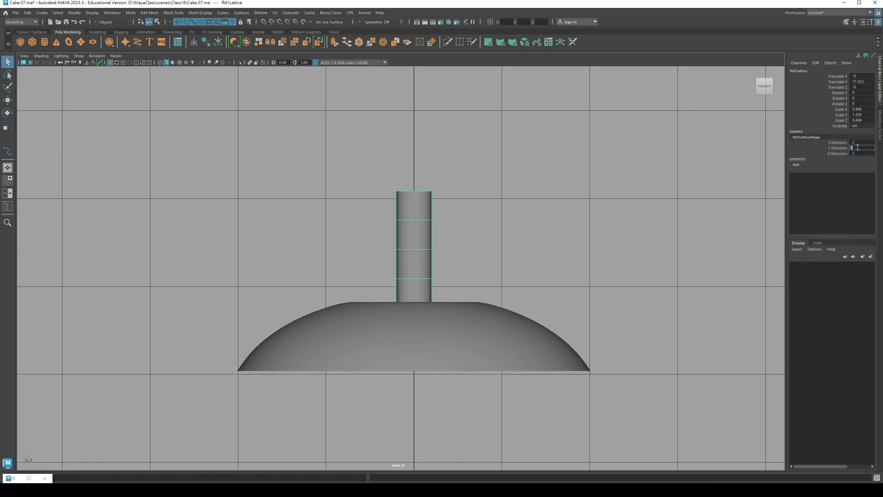
type("2")
key("Return")
Step: Scale the bottom lattice points inward so the stem tapers toward its base in the dimple
right_click_drag(423, 162, 419, 132)
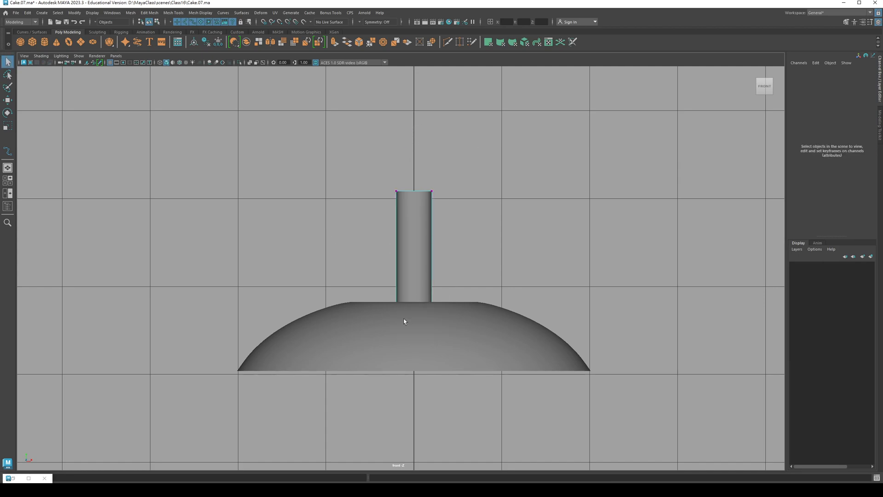
left_click_drag(382, 292, 399, 316)
key("4")
right_click_drag(399, 316, 444, 323, "alt")
left_click_drag(444, 323, 423, 317, "alt")
mouse_move(423, 317)
middle_mouse_down("alt")
mouse_move(370, 319)
mouse_move(407, 312)
middle_mouse_up("alt")
key("r")
mouse_move(390, 282)
left_mouse_down()
mouse_move(365, 293)
mouse_move(343, 283)
mouse_move(354, 267)
left_mouse_up()
key("5")
key("q")
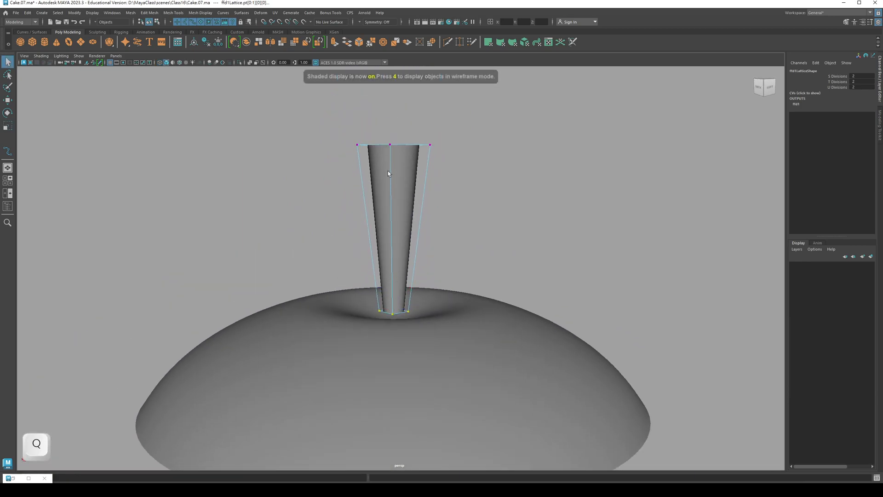
Step: Leave lattice point editing, select the stem cylinder itself, and add a nonlinear Bend deformer to it
right_click_drag(388, 171, 388, 176, "alt")
left_click_drag(334, 123, 396, 209)
left_click(392, 191)
left_click(387, 212)
key("q")
left_click(383, 212)
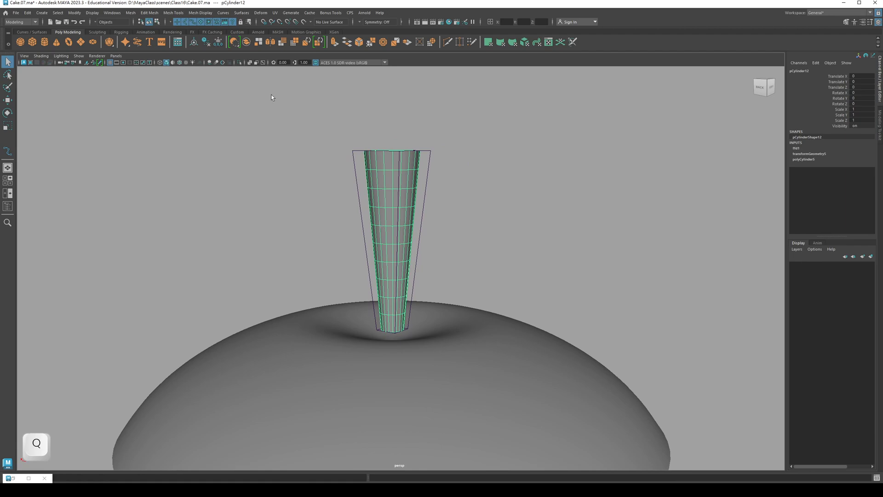
left_click(263, 13)
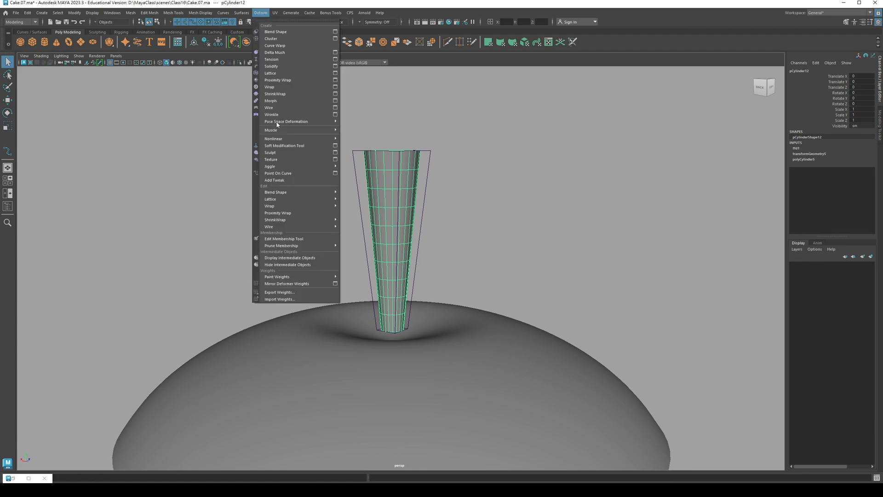
mouse_move(276, 139)
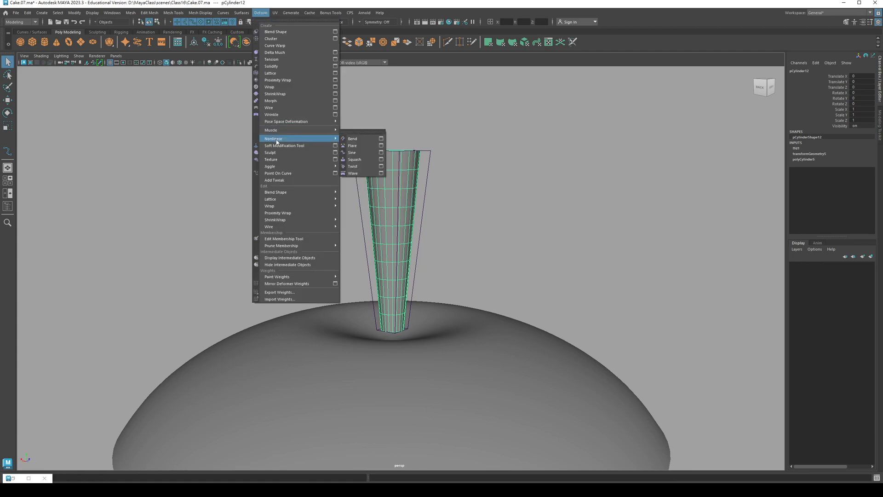
left_click(357, 140)
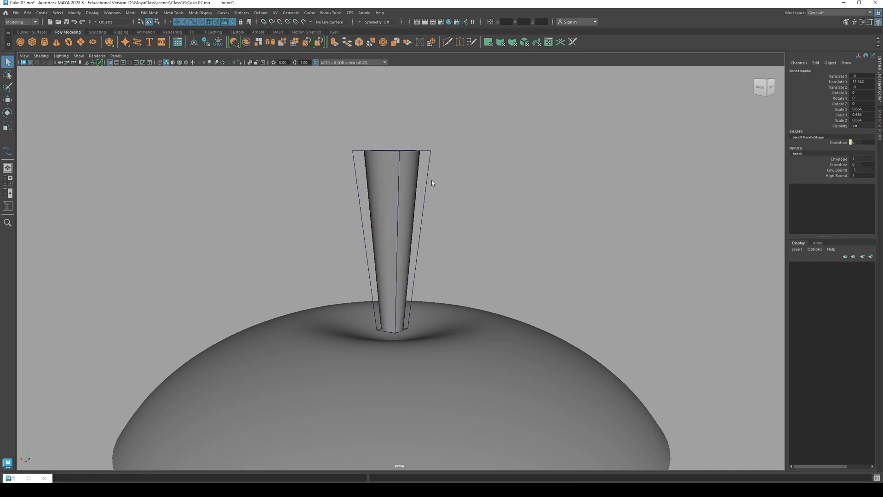
Step: Show the bend manipulator and bend the stem sideways to a curvature of about -57
right_click_drag(450, 214, 382, 213, "alt")
left_click_drag(383, 213, 389, 212, "alt")
right_click_drag(388, 212, 409, 218, "alt")
left_click_drag(409, 218, 400, 209, "alt")
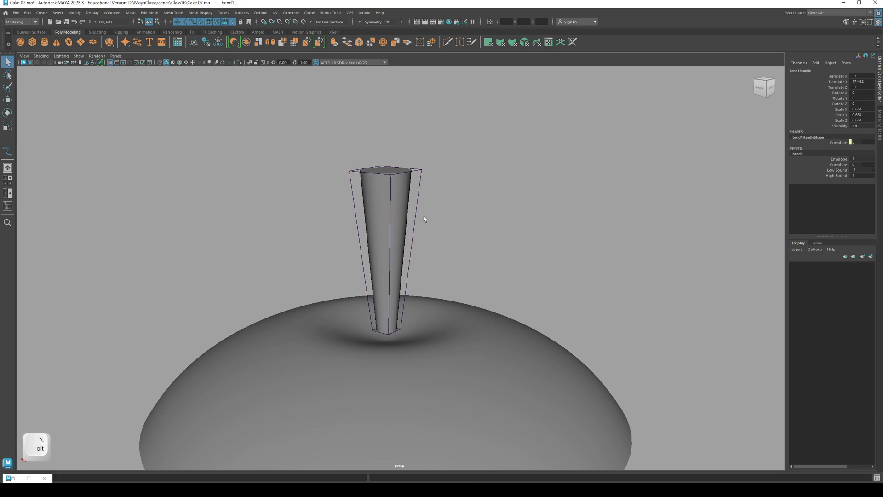
key("t")
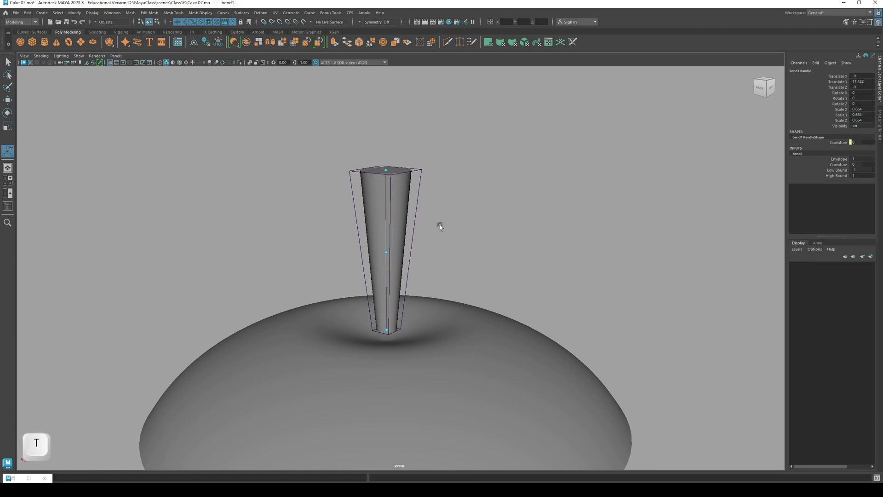
left_click_drag(385, 256, 408, 261, "alt")
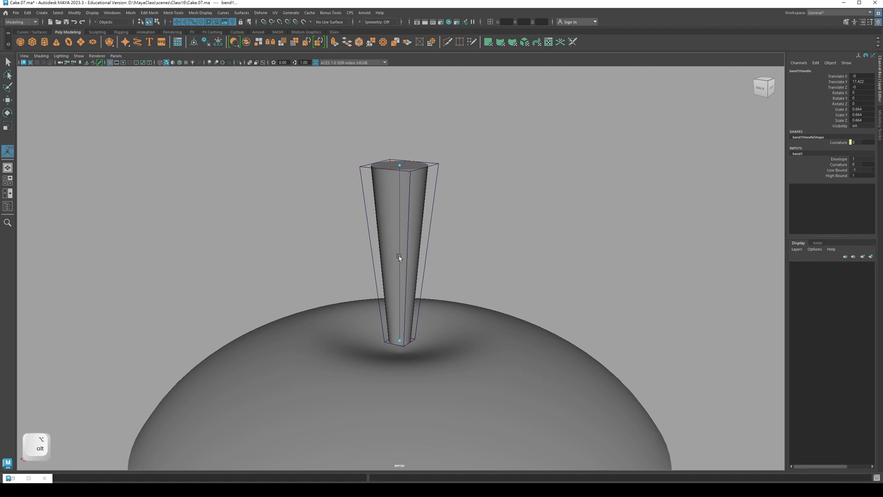
left_click_drag(400, 257, 417, 266)
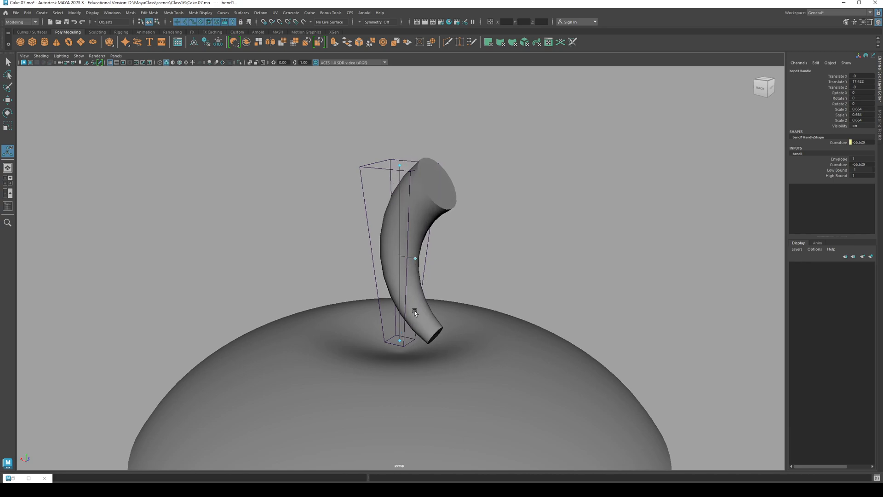
left_click_drag(416, 319, 424, 324, "alt")
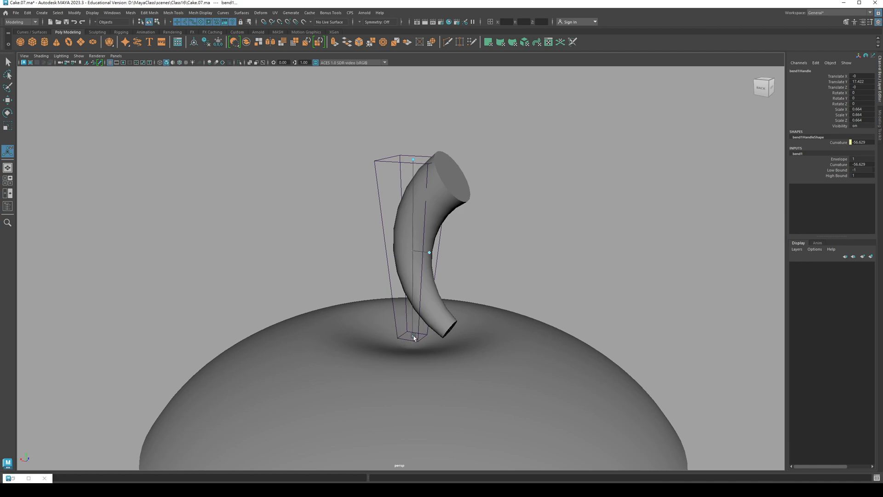
Step: Set the bend's low bound to 0 and extend its high bound to about 1.4
left_click_drag(413, 332, 406, 227)
left_click_drag(462, 274, 423, 256, "alt")
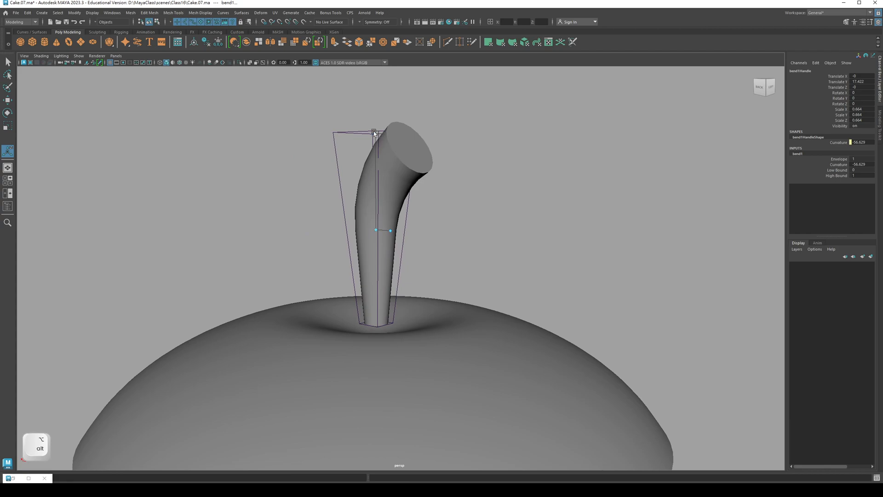
left_click_drag(368, 119, 365, 120)
middle_click_drag(365, 121, 366, 165, "alt")
left_click_drag(362, 155, 355, 134)
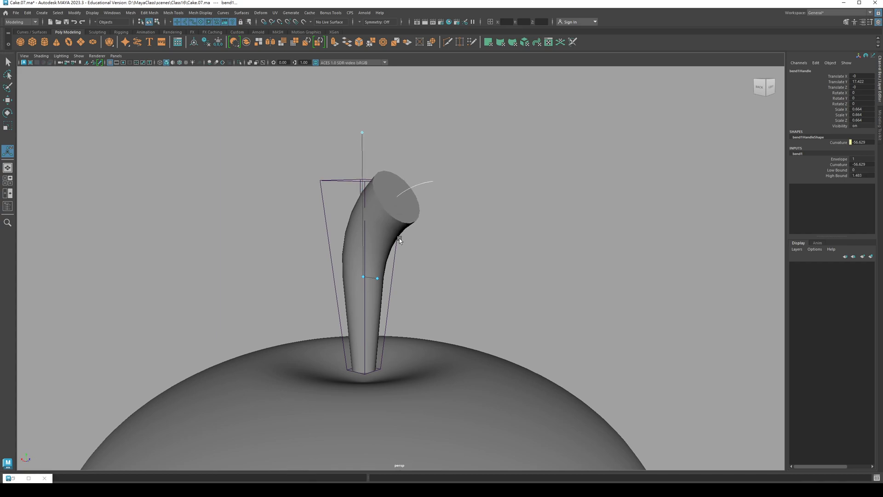
left_click_drag(449, 195, 379, 206, "alt")
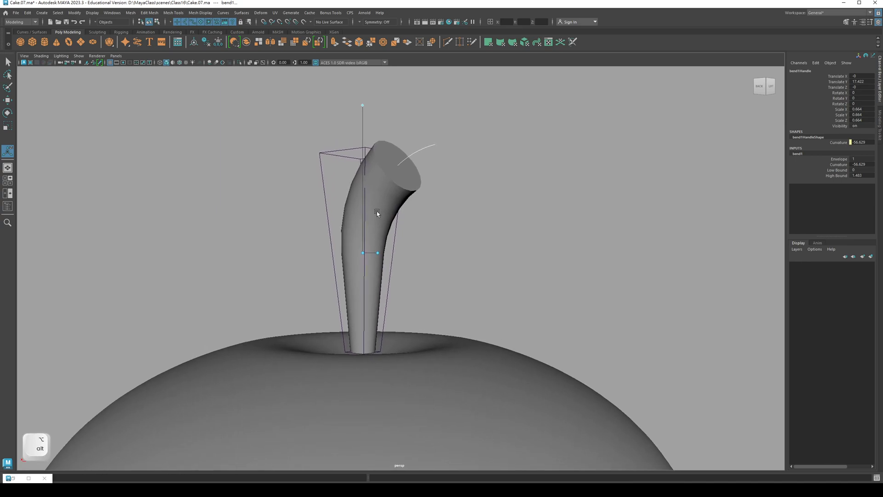
Step: Move the bend handle down to the stem's base and soften the curvature to about -15
key("w")
left_click_drag(363, 217, 368, 284)
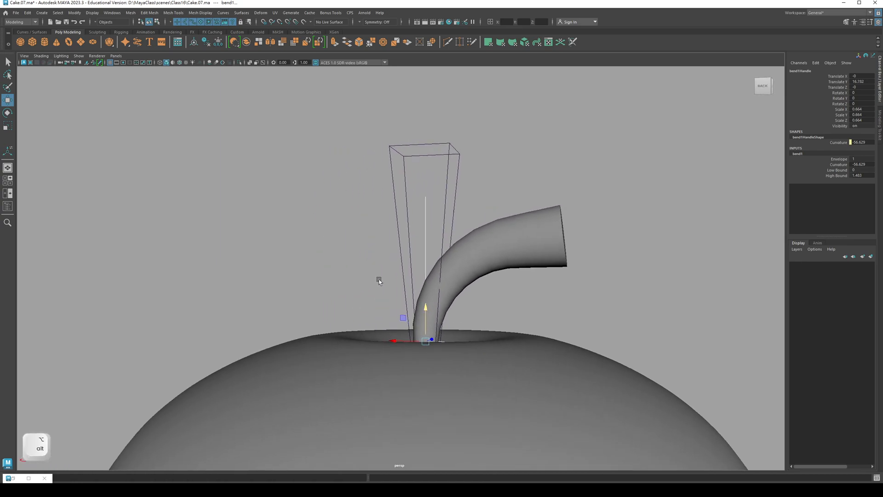
key("t")
left_click_drag(444, 343, 413, 280)
mouse_move(371, 382)
left_mouse_down()
mouse_move(375, 390)
mouse_move(367, 386)
left_mouse_up()
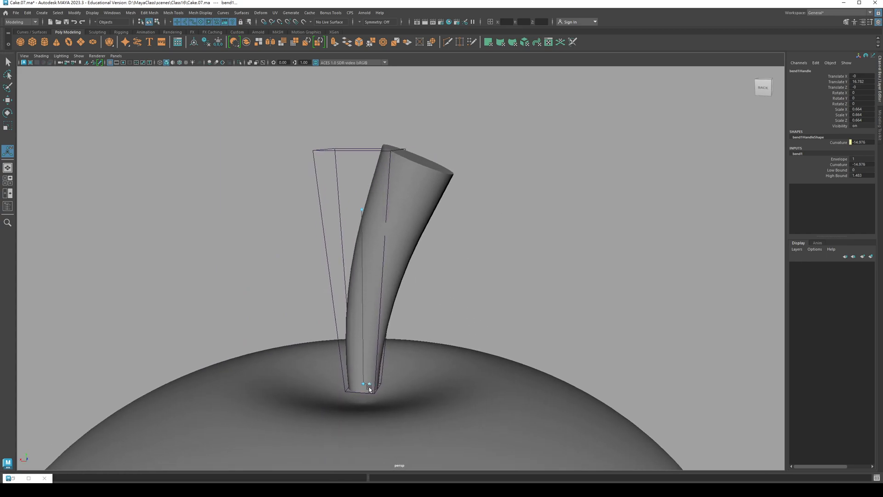
Step: Extend the bend's high bound to about 2.04 past the stem's top and set the curvature to about -16
left_click_drag(396, 251, 421, 292, "alt")
left_click_drag(372, 360, 364, 360)
left_click_drag(361, 159, 359, 84)
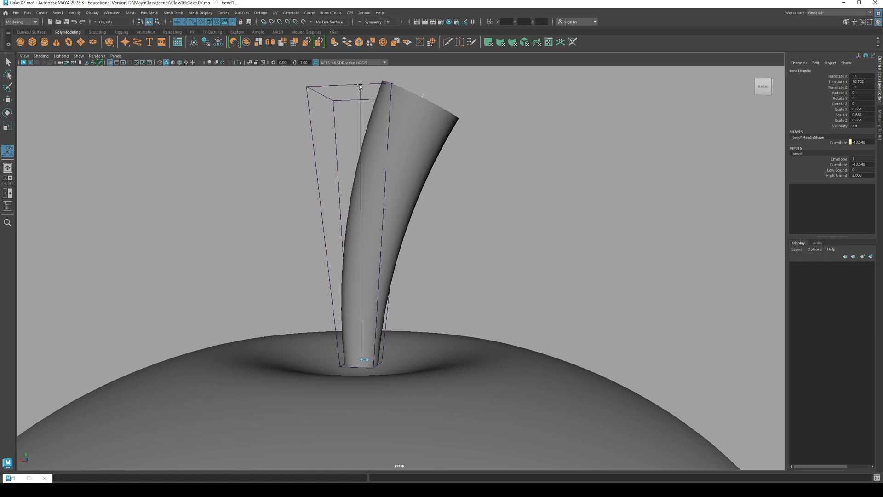
left_click_drag(411, 146, 392, 167, "alt")
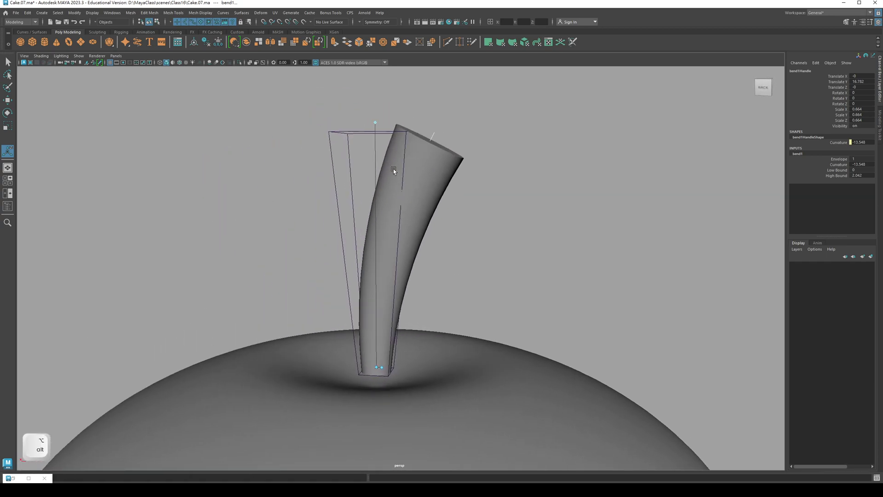
left_click_drag(381, 368, 383, 367)
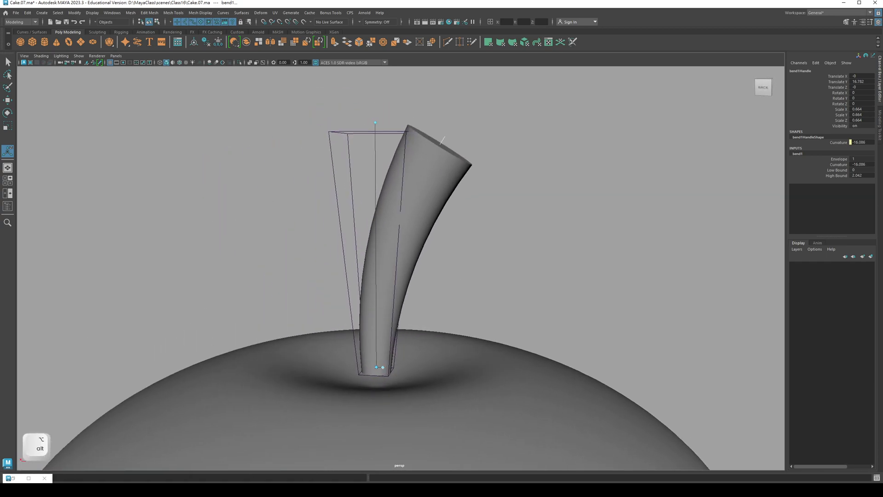
left_click(285, 490)
left_click(285, 490)
left_click(210, 249)
Step: Select the bent stem cylinder and delete its construction history to bake in the lattice and bend deformations
left_click_drag(369, 211, 345, 227, "alt")
key("q")
left_click(345, 227)
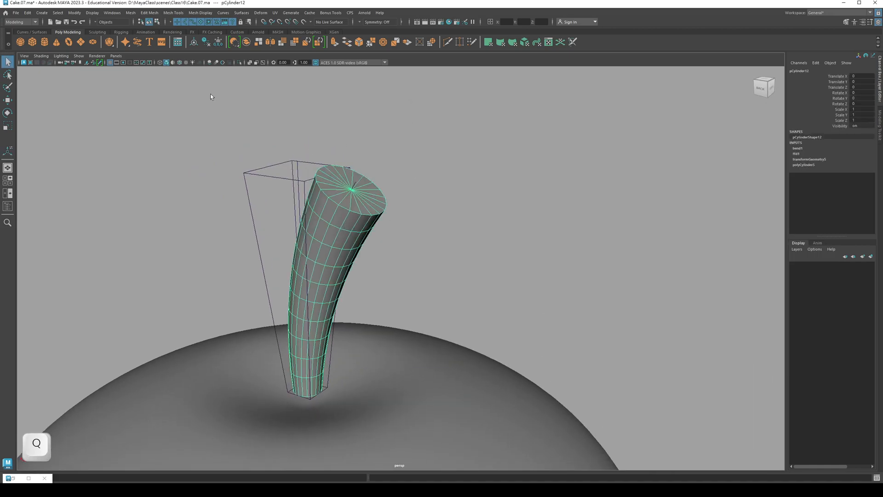
left_click(28, 12)
mouse_move(59, 97)
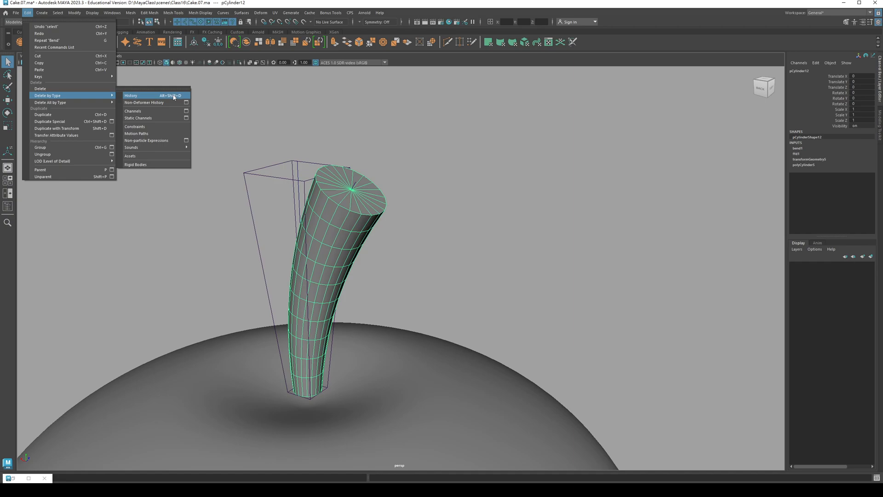
left_click(174, 98)
Step: Lower the stem by about 0.12 units so its base sinks into the dome's dimple
key("w")
left_click_drag(276, 230, 302, 242, "alt")
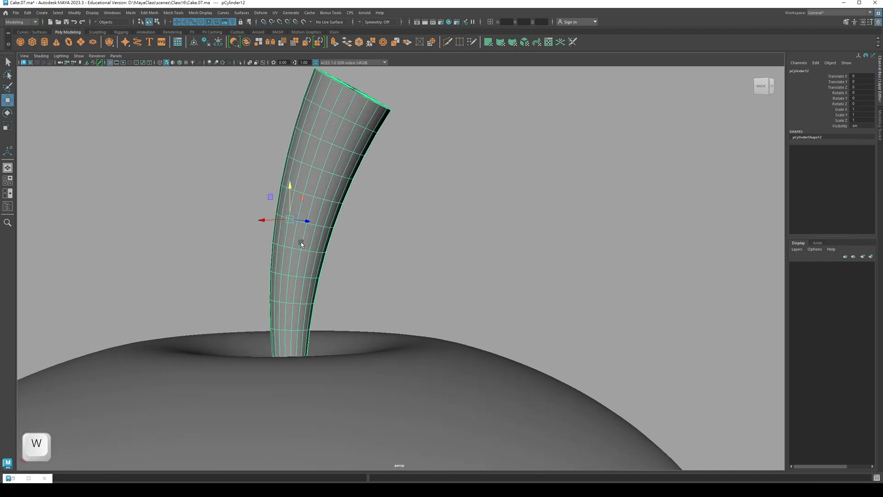
left_click_drag(288, 187, 316, 202)
key("q")
key("w")
left_click_drag(309, 162, 358, 306)
key("q")
right_click_drag(358, 306, 309, 318, "alt")
left_click_drag(309, 317, 354, 280, "alt")
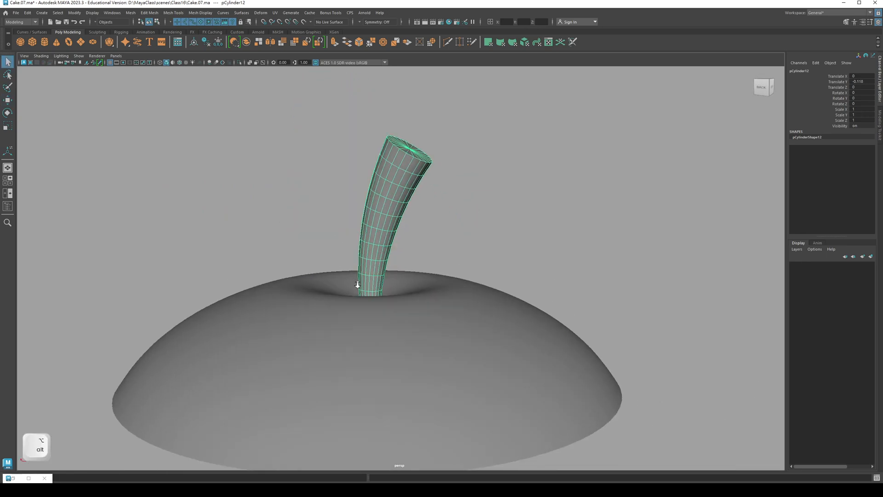
right_click_drag(354, 280, 412, 258, "alt")
Step: Turn off soft selection and select the edge loop around the rim of the stem's top
right_click_drag(382, 157, 380, 133)
left_click_drag(381, 133, 364, 140, "alt")
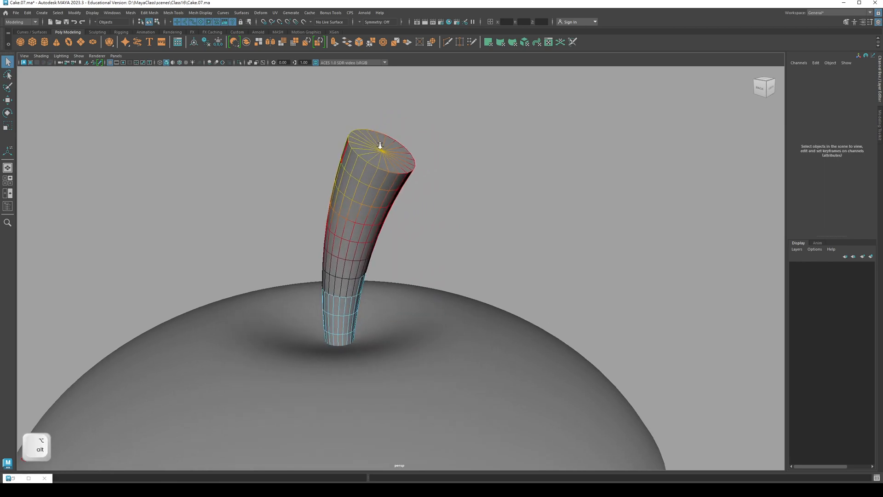
right_click_drag(364, 140, 362, 152, "alt")
middle_click_drag(361, 152, 362, 213, "alt")
left_click(365, 212)
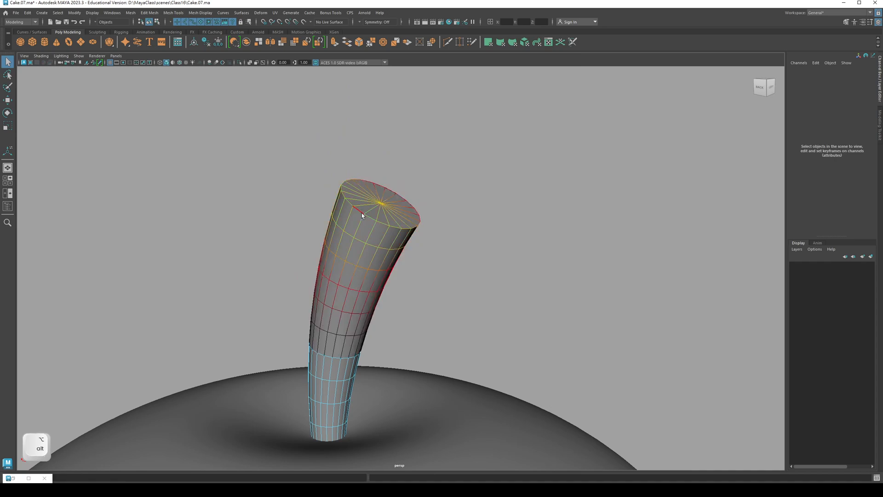
key("b")
right_click_drag(359, 225, 341, 208, "alt")
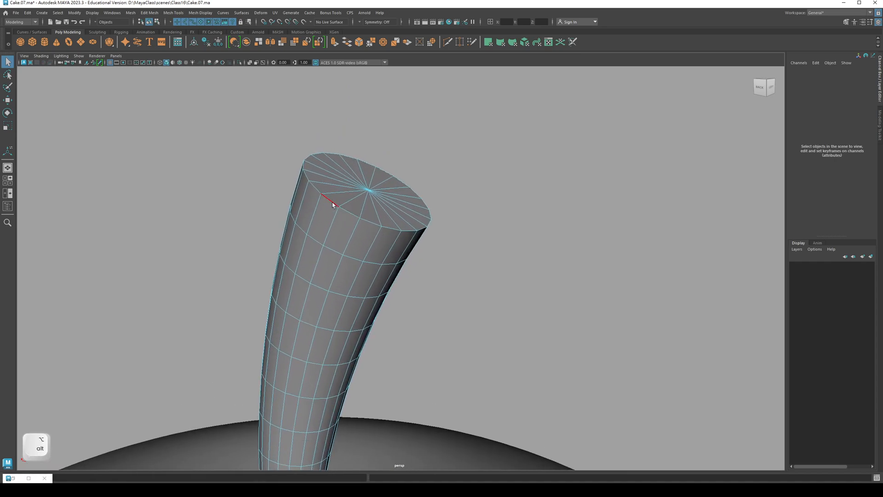
double_click(332, 202)
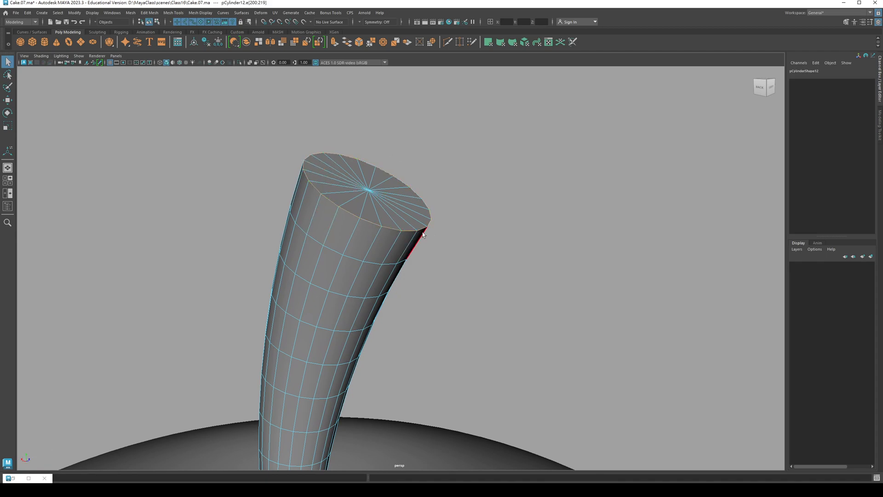
key("alt")
left_click_drag(328, 208, 328, 216, "alt")
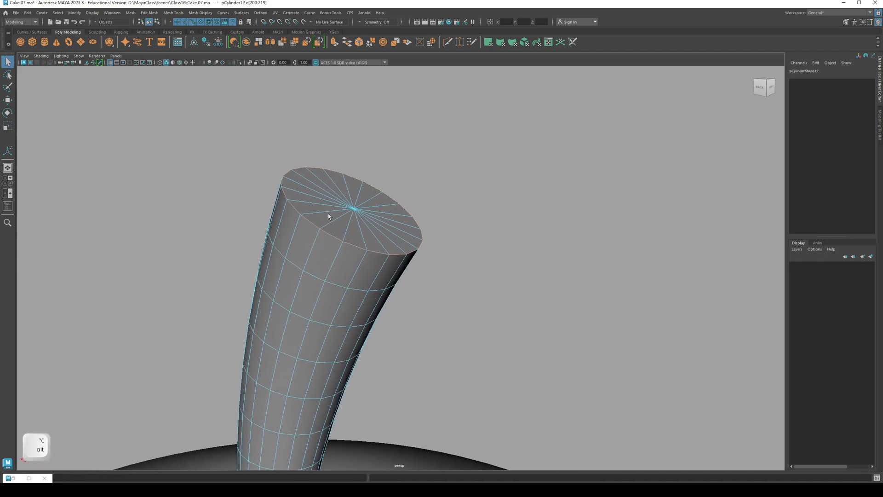
Step: Bevel the stem's top rim edges with a fraction of 0.2 and 3 segments
left_click(846, 22)
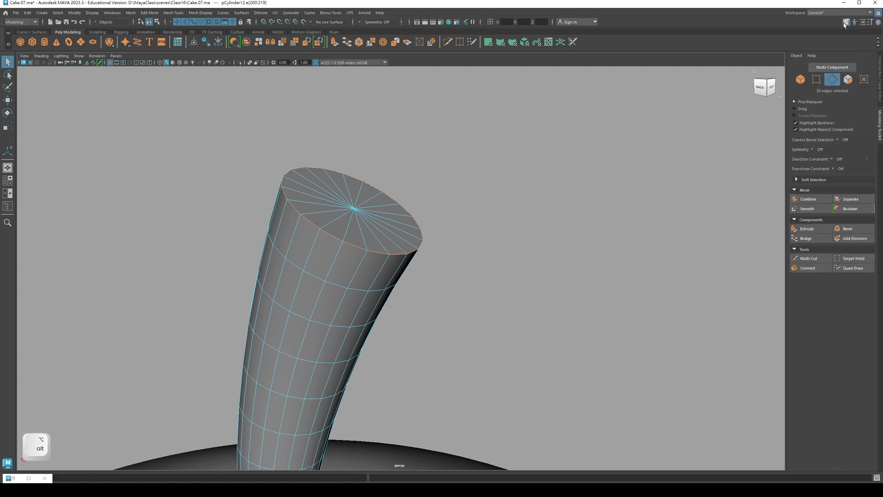
left_click(857, 227)
left_click(503, 170)
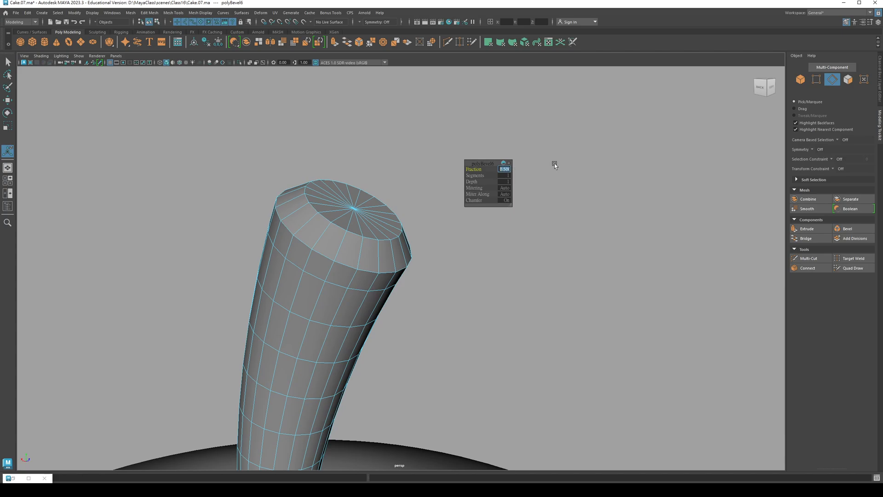
type(".2")
key("Return")
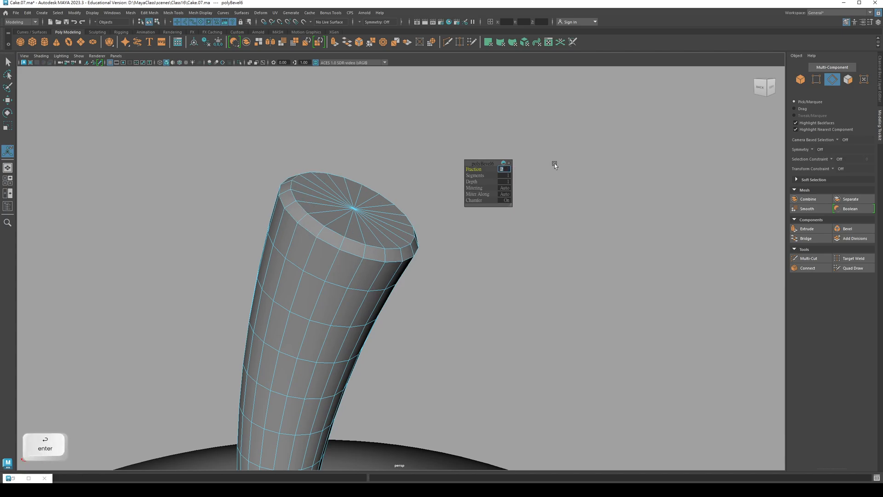
left_click(502, 176)
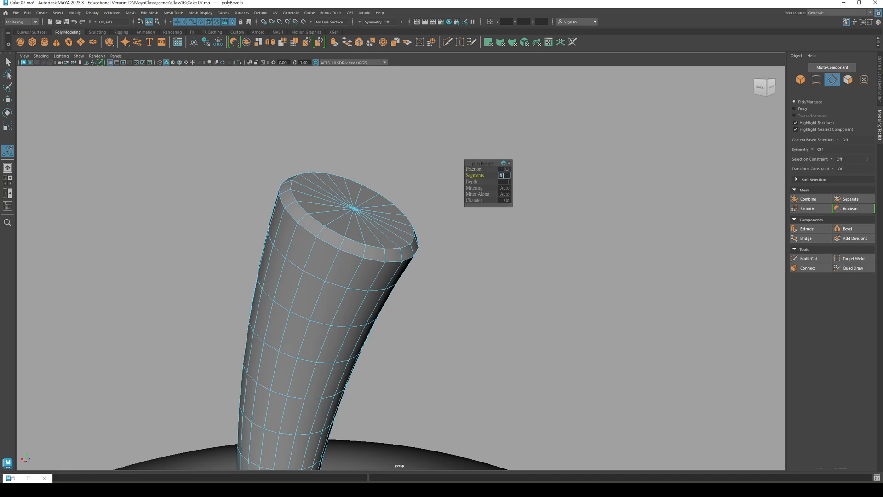
type("3")
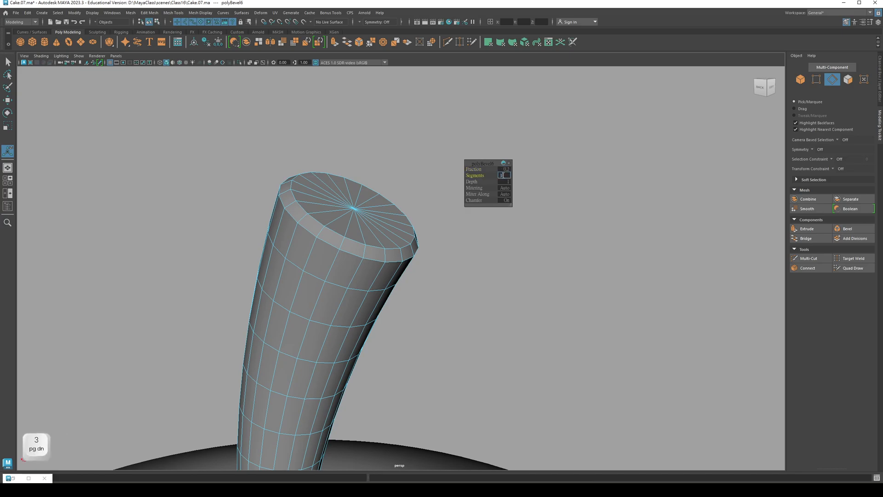
key("Return")
left_click_drag(250, 184, 252, 234, "alt")
key("F8")
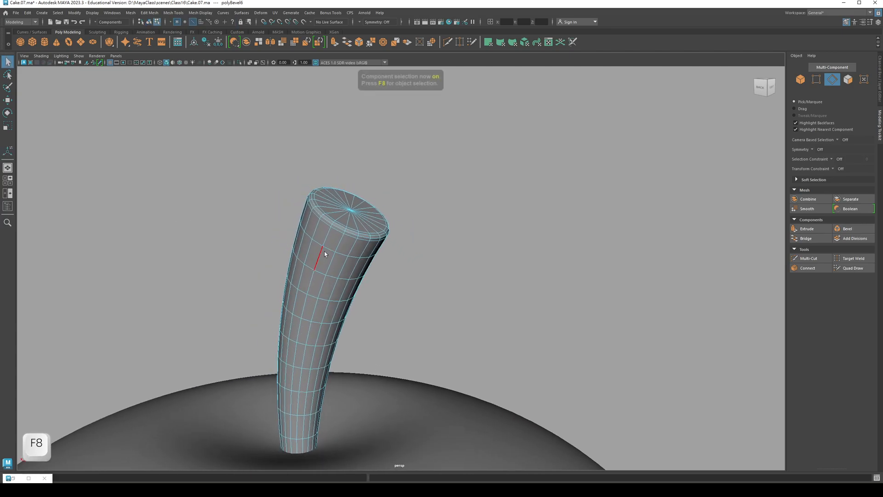
Step: Examine the beveled rim of the stem's top with the stem unselected
left_click(253, 234)
scroll(350, 242, "down", 7)
left_click_drag(385, 272, 368, 282, "alt")
scroll(371, 240, "up", 5)
middle_click_drag(372, 236, 465, 278, "alt")
right_click_drag(465, 278, 546, 285, "alt")
left_click(417, 265)
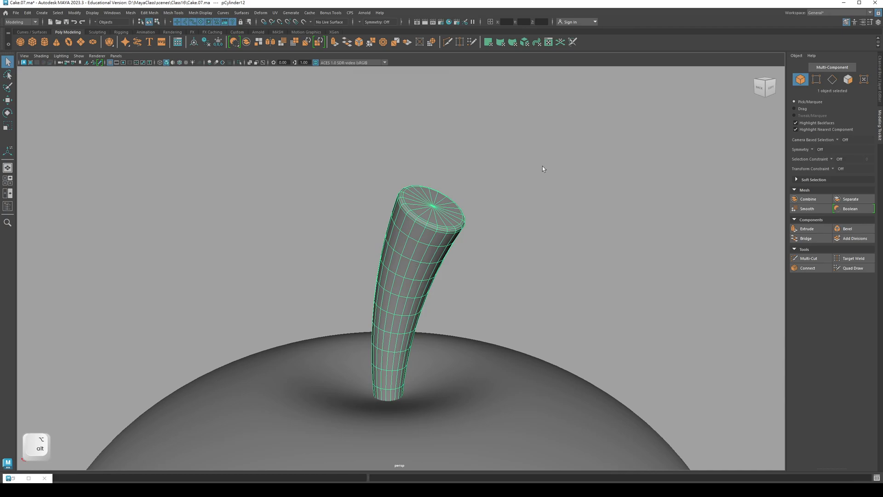
left_click(510, 238)
scroll(516, 235, "up", 3)
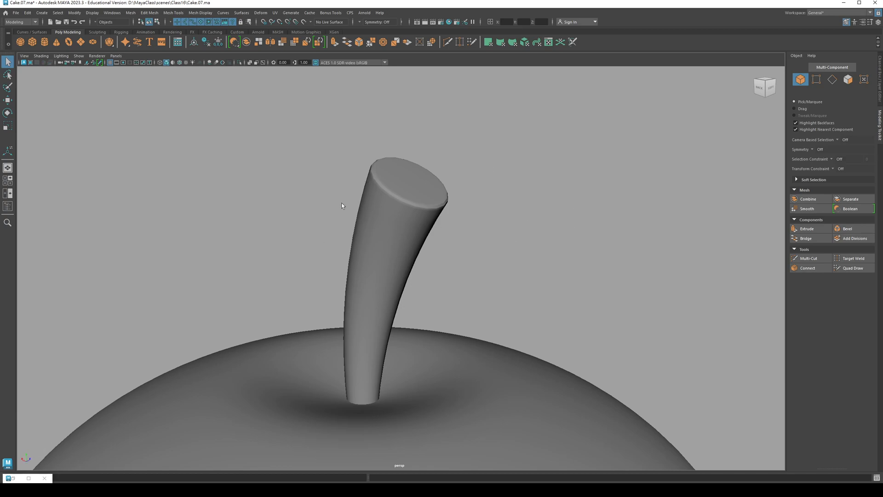
Step: Reopen the stem bevel's settings and set its fraction to 0.4
left_click(394, 202)
middle_click_drag(497, 196, 468, 205, "alt")
key("t")
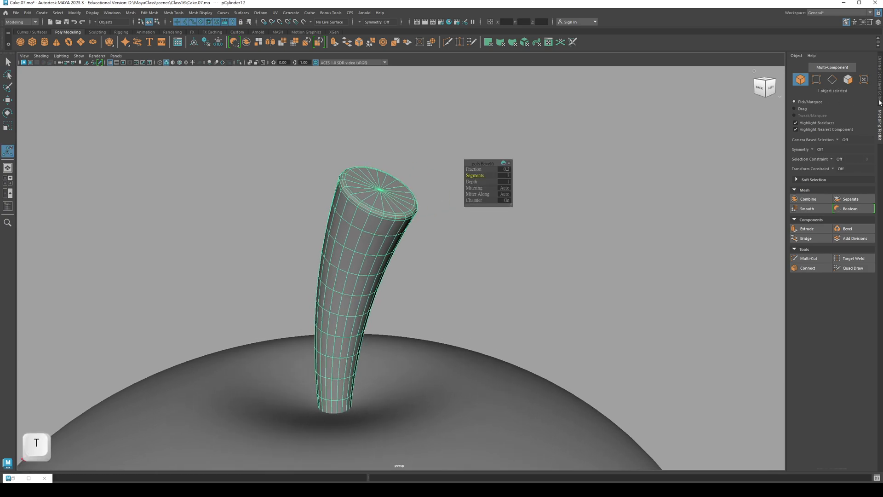
left_click(880, 99)
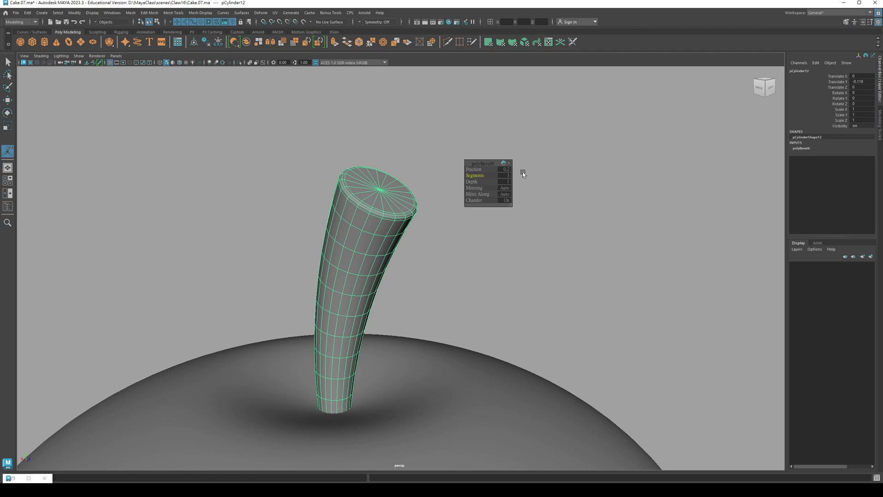
middle_click_drag(523, 175, 523, 179, "alt")
left_click_drag(481, 163, 501, 163)
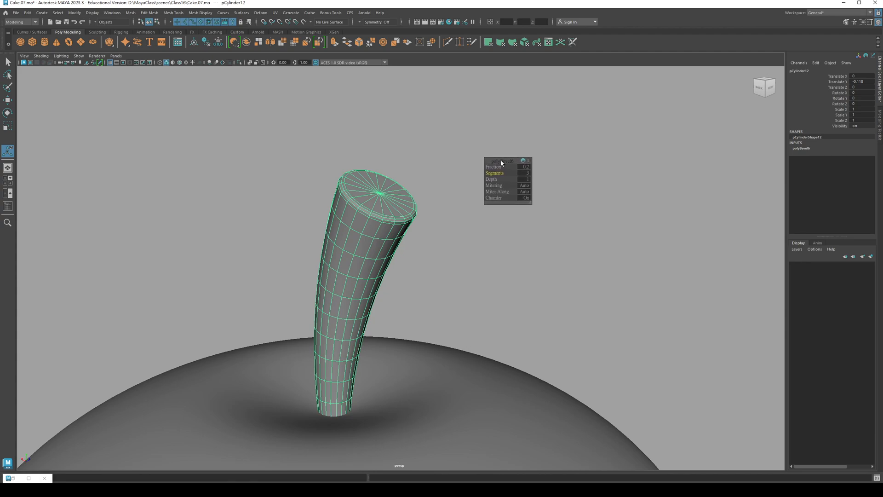
left_click_drag(420, 228, 389, 224, "alt")
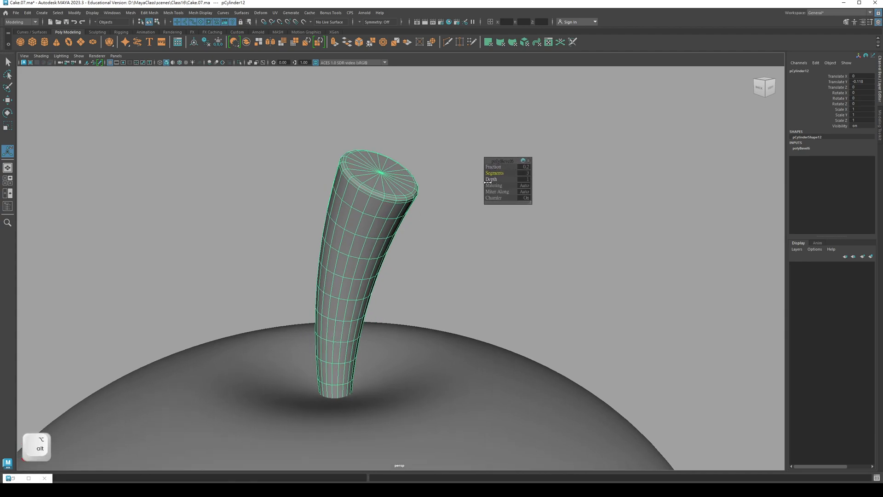
left_click(522, 166)
type(".4")
key("Return")
left_click(312, 191)
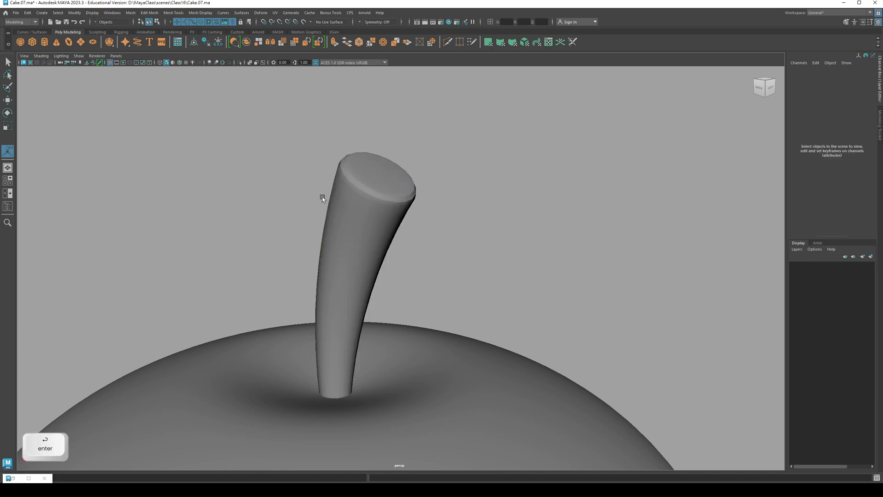
Step: Examine the shading and edge flow of the widened bevel at the stem's top
key("q")
left_click(372, 221)
right_click_drag(373, 221, 327, 215, "alt")
left_click_drag(327, 215, 327, 209, "alt")
left_click(270, 200)
left_click_drag(271, 200, 343, 193, "alt")
key("q")
left_click(333, 215)
right_click_drag(343, 193, 387, 180, "alt")
middle_click_drag(387, 180, 383, 233, "alt")
right_click_drag(343, 228, 369, 216, "alt")
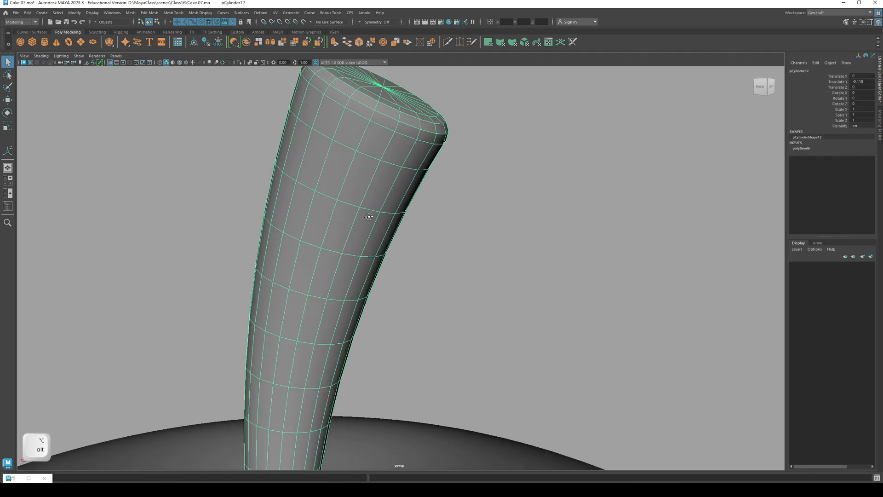
left_click_drag(369, 216, 366, 231, "alt")
Step: Select the two middle edge loops of the stem's top bevel, soften them, and return to object mode
right_click(340, 171)
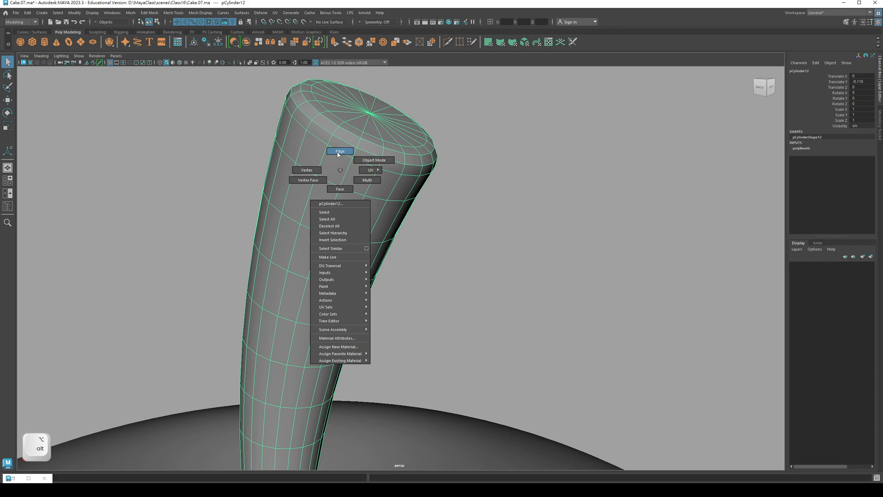
left_click(340, 152)
left_click_drag(340, 151, 340, 198, "alt")
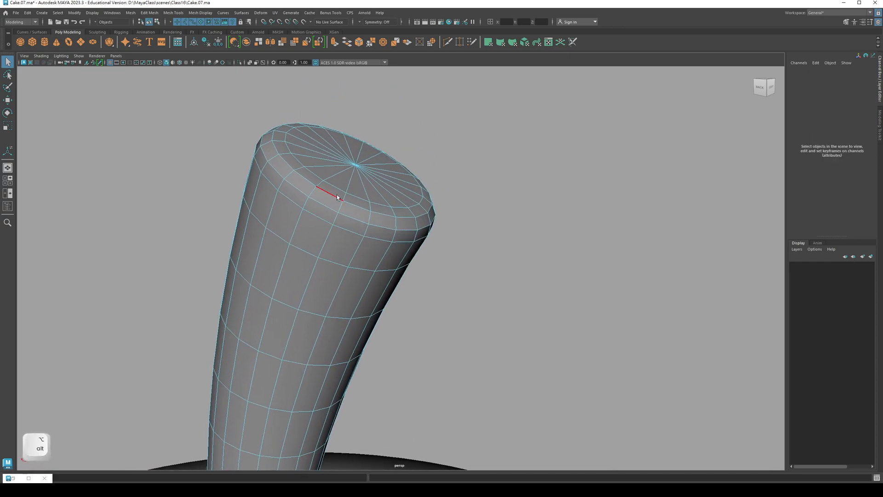
double_click(337, 194)
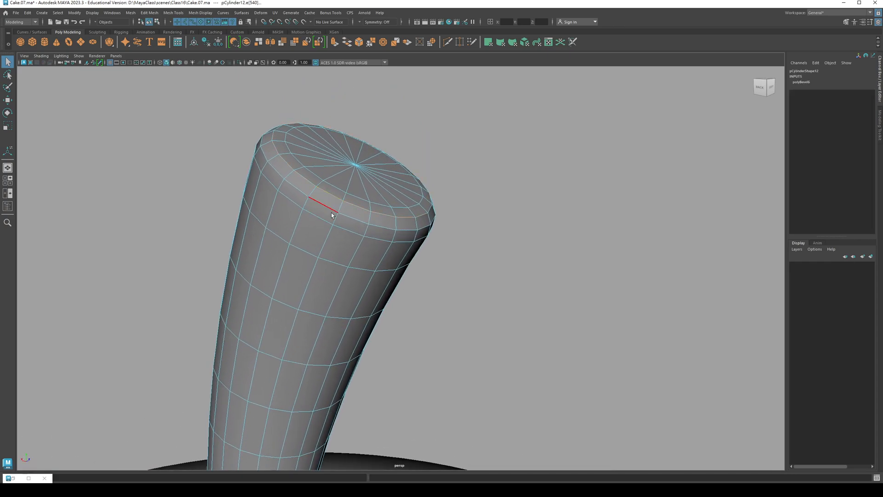
double_click(331, 211, "shift")
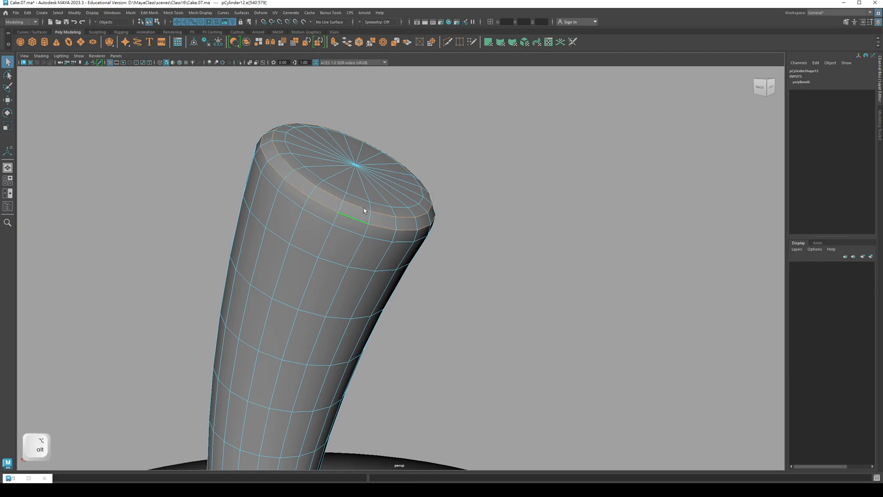
left_click_drag(363, 213, 354, 216, "alt")
left_click(199, 13)
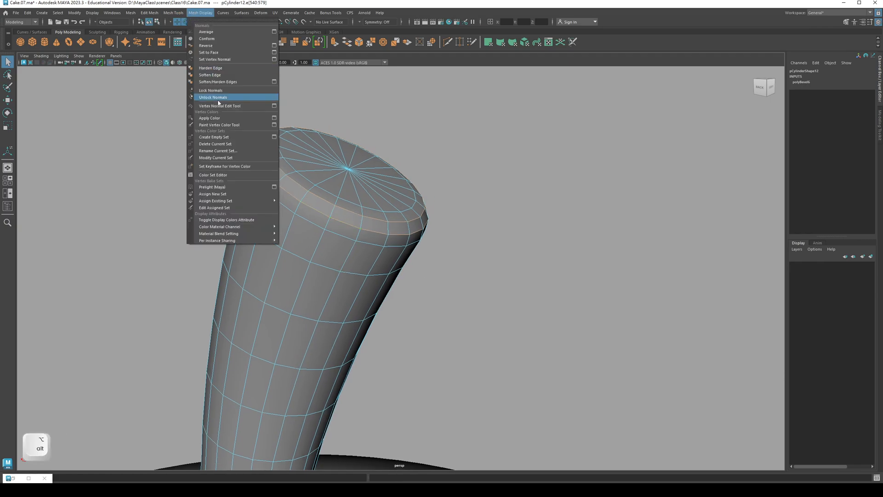
left_click(218, 75)
right_click(330, 223)
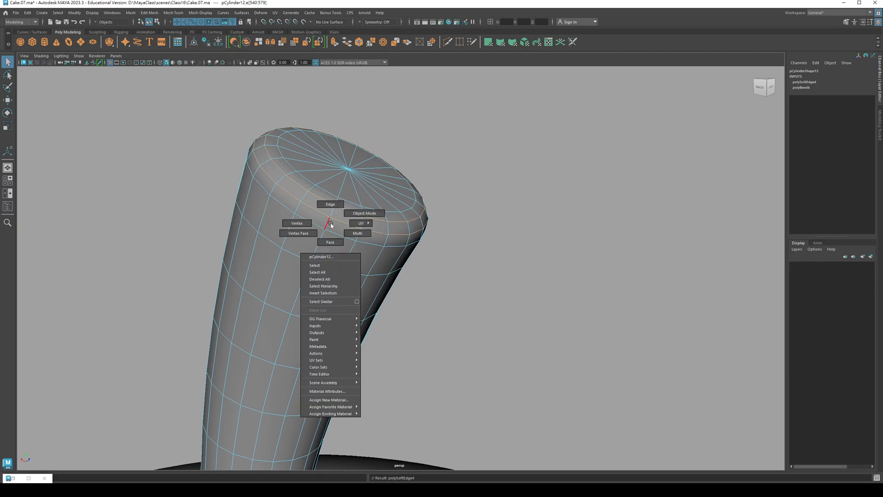
right_click_drag(330, 224, 364, 213)
left_click(178, 183)
Step: Compare the dome and stem with the reference image in IrfanView, examining the rim around the dome's bottom edge
scroll(385, 234, "down", 5)
right_click_drag(386, 273, 174, 257, "alt")
middle_click_drag(358, 262, 356, 177, "alt")
left_click_drag(322, 216, 351, 210, "alt")
right_click_drag(351, 210, 317, 210, "alt")
left_click_drag(385, 213, 376, 214, "alt")
left_click(339, 322)
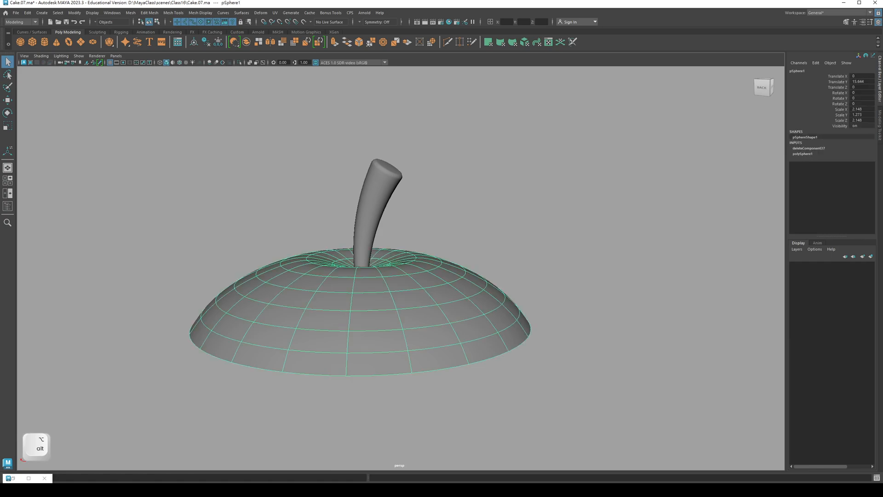
key("alt+Tab")
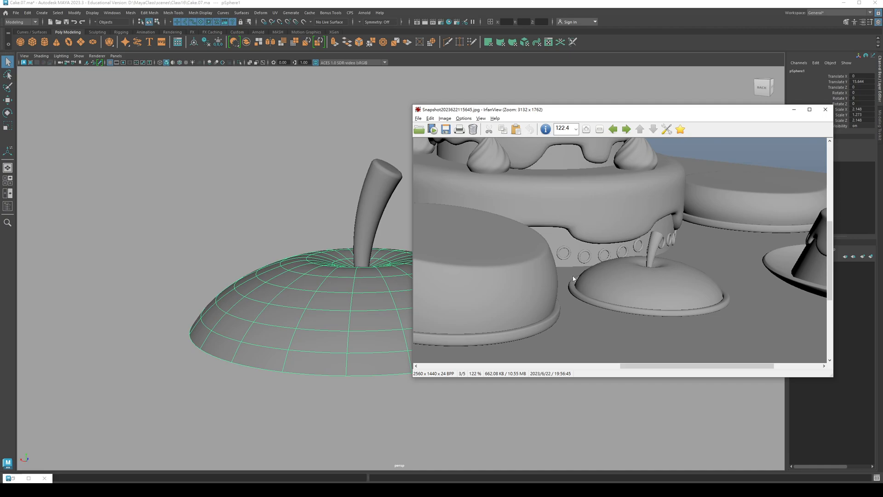
key("shift+F3")
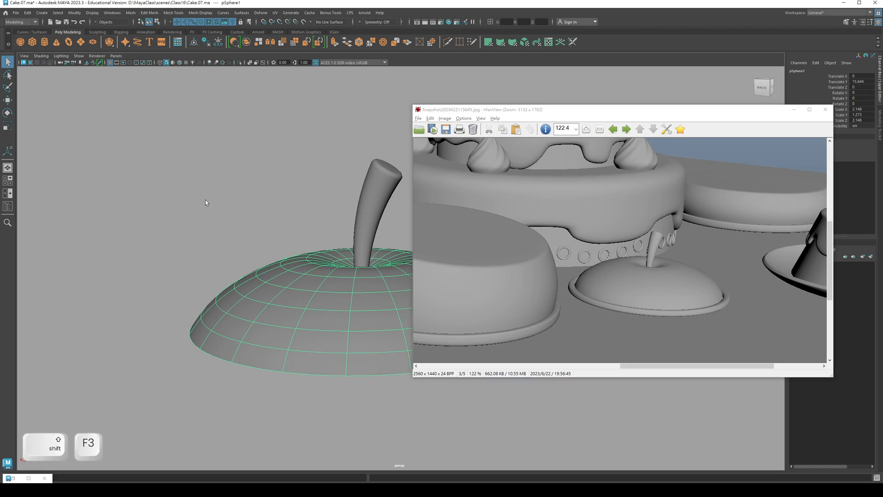
left_click_drag(252, 310, 243, 242, "alt")
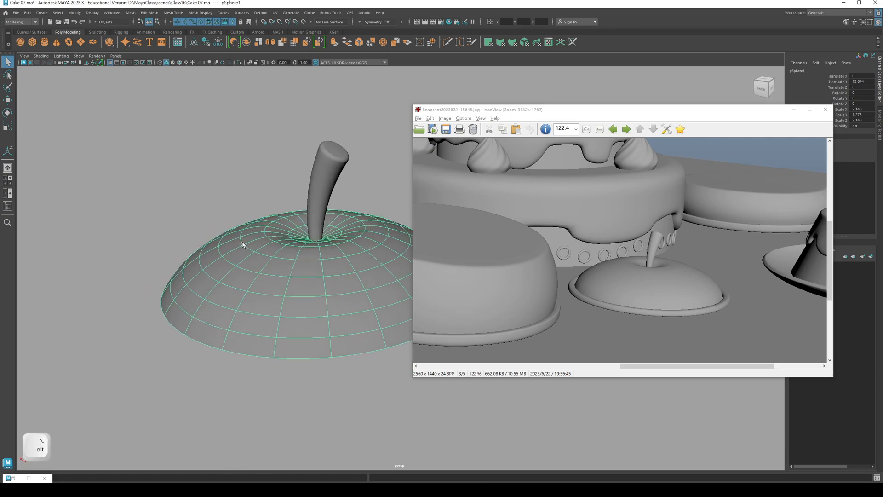
left_click(281, 215)
right_click_drag(281, 215, 237, 205, "alt")
key("q")
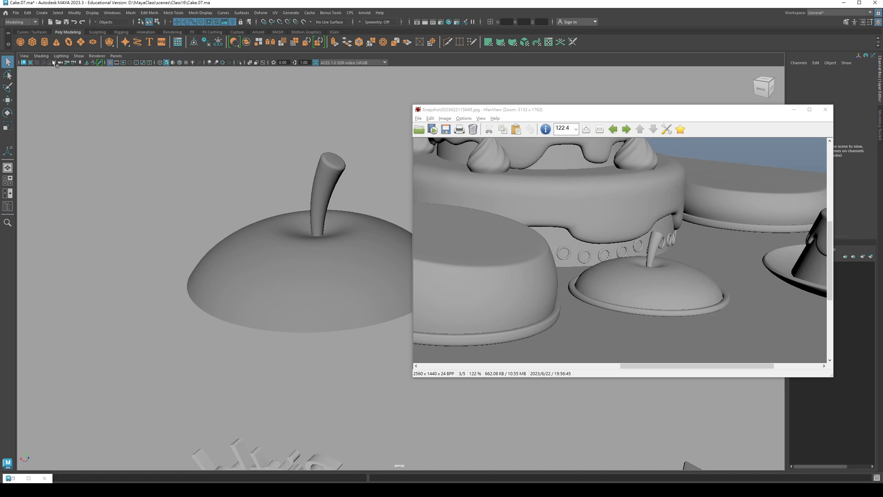
left_click_drag(299, 258, 317, 305, "alt")
left_click(317, 307)
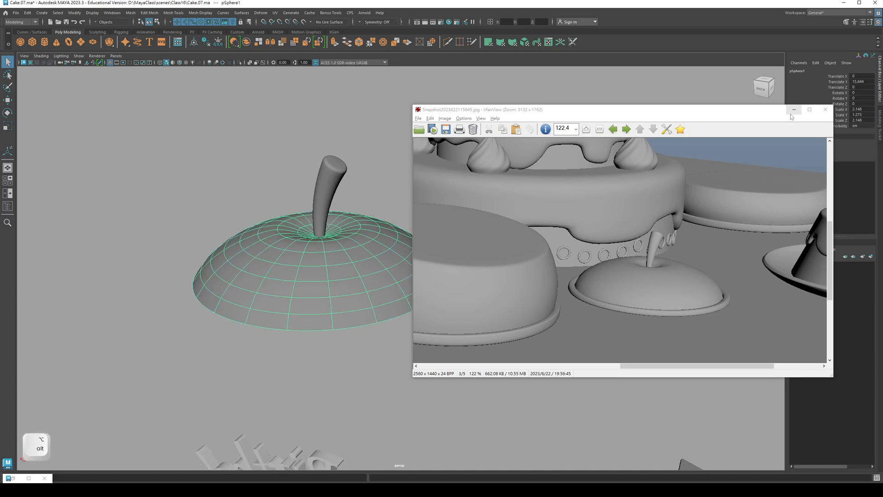
left_click_drag(293, 236, 307, 198, "alt")
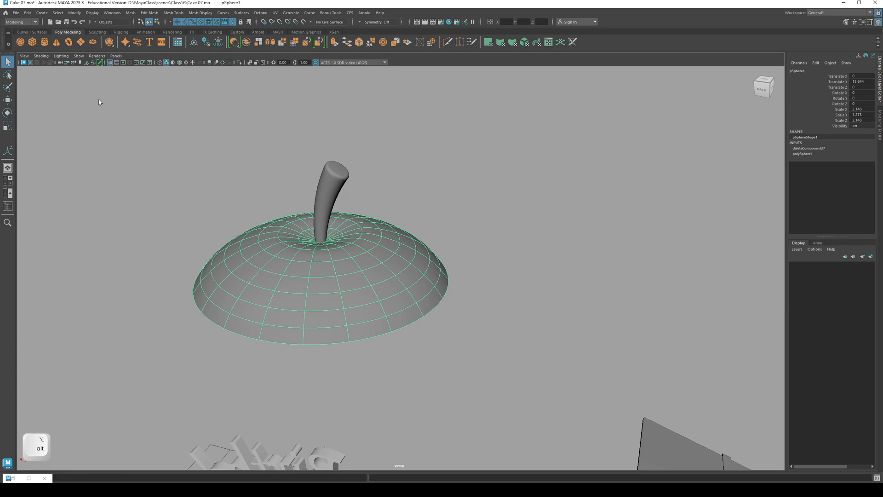
Step: Select the dome's bottom border edge loop, extrude it, and scale the new edges outward to form a narrow rim
right_click_drag(217, 280, 213, 229)
right_click_drag(240, 305, 246, 305, "alt")
middle_click_drag(246, 305, 252, 304, "alt")
key("1")
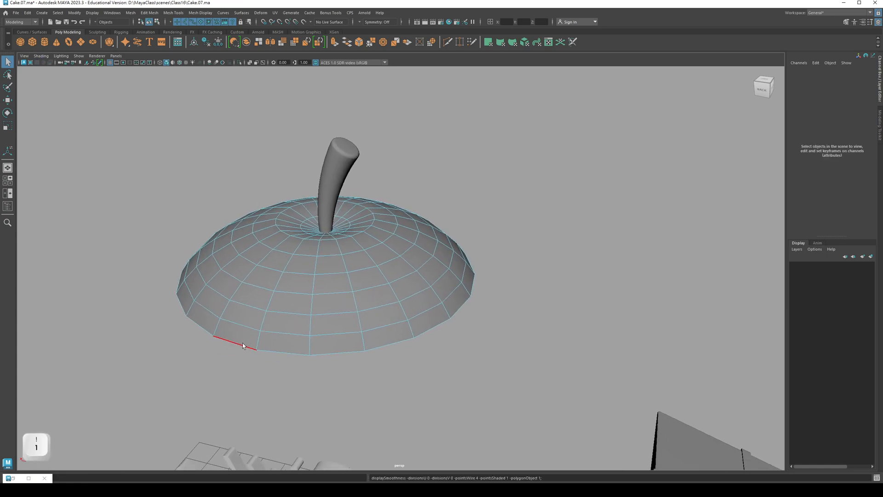
double_click(243, 345)
left_click_drag(327, 327, 340, 313, "alt")
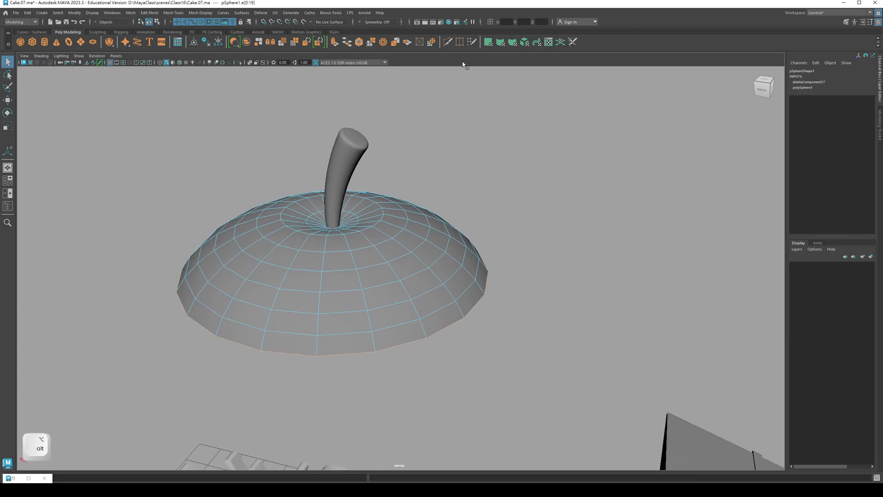
left_click(847, 23)
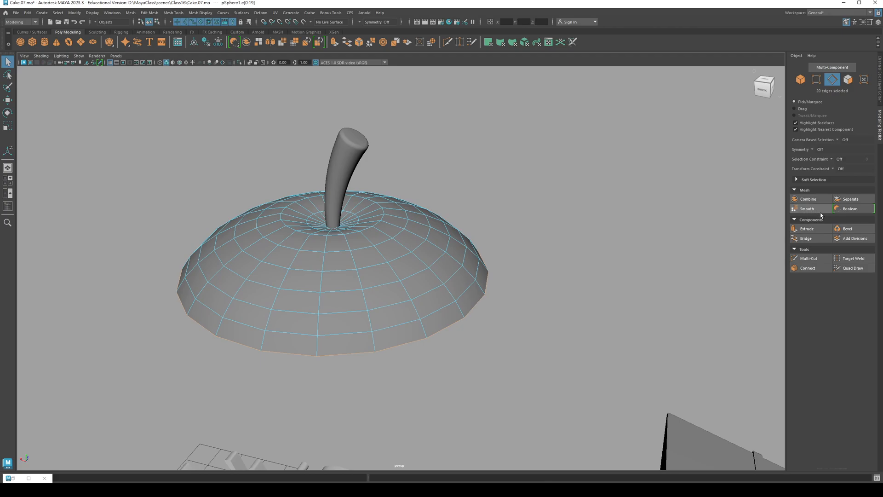
left_click(809, 229)
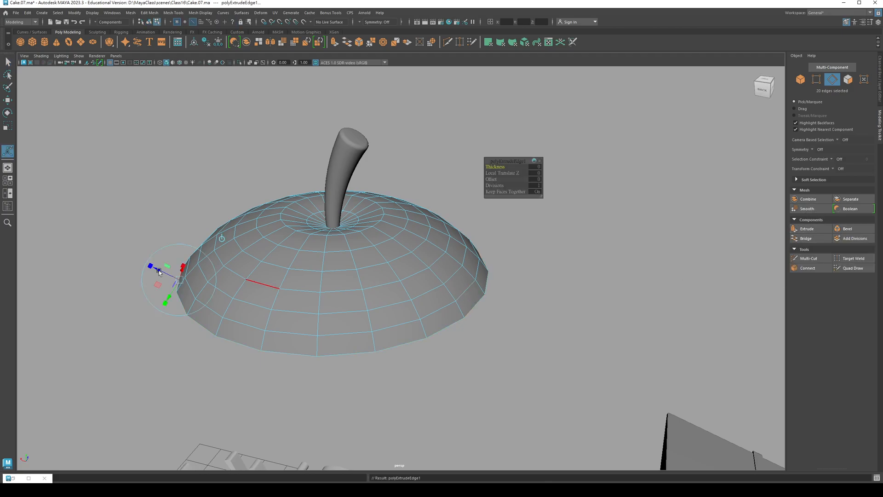
middle_click_drag(321, 268, 300, 272, "alt")
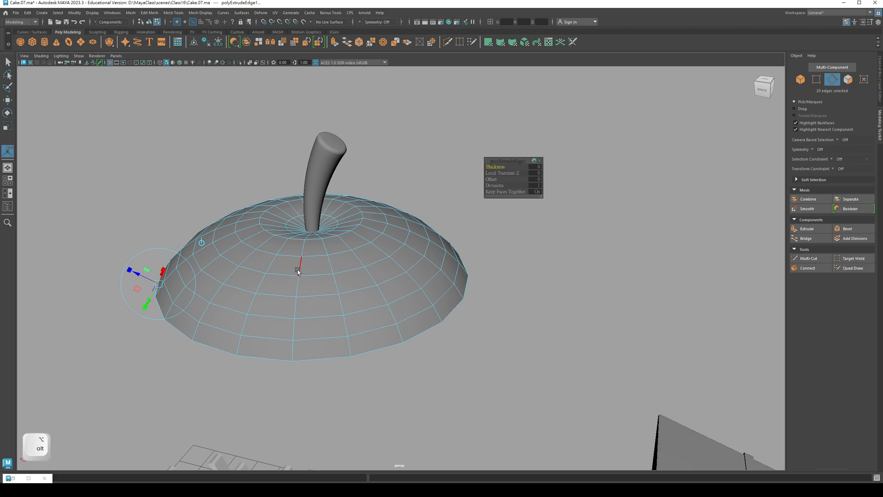
key("r")
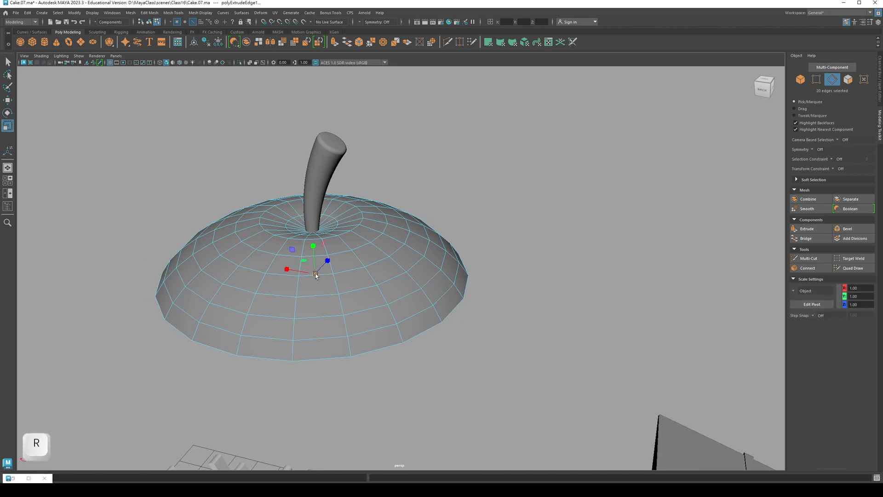
left_click_drag(315, 275, 327, 313)
key("q")
middle_click_drag(308, 300, 317, 221, "alt")
left_click_drag(317, 221, 278, 225, "alt")
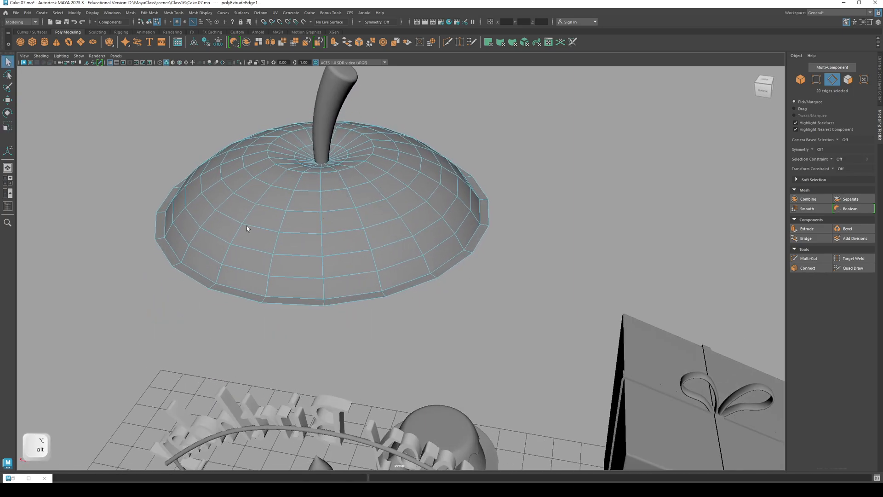
Step: Select the complete ring of rim faces around the dome's bottom edge and extract it as a separate mesh
right_click(160, 220)
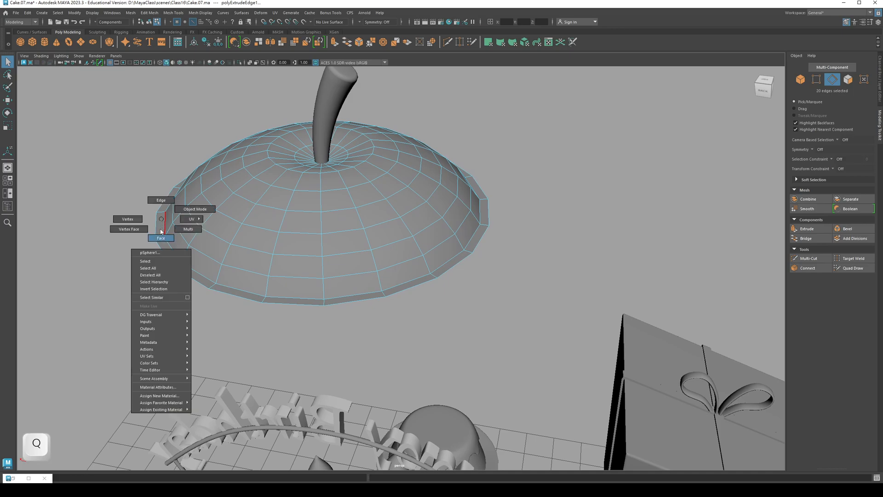
left_click(161, 238)
left_click_drag(161, 237, 254, 223, "alt")
left_click(240, 256)
left_click(179, 216, "shift")
double_click(185, 236, "shift")
left_click(259, 275, "shift")
double_click(258, 274, "shift")
left_click_drag(258, 274, 324, 239, "alt")
double_click(278, 250, "shift")
double_click(305, 271, "shift")
left_click_drag(306, 271, 273, 253, "alt")
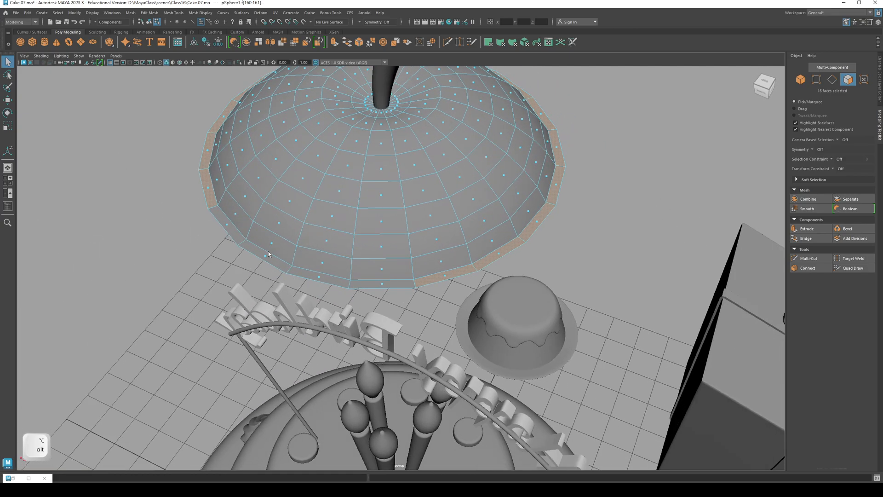
double_click(269, 260, "shift")
left_click_drag(343, 234, 286, 223, "alt")
right_click_drag(286, 224, 306, 229, "alt")
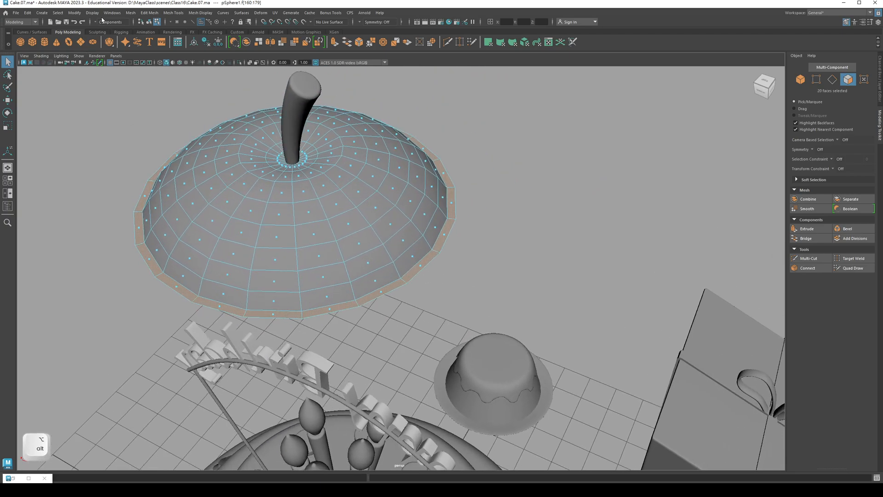
mouse_move(236, 189)
left_mouse_down("alt")
mouse_move(224, 170)
mouse_move(221, 179)
left_mouse_up("alt")
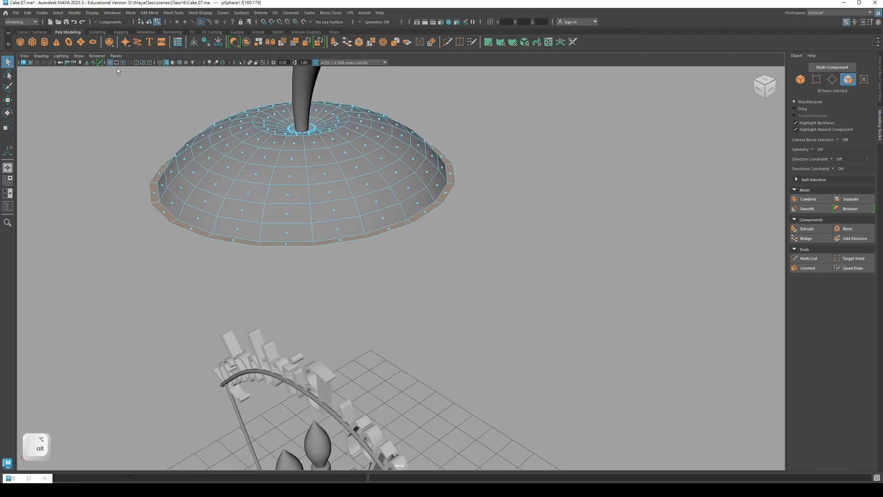
left_click(132, 13)
mouse_move(150, 13)
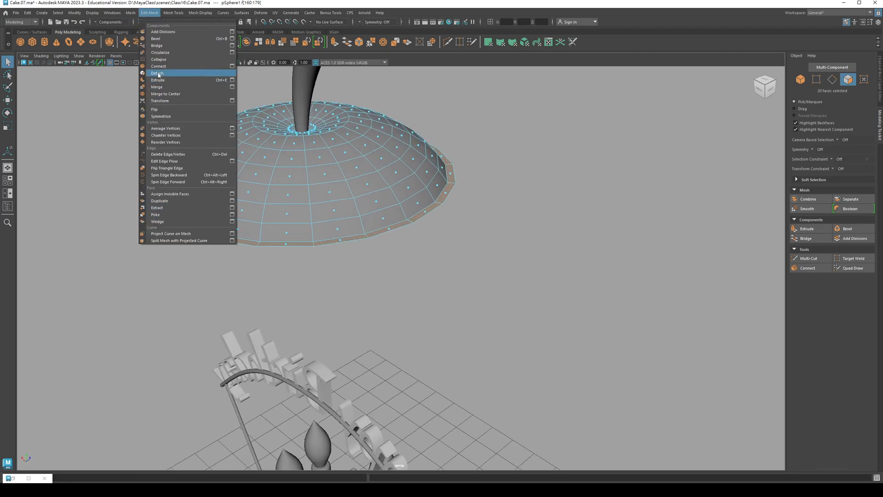
left_click(171, 211)
left_click_drag(276, 240, 307, 273, "alt")
Step: Select the extracted rim ring as an object and extrude it to give it thickness
key("q")
left_click(199, 251)
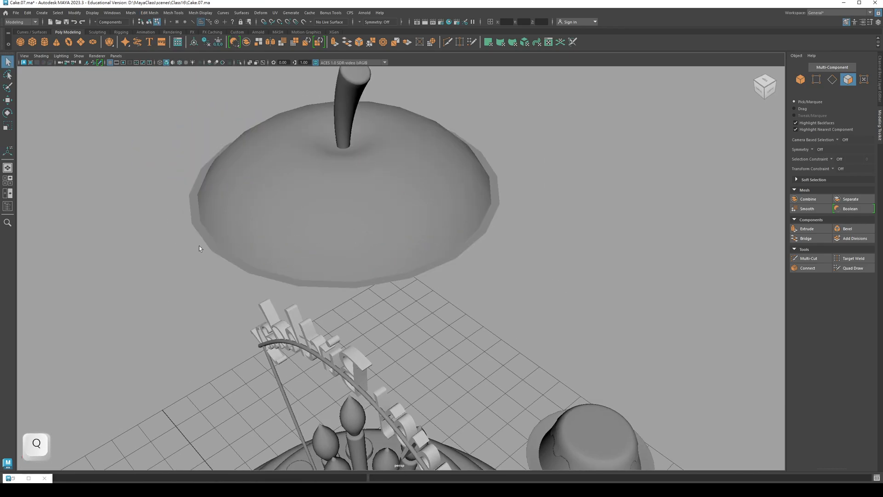
key("F8")
left_click_drag(213, 221, 280, 182, "alt")
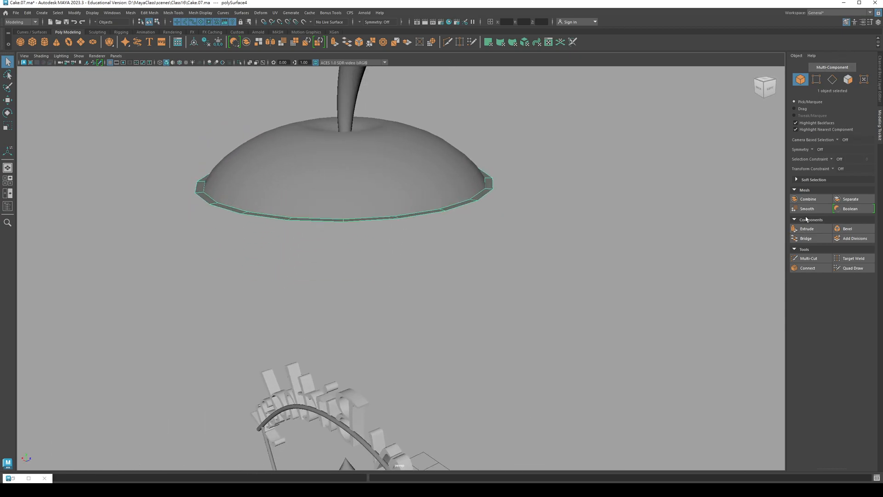
left_click(811, 233)
left_click_drag(374, 231, 254, 206, "alt")
key("F8")
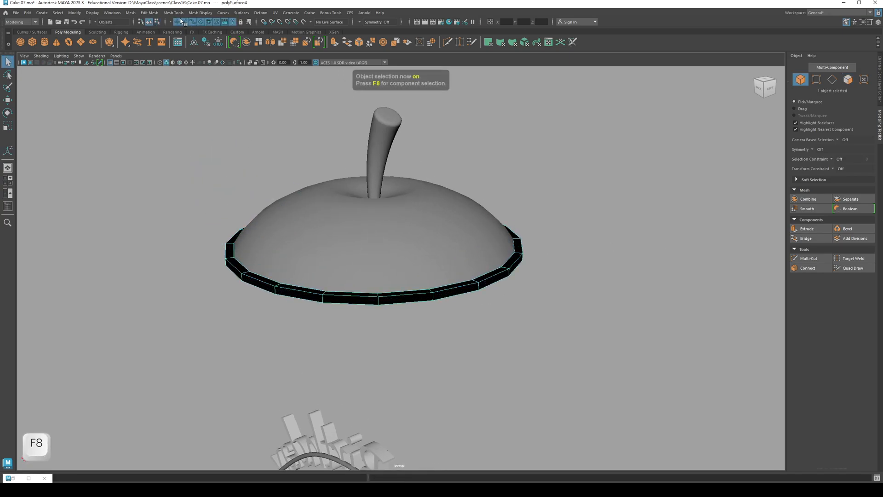
Step: Reverse the normals of the thickened rim ring and check its shading up close
left_click(193, 13)
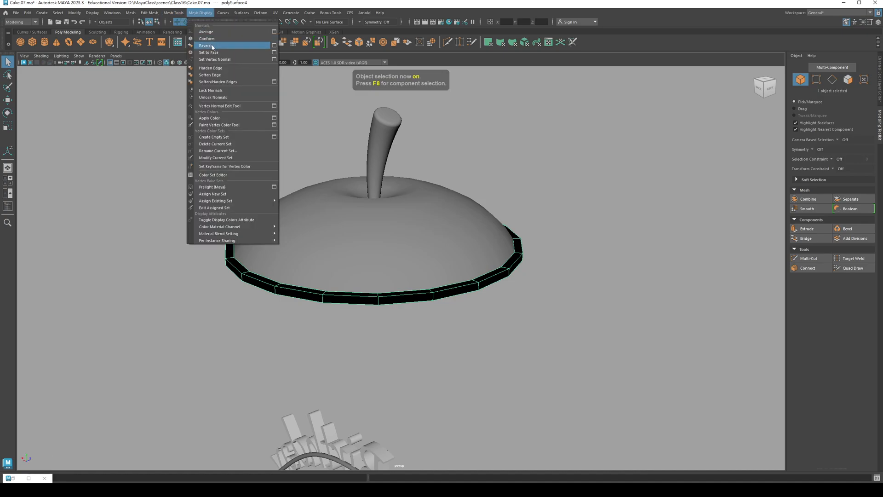
left_click(207, 46)
left_click(280, 104)
left_click_drag(261, 258, 267, 247, "alt")
right_click_drag(276, 271, 355, 299, "alt")
middle_click_drag(355, 299, 414, 347, "alt")
key("q")
left_click(235, 310)
left_click_drag(235, 310, 205, 305, "alt")
right_click_drag(205, 305, 218, 318, "alt")
middle_click_drag(218, 317, 258, 321, "alt")
left_click_drag(258, 321, 253, 286, "alt")
Step: Bevel the rim's outer upper edge loop, increase the bevel's segments for a rounded profile, and return to object mode
right_click_drag(253, 286, 254, 296)
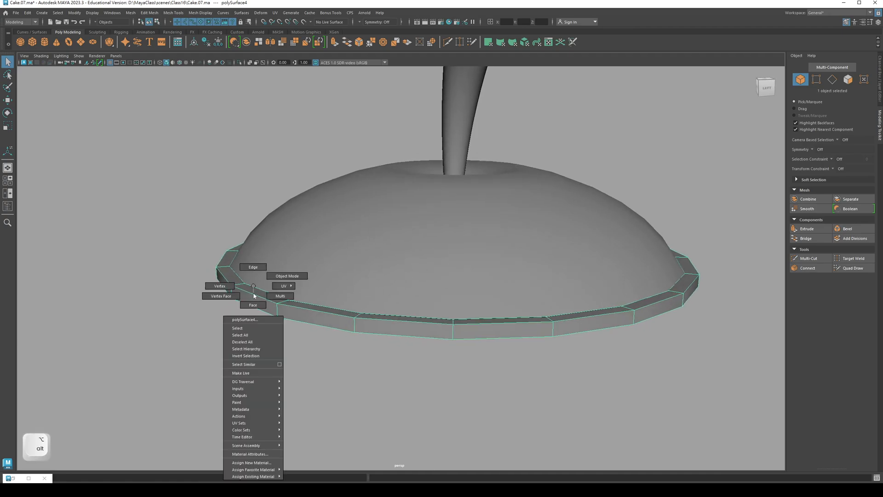
right_click_drag(250, 235, 250, 236)
right_click_drag(232, 278, 299, 320, "alt")
middle_click_drag(299, 319, 321, 270, "alt")
left_click_drag(321, 270, 252, 314, "alt")
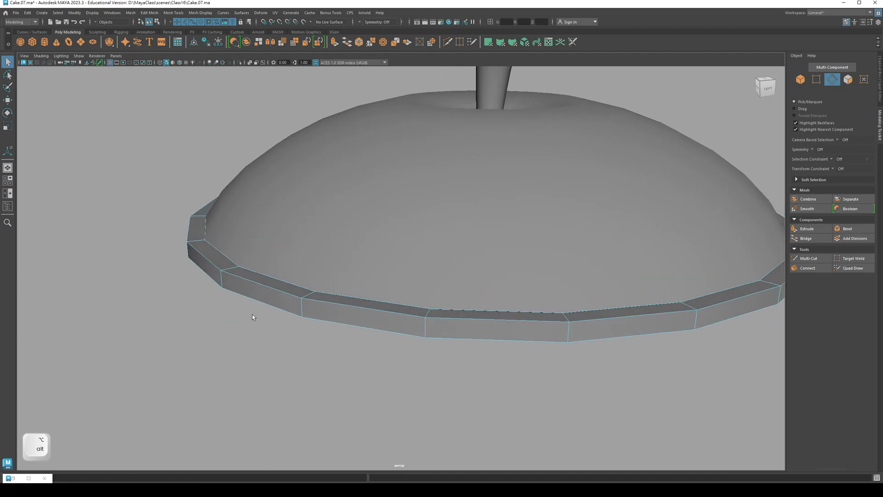
double_click(257, 288)
right_click_drag(495, 239, 295, 332, "alt")
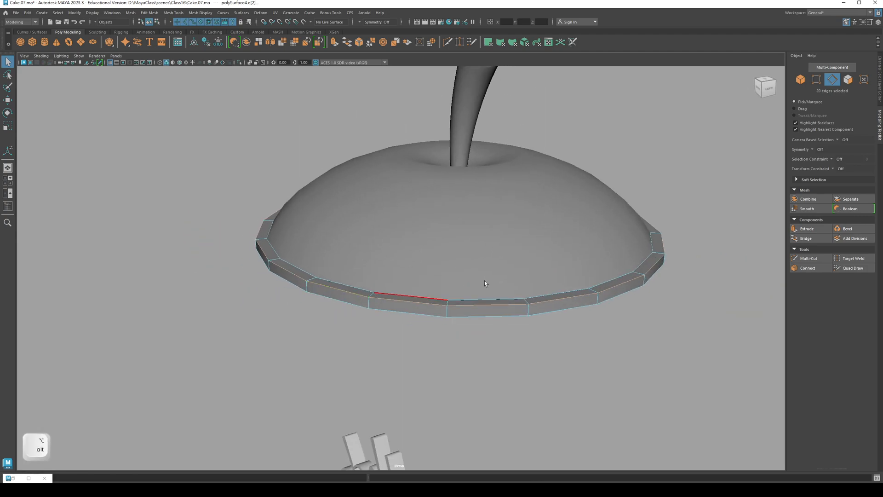
middle_click_drag(485, 282, 413, 285, "alt")
left_click(848, 227)
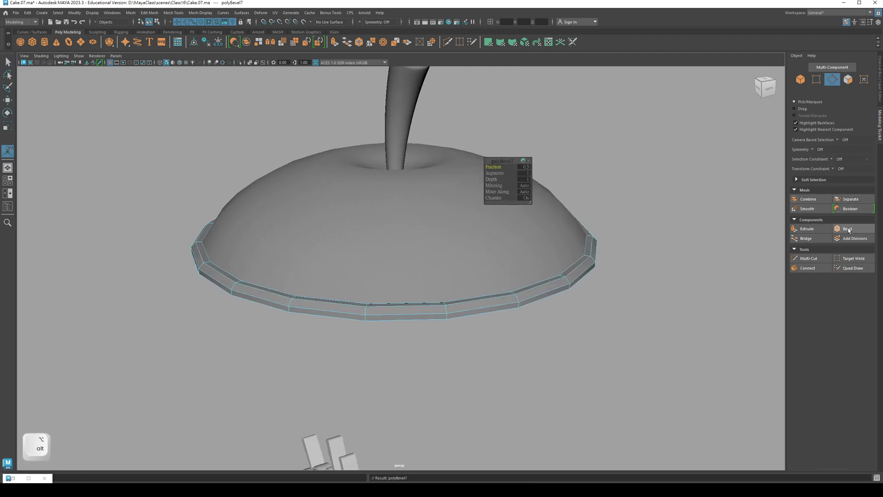
left_click_drag(496, 174, 185, 248)
key("q")
key("F8")
key("F8")
left_click(133, 181)
Step: Group the dome, stem and rim together and rename the group ApplePie
left_click_drag(264, 236, 385, 256, "alt")
left_click_drag(384, 253, 308, 197, "alt")
left_click_drag(328, 239, 368, 252, "alt")
key("ctrl+g")
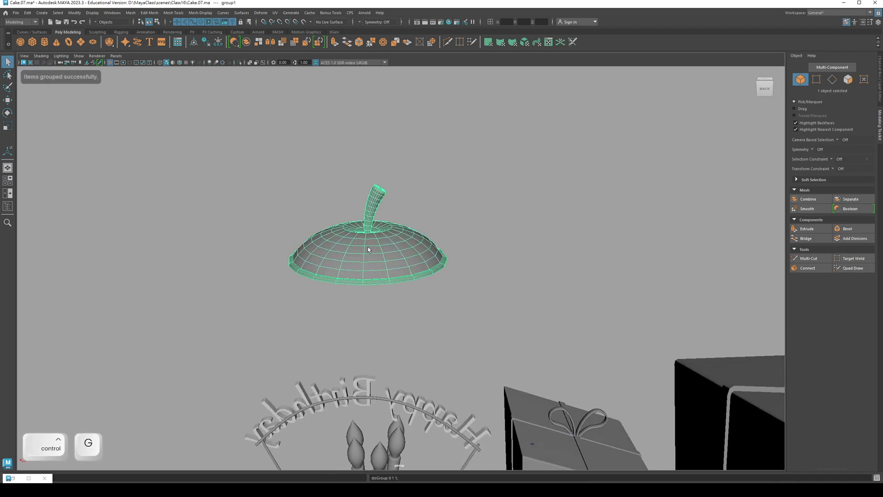
left_click(113, 12)
left_click(122, 100)
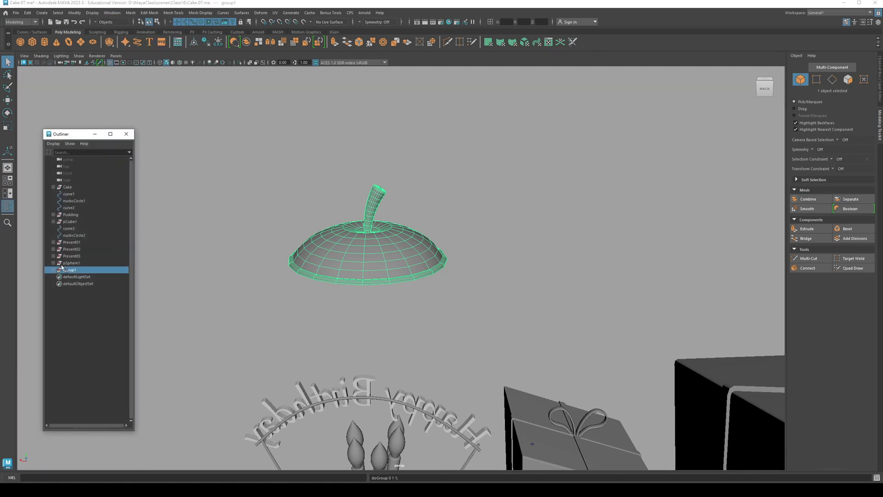
double_click(66, 270)
type("ApplePie")
key("Return")
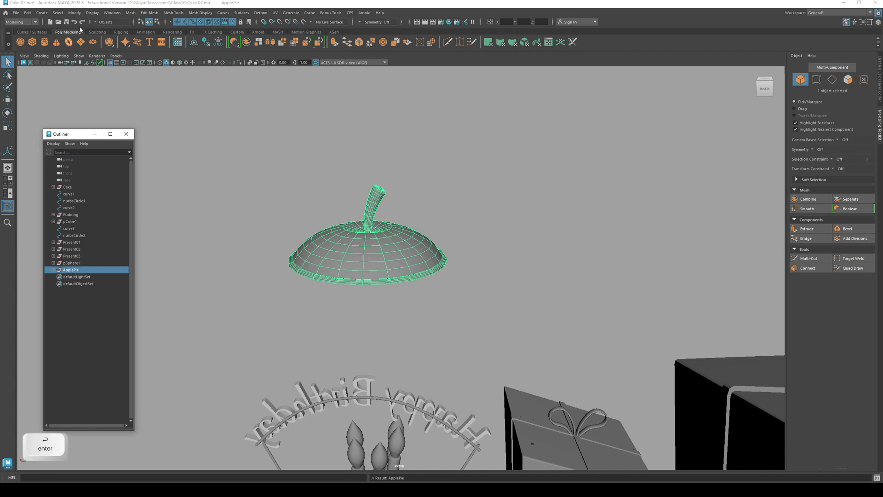
Step: Center the ApplePie group's pivot and, in the front view, move the pivot down toward the rim's base
left_click(73, 13)
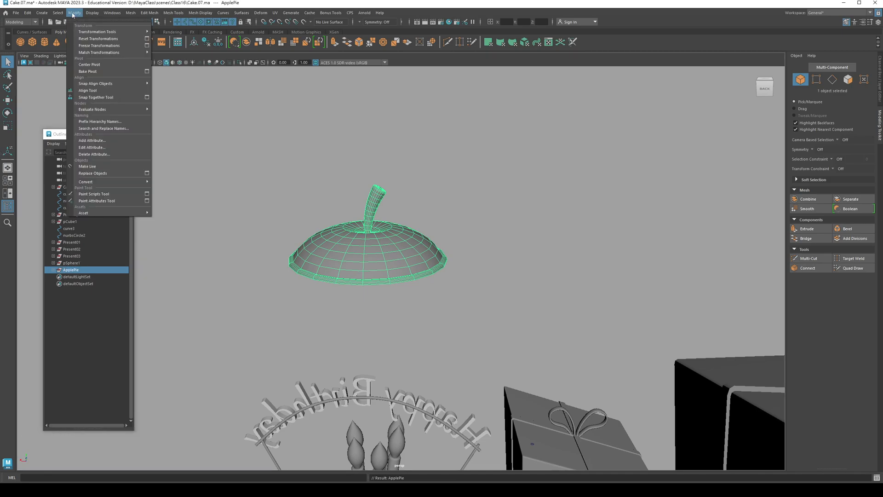
left_click(99, 67)
key("f")
key("w")
key("space")
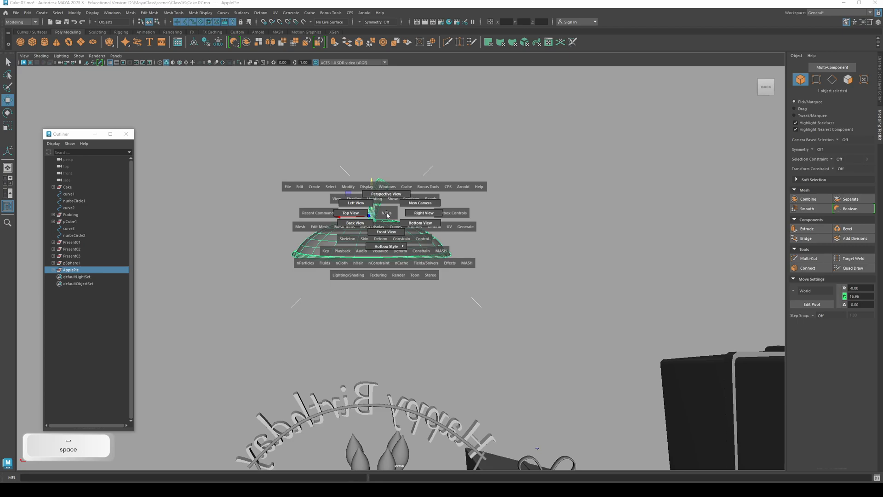
left_click(387, 230)
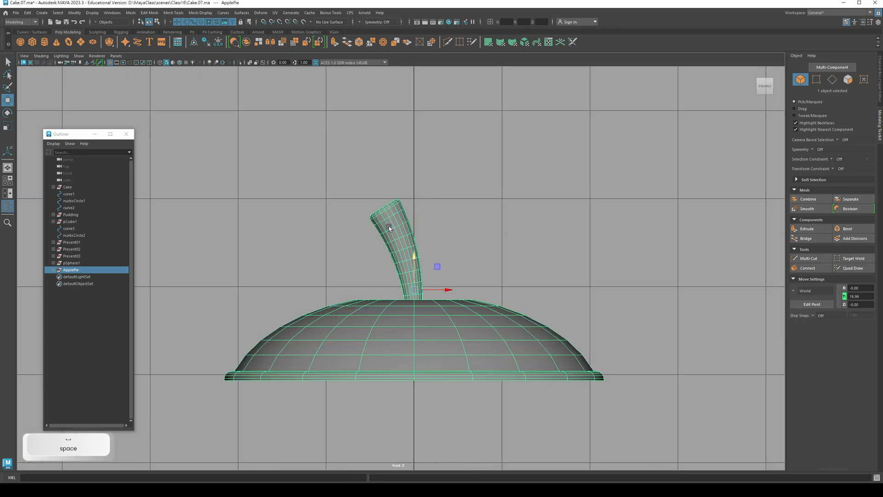
key("d")
left_click_drag(414, 254, 426, 344)
Step: Move the ApplePie group down onto the ground grid, in front of the cake and beside the pudding
scroll(426, 344, "down", 10)
middle_click_drag(410, 328, 405, 223, "alt")
left_click_drag(407, 183, 329, 317)
key("space")
key("r")
key("w")
key("q")
key("e")
key("q")
left_click(264, 280)
left_click_drag(264, 280, 324, 295, "alt")
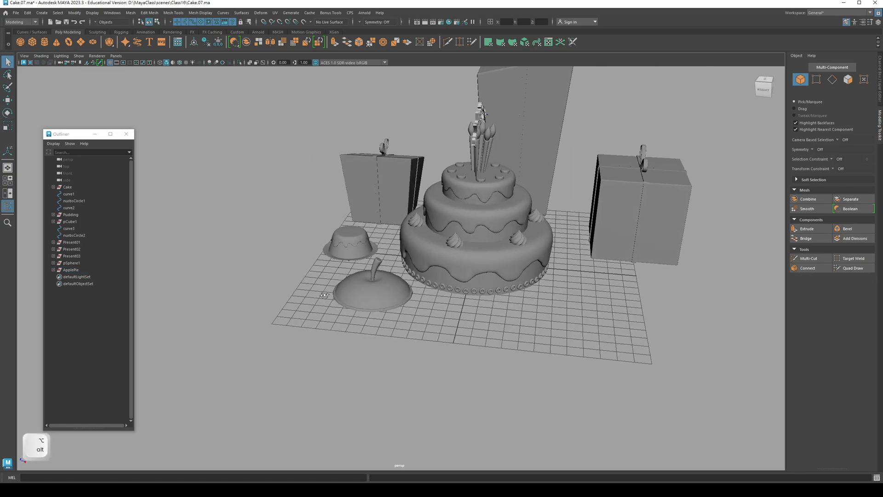
Step: Freeze the transformations of the ApplePie group
left_click(65, 270)
left_click(74, 13)
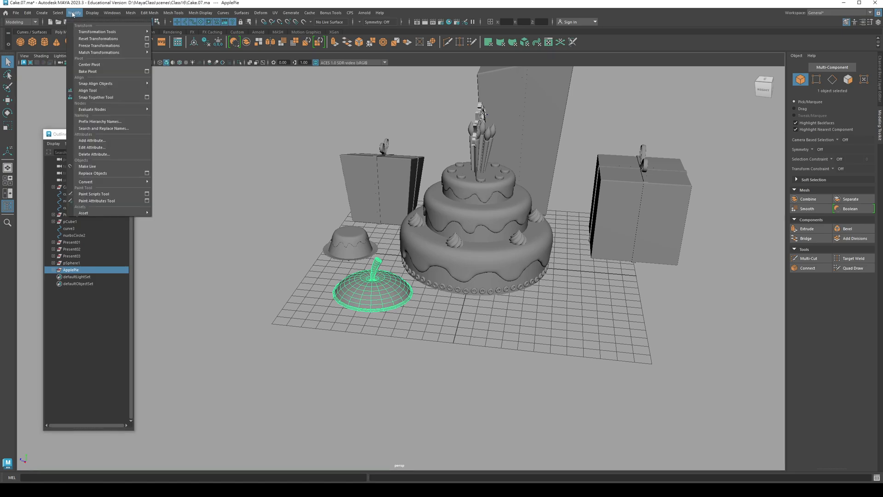
left_click(94, 44)
right_click_drag(472, 288, 442, 288, "alt")
left_click_drag(442, 288, 492, 294, "alt")
key("q")
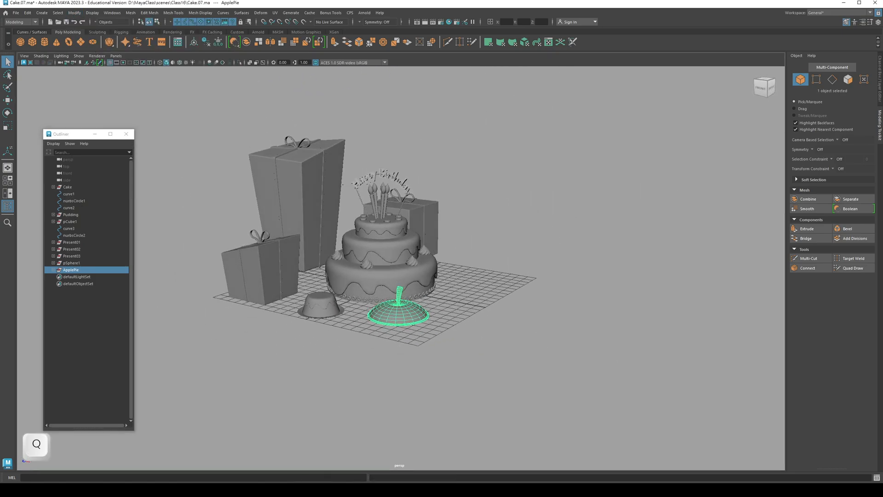
Step: Compare the scene with the reference images in IrfanView, examining the remaining props placed around the cake
key("alt+Tab")
key("minus")
key("minus")
key("minus")
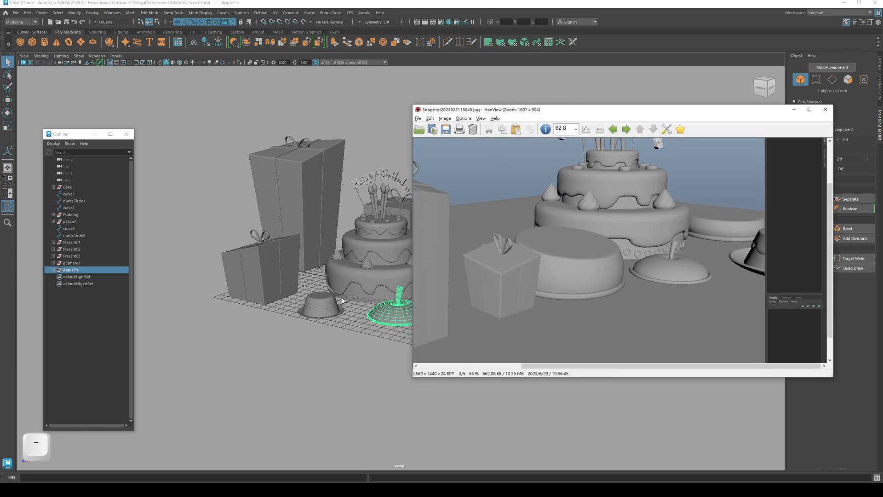
left_click(793, 109)
left_click_drag(529, 322, 391, 388, "alt")
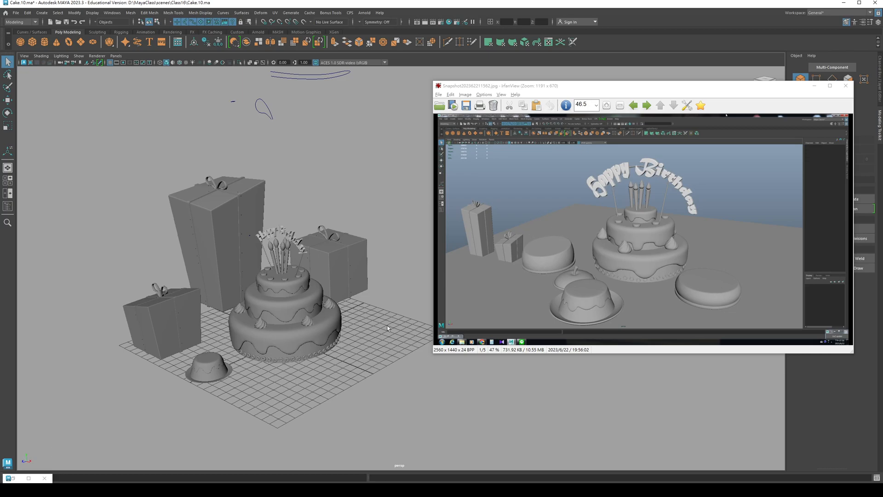
left_click(814, 86)
middle_click_drag(290, 278, 362, 277, "alt")
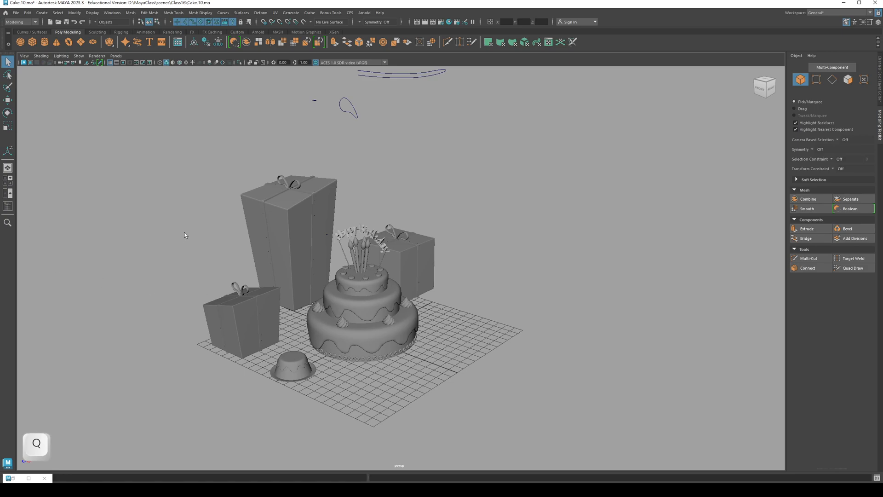
Step: Create a polygon cylinder at the grid's centre, isolate it in the view, and scale it into a wide, low disc
left_click(45, 43)
key("w")
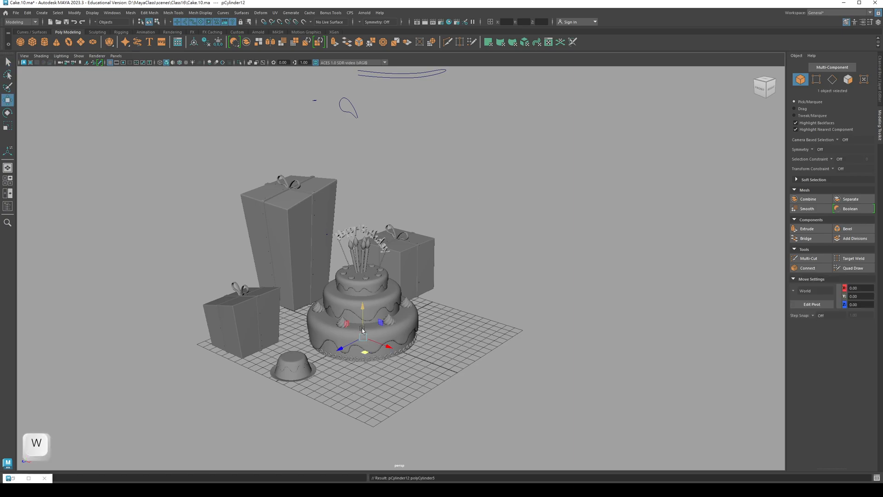
left_click(239, 63)
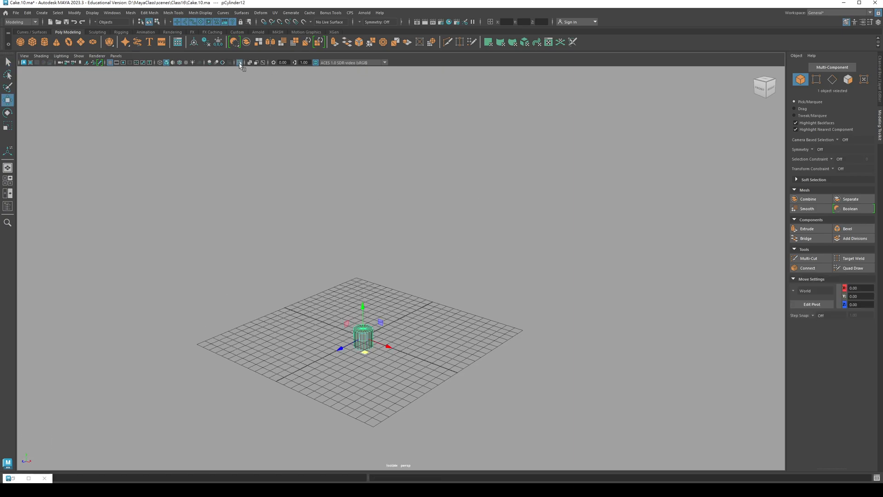
key("r")
mouse_move(363, 338)
left_mouse_down()
mouse_move(383, 335)
mouse_move(361, 308)
mouse_move(362, 328)
left_mouse_up()
key("w")
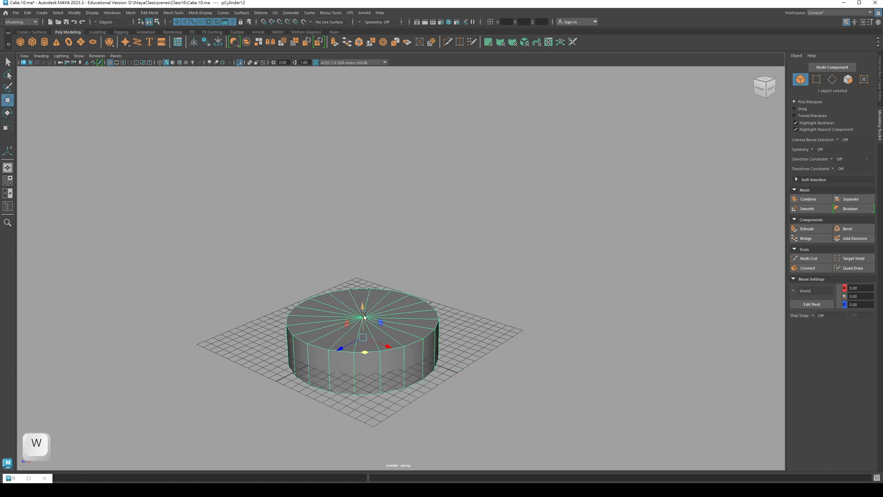
Step: Raise the wide cylinder vertically until its base rests on the ground grid
left_click_drag(363, 293, 384, 286)
key("q")
key("w")
key("space")
left_click_drag(476, 192, 477, 222)
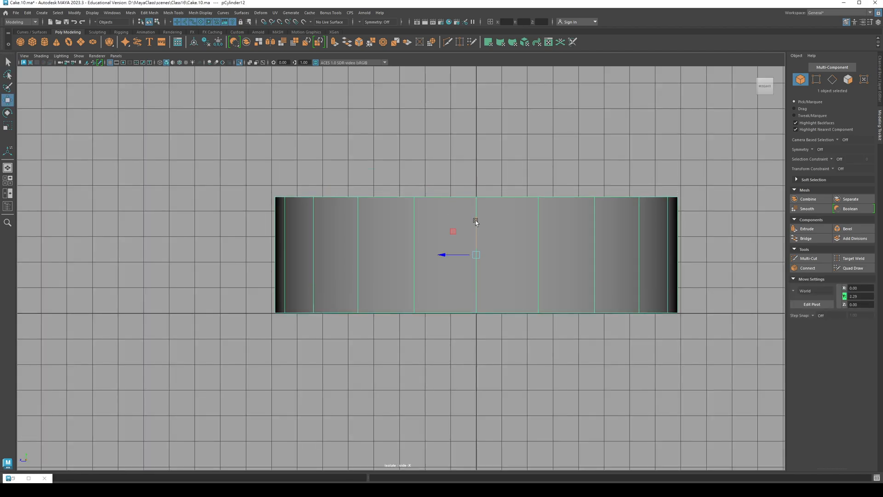
key("space")
left_click_drag(604, 207, 542, 219)
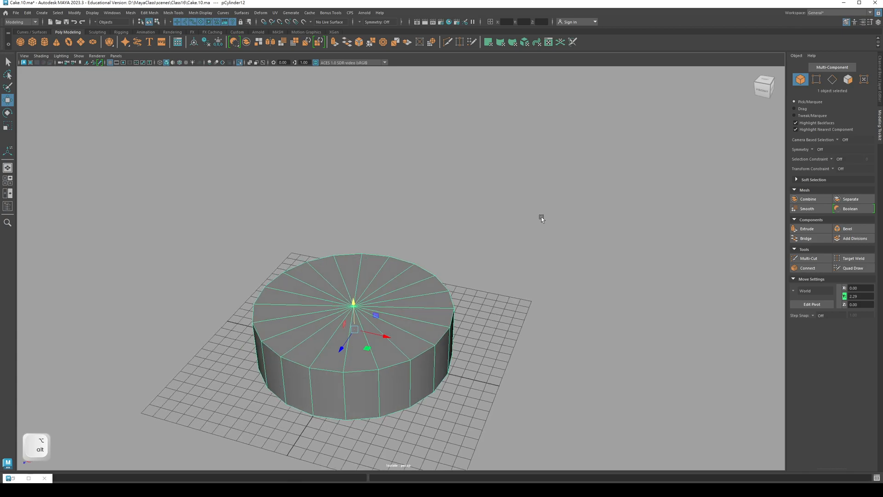
Step: Set the cylinder's Subdivisions Axis to 40
middle_click_drag(542, 219, 553, 203, "alt")
left_click(880, 94)
left_click(813, 149)
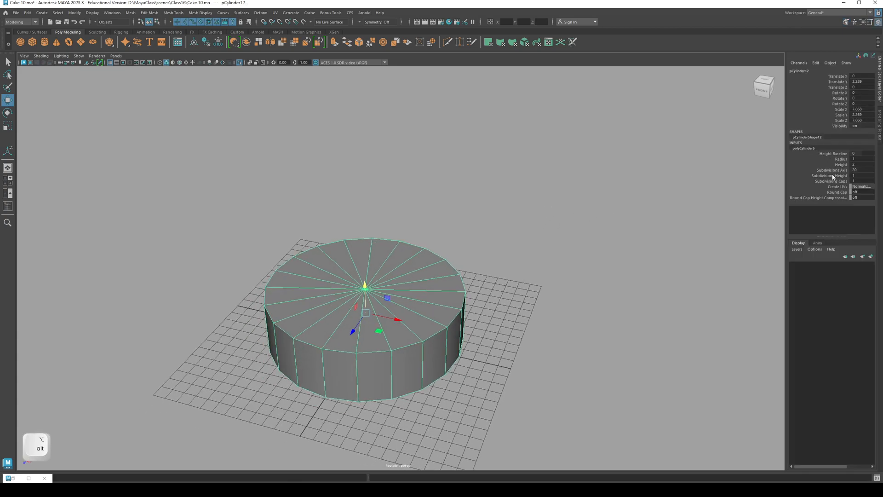
type("40")
key("Return")
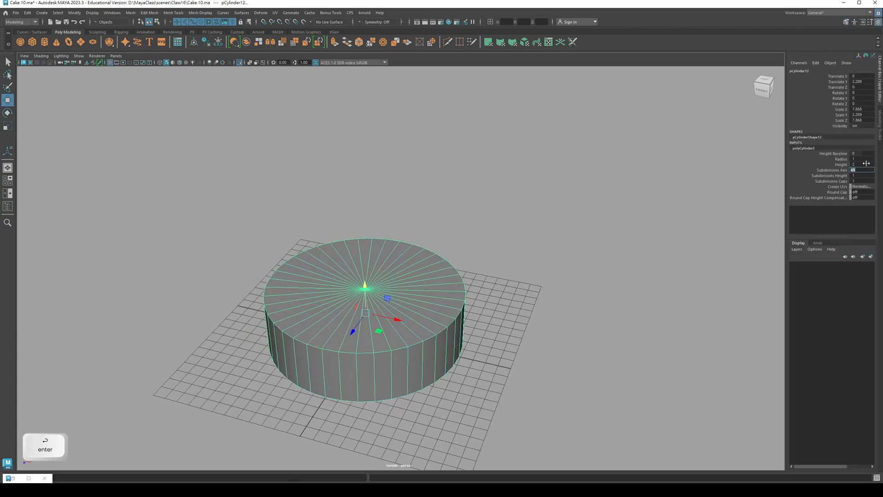
left_click(826, 170)
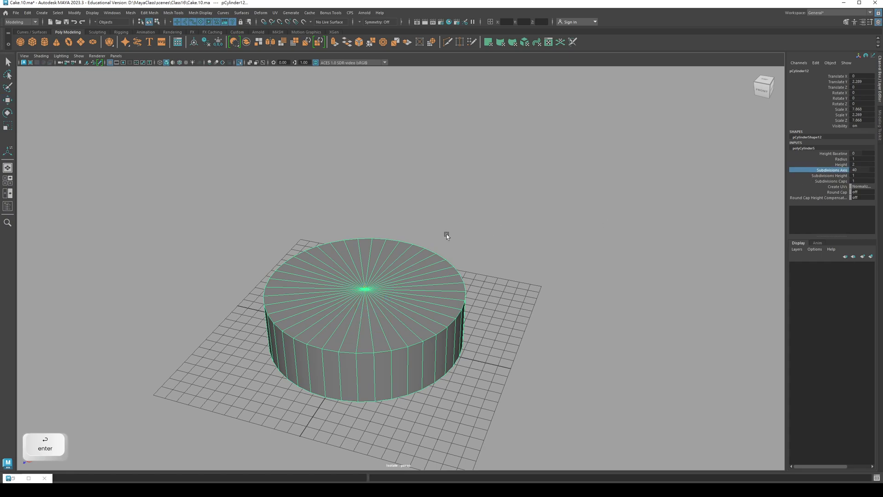
Step: Bring up the IrfanView reference image beside a side view of the cylinder to compare the disc's proportions
middle_click_drag(427, 238, 430, 225, "alt")
key("r")
left_click_drag(359, 322, 358, 286, "alt")
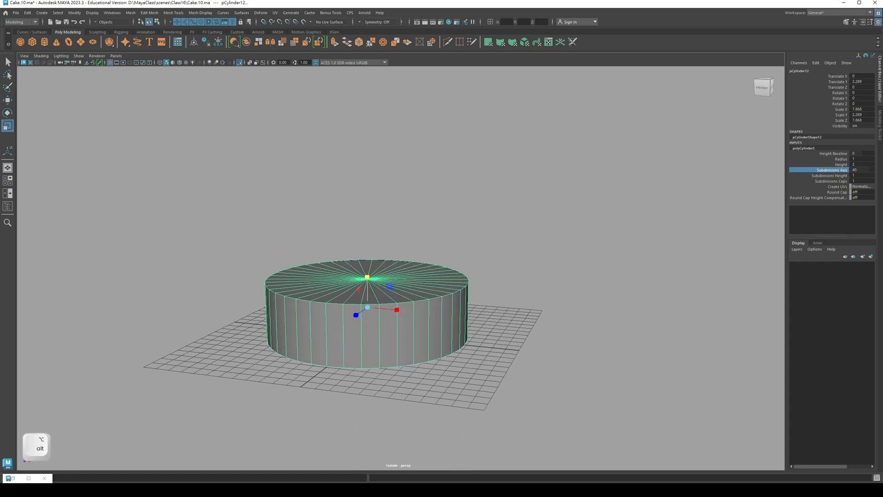
key("alt+Tab")
middle_click_drag(388, 289, 324, 274, "alt")
key("space")
left_click_drag(321, 276, 331, 275)
middle_click_drag(336, 244, 148, 255, "alt")
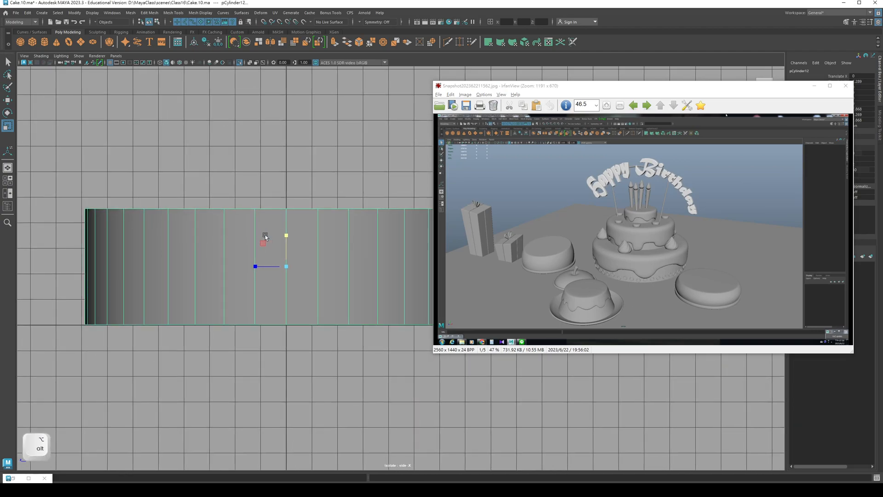
Step: Flatten the cylinder into a very thin base plate and lower it onto the ground grid
left_click_drag(284, 238, 284, 279)
key("w")
middle_click_drag(284, 280, 269, 267, "alt")
key("q")
scroll(257, 279, "down", 4)
key("r")
key("w")
key("q")
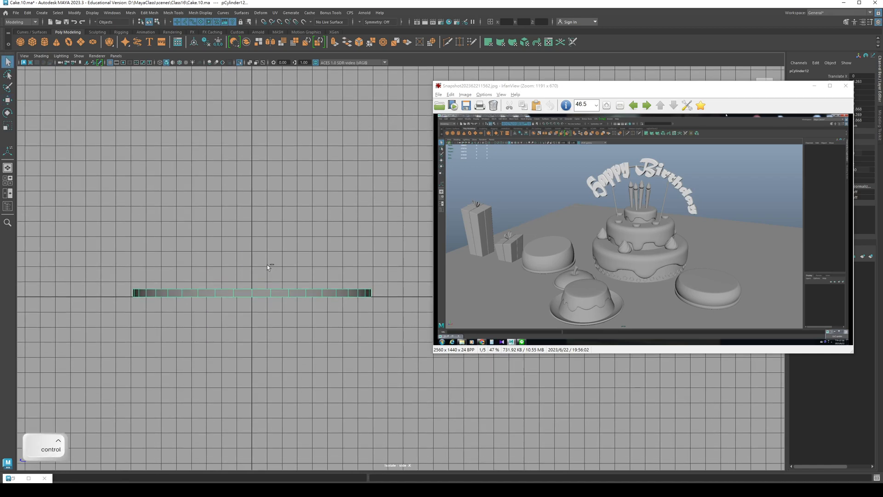
Step: Duplicate the base plate, raise the copy on top of it, and scale the copy into a taller, slightly narrower cylinder
key("ctrl+d")
key("w")
left_click_drag(249, 258, 253, 92)
key("r")
left_click_drag(252, 204, 252, 167)
left_click_drag(251, 199, 252, 212)
key("r")
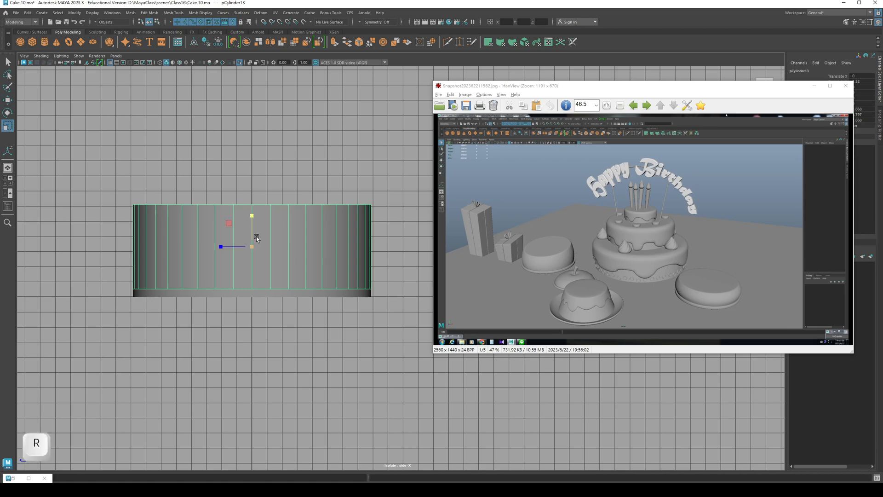
left_click_drag(251, 247, 245, 251)
key("w")
key("space")
left_click_drag(252, 219, 267, 206)
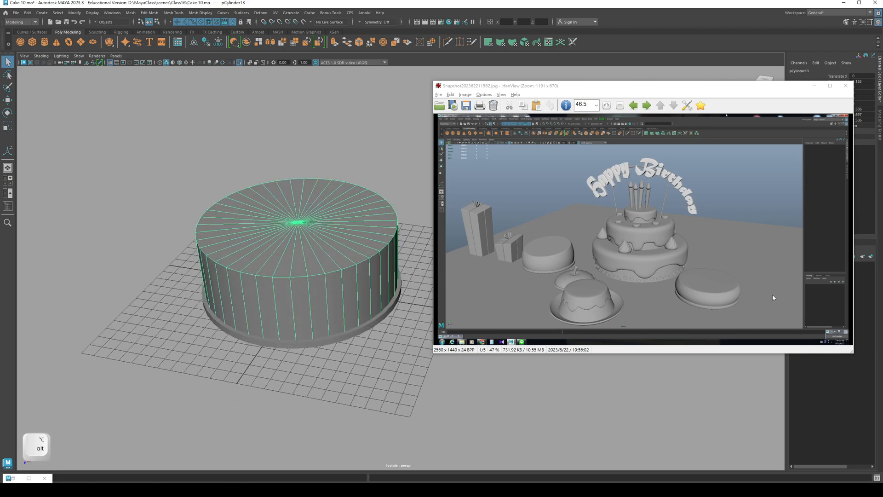
Step: Select the upper cylinder's top and bottom rim edge loops and apply a Bevel to them
left_click(813, 87)
middle_click_drag(322, 219, 398, 231, "alt")
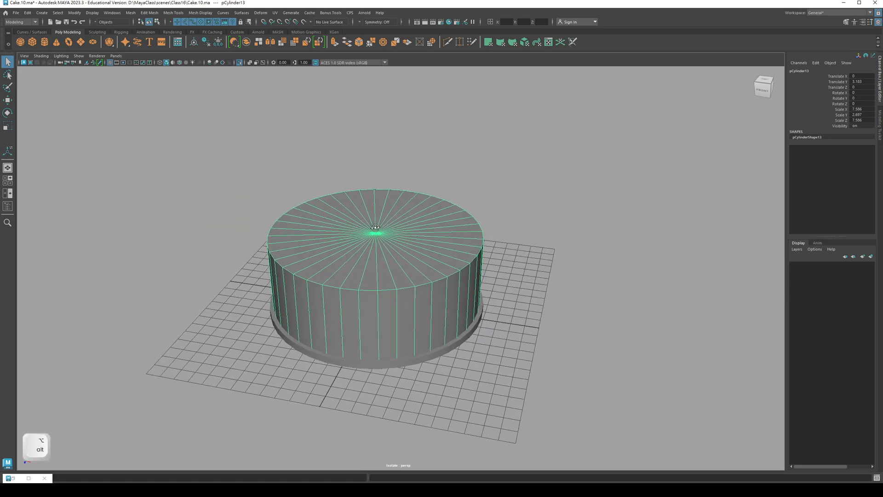
left_click_drag(430, 261, 436, 239, "alt")
right_click(426, 245)
right_click_drag(427, 247, 426, 226)
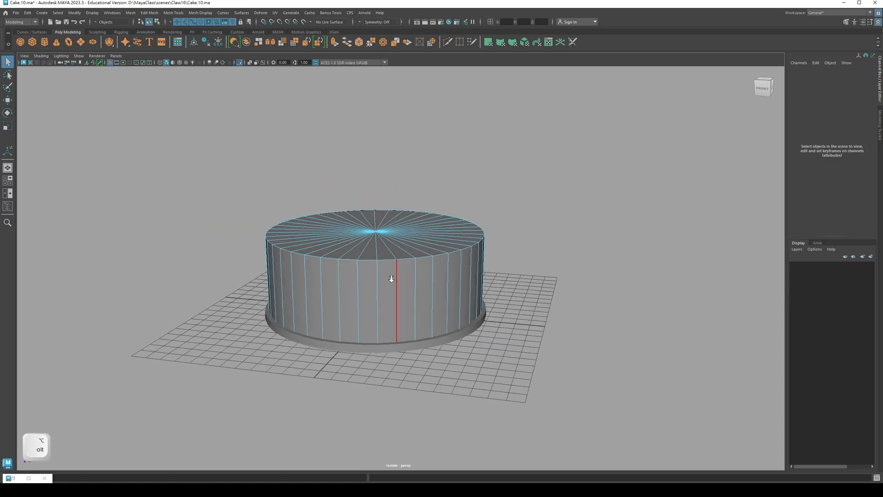
left_click_drag(397, 272, 408, 291, "alt")
key("4")
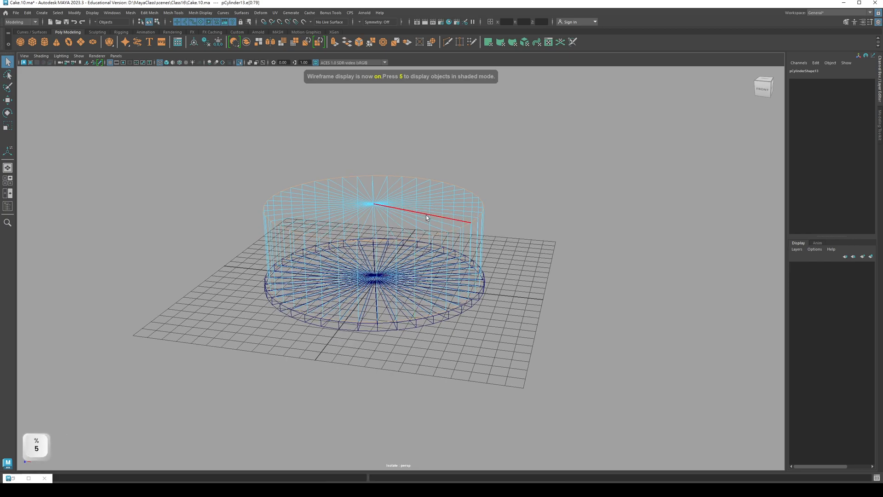
key("5")
left_click_drag(418, 209, 420, 230, "alt")
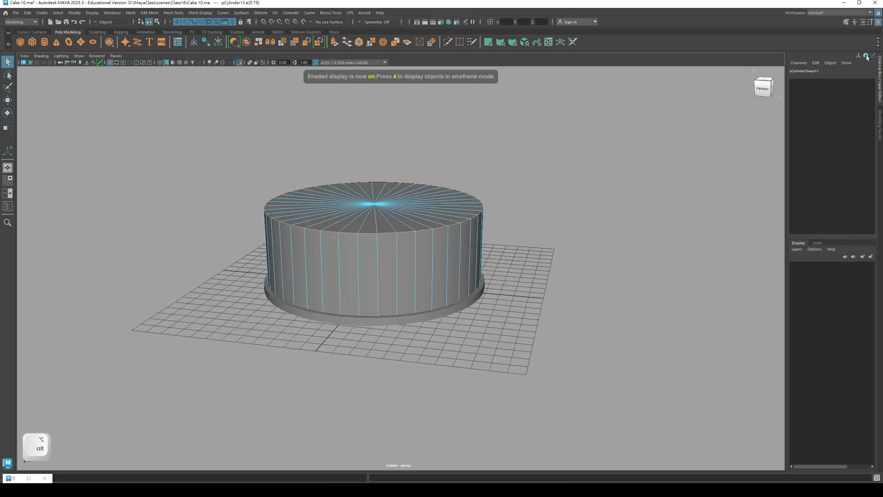
left_click(847, 22)
left_click(838, 231)
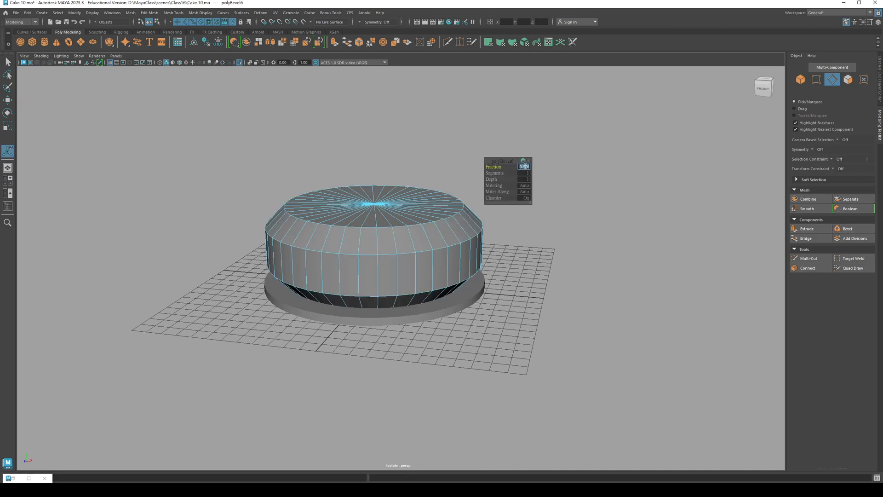
Step: Set the rim bevel's Fraction to 0.2 and Segments to 3
type("1.")
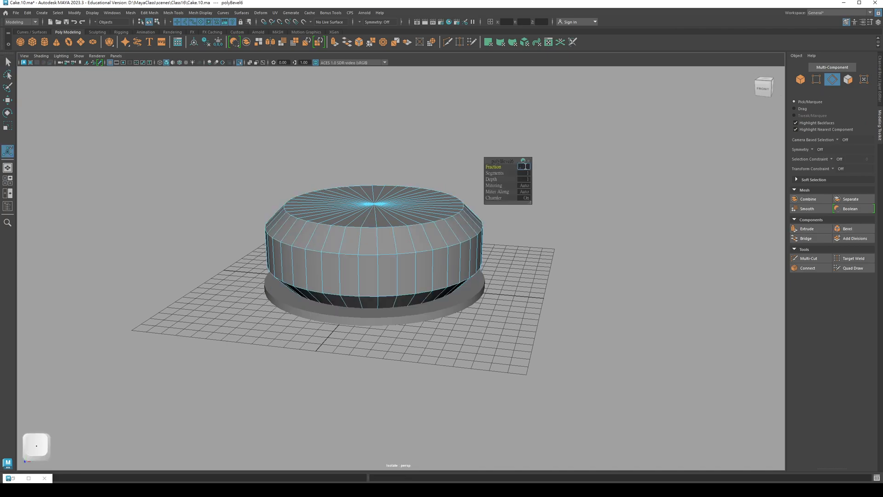
type("2")
key("Return")
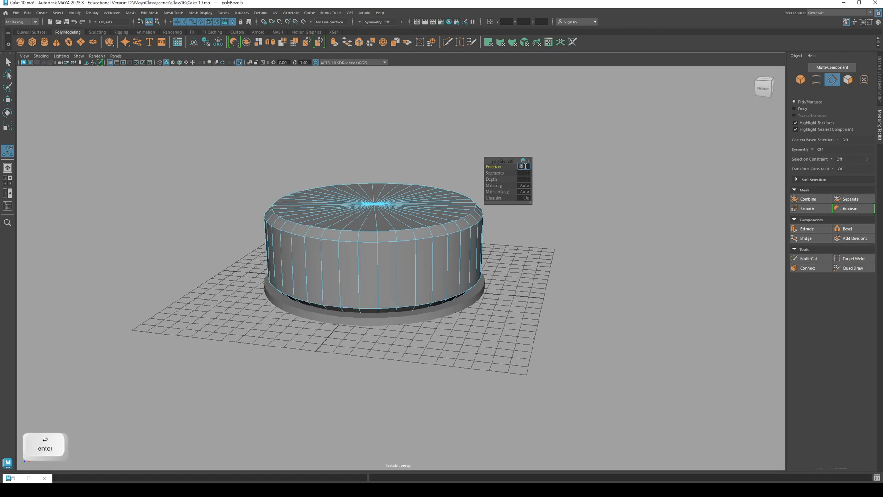
middle_click_drag(472, 175, 454, 180, "alt")
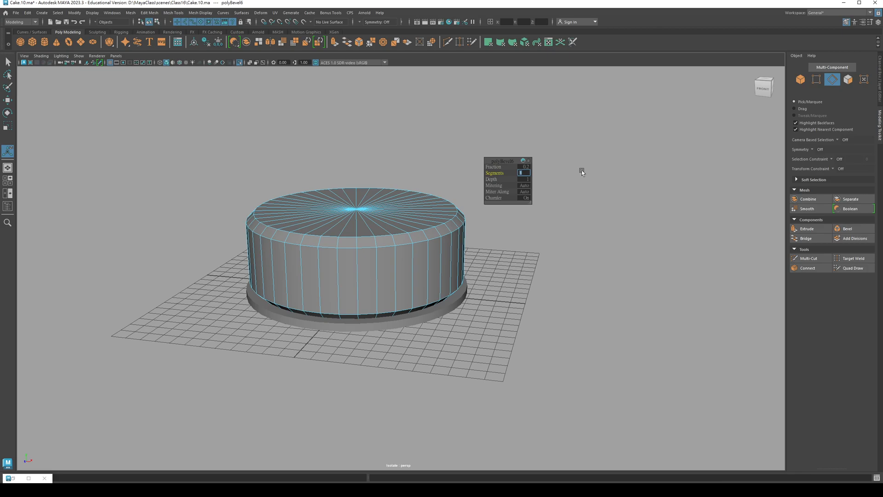
type("3")
key("Return")
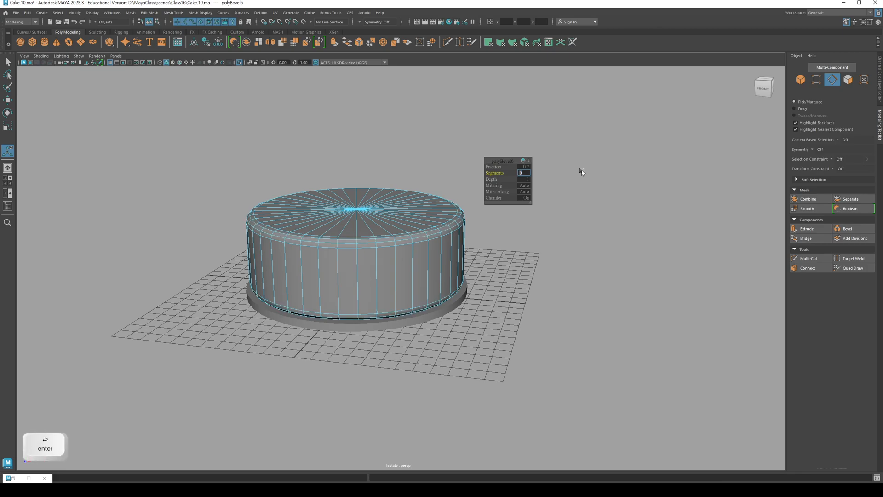
left_click_drag(364, 240, 346, 226, "alt")
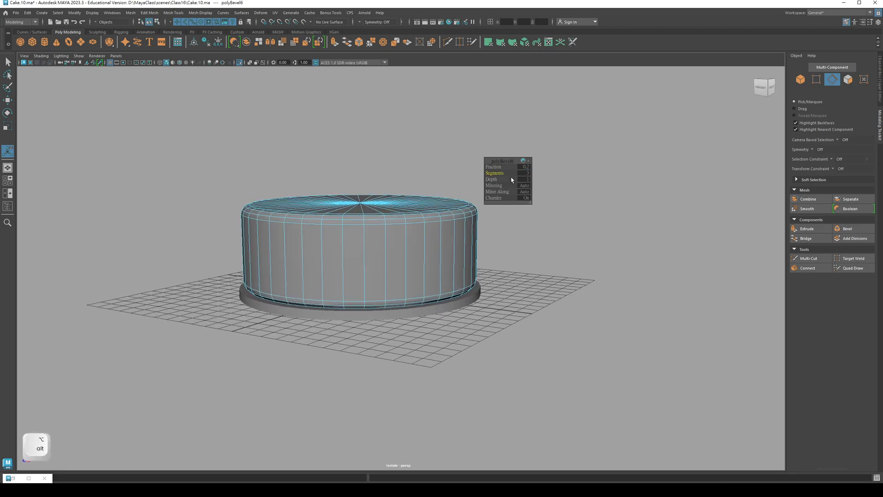
key("Return")
Step: Return to object selection and examine the bevelled rims of the upper cylinder from several angles
left_click_drag(333, 189, 345, 203, "alt")
right_click_drag(345, 203, 314, 201, "alt")
left_click_drag(314, 201, 326, 211, "alt")
right_click_drag(317, 225, 364, 223, "alt")
mouse_move(364, 223)
left_mouse_down("alt")
mouse_move(383, 240)
mouse_move(349, 243)
mouse_move(354, 230)
left_mouse_up("alt")
right_click_drag(355, 230, 333, 237, "alt")
mouse_move(333, 237)
left_mouse_down("alt")
mouse_move(347, 234)
mouse_move(341, 250)
left_mouse_up("alt")
key("q")
key("F8")
left_click(263, 212)
key("q")
left_click(346, 304)
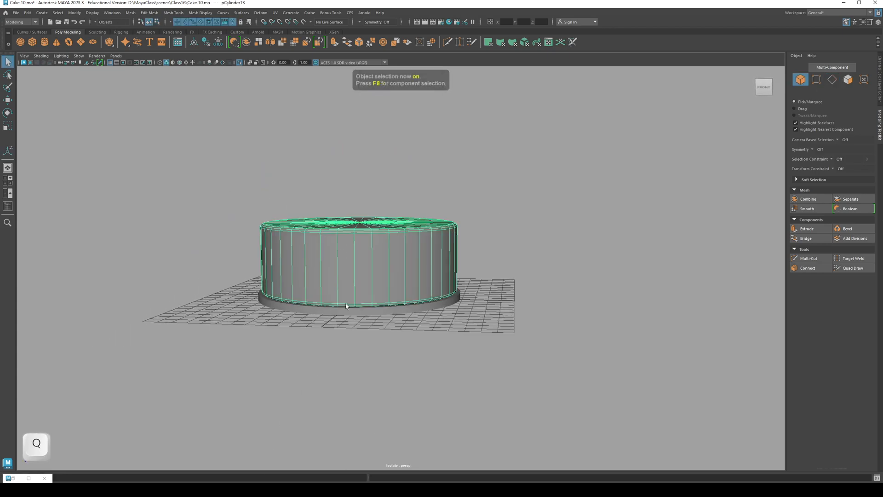
Step: Lower the upper cylinder's top vertices to make it a low, flat cake body, following the IrfanView reference image
left_click(322, 489)
left_click_drag(277, 301, 261, 294, "alt")
key("q")
right_click_drag(283, 252, 260, 255)
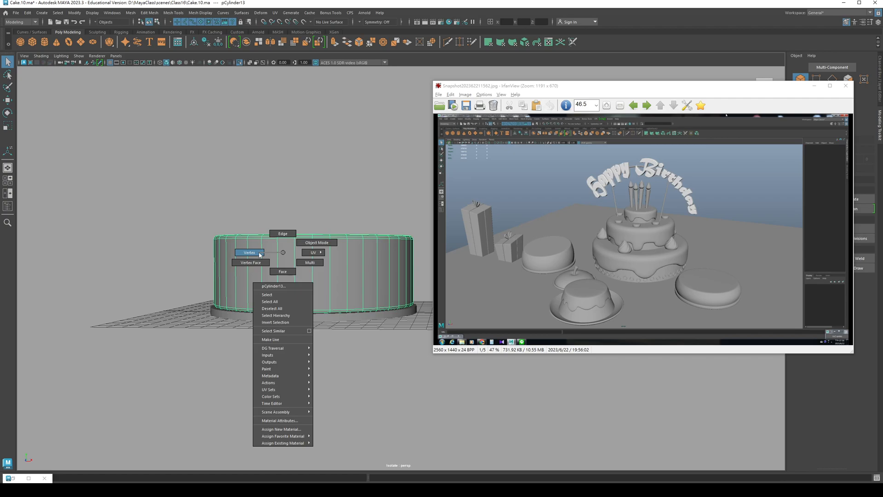
right_click_drag(259, 254, 259, 254)
left_click_drag(188, 215, 428, 249)
left_click_drag(301, 259, 292, 230, "alt")
key("w")
key("q")
right_click_drag(285, 261, 293, 246)
left_click_drag(292, 198, 295, 269, "alt")
key("q")
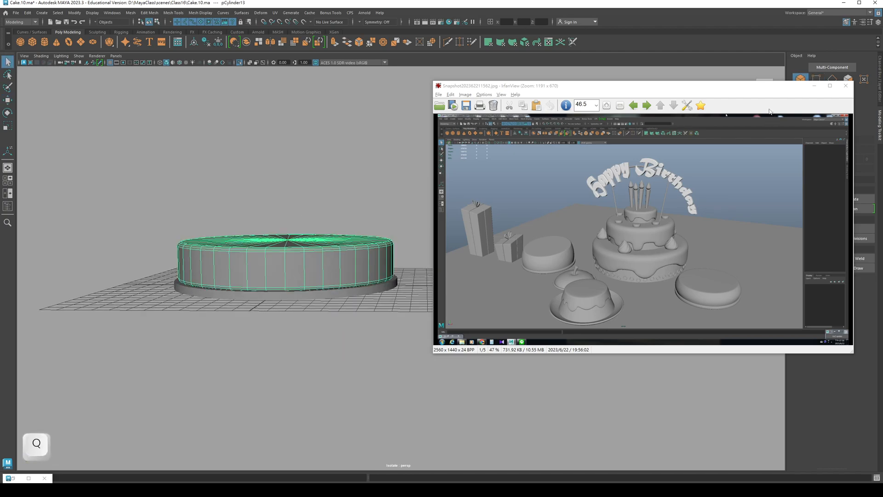
Step: Insert a series of horizontal edge loops around the cake body's side wall with Multi-Cut, and return to object selection
left_click(812, 87)
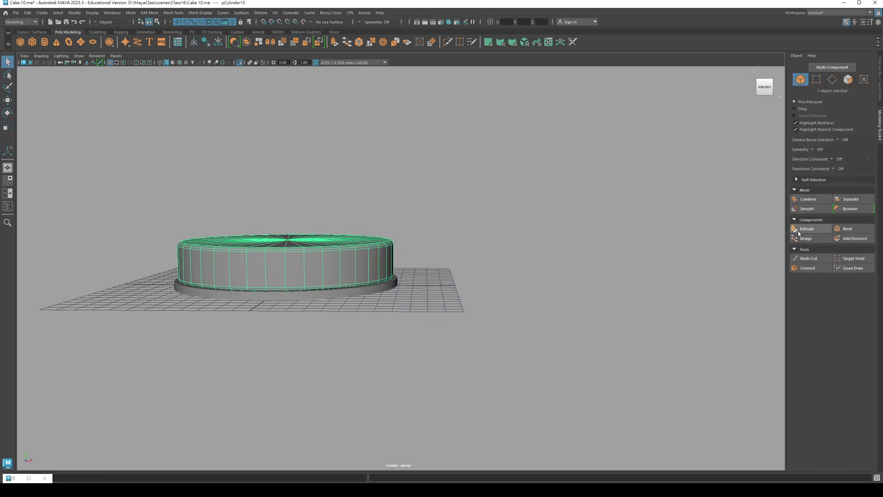
left_click(798, 262)
middle_click_drag(175, 292, 279, 302, "alt")
right_click_drag(278, 302, 373, 295, "alt")
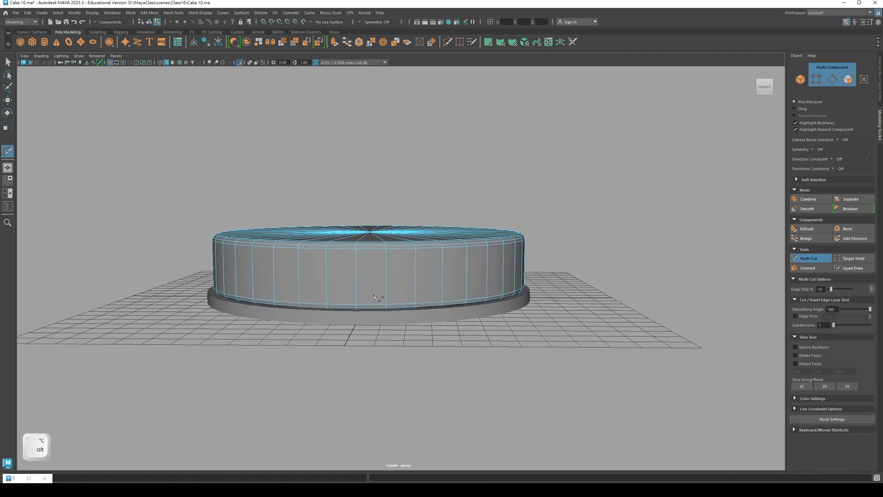
left_click_drag(377, 298, 375, 287, "alt")
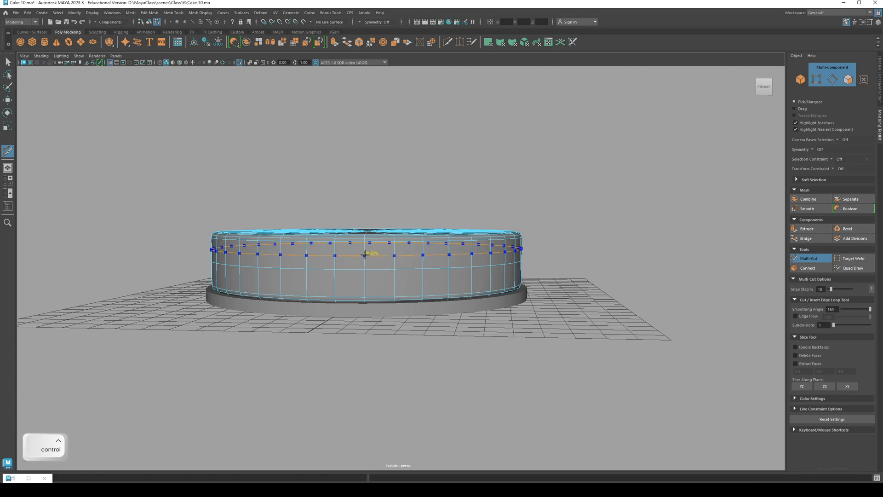
left_click_drag(400, 281, 375, 260, "alt")
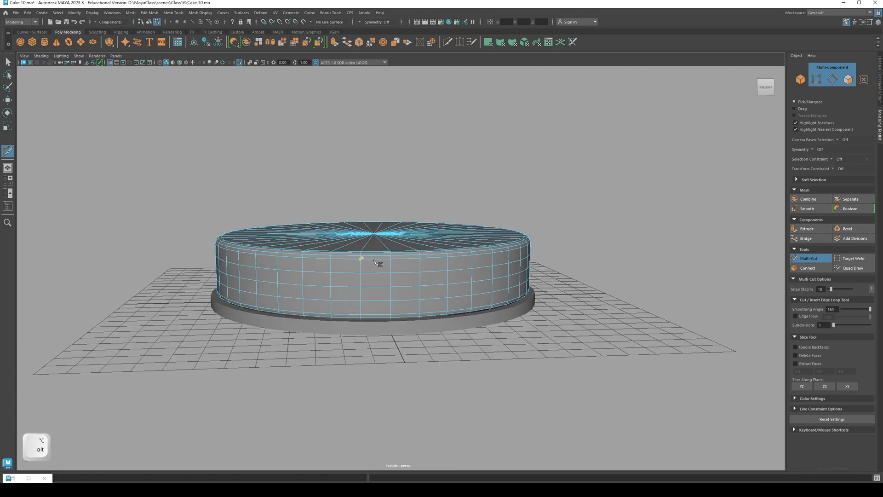
right_click_drag(375, 261, 478, 264, "alt")
left_click_drag(451, 300, 428, 270, "alt")
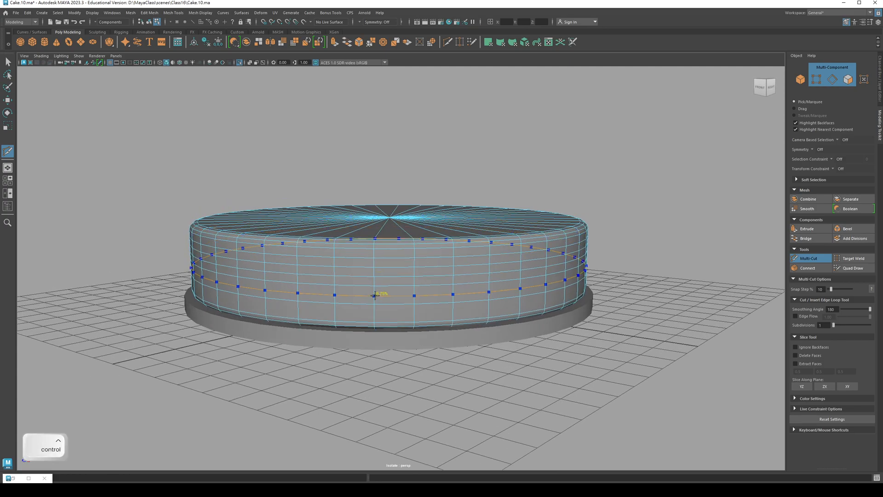
left_click_drag(382, 306, 404, 280, "alt")
key("q")
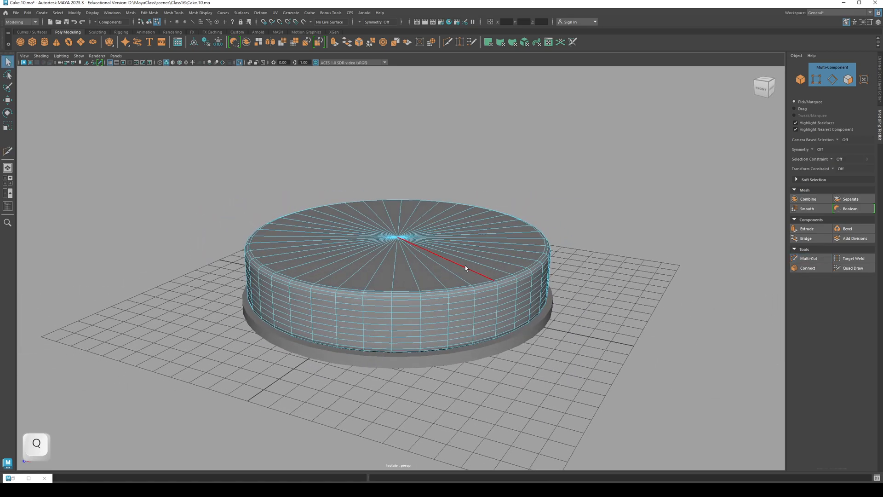
key("F8")
Step: Return to object selection, select the cake body and apply a nonlinear Squash deformer to it
left_click_drag(451, 246, 414, 261, "alt")
left_click(152, 243)
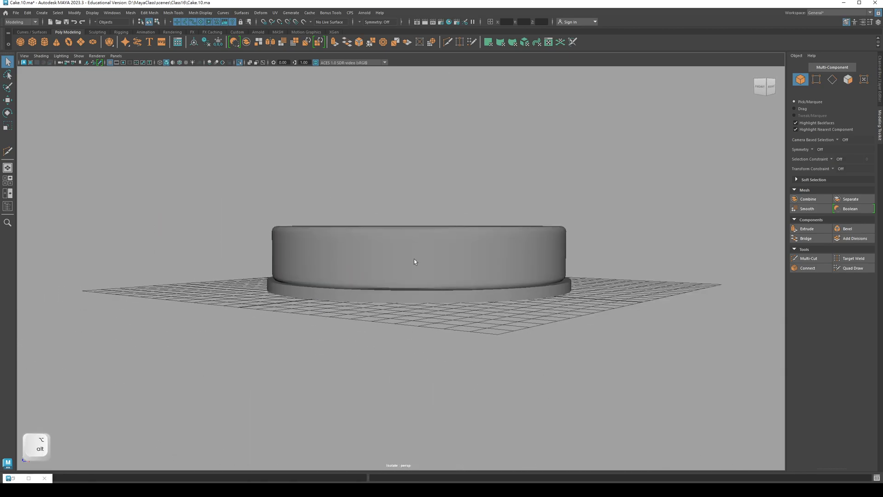
left_click(426, 233)
left_click_drag(395, 257, 437, 259, "alt")
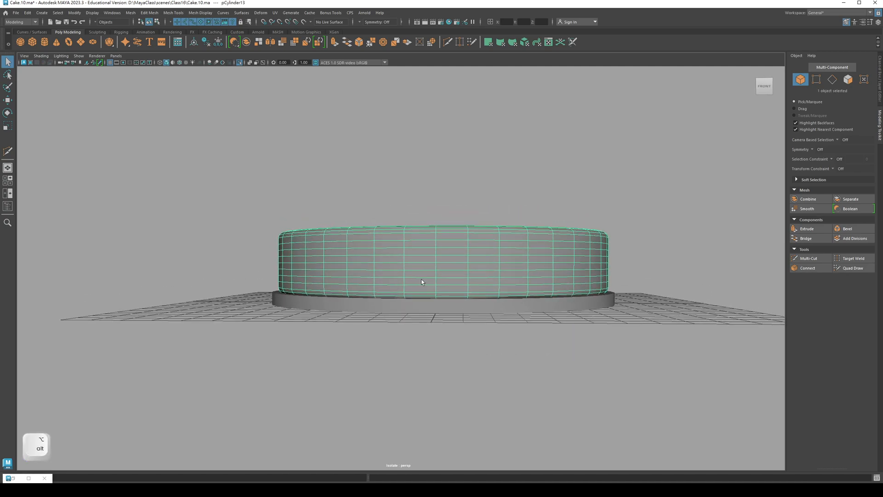
left_click_drag(381, 237, 353, 247, "alt")
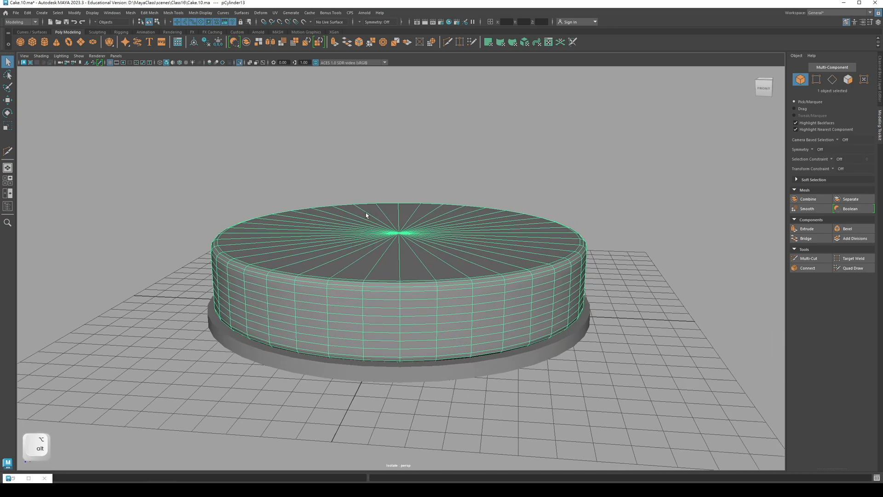
scroll(410, 170, "down", 2)
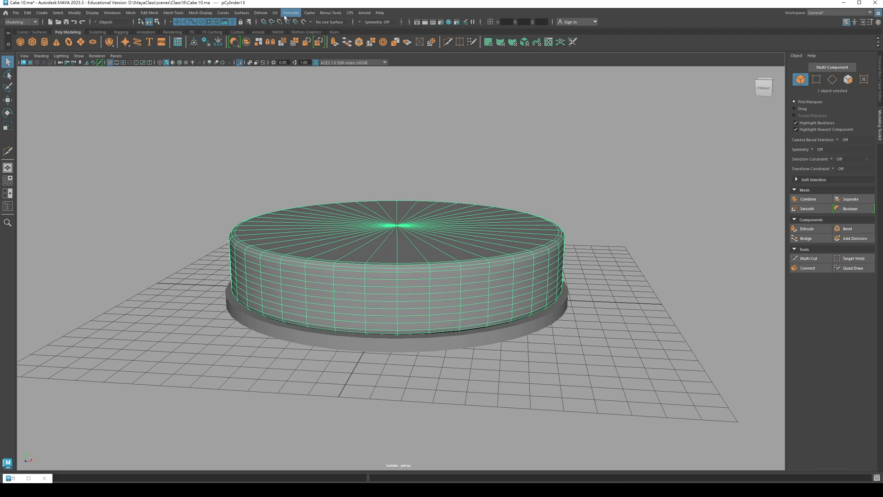
left_click(261, 13)
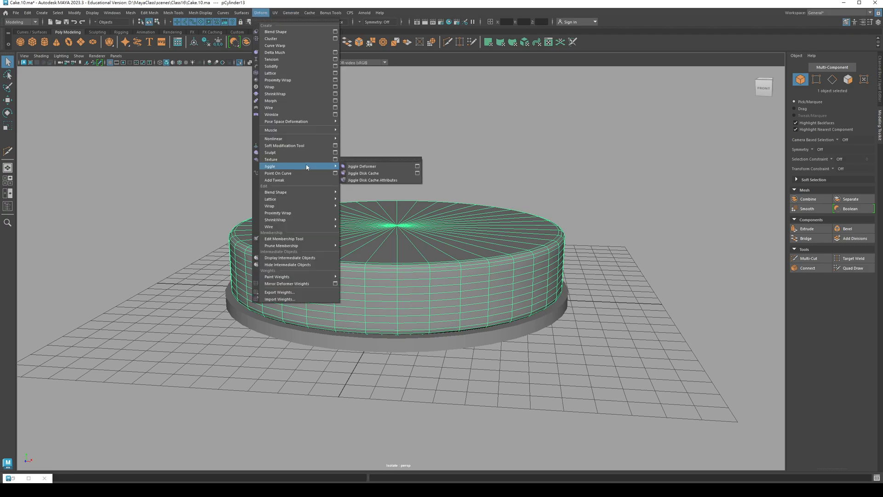
mouse_move(300, 140)
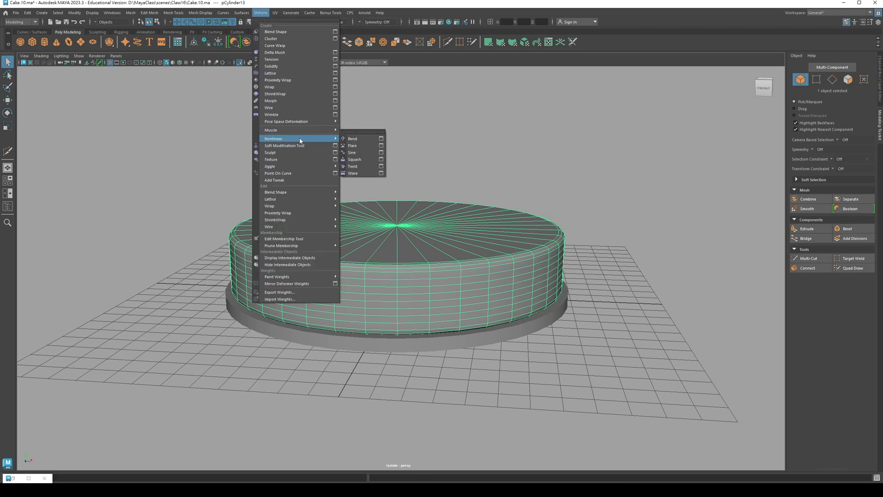
left_click(361, 161)
Step: Show the squash deformer's manipulator and increase its factor in the front view to bulge the cake body outward
key("F2")
left_click_drag(489, 239, 498, 158, "alt")
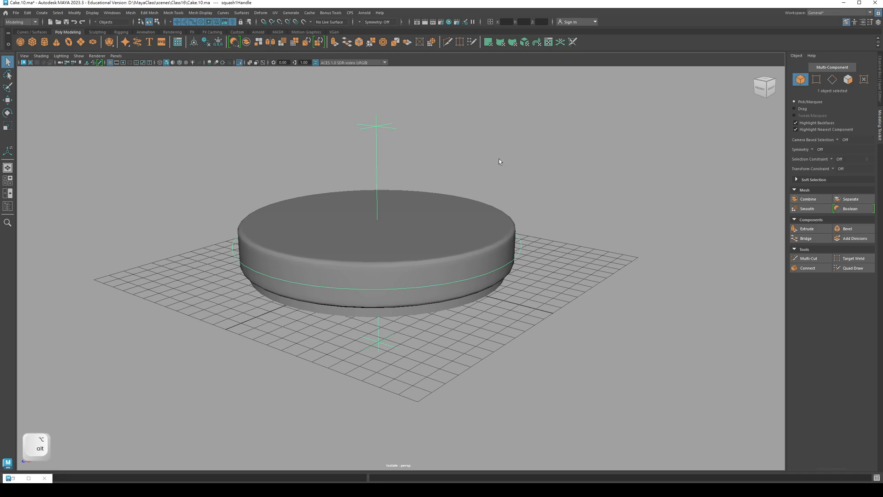
key("t")
left_click_drag(368, 167, 420, 194, "alt")
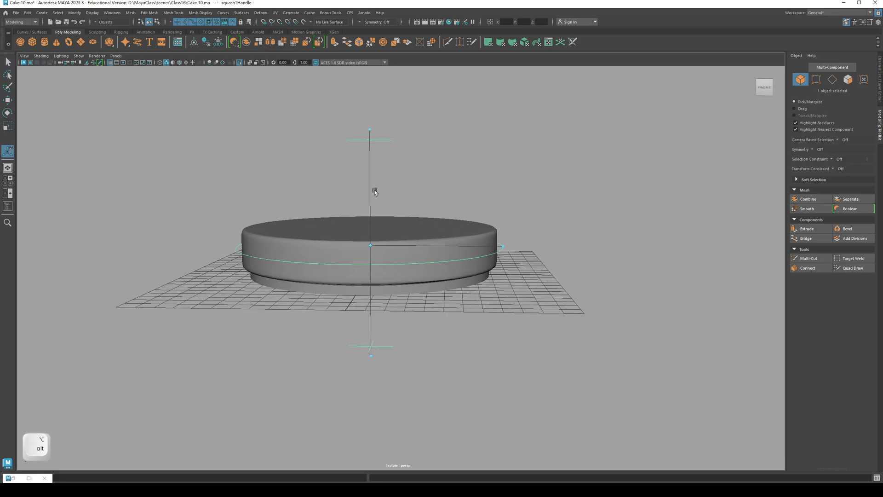
left_click_drag(353, 195, 468, 240, "alt")
key("space")
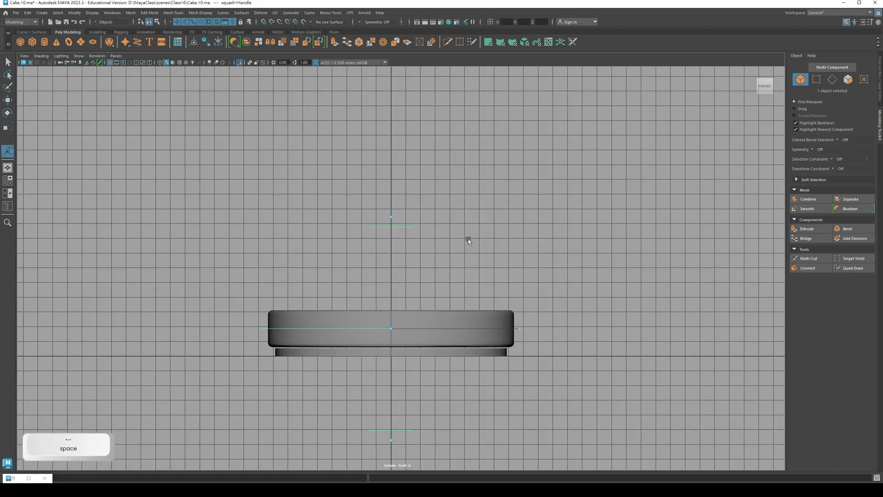
middle_click_drag(536, 324, 429, 266, "alt")
left_click_drag(471, 278, 489, 285)
Step: Bring the squash's upper and lower bounds in to the cake body's height and reduce the bulge to softly rounded sides
left_click_drag(345, 167, 344, 257)
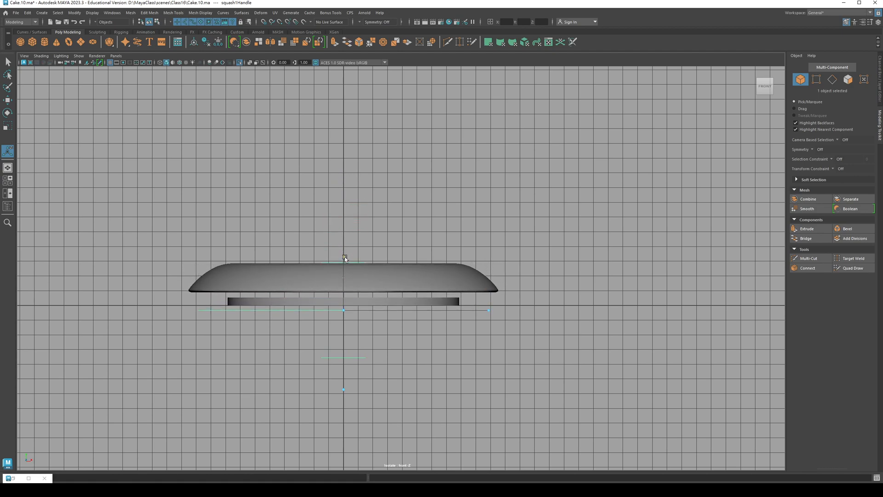
left_click_drag(345, 391, 345, 297)
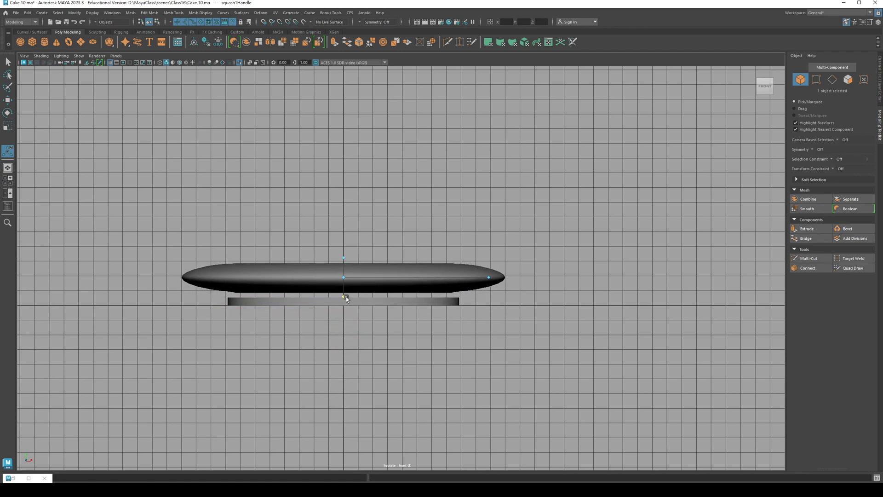
left_click_drag(499, 280, 473, 285)
middle_click_drag(431, 258, 433, 270, "alt")
key("space")
left_click_drag(458, 287, 456, 252)
left_click_drag(453, 248, 436, 246, "alt")
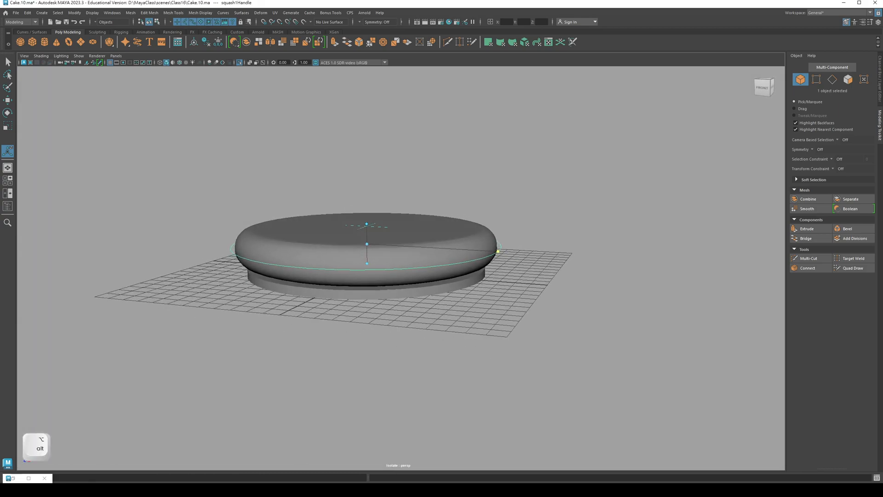
Step: Bring up the IrfanView reference image for comparison and delete the squashed cake body's history
key("alt+Tab")
middle_click_drag(330, 256, 264, 254, "alt")
left_click_drag(276, 256, 280, 250, "alt")
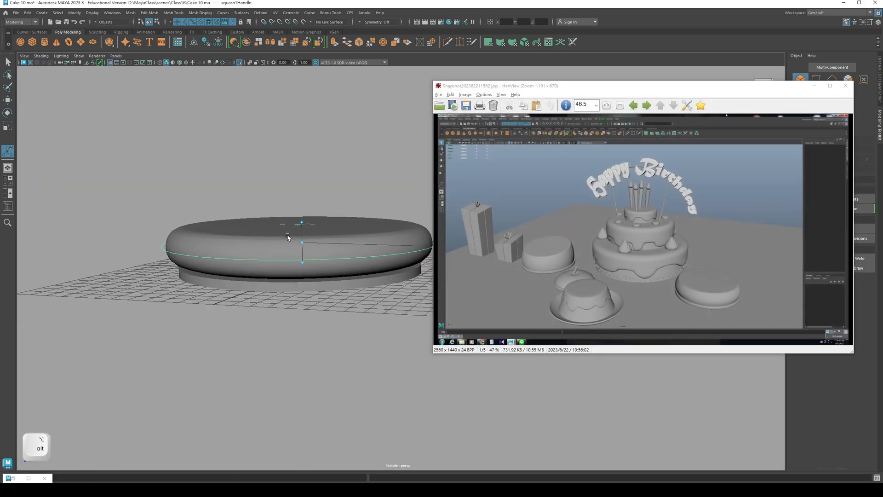
left_click(282, 244)
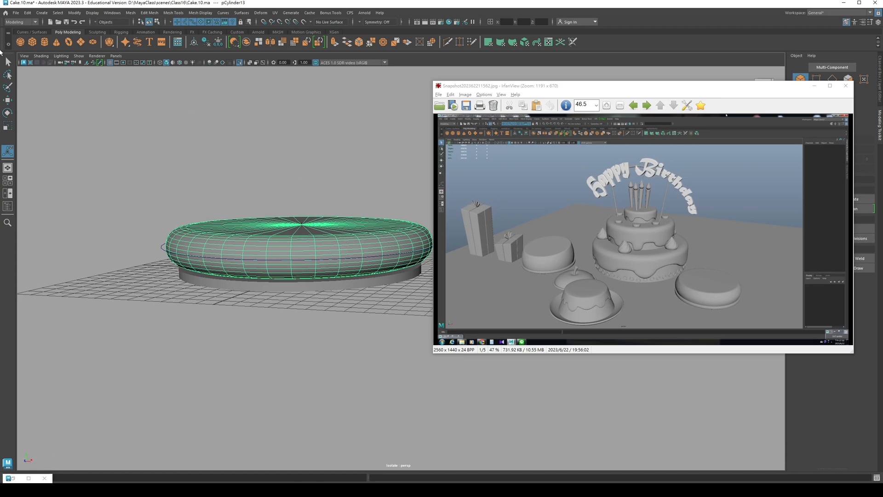
left_click(28, 14)
mouse_move(92, 95)
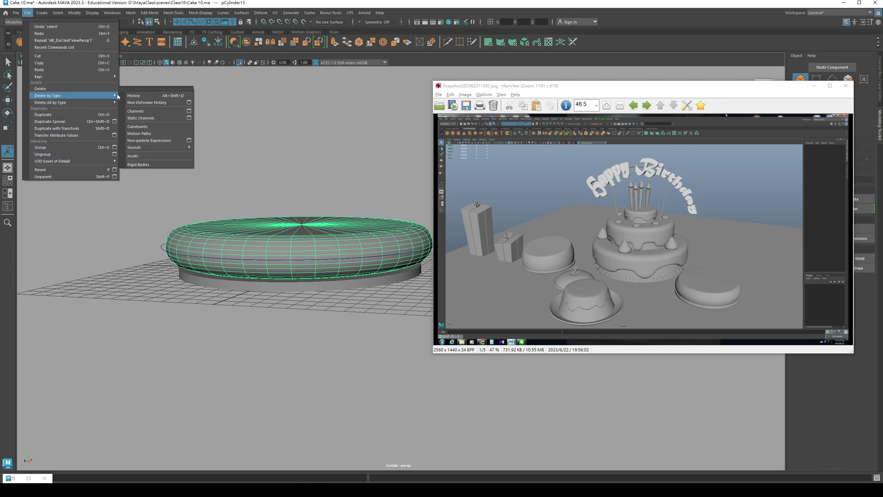
left_click(134, 96)
Step: Scale the cake body down horizontally, keeping its height, so its width matches the base plate
key("r")
left_click_drag(299, 239, 271, 188, "alt")
key("w")
key("q")
left_click(280, 179)
left_click(277, 253)
key("r")
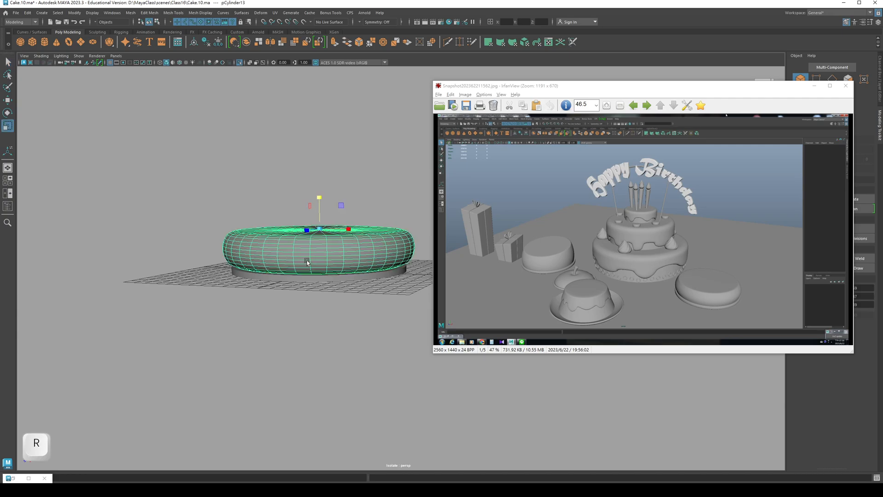
left_click_drag(320, 201, 320, 226, "alt")
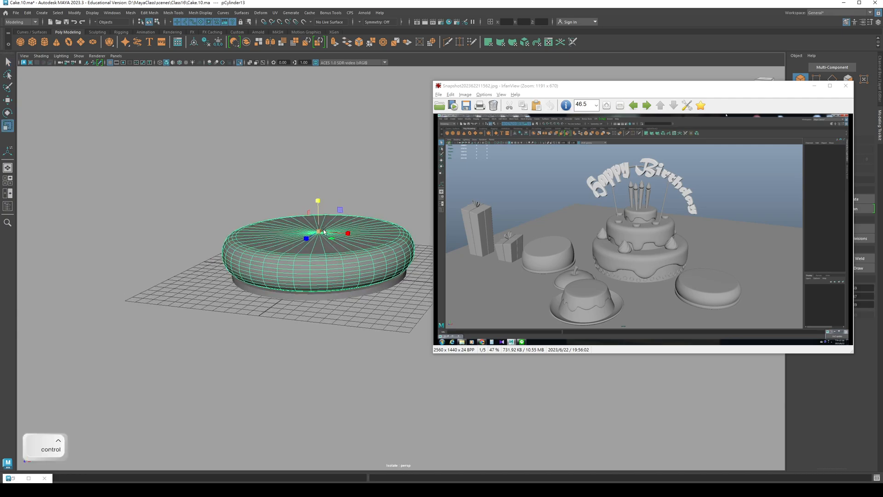
left_click_drag(317, 201, 318, 205, "ctrl")
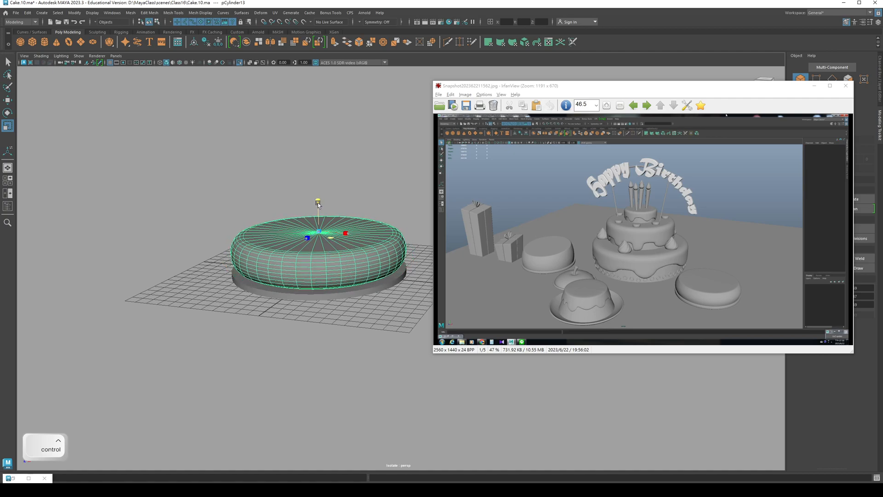
Step: Compare the cake body and base plate with the reference image from several angles, and minimise the reference
key("q")
left_click(259, 202)
middle_click_drag(271, 222, 264, 229, "alt")
right_click_drag(264, 229, 290, 242, "alt")
left_click_drag(290, 242, 278, 282, "alt")
left_click(277, 283)
middle_click_drag(277, 284, 280, 262, "alt")
left_click_drag(279, 299, 279, 278, "alt")
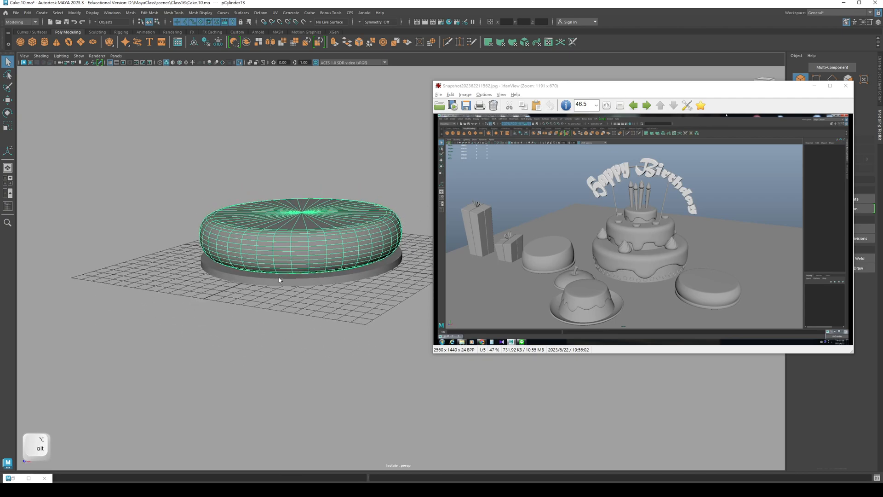
left_click(815, 86)
Step: Select the base plate's upper and lower rim edge loops and bevel them
middle_click_drag(325, 219, 426, 213, "alt")
right_click_drag(427, 213, 513, 252, "alt")
key("q")
right_click_drag(409, 286, 403, 249)
double_click(421, 280)
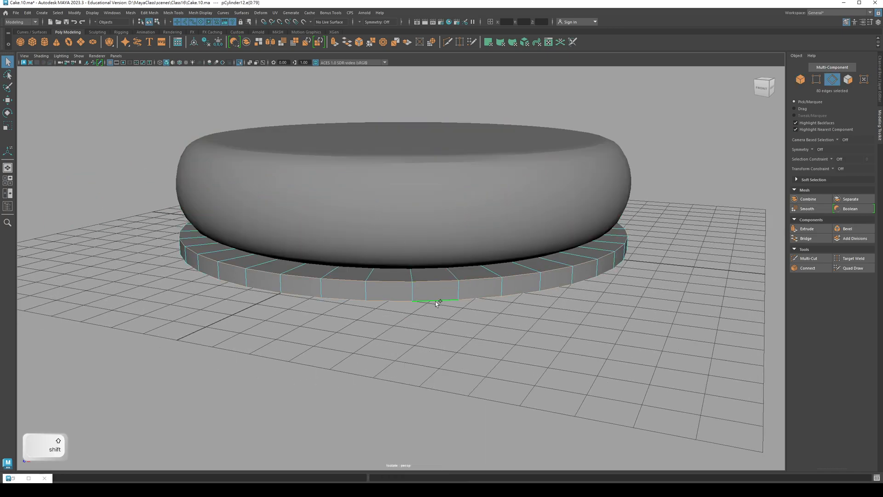
left_click(847, 228)
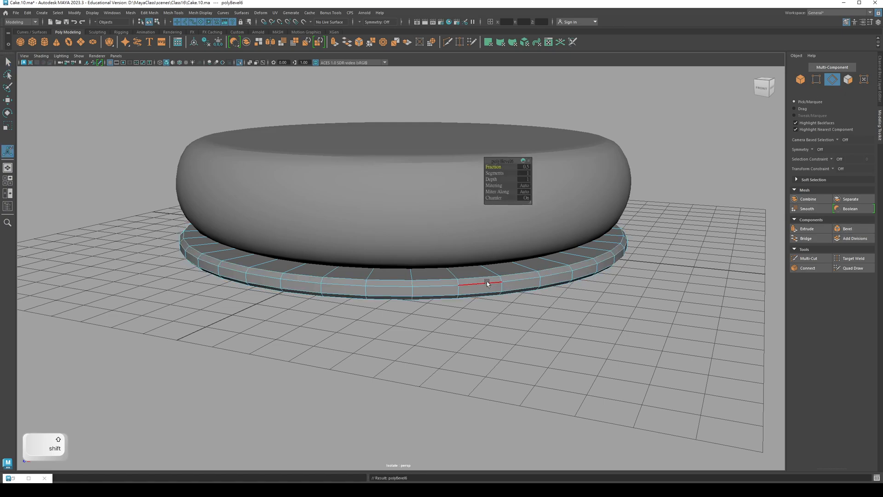
Step: Set the plate rim bevel's Segments to 2 and Fraction to 0.35, and return to object selection
left_click_drag(495, 173, 500, 173)
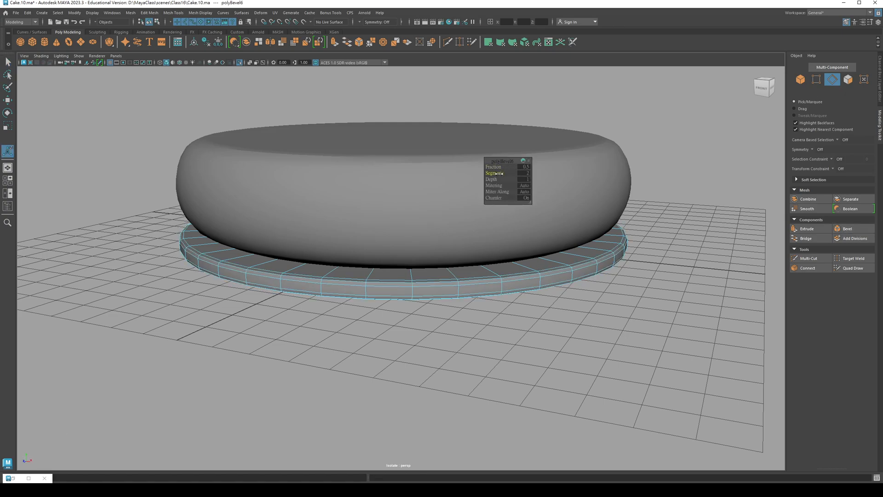
type(".35")
key("Return")
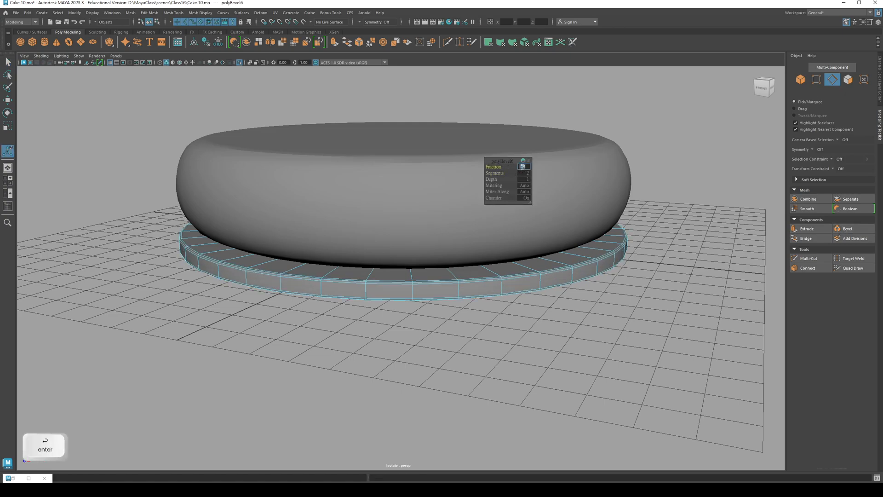
right_click_drag(401, 276, 438, 258)
left_click_drag(400, 322, 388, 325, "alt")
left_click(389, 325)
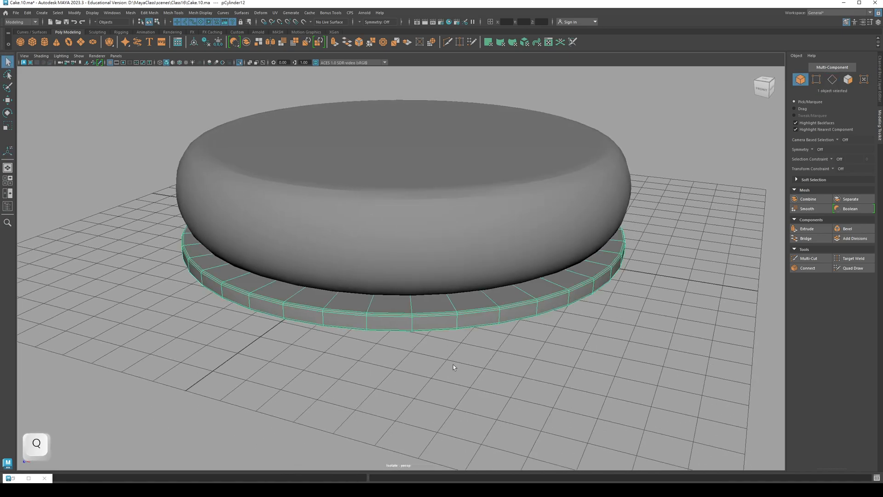
Step: Set the plate rim bevel's Fraction to 0.5, deselect the plate and check the rounded rim from a distance
key("t")
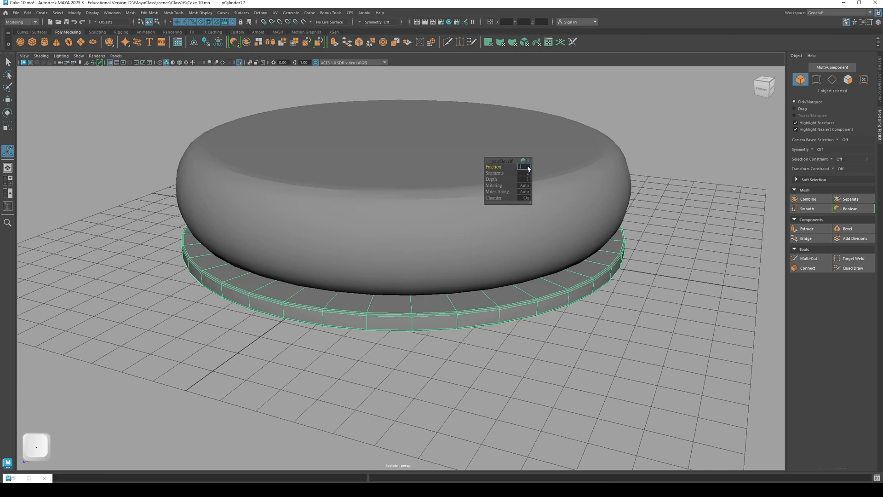
type(".5")
key("Return")
left_click(398, 348)
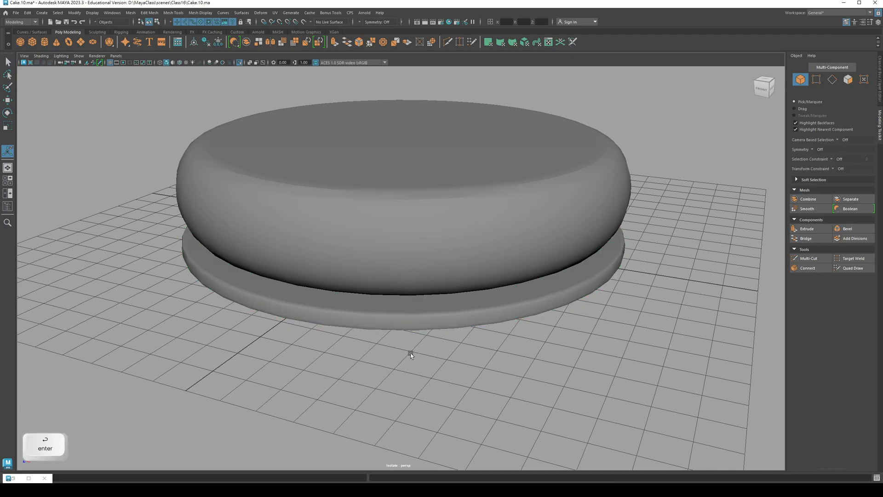
scroll(404, 343, "down", 5)
left_click_drag(404, 331, 351, 345, "alt")
left_click_drag(403, 314, 404, 325, "alt")
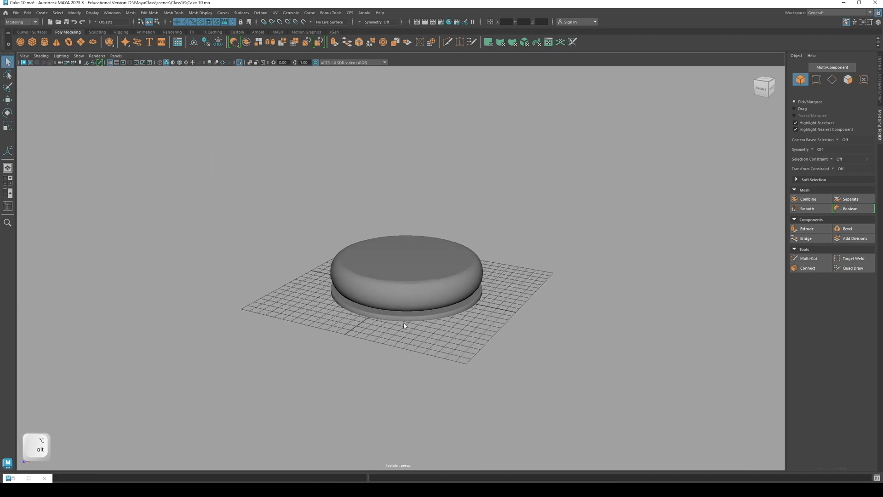
Step: Group the cake body and the base plate together
left_click(390, 301)
left_click(393, 315, "shift")
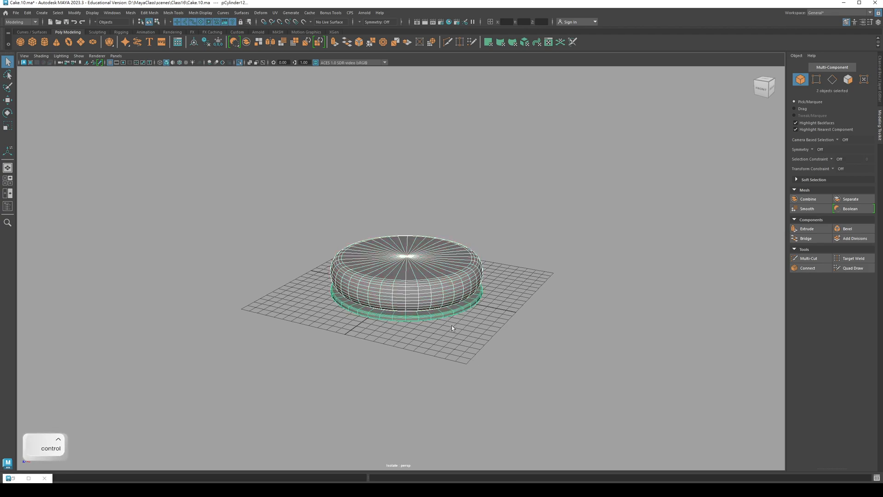
key("ctrl+g")
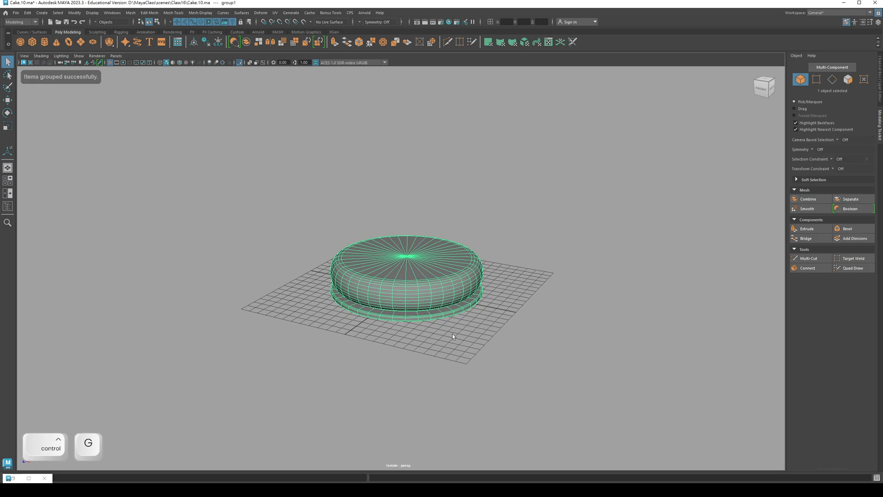
Step: Open the Outliner and rename the new group SmallCake01
key("o")
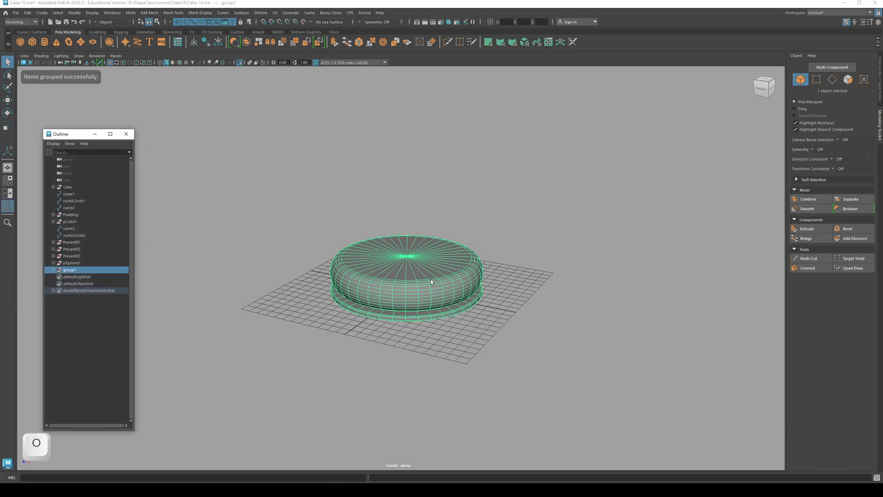
double_click(70, 270)
type("Small")
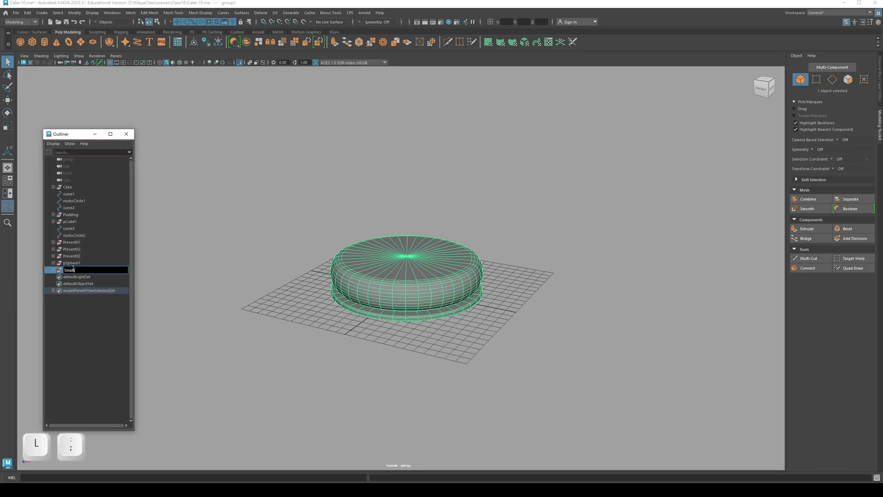
left_click(75, 277)
double_click(82, 269)
type("SmallC")
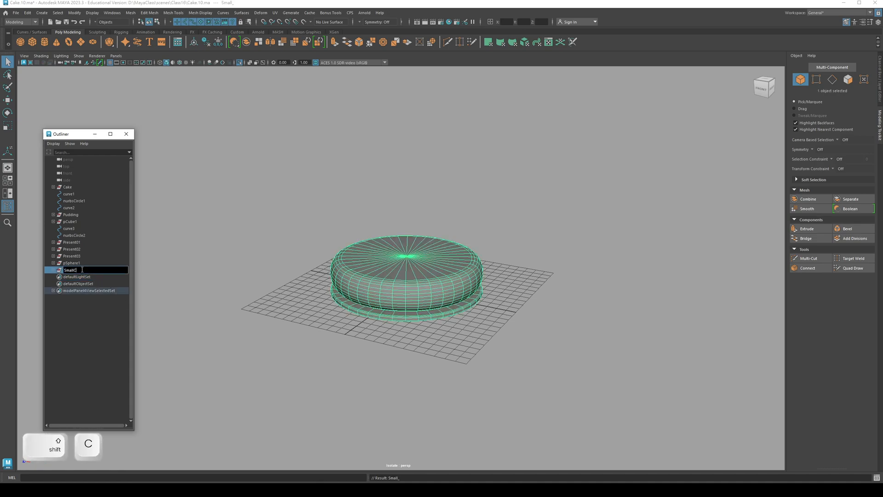
type("ake01")
key("Return")
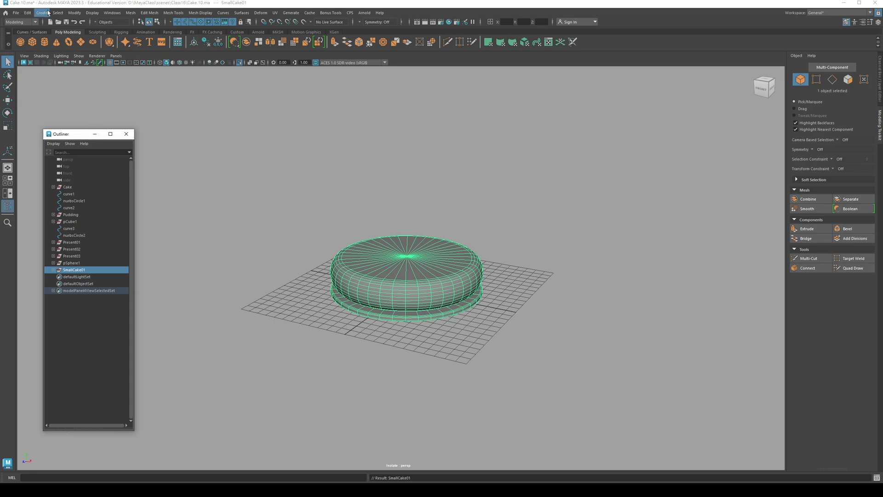
Step: Center the SmallCake01 group's pivot and lower it to the plate's underside in the front view
left_click(74, 13)
left_click(87, 66)
mouse_move(376, 288)
left_mouse_down("alt")
mouse_move(380, 251)
mouse_move(384, 289)
left_mouse_up("alt")
key("w")
key("space")
scroll(389, 265, "down", 3)
key("d")
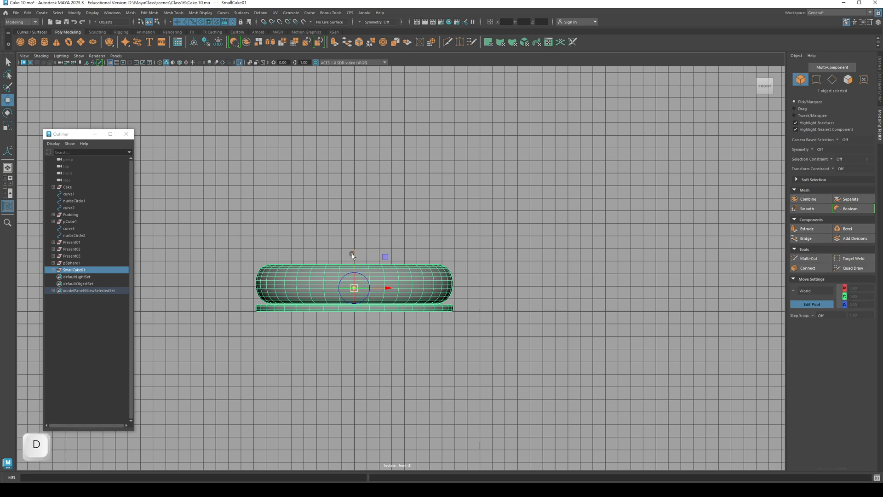
left_click_drag(354, 254, 355, 278)
key("space")
left_click(356, 279)
key("q")
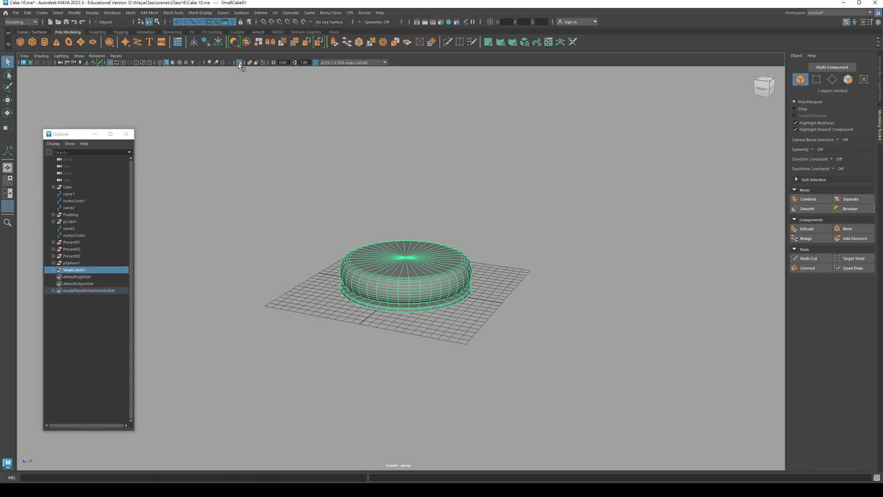
Step: Leave isolated view and move SmallCake01 along X to about 12.66, beside the tiered cake
left_click(239, 63)
left_click_drag(371, 174, 499, 278, "alt")
key("w")
key("r")
right_click_drag(499, 279, 617, 315, "alt")
middle_click_drag(616, 315, 533, 306, "alt")
scroll(533, 307, "up", 2)
left_click_drag(431, 292, 350, 301)
key("q")
key("w")
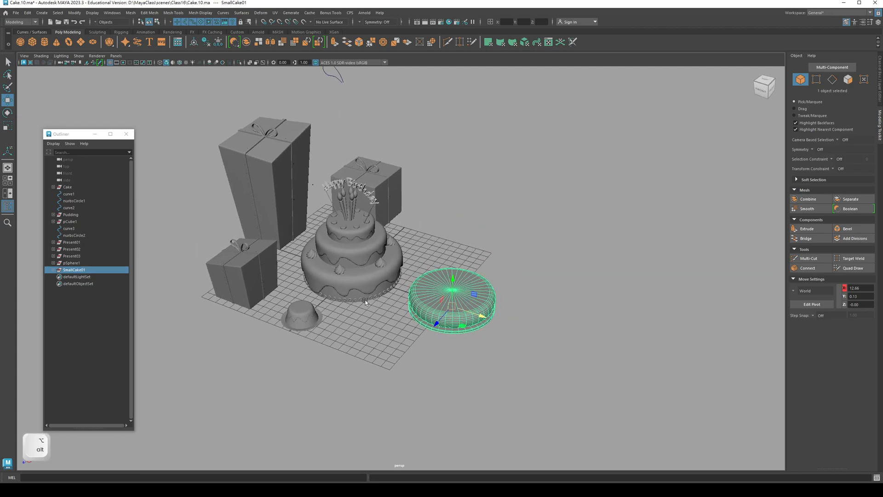
Step: Bring up the reference snapshot for comparison with the scene and minimise the Outliner
middle_click_drag(351, 302, 363, 289, "alt")
left_click(322, 490)
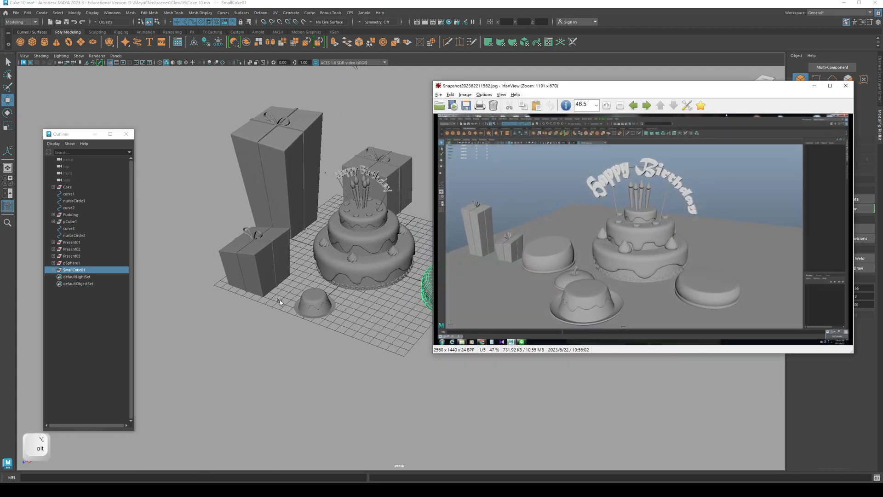
middle_click_drag(280, 299, 195, 291, "alt")
left_click(95, 134)
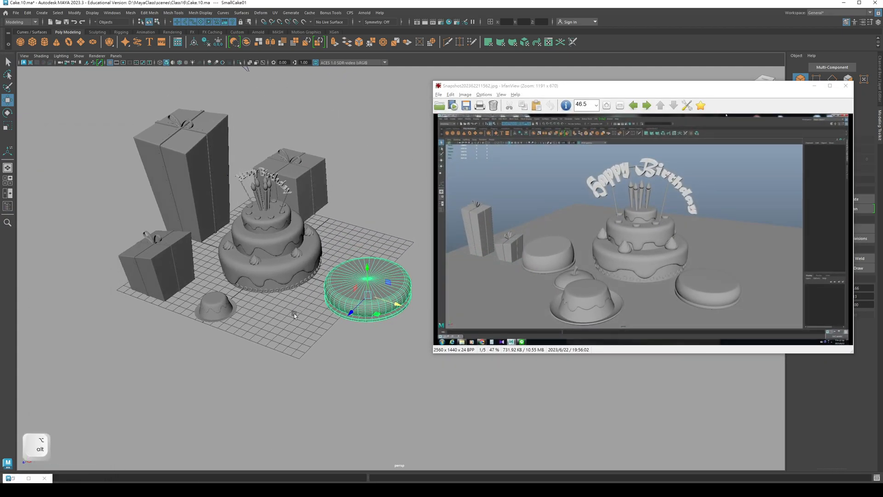
Step: Duplicate SmallCake01 and place the copy behind the original small cake
scroll(318, 282, "down", 2)
key("q")
left_click_drag(325, 285, 386, 352, "alt")
key("ctrl+d")
key("w")
middle_click_drag(373, 350, 354, 288)
left_click_drag(354, 288, 324, 304, "alt")
right_click_drag(324, 304, 308, 317, "alt")
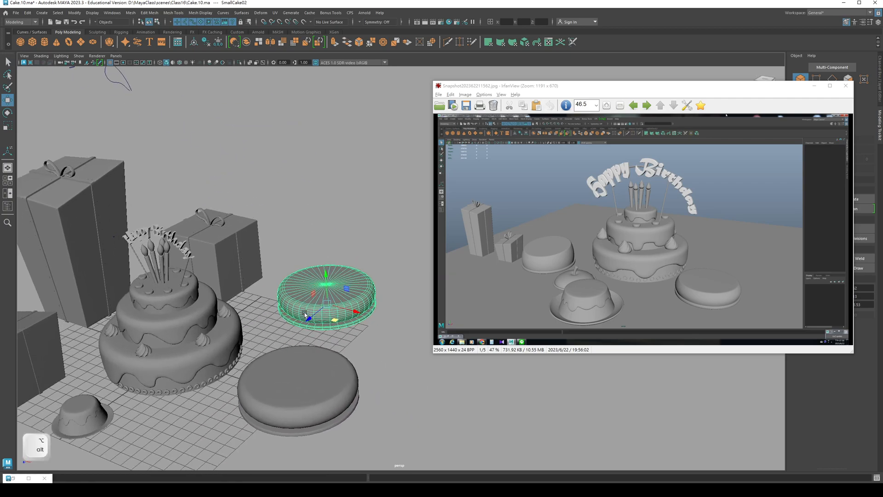
left_click_drag(304, 314, 317, 311, "alt")
key("q")
Step: Study the tall slanted cake in the reference image and stretch the copied cake's body taller in Y, leaving its plate unscaled
left_click(501, 217)
scroll(541, 249, "up", 3)
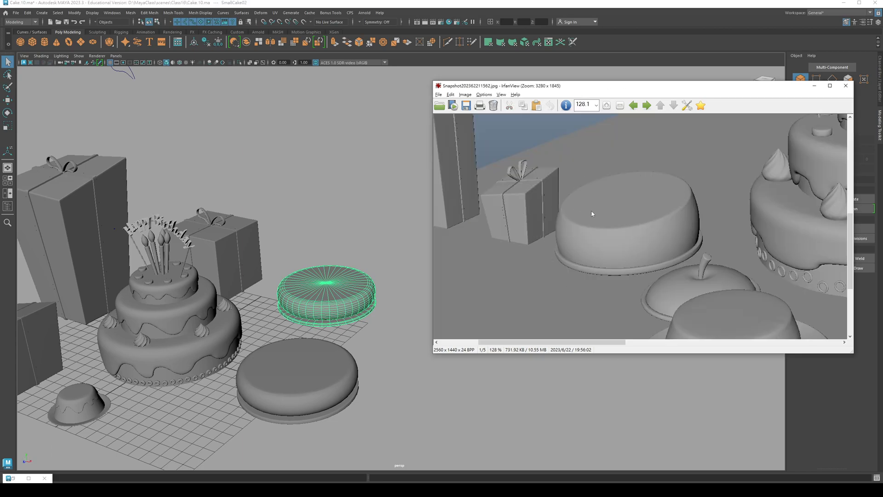
right_click_drag(390, 258, 328, 289, "alt")
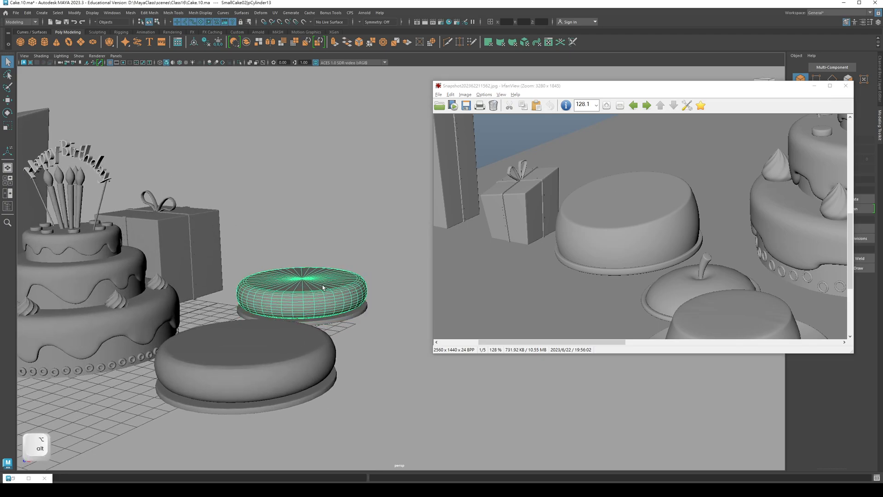
key("r")
left_click(814, 86)
left_click_drag(690, 212, 453, 237, "alt")
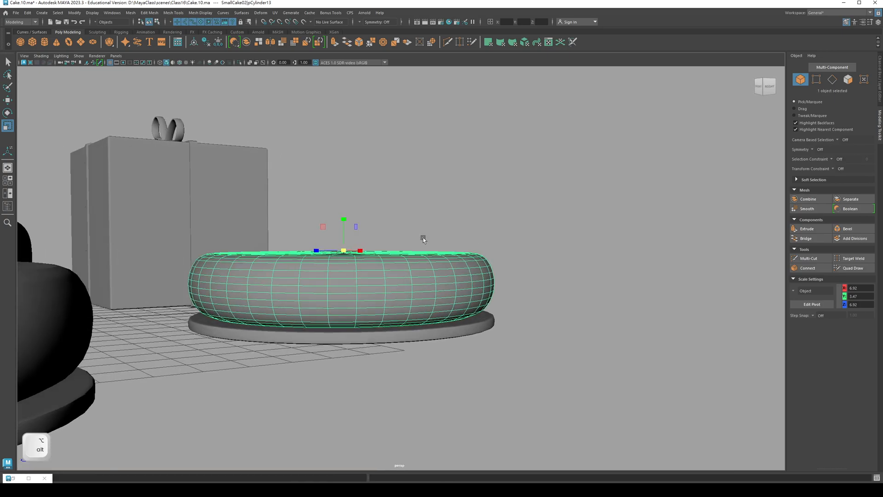
left_click_drag(341, 222, 343, 190)
key("w")
key("r")
key("w")
key("q")
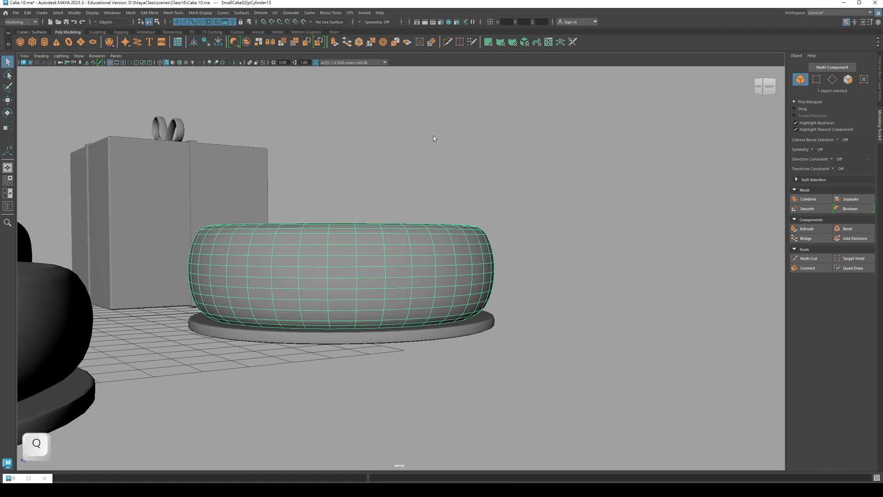
Step: Add a lattice deformer to the copied cake body and set its T Divisions to 2
left_click(291, 13)
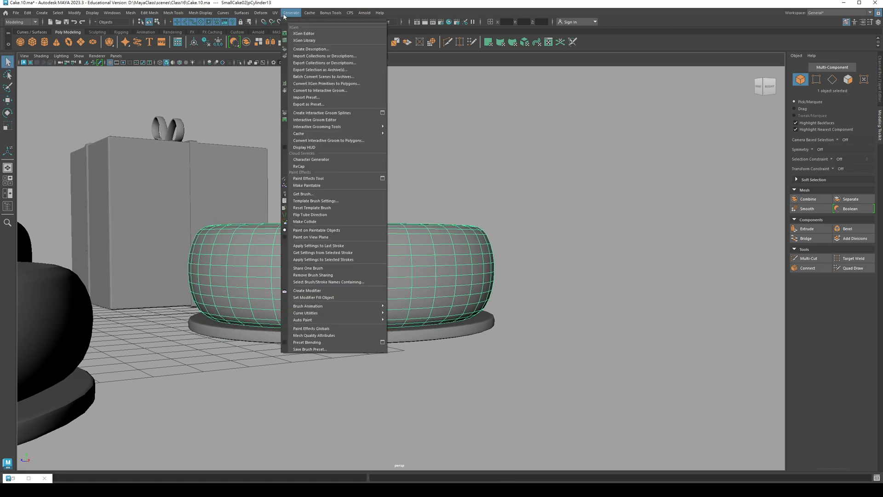
mouse_move(247, 16)
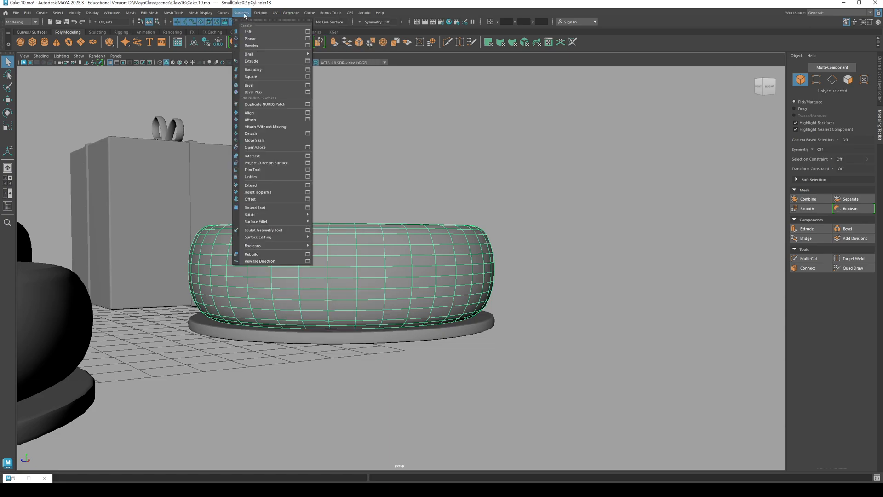
mouse_move(271, 8)
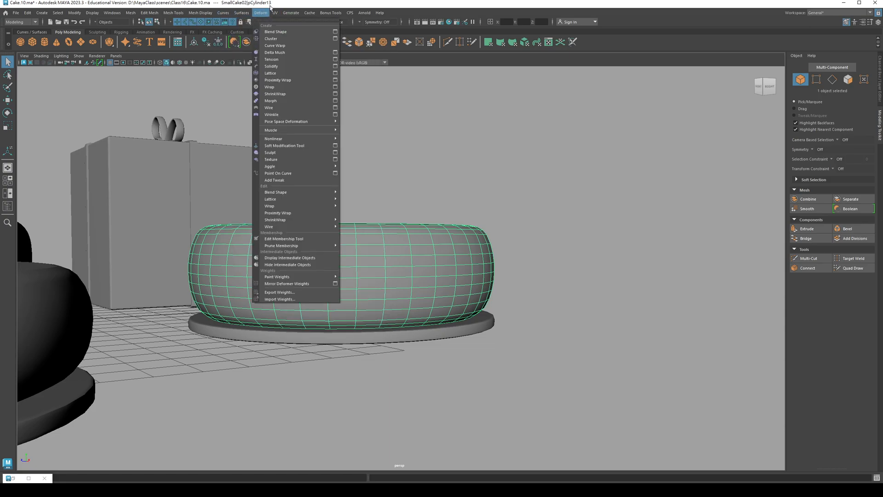
left_click(292, 73)
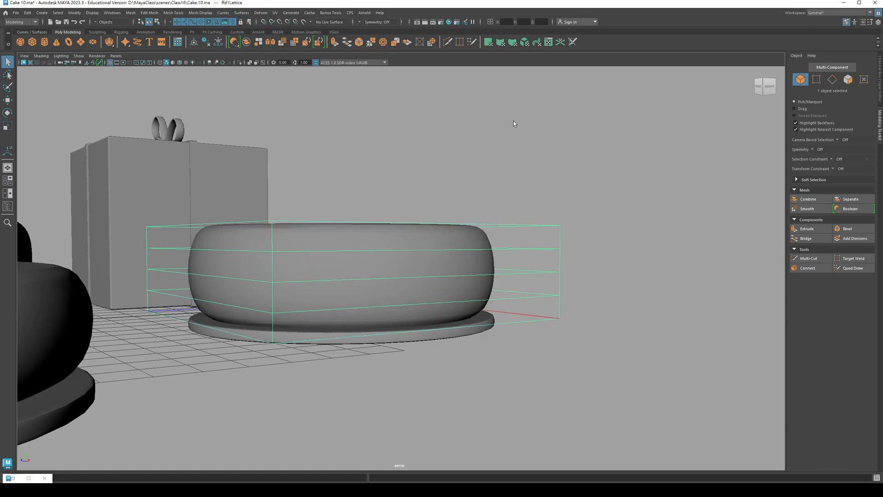
left_click(881, 63)
type("2")
key("Return")
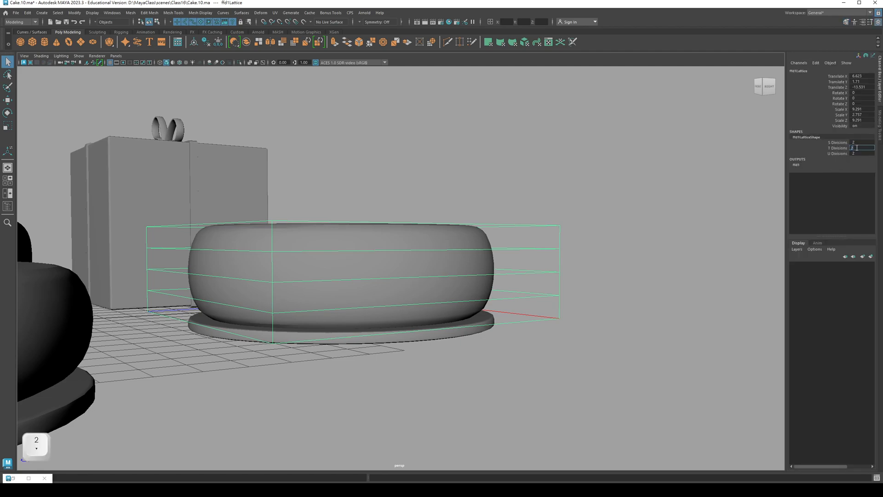
Step: Rotate the lattice's upper points to slant the copied cake's top, and compare the shape with the reference image
right_click(481, 197)
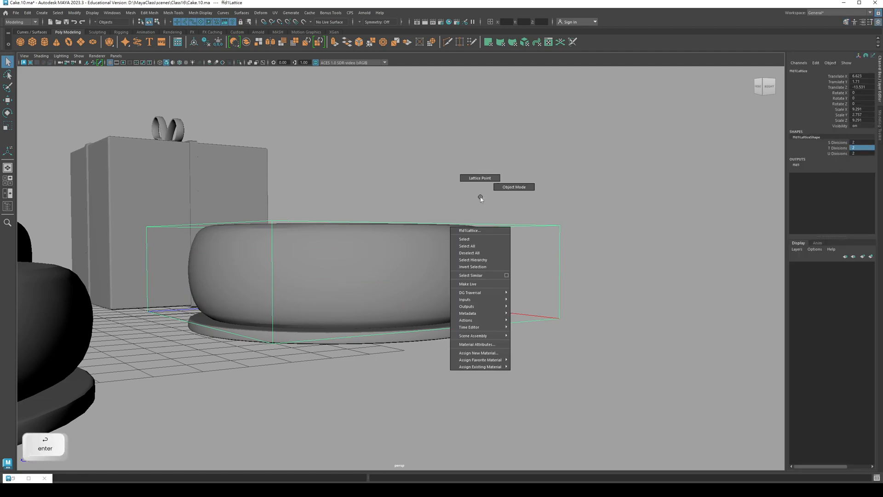
left_click(479, 163)
left_click_drag(142, 209, 618, 244)
key("e")
left_click_drag(379, 244, 318, 203, "alt")
key("w")
key("q")
key("alt+Tab")
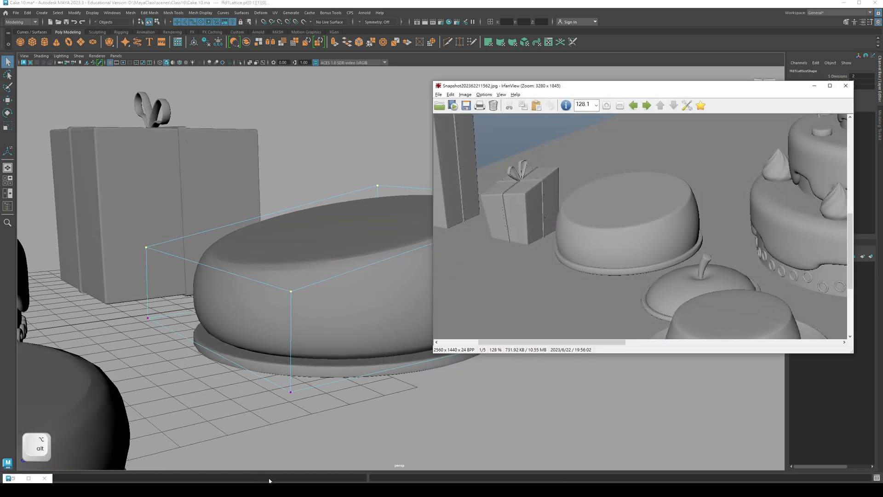
left_click_drag(300, 267, 249, 267, "alt")
middle_click_drag(249, 266, 239, 255, "alt")
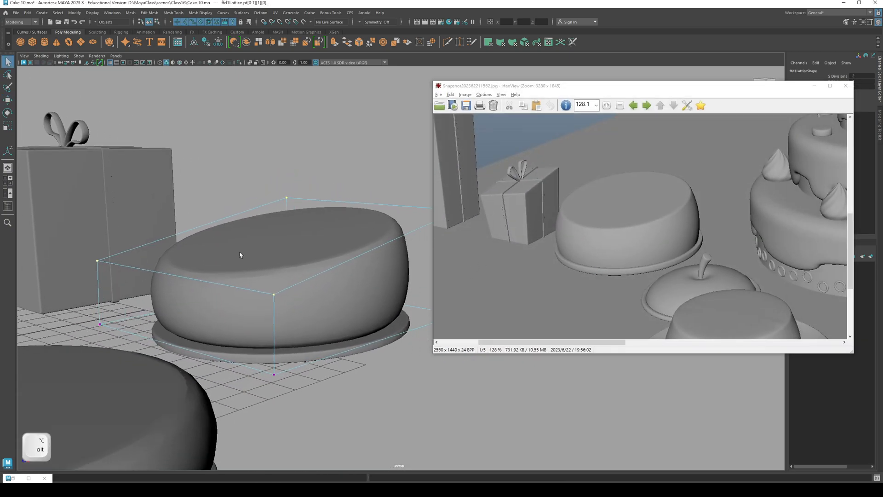
Step: Delete the slanted cake body's construction history to bake in the lattice deformation
left_click(307, 247)
left_click(28, 13)
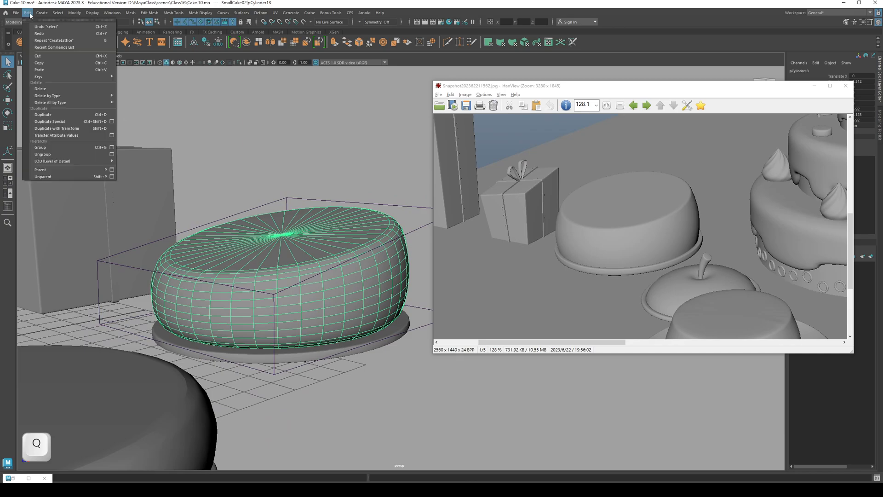
mouse_move(53, 96)
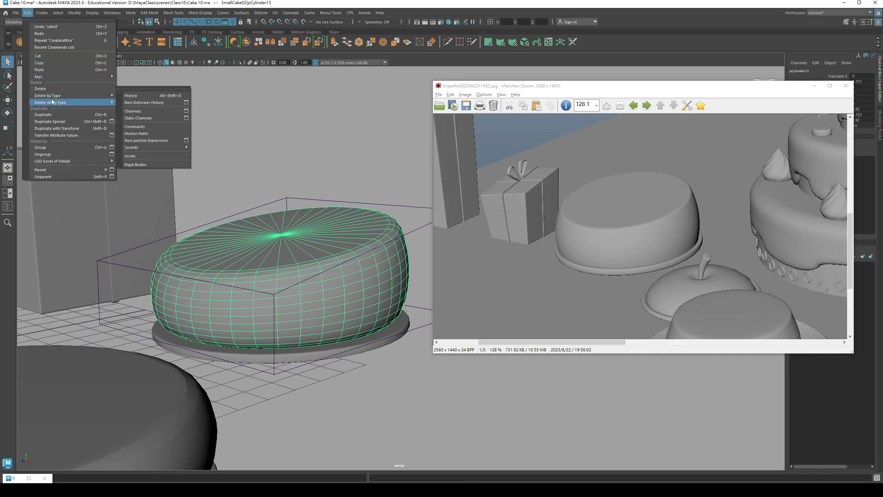
left_click(155, 97)
Step: Deselect everything, minimise the reference image and check the whole arrangement from a distance
scroll(301, 233, "down", 8)
mouse_move(270, 239)
left_mouse_down("alt")
mouse_move(199, 257)
mouse_move(265, 245)
left_mouse_up("alt")
key("q")
left_click(296, 145)
left_click(814, 86)
middle_click_drag(388, 225, 499, 236, "alt")
left_click_drag(499, 236, 482, 219, "alt")
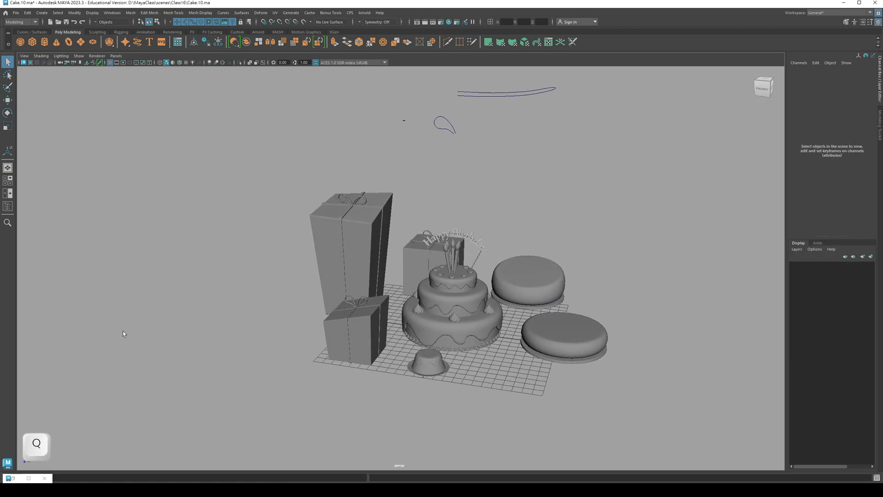
Step: Open the Outliner and group curve1, nurbsCircle1, curve2, curve3 and nurbsCircle2 together
left_click(8, 206)
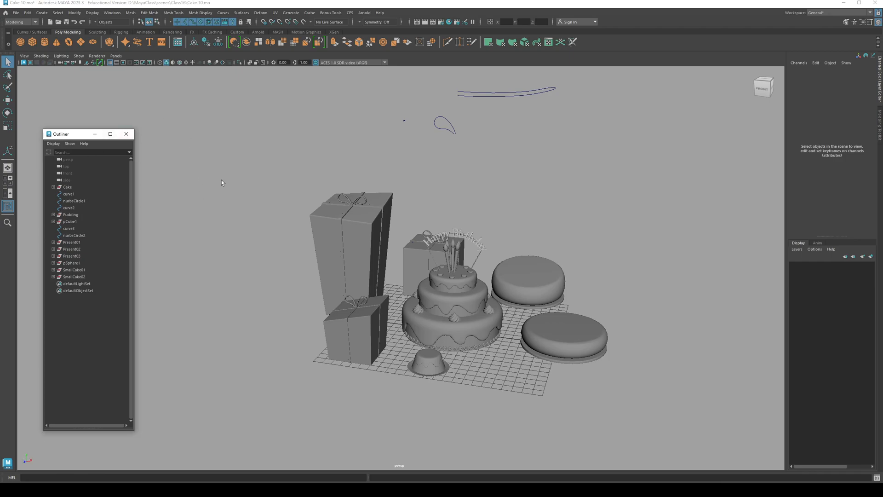
left_click_drag(382, 81, 478, 143)
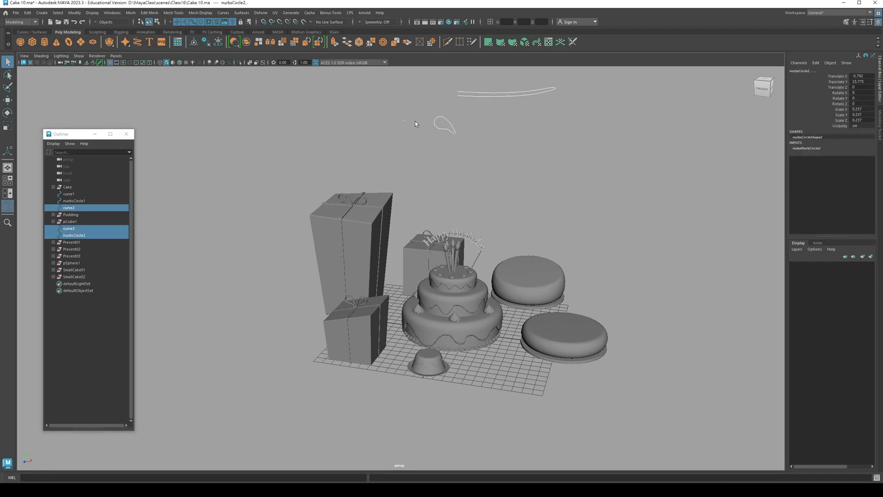
left_click(69, 208)
left_click(69, 193, "shift")
left_click(70, 228, "ctrl")
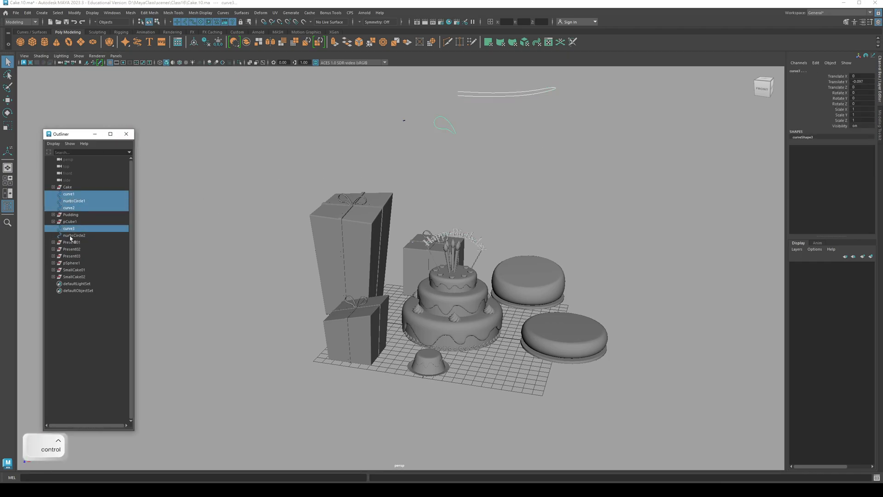
left_click(70, 235, "ctrl")
left_click_drag(72, 134, 76, 132)
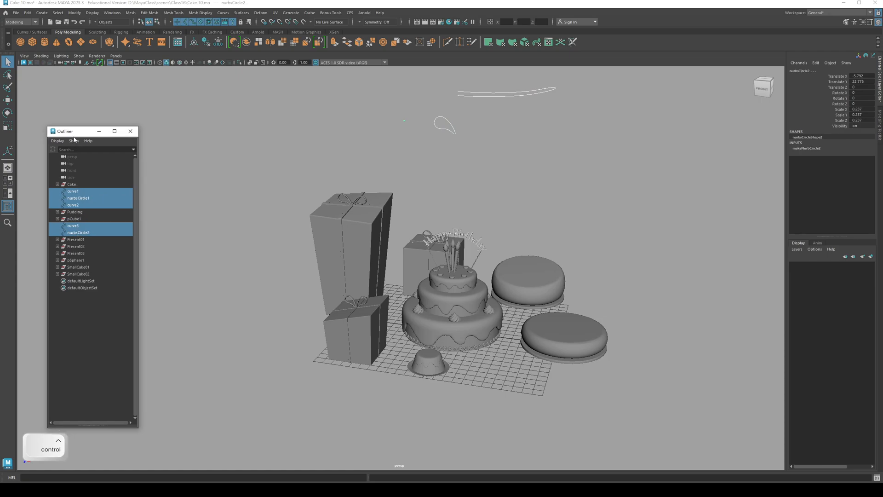
key("ctrl+g")
Step: Rename the new group Curves and hide it
double_click(78, 246)
type("cu")
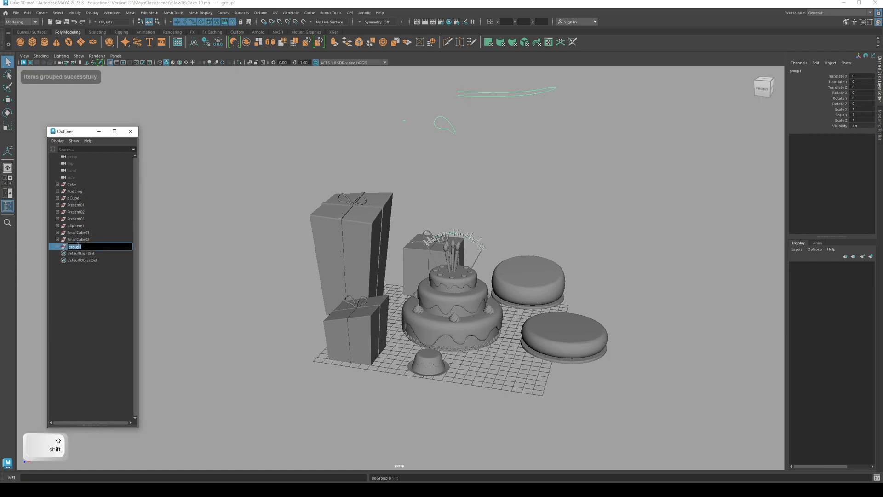
type("rves")
key("Return")
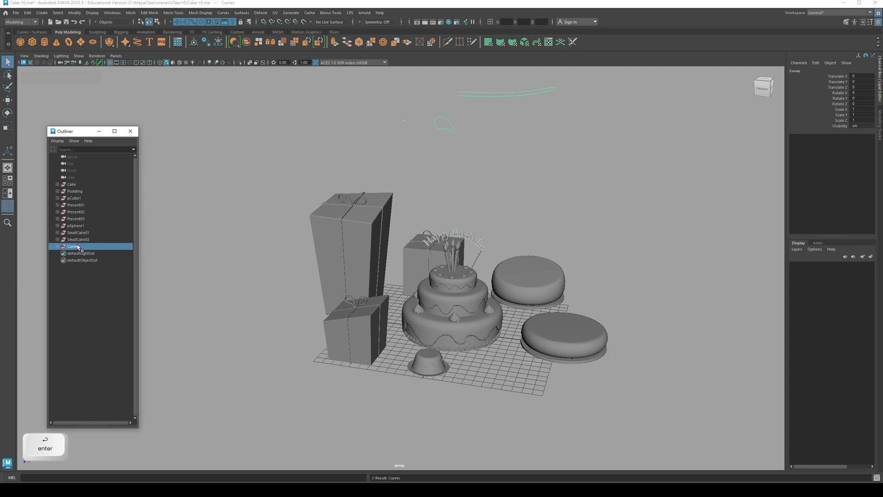
key("ctrl+h")
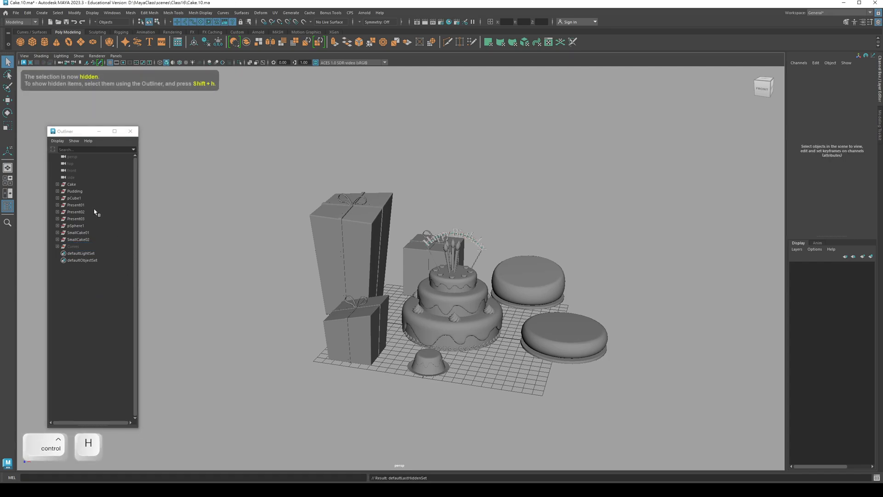
left_click(107, 131)
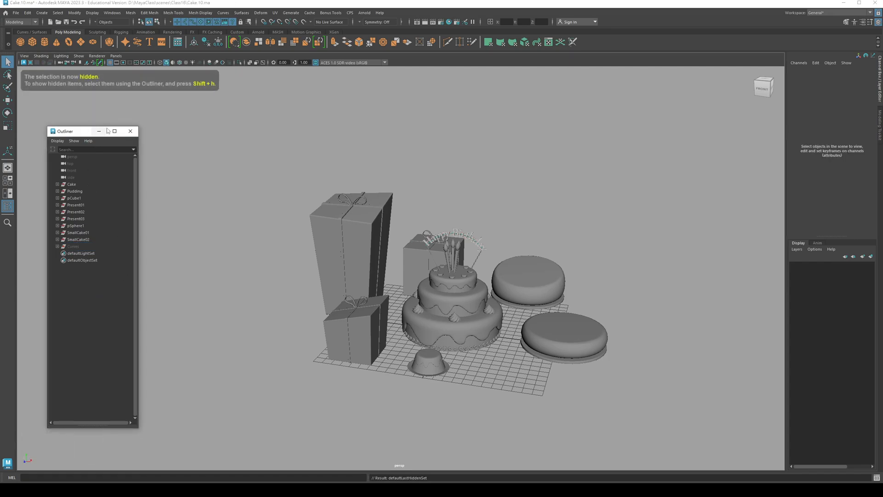
Step: Create a polygon plane at the origin and scale it uniformly to about 34.07 as a ground under all the props
left_click(81, 42)
key("r")
left_click_drag(451, 331, 450, 305)
middle_click_drag(450, 305, 491, 309, "alt")
left_click_drag(480, 306, 485, 317, "alt")
right_click_drag(467, 294, 488, 280, "alt")
key("q")
left_click_drag(497, 236, 306, 272, "alt")
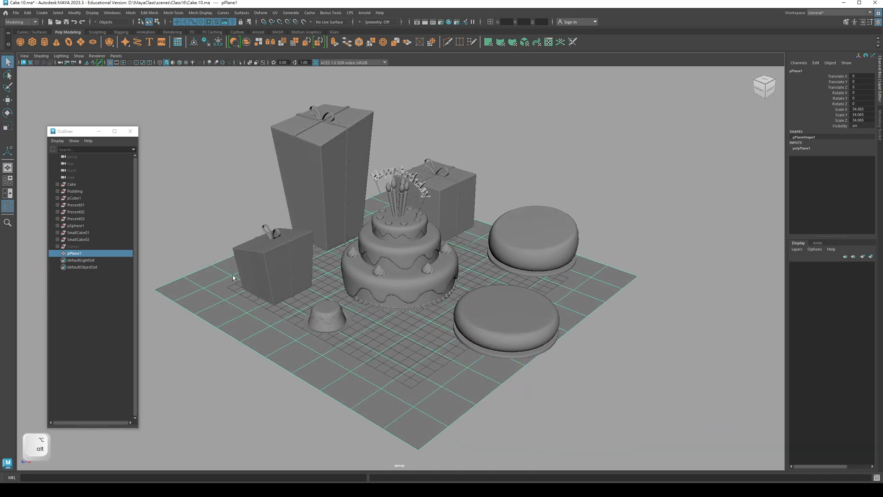
left_click_drag(368, 291, 426, 275, "alt")
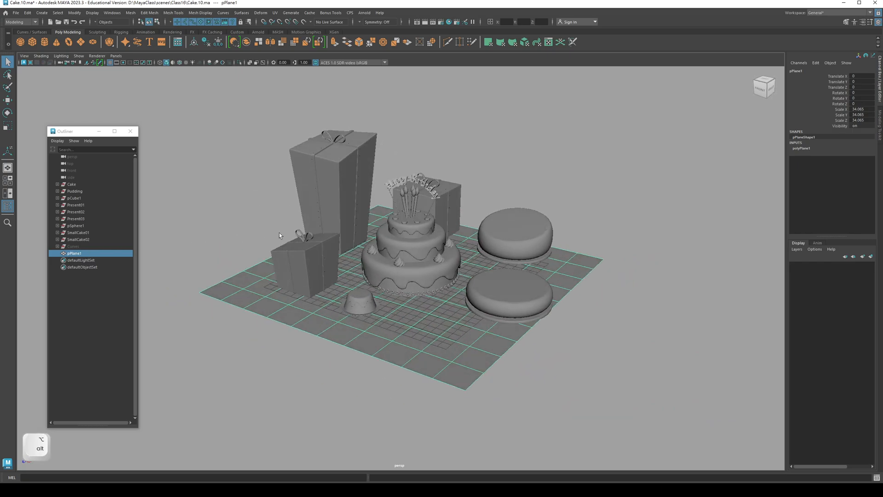
Step: Deselect the ground plane, close the Outliner and turn off the viewport grid
left_click(205, 209)
left_click(130, 131)
left_click_drag(155, 362, 385, 280, "alt")
middle_click_drag(384, 281, 378, 307, "alt")
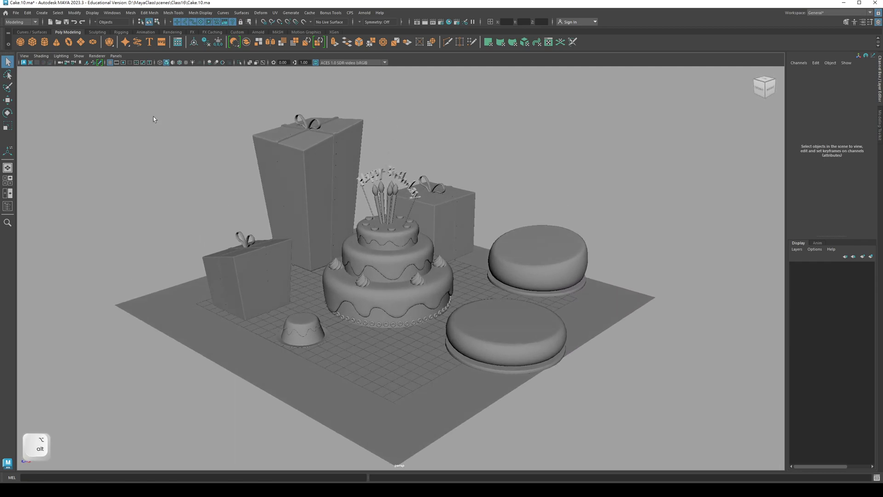
left_click(109, 63)
middle_click_drag(508, 272, 507, 262, "alt")
left_click_drag(507, 261, 509, 260, "alt")
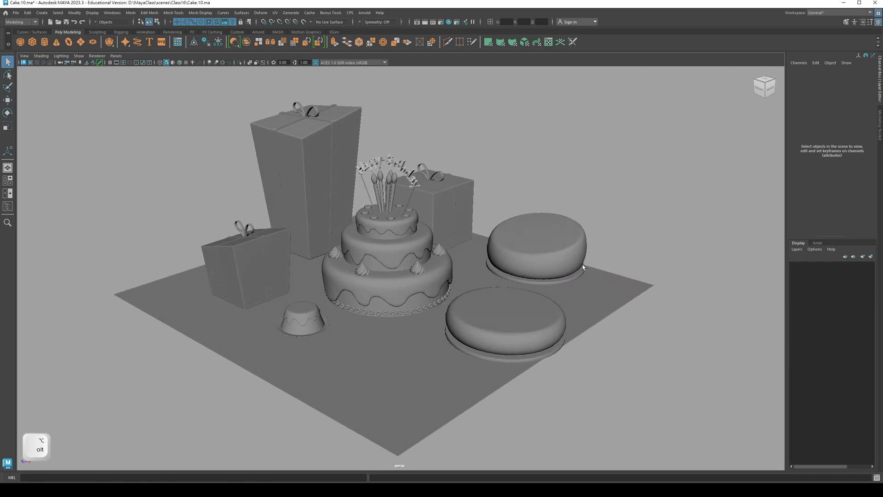